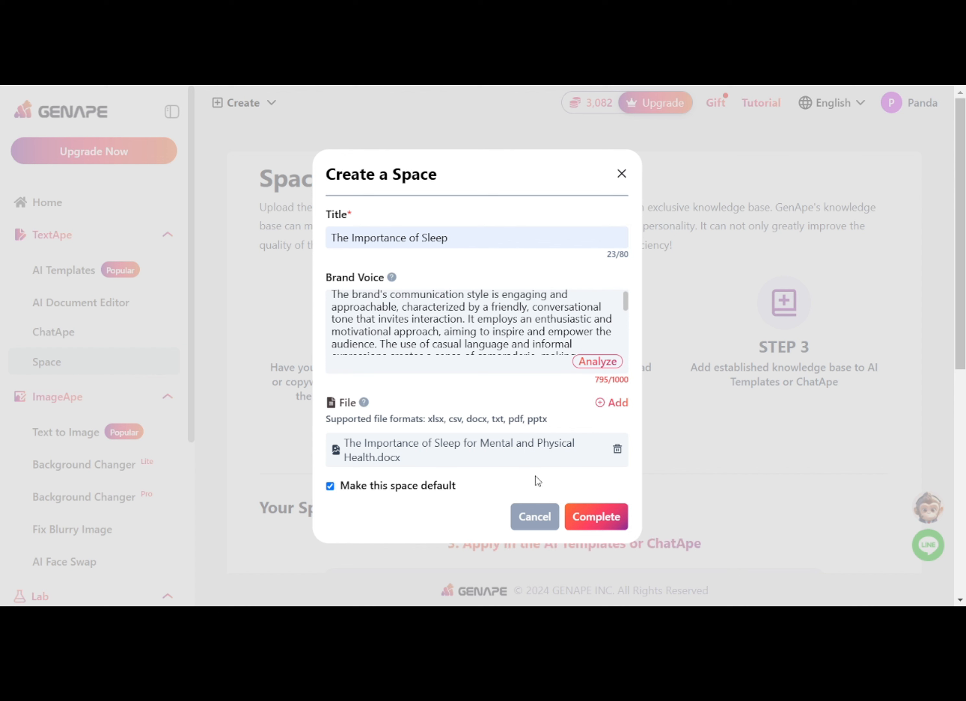
Finish creating the default space titled The Importance of Sleep with its brand voice and attached Word document
click(604, 518)
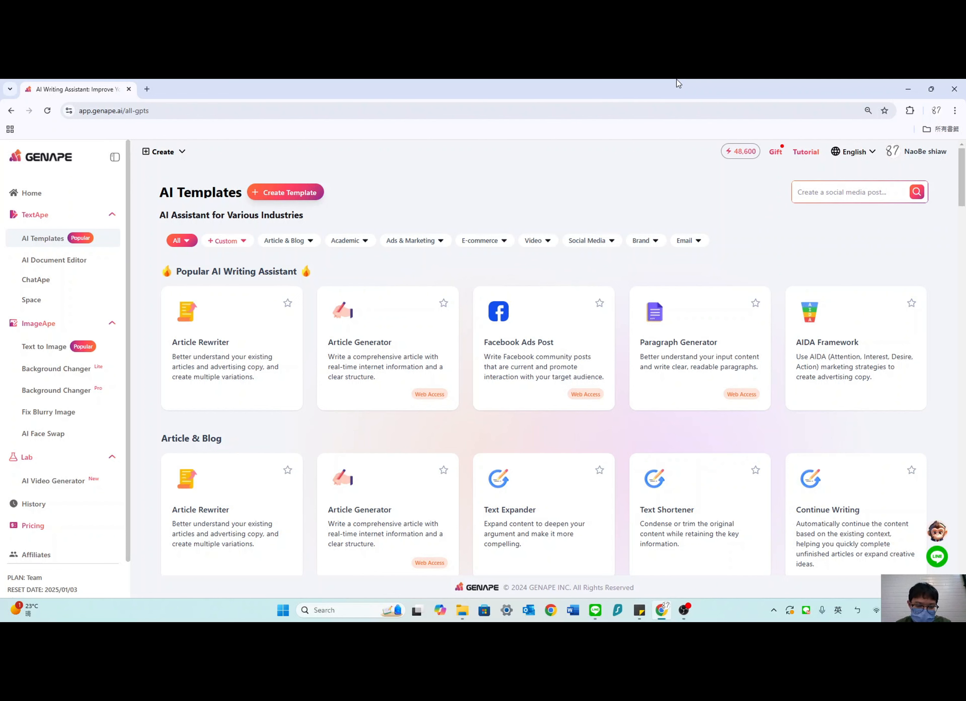
Browse the full AI Templates gallery from the popular writing assistants through the Academic section
drag(182, 271, 269, 271)
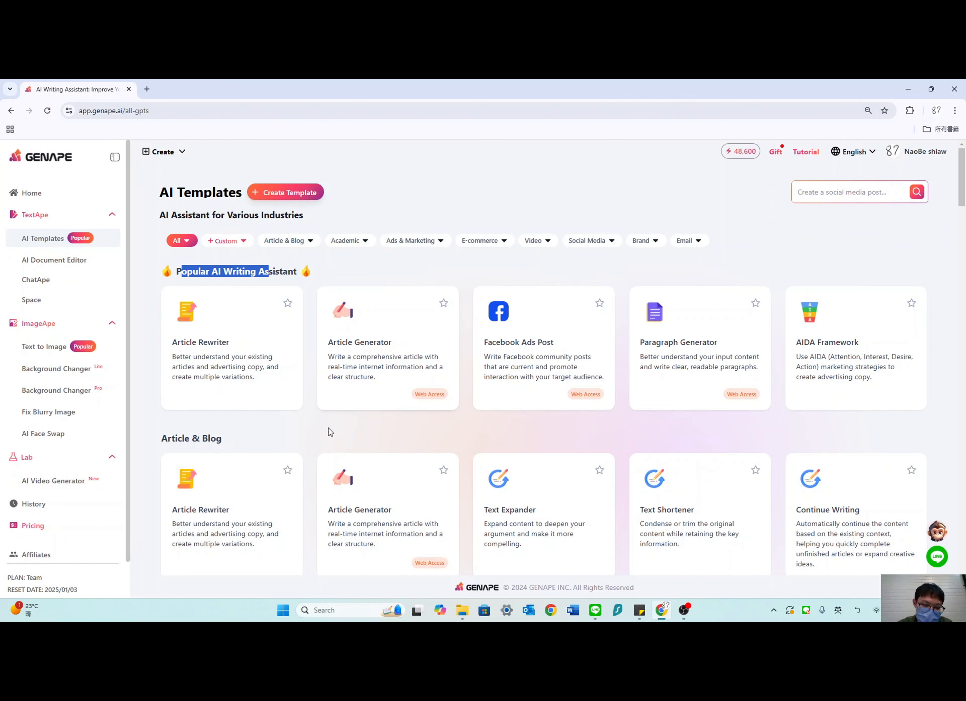
scroll(335, 429, down, 3)
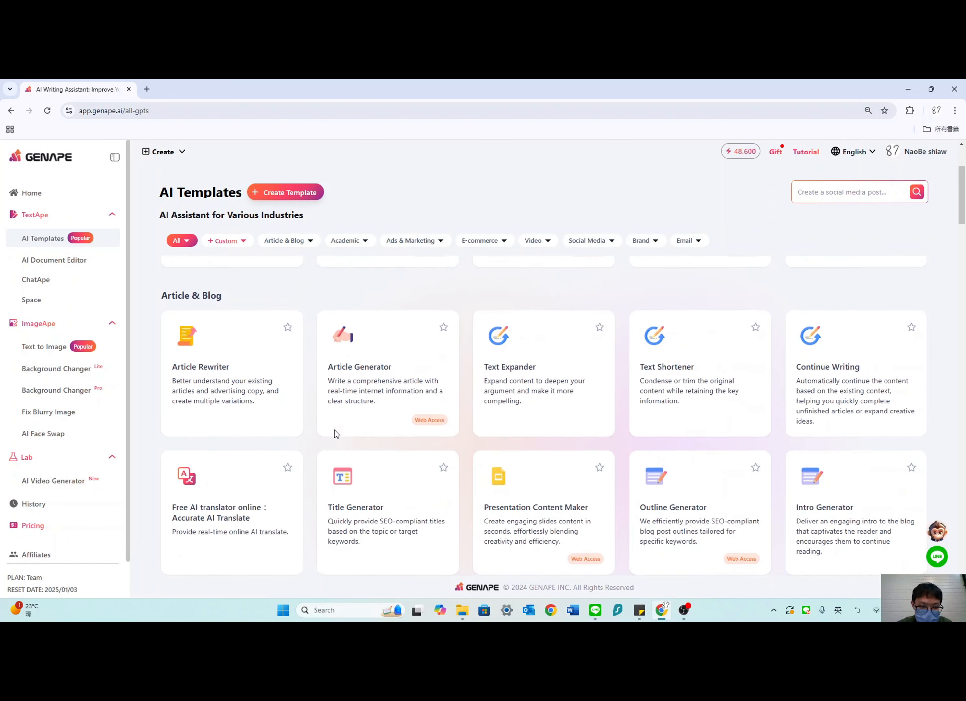
scroll(334, 429, down, 15)
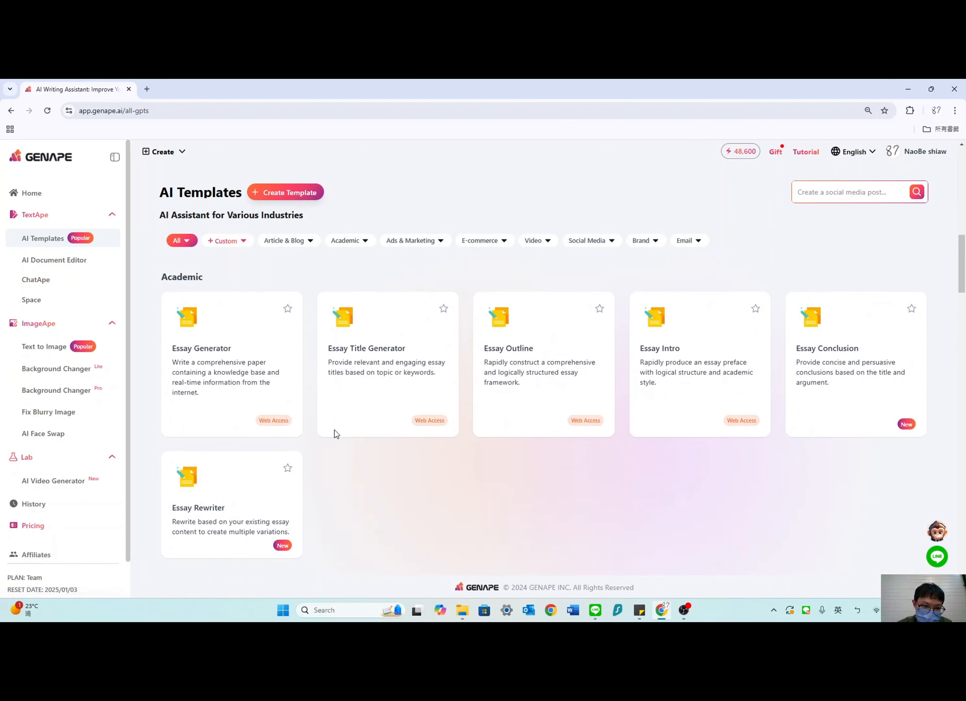
scroll(334, 429, up, 15)
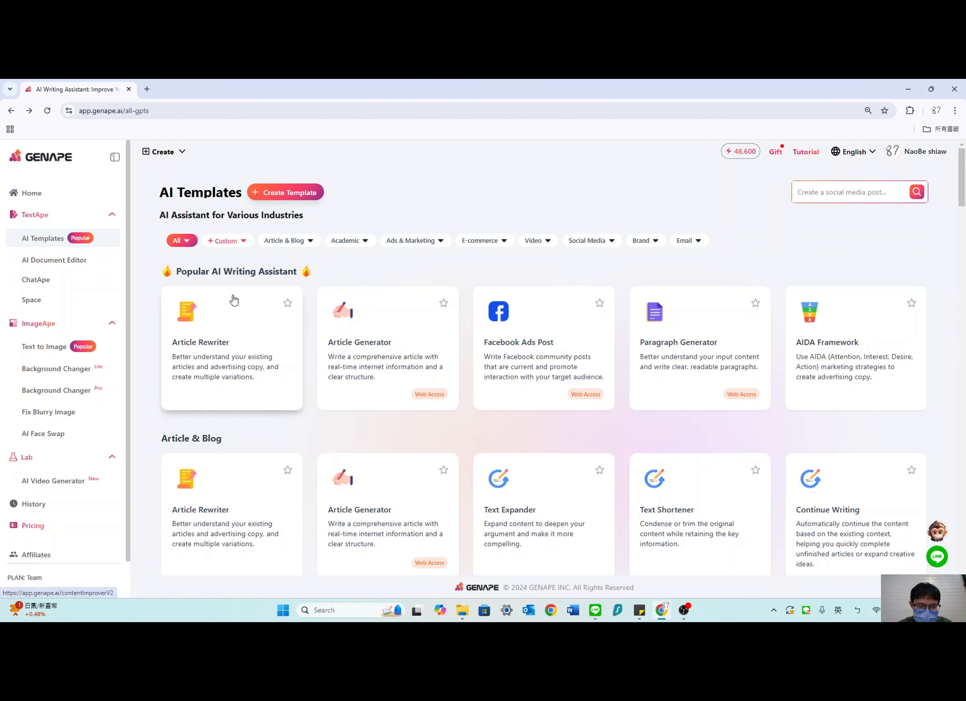
Filter the templates to Article & Blog and examine the writing tools from Article Rewriter to FAQ Question Generator
mouse_move(286, 243)
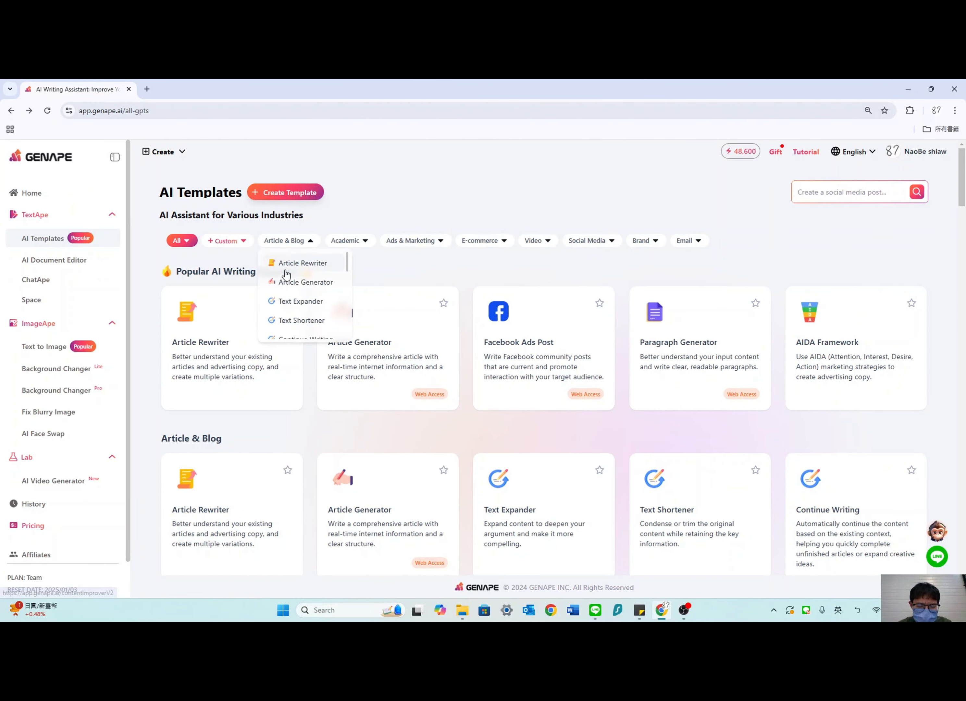
click(304, 242)
scroll(484, 389, down, 3)
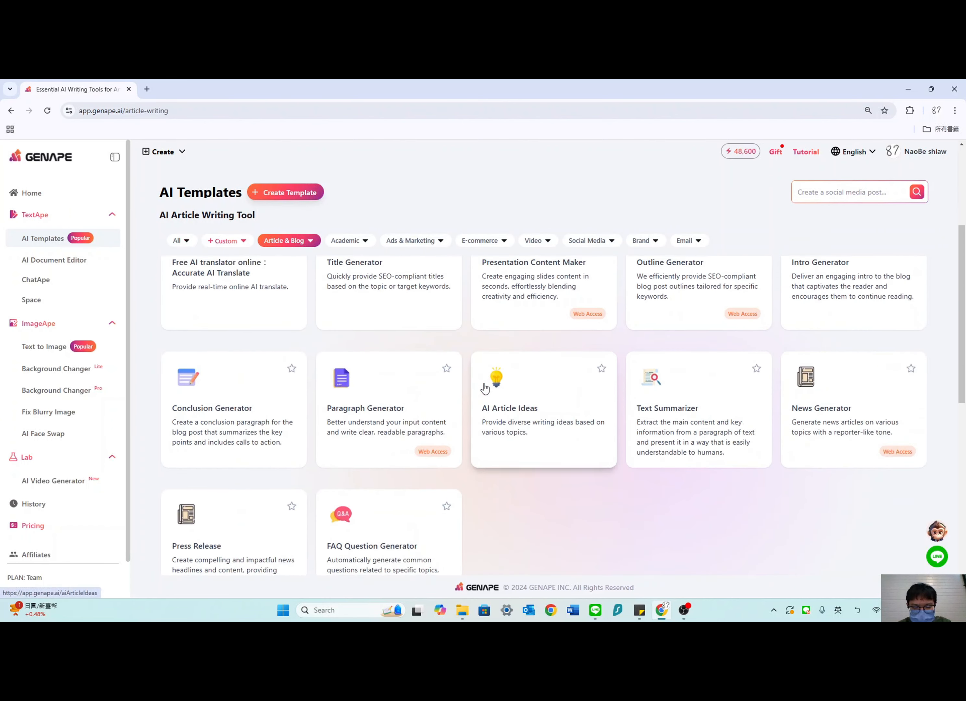
scroll(461, 392, up, 5)
scroll(546, 427, down, 3)
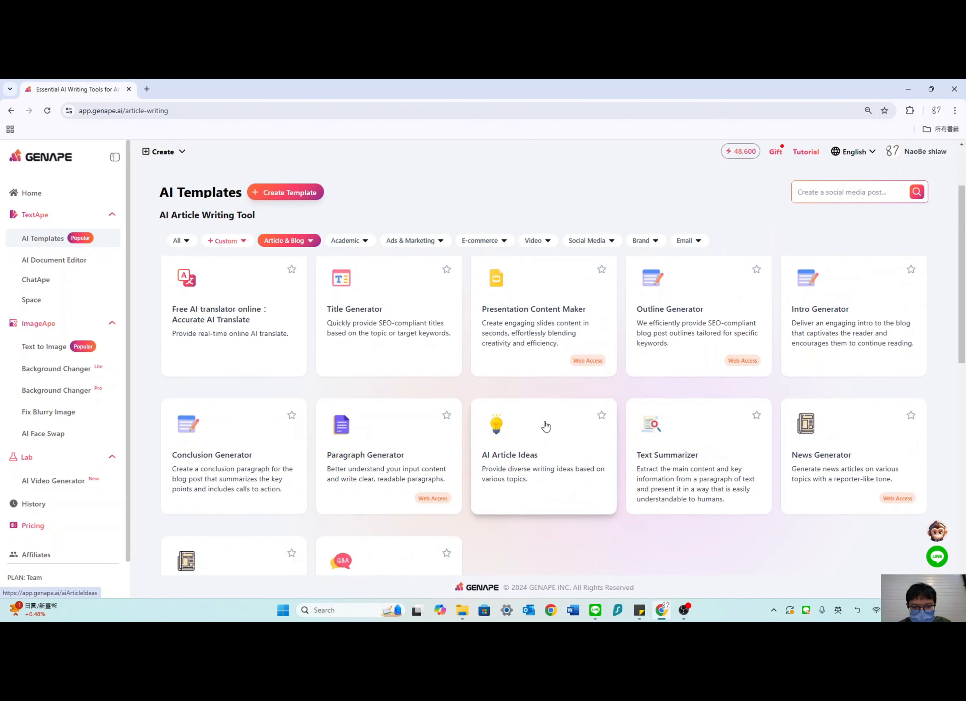
scroll(546, 426, up, 3)
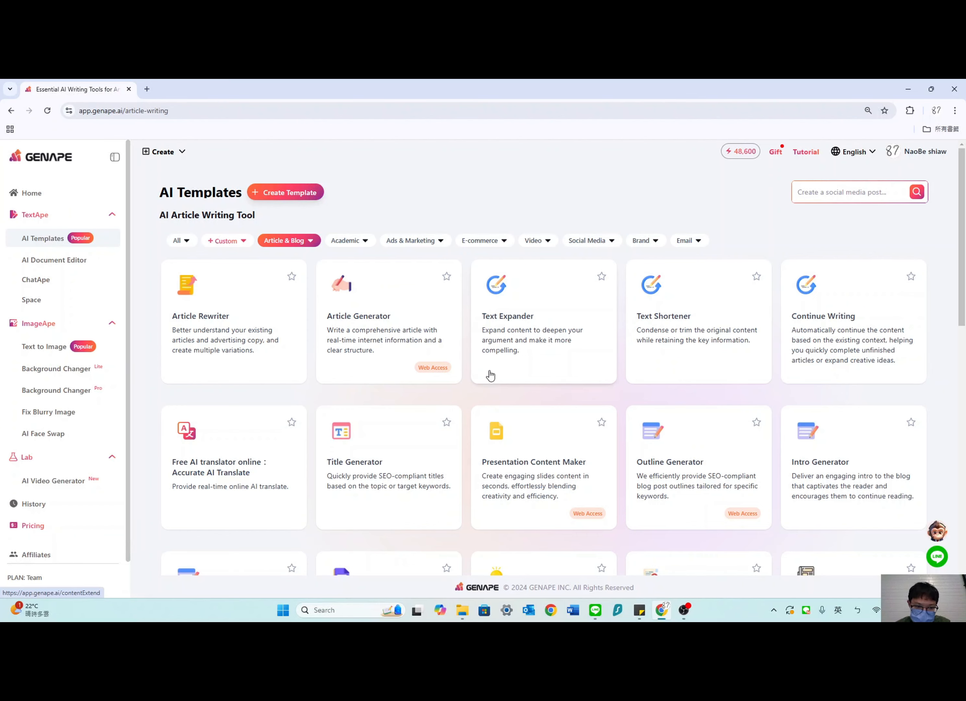
scroll(224, 404, down, 2)
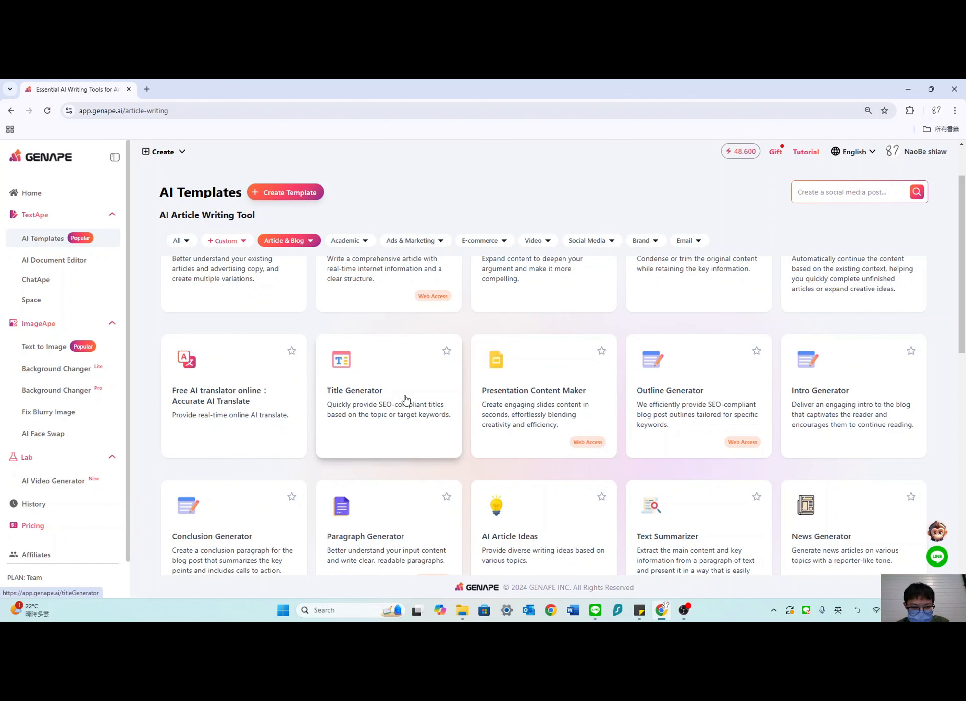
scroll(395, 428, down, 1)
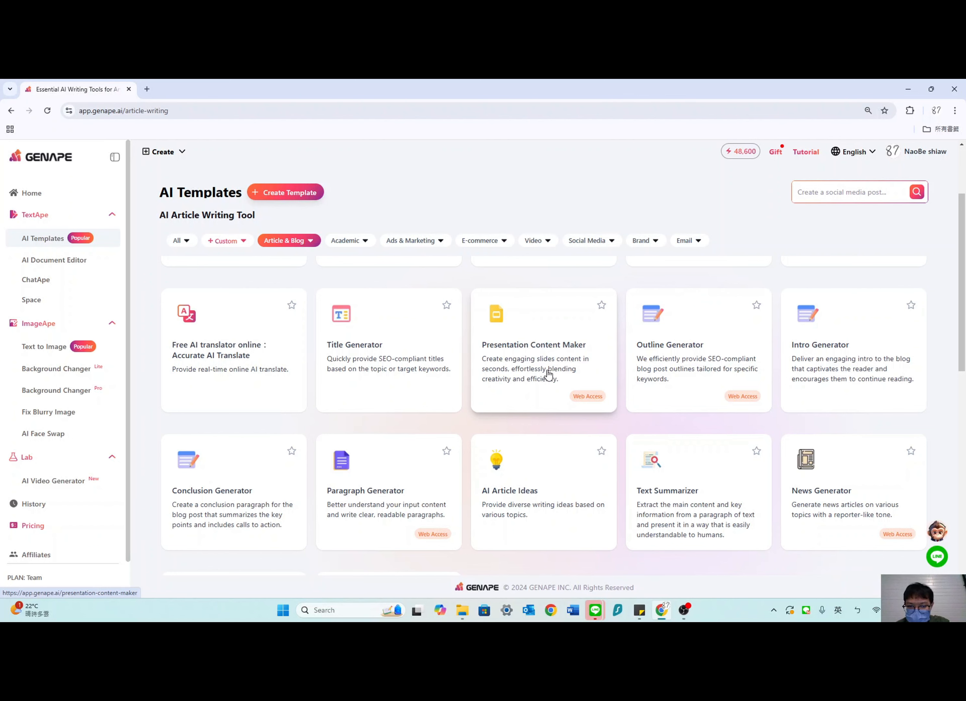
scroll(507, 386, down, 1)
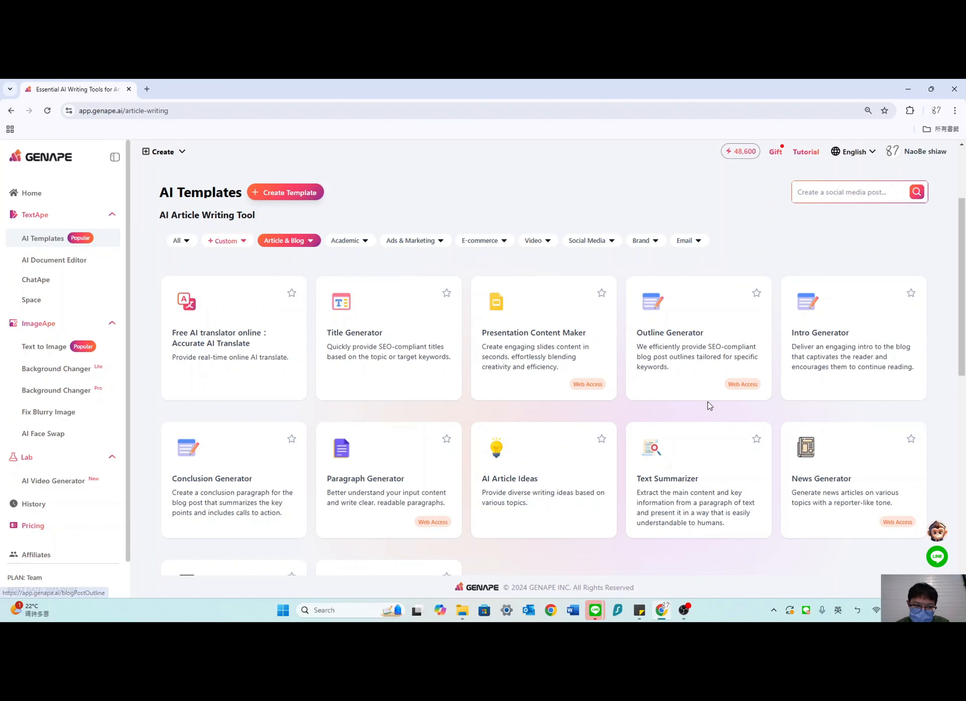
scroll(281, 472, down, 2)
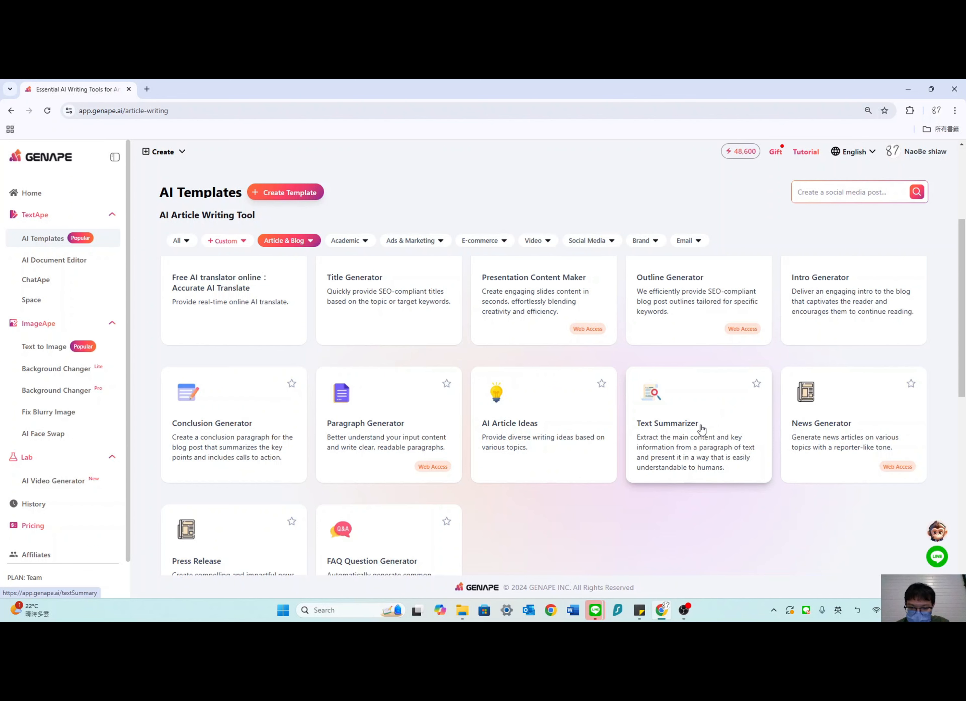
scroll(701, 429, down, 2)
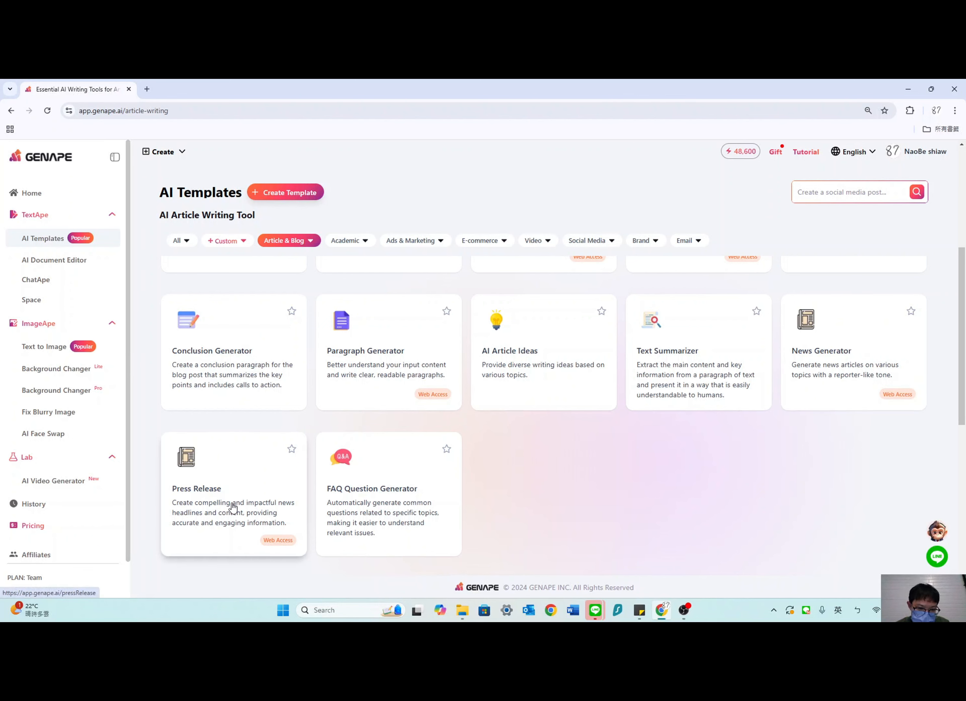
scroll(235, 509, down, 2)
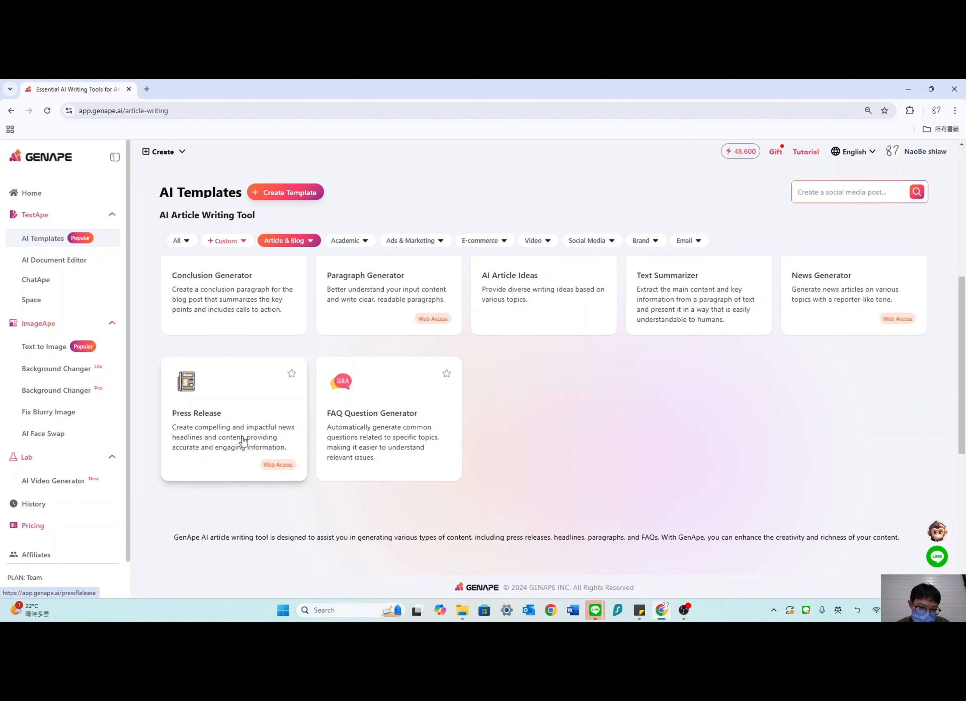
scroll(844, 352, up, 2)
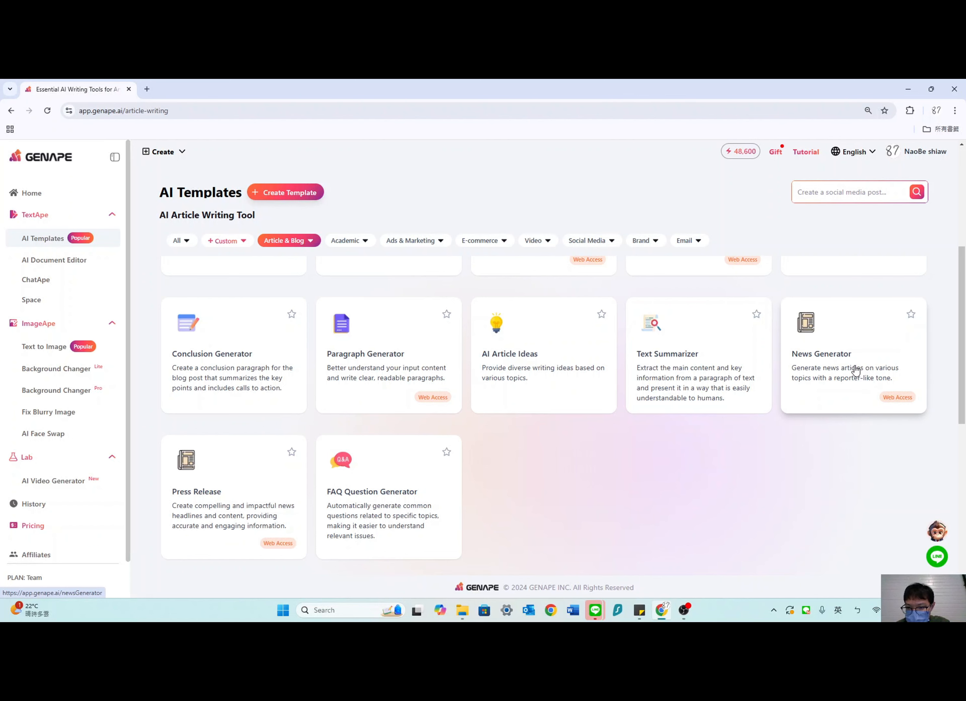
scroll(857, 369, down, 1)
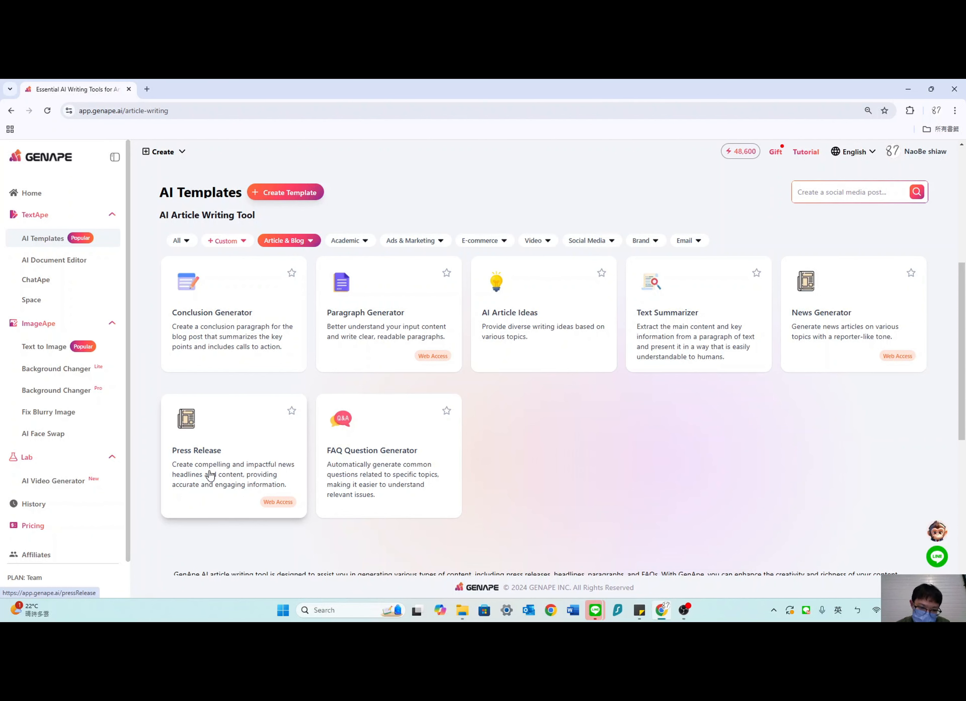
scroll(397, 479, down, 2)
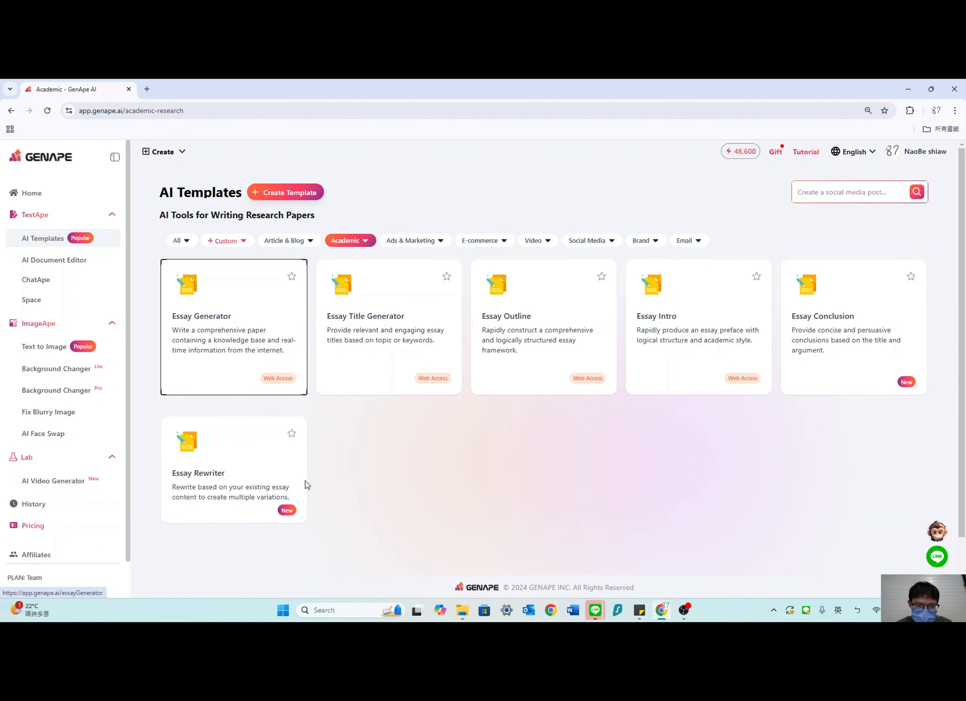
Show the Academic templates and review the essay tools, including Essay Generator and Essay Rewriter
mouse_move(343, 241)
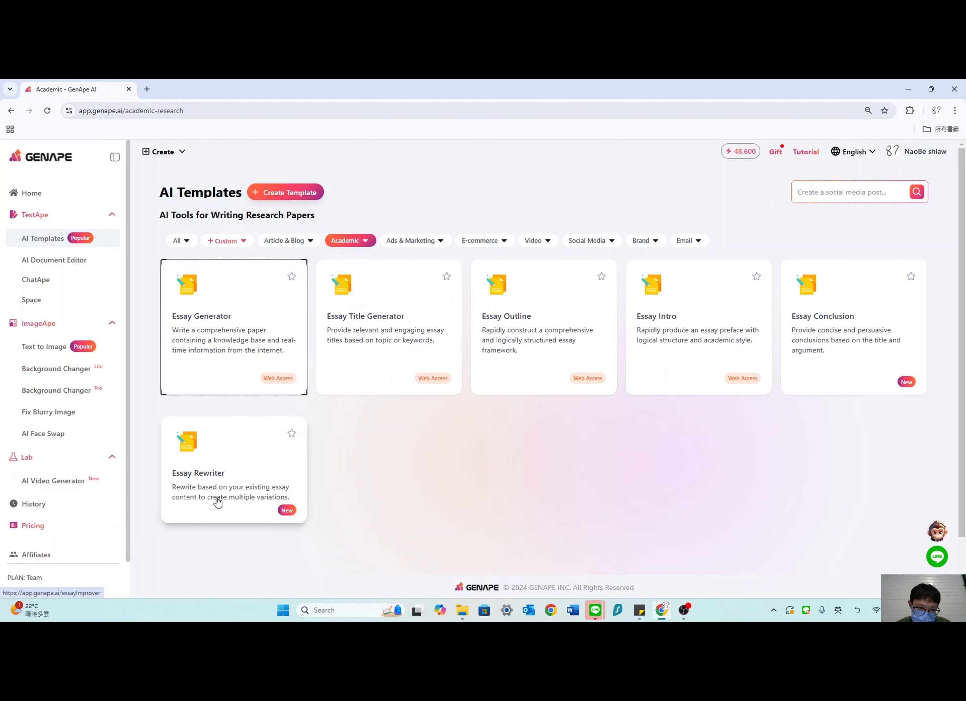
scroll(239, 479, down, 1)
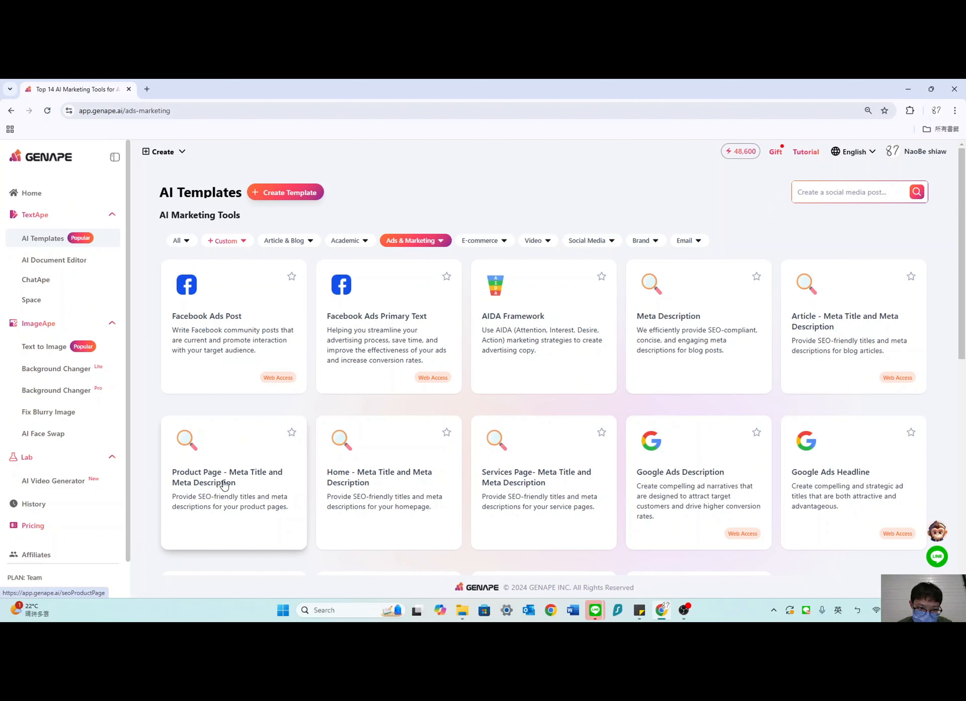
Examine the Ads & Marketing templates, from the Facebook ads and meta description tools to Landing Page Text
scroll(238, 477, down, 1)
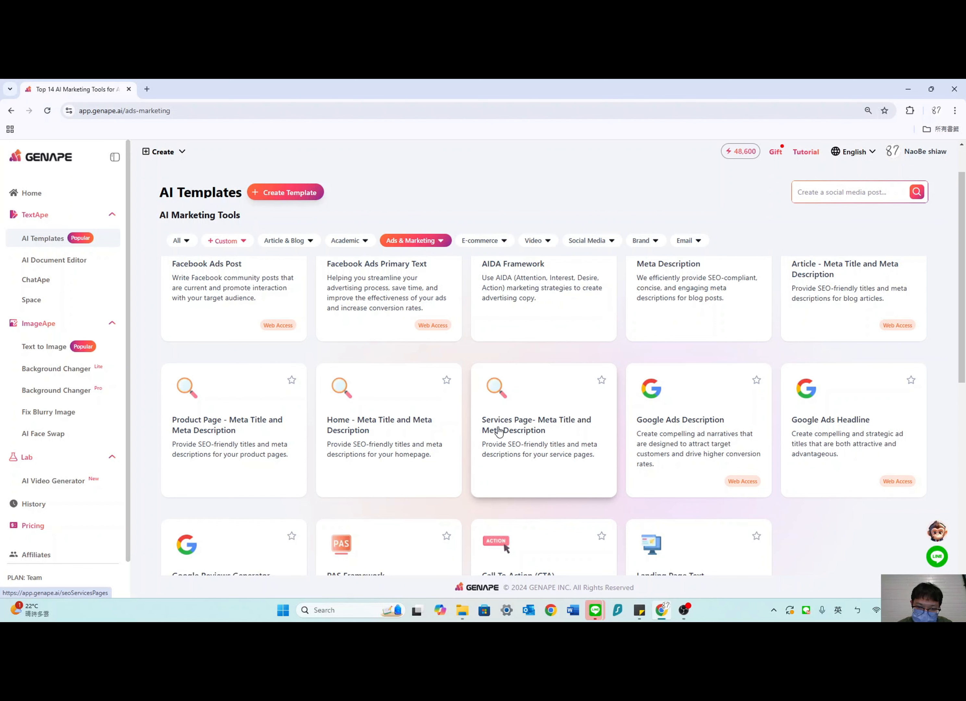
scroll(546, 449, up, 1)
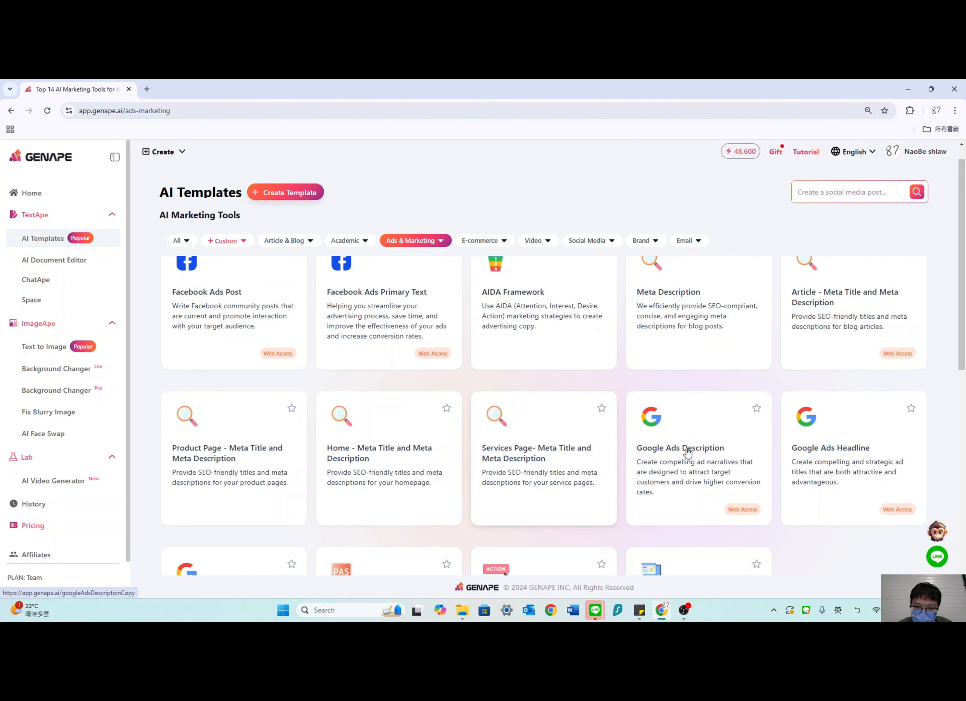
scroll(710, 469, down, 2)
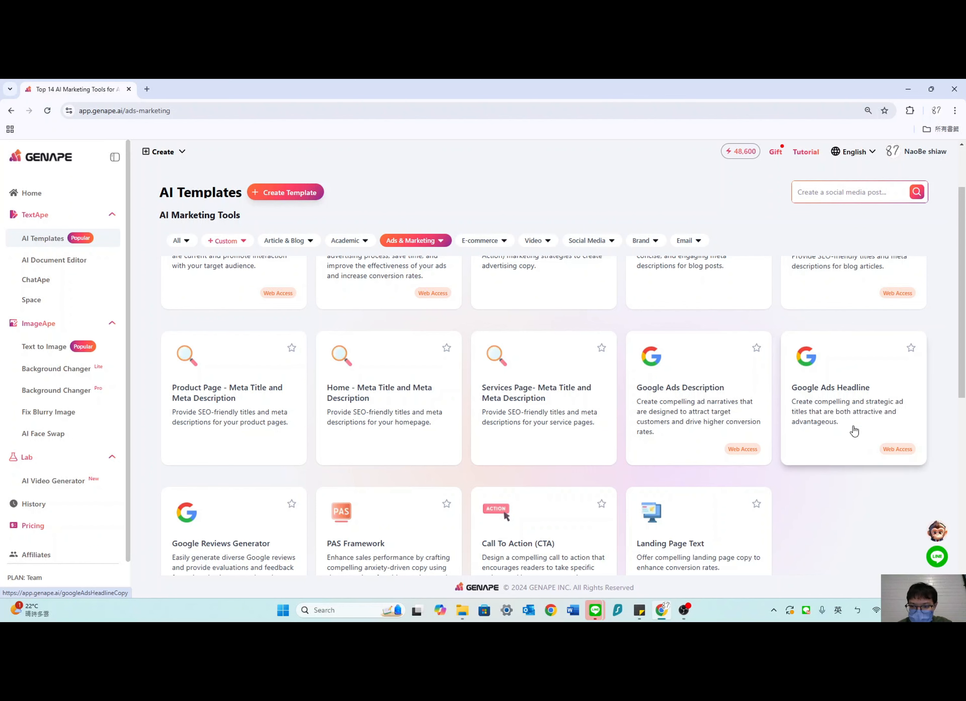
scroll(850, 414, down, 1)
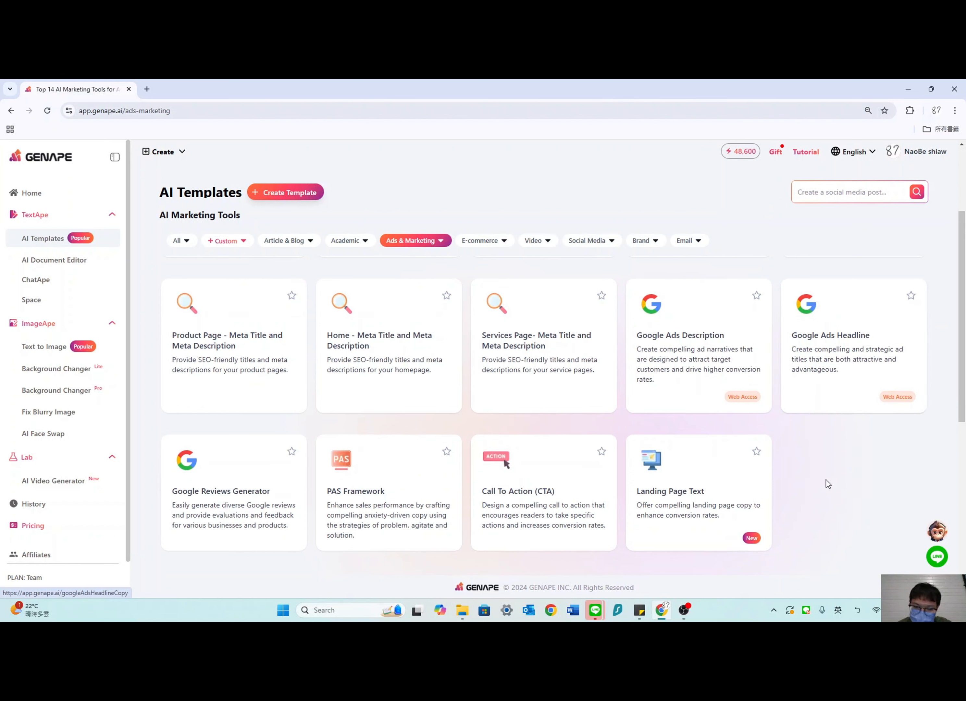
scroll(232, 467, down, 1)
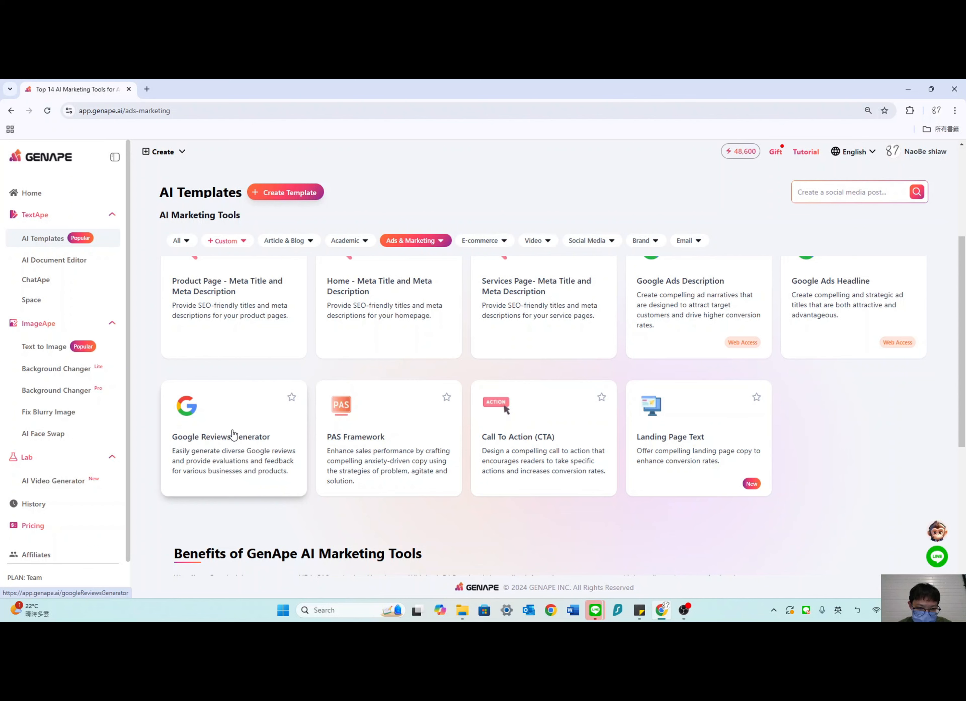
scroll(399, 438, up, 1)
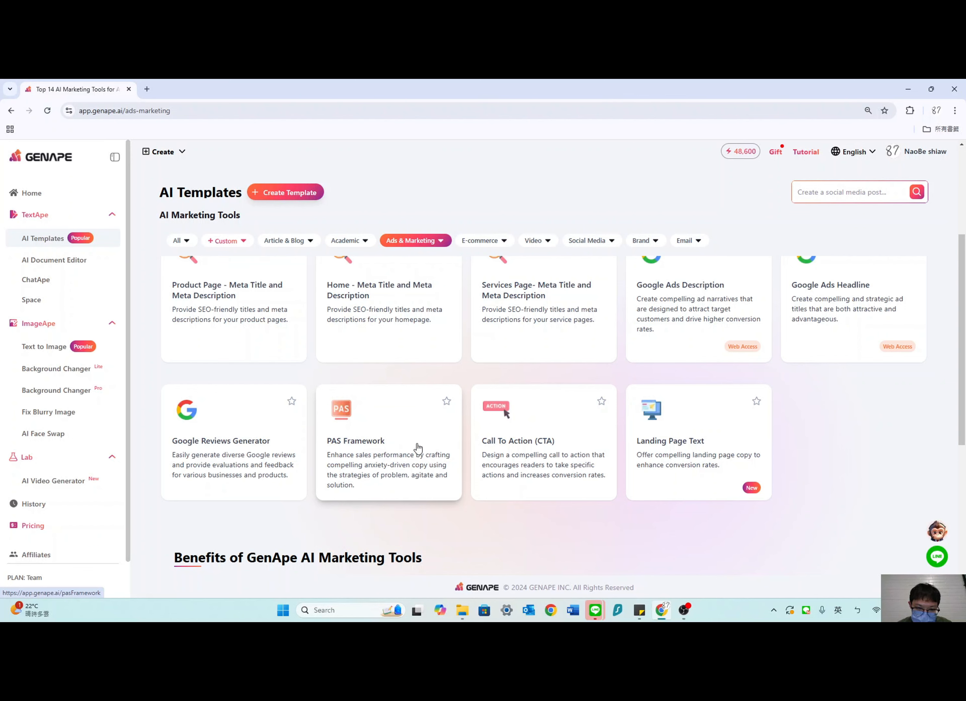
scroll(421, 454, down, 1)
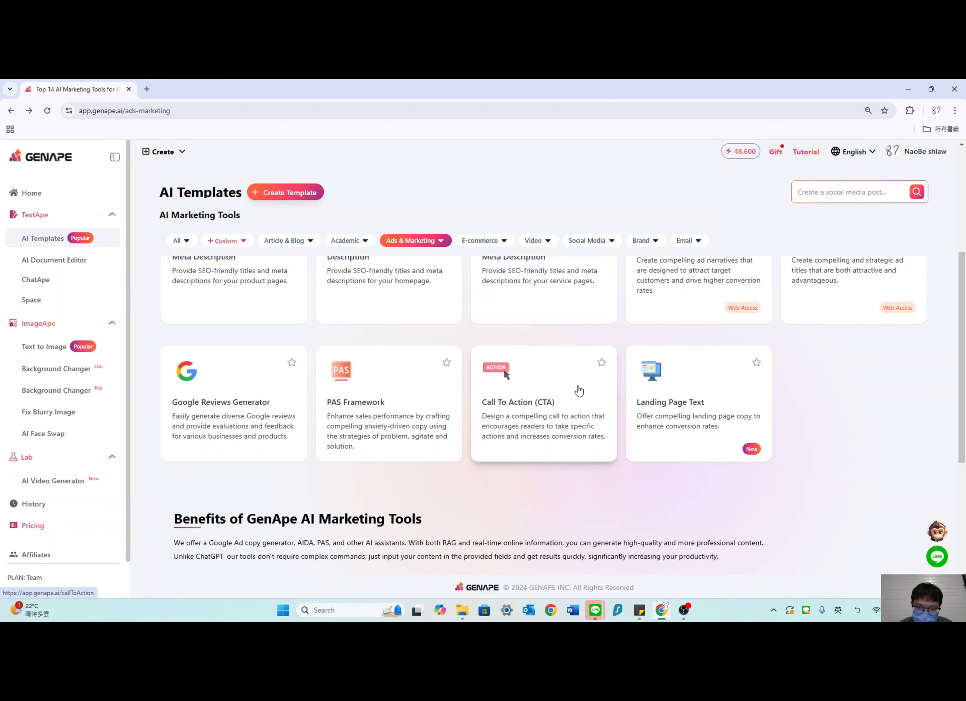
scroll(529, 410, up, 1)
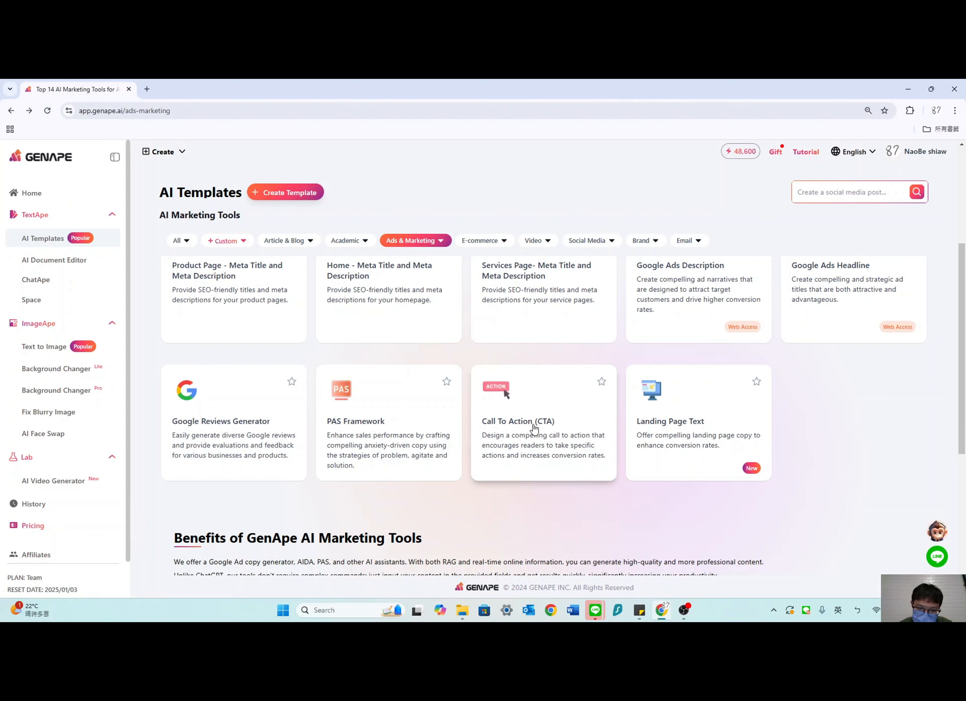
scroll(456, 373, up, 5)
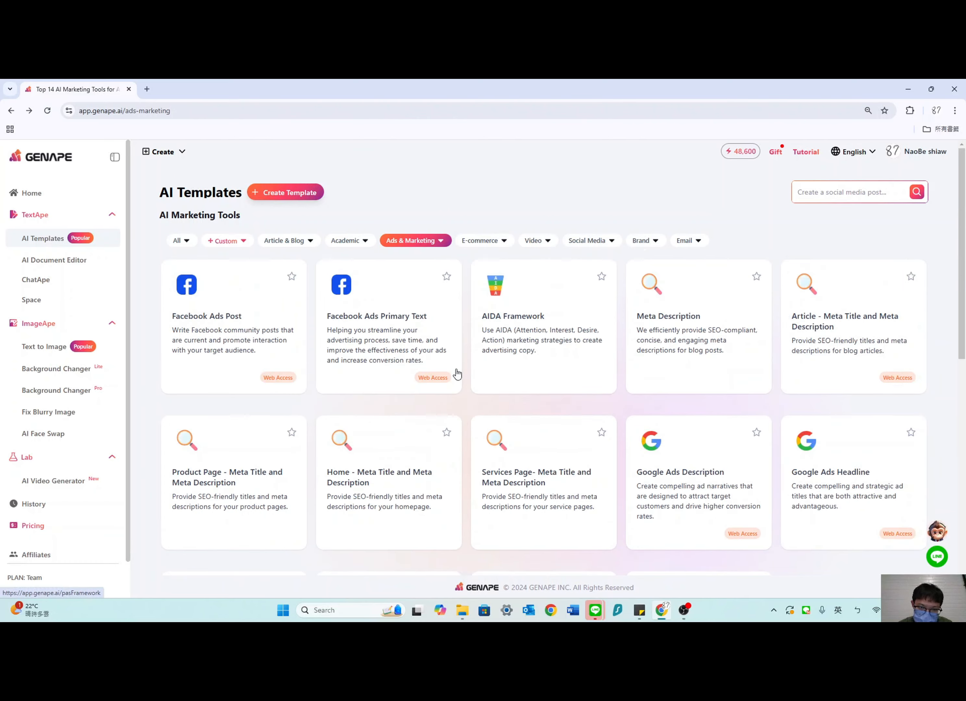
Filter the templates to E-commerce and review the Shopee and general product title and description tools
click(479, 240)
mouse_move(487, 265)
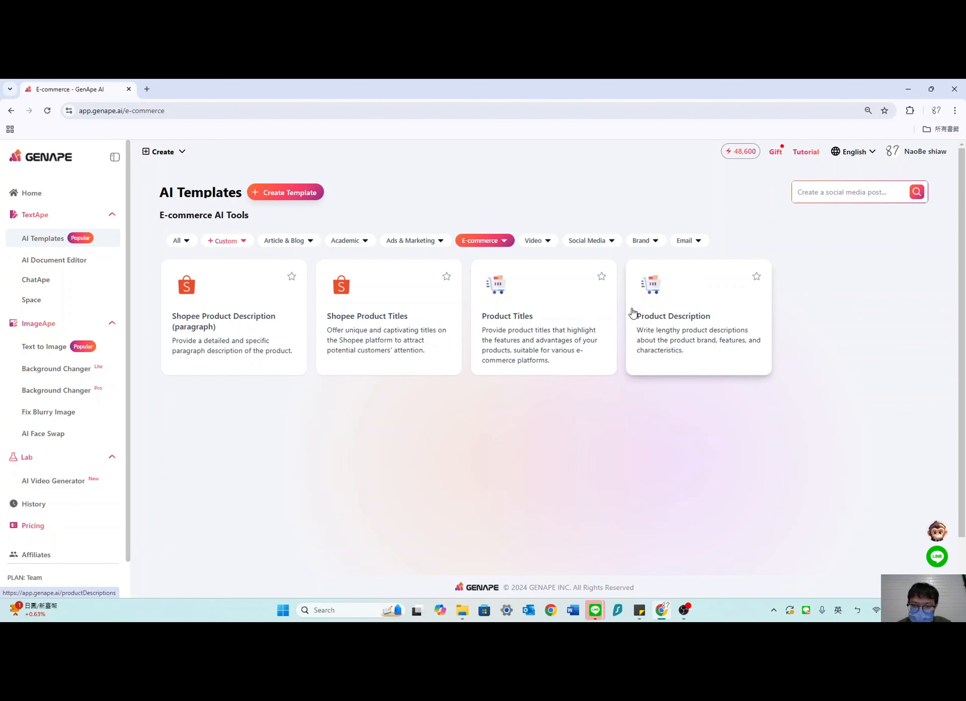
Filter the templates to Video and review the YouTube, TikTok and Video Channel Description tools
click(534, 241)
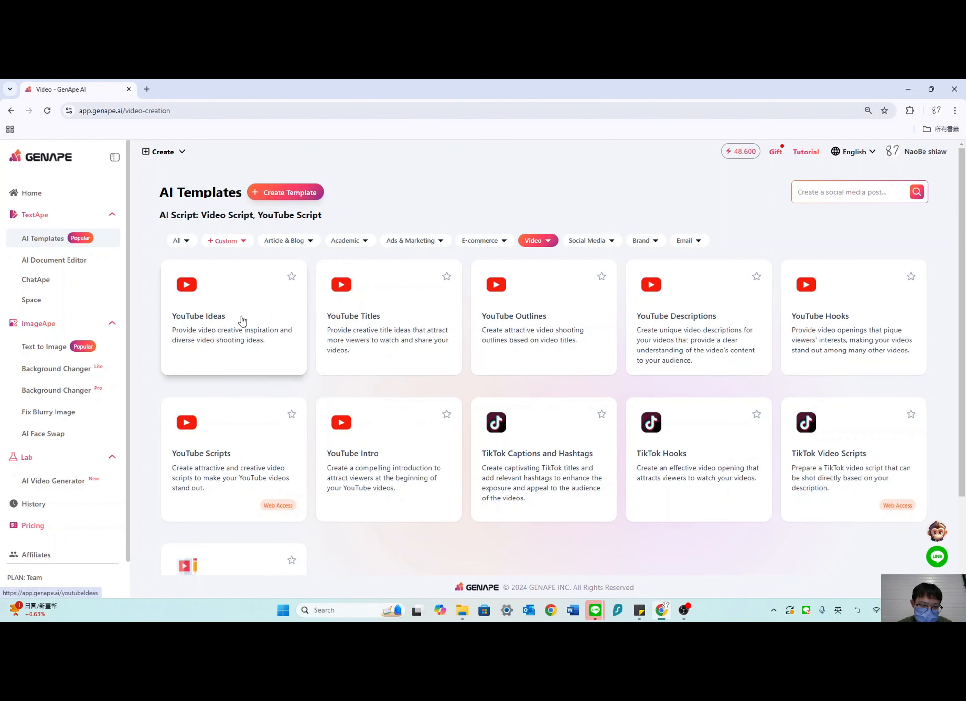
scroll(628, 442, down, 3)
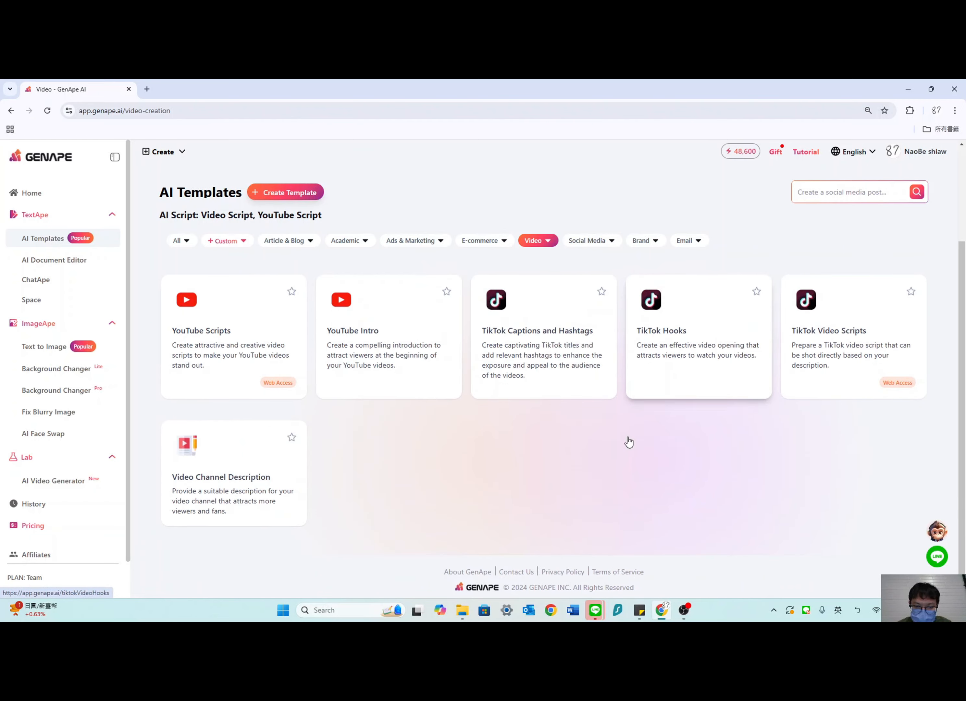
scroll(525, 368, up, 3)
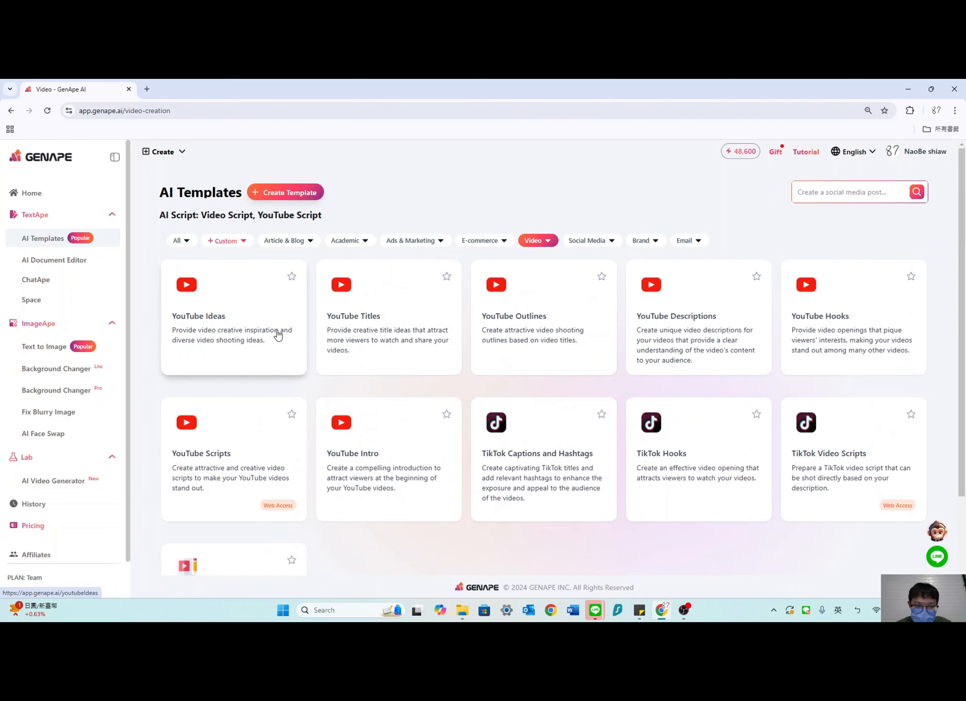
scroll(544, 463, down, 3)
scroll(267, 373, up, 3)
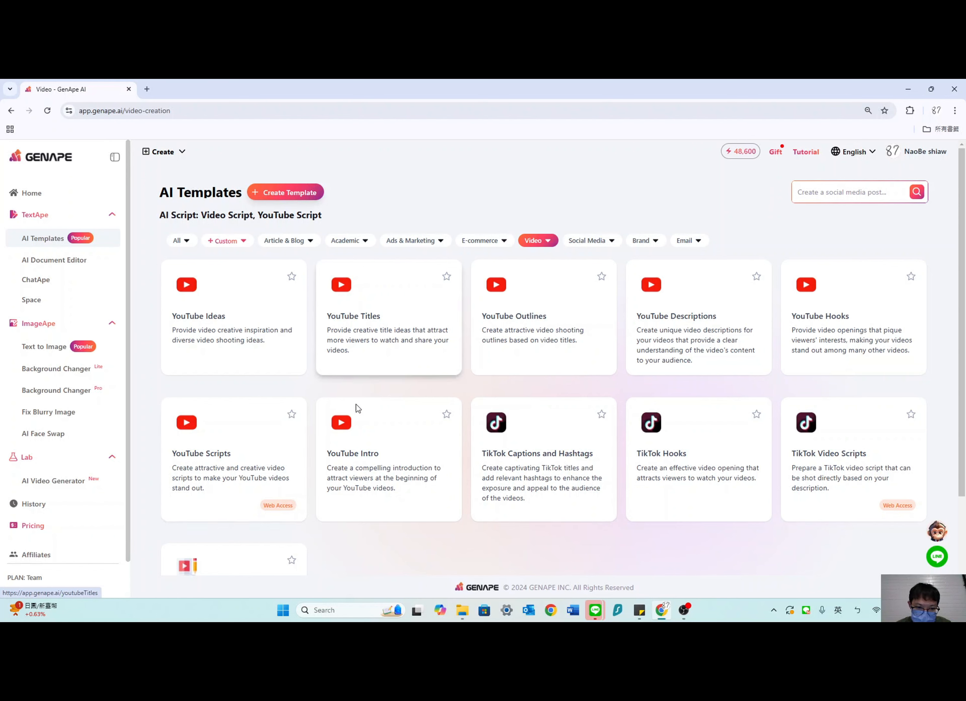
scroll(394, 444, down, 2)
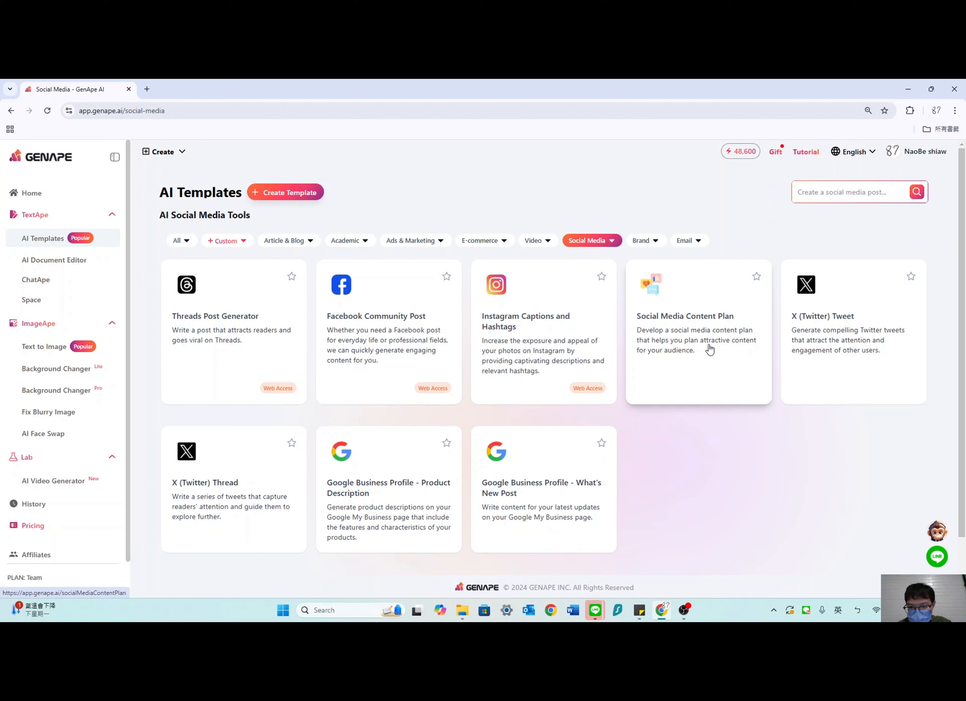
Review the Brand templates, including Company Bios and Brand Slogan, and filter the templates to Email
click(649, 242)
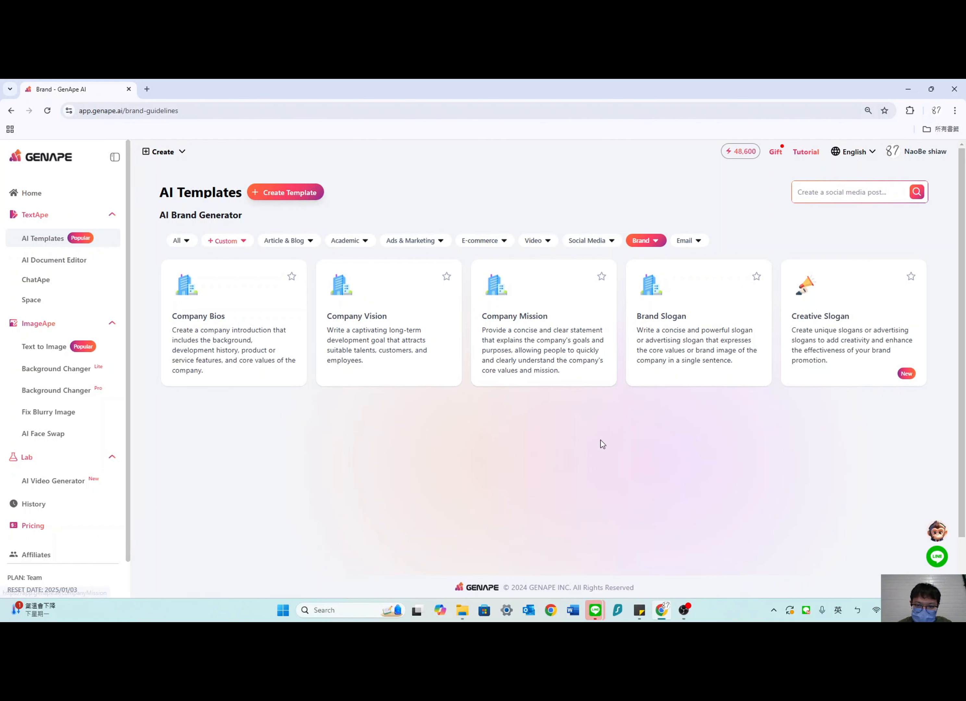
click(689, 241)
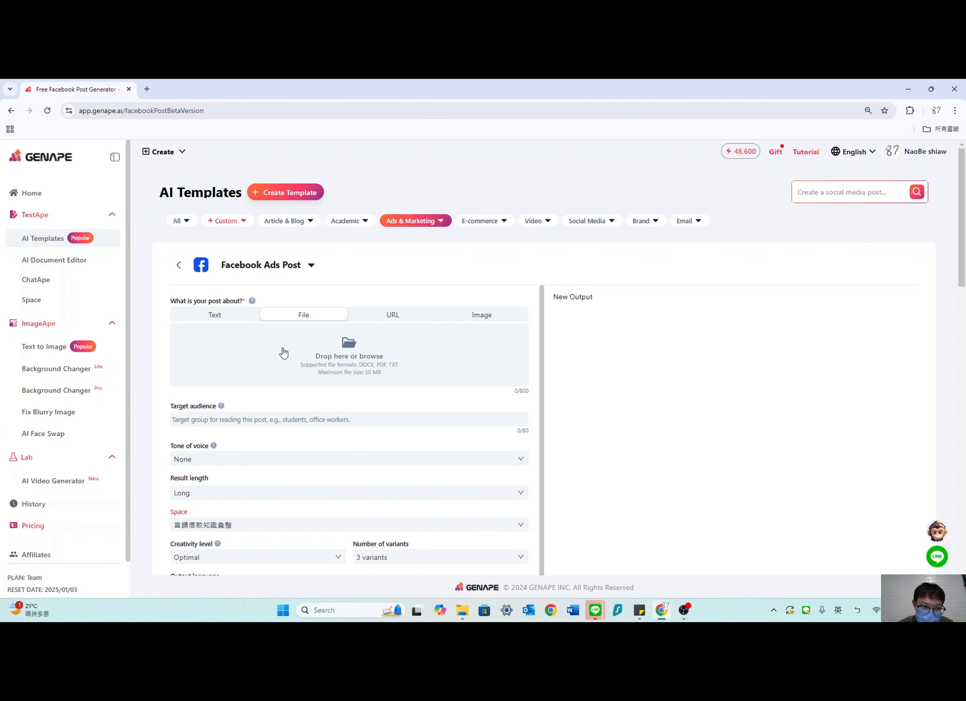
Compare the Text and File options for supplying the Facebook Ads Post topic
scroll(250, 347, down, 1)
scroll(250, 348, up, 1)
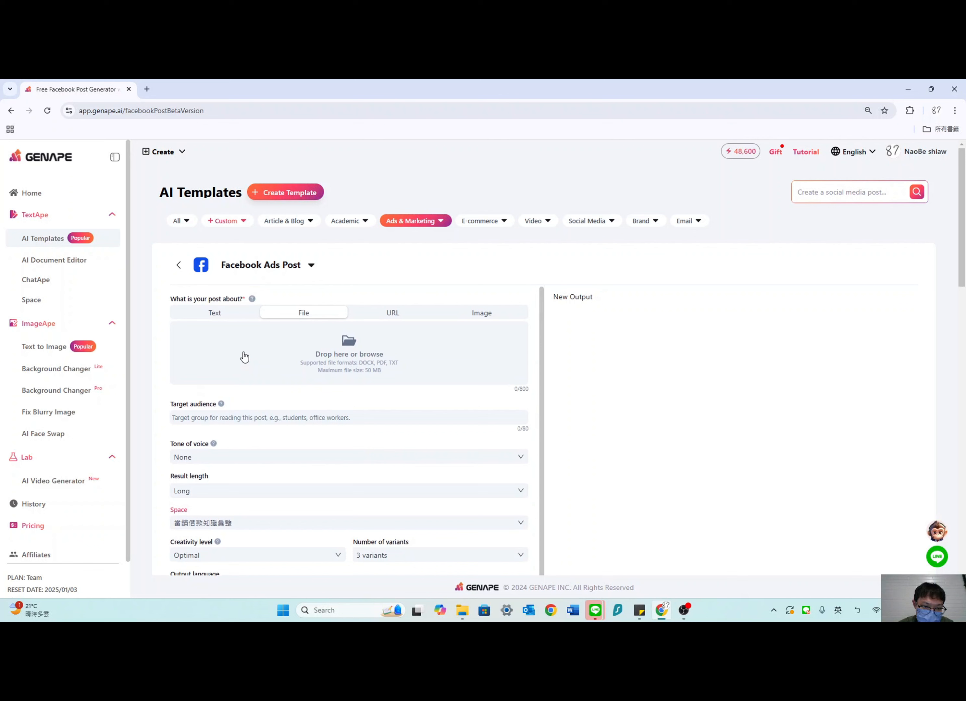
click(226, 317)
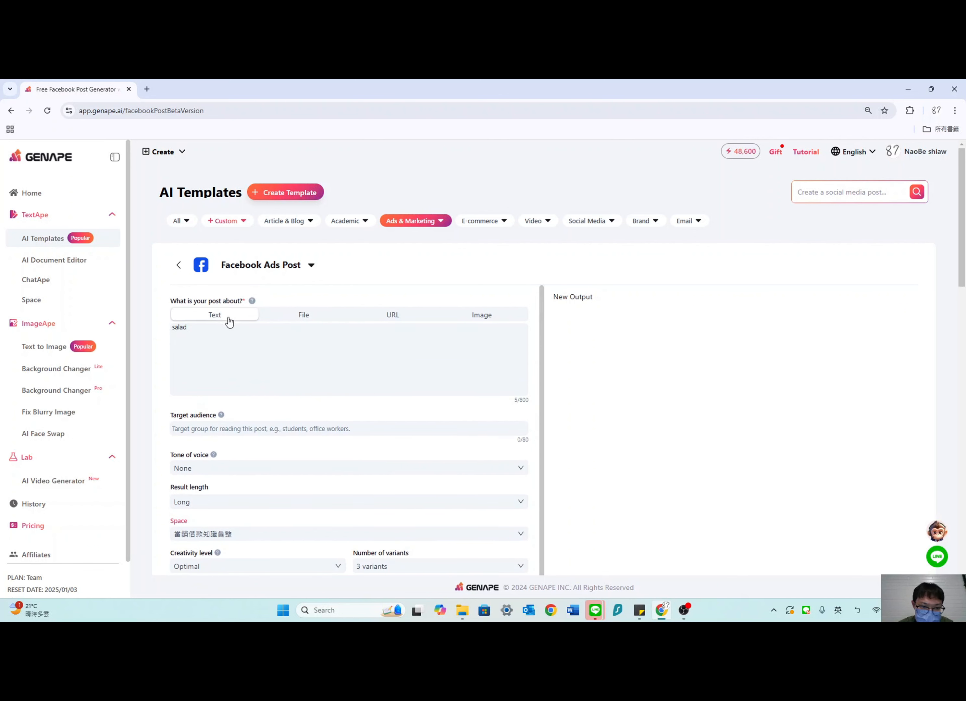
click(305, 317)
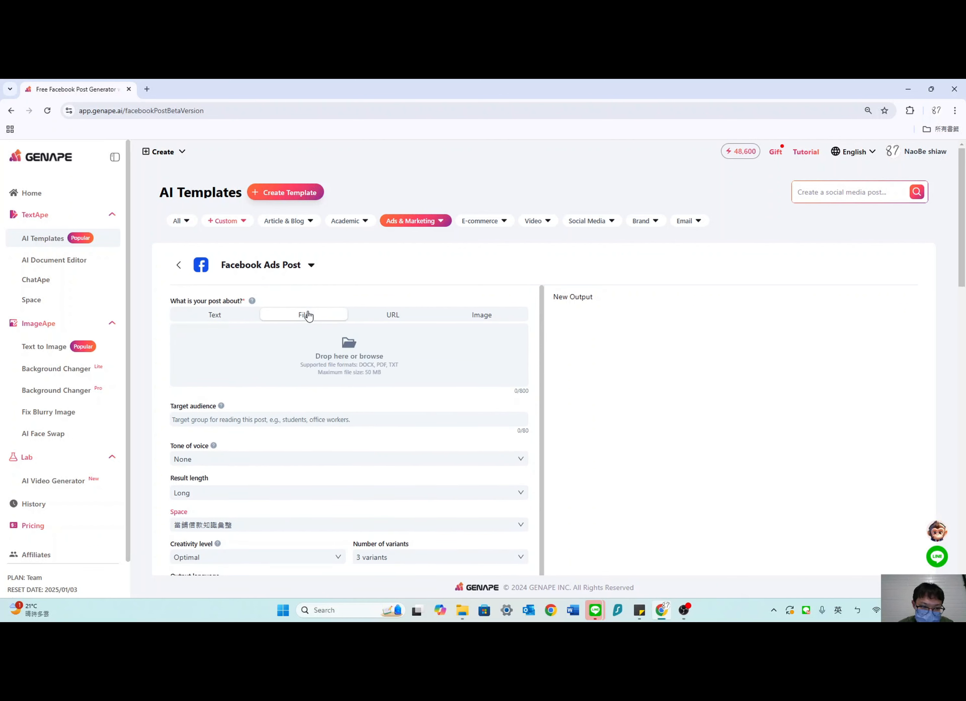
click(239, 318)
Clear all existing text from the Facebook Ads Post topic description
click(242, 329)
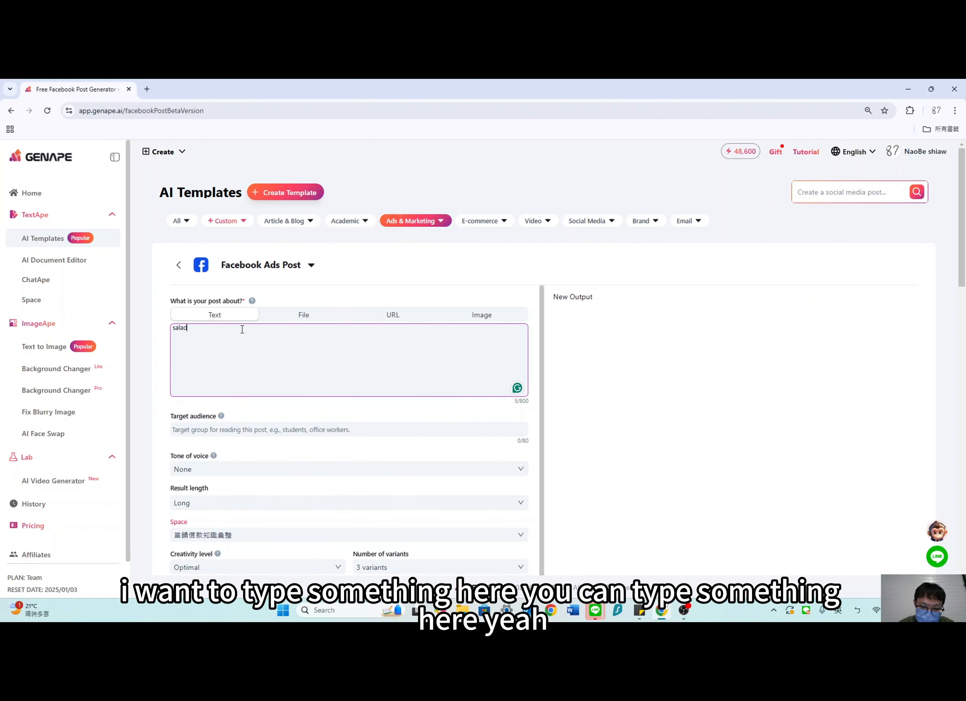
key(BackSpace)
key(BackSpace)
text(ji)
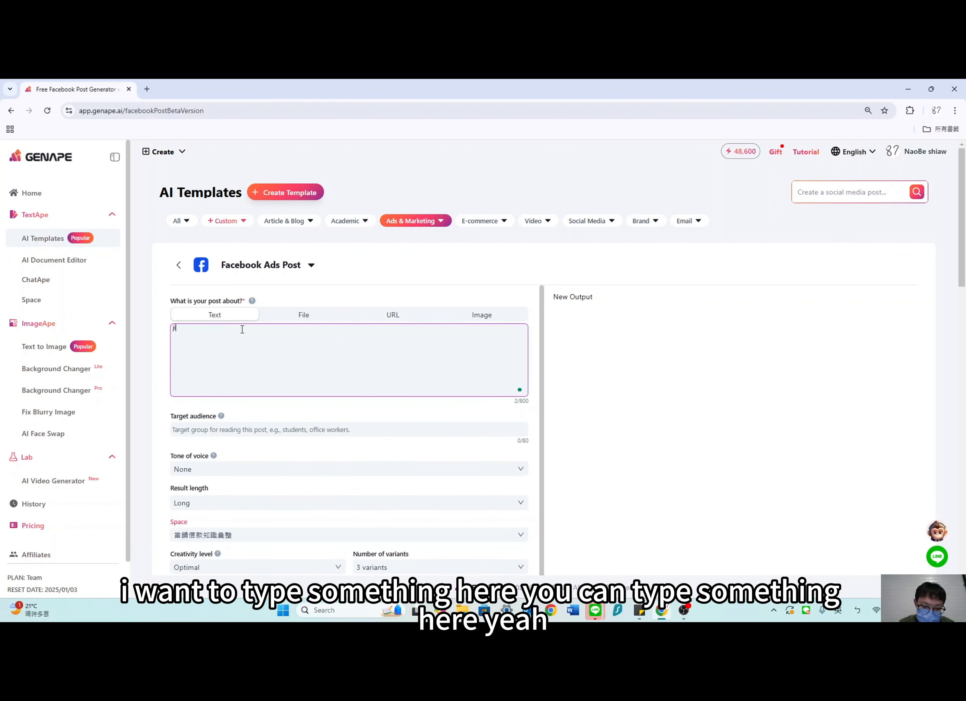
key(BackSpace)
key(BackSpace)
key(BackSpace)
key(BackSpace)
key(BackSpace)
key(BackSpace)
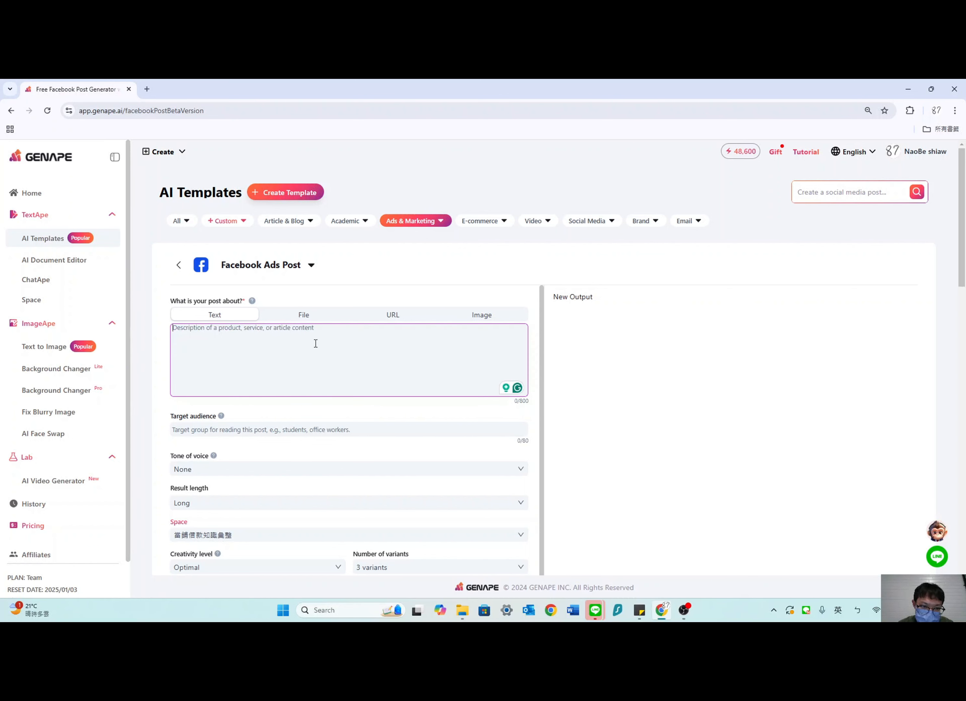
Examine the File, URL and Image options for supplying the post topic, and return to Text entry
click(308, 315)
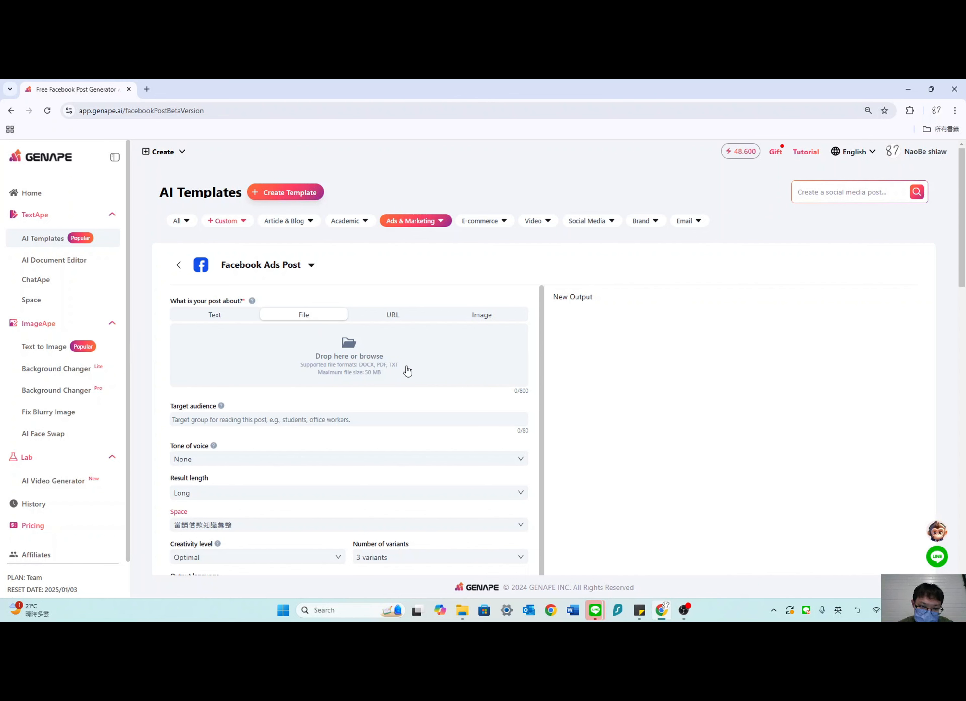
click(392, 325)
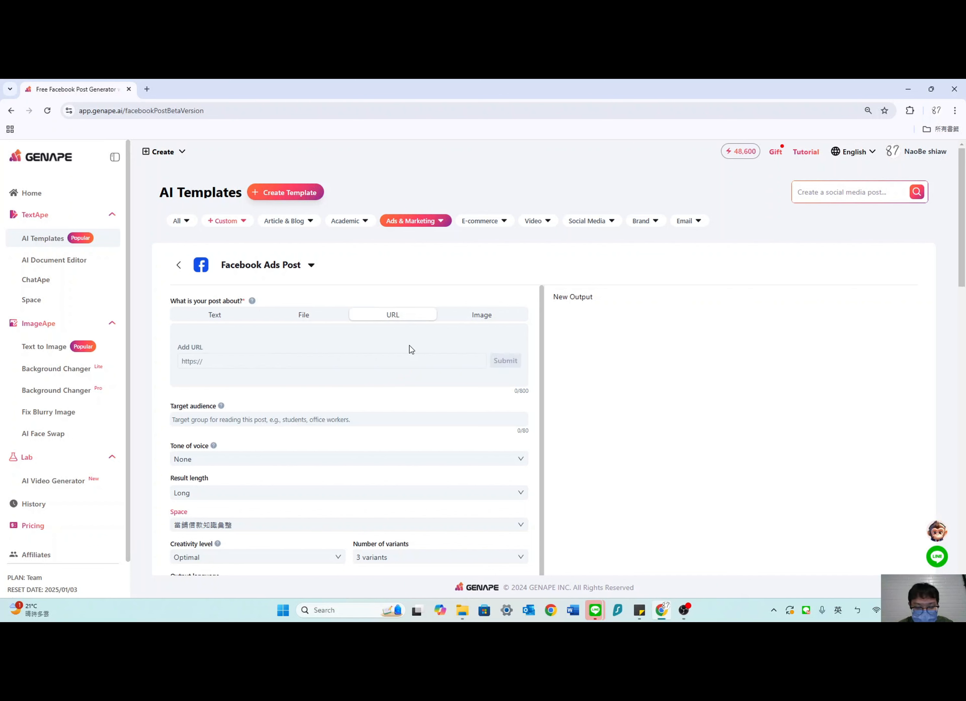
click(364, 358)
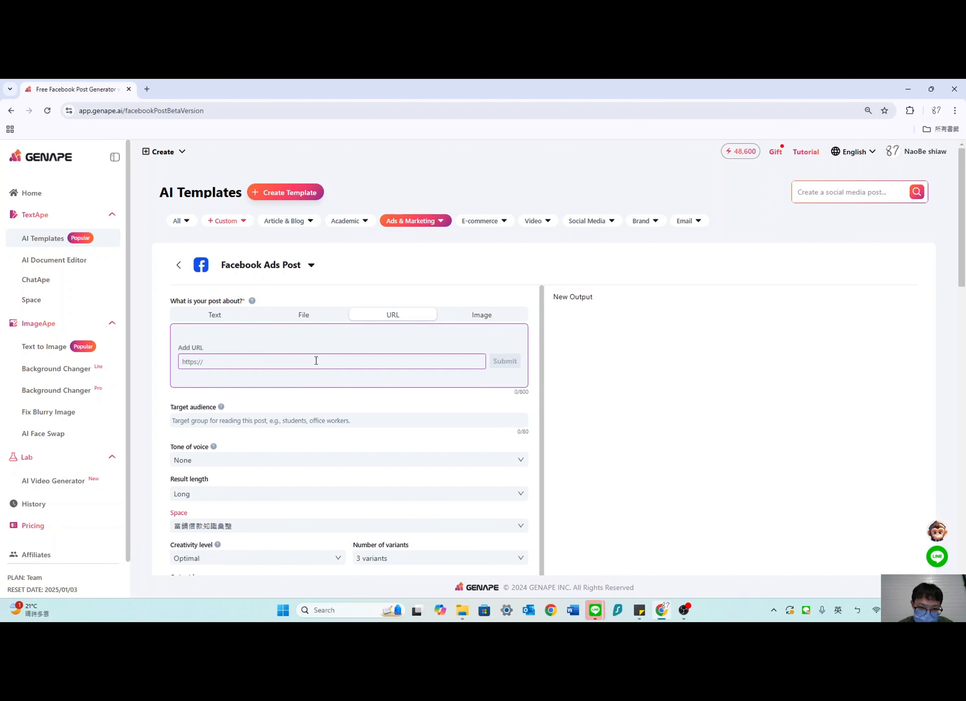
click(482, 314)
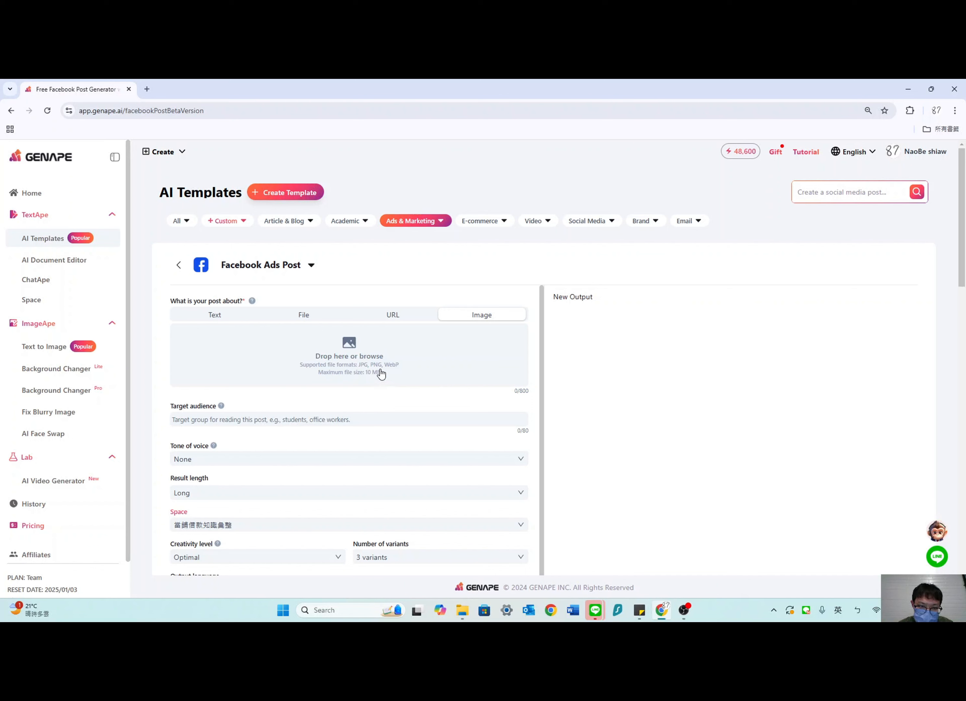
scroll(393, 372, down, 1)
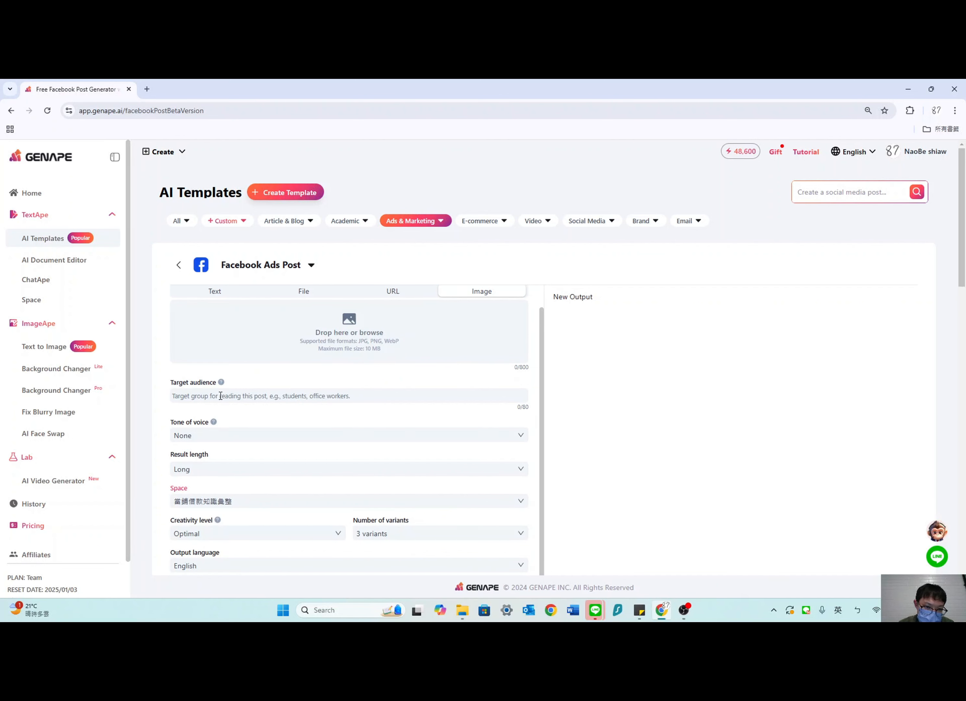
click(206, 291)
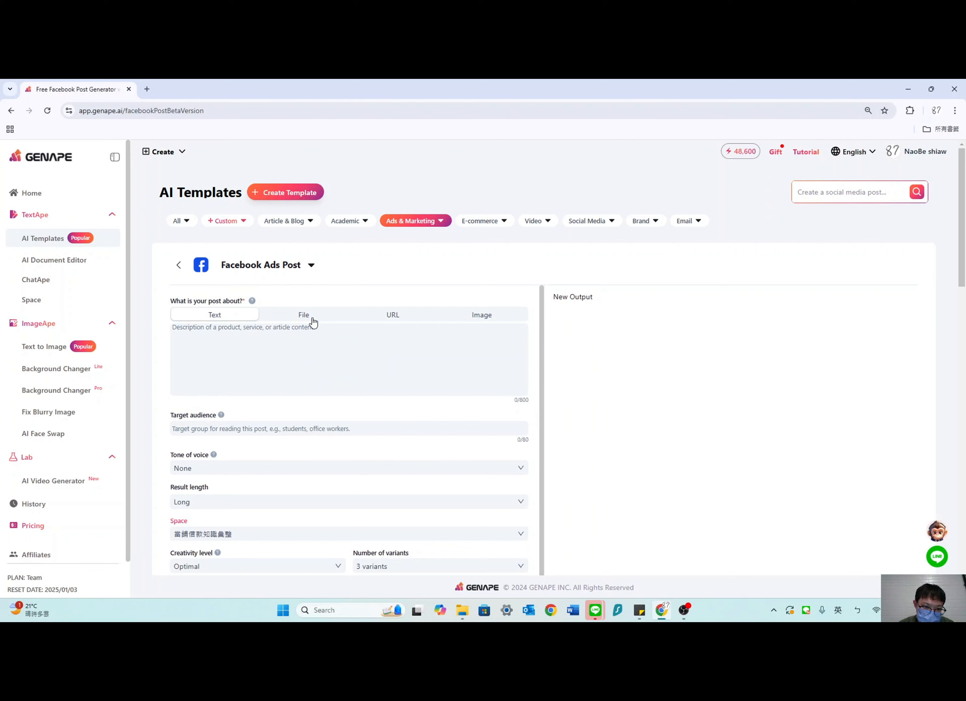
Check the suggestions for the target audience and set the tone of voice to Humorous
scroll(313, 323, down, 1)
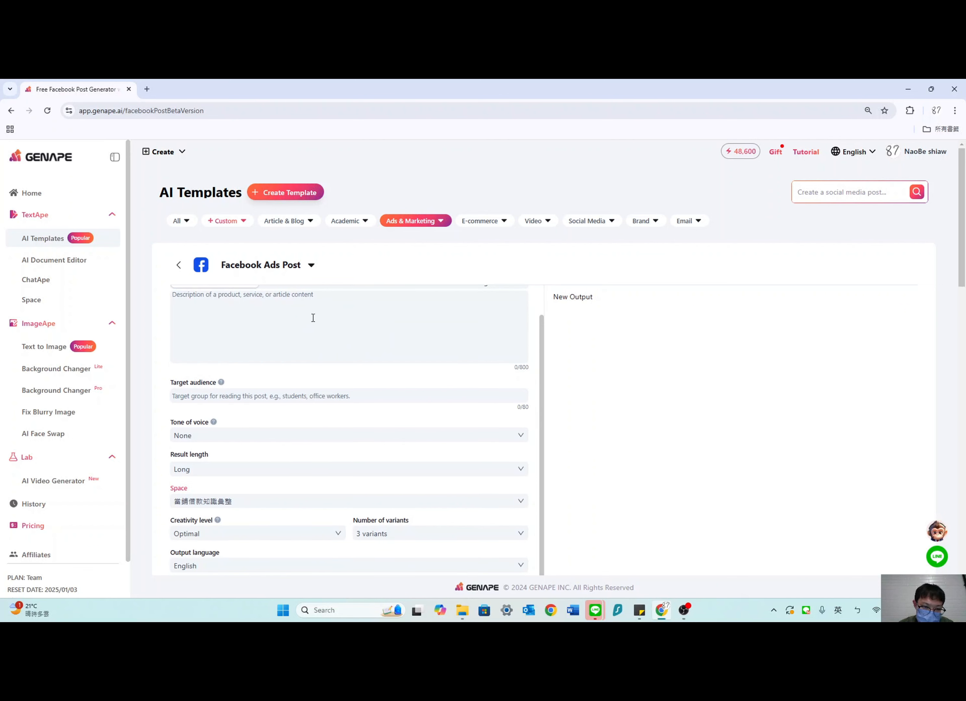
click(237, 393)
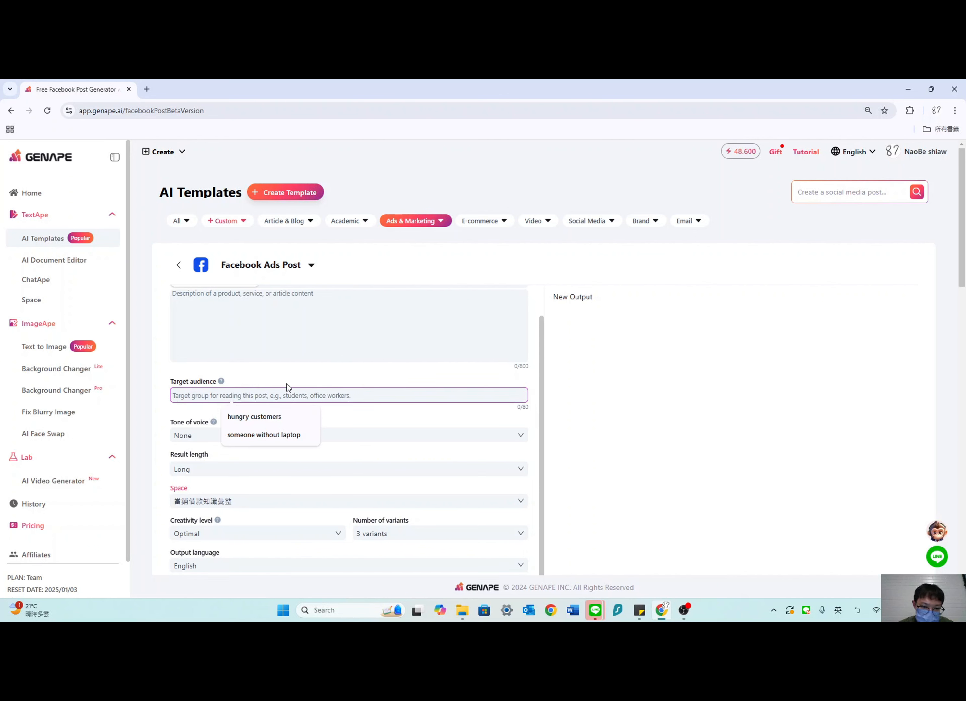
click(354, 435)
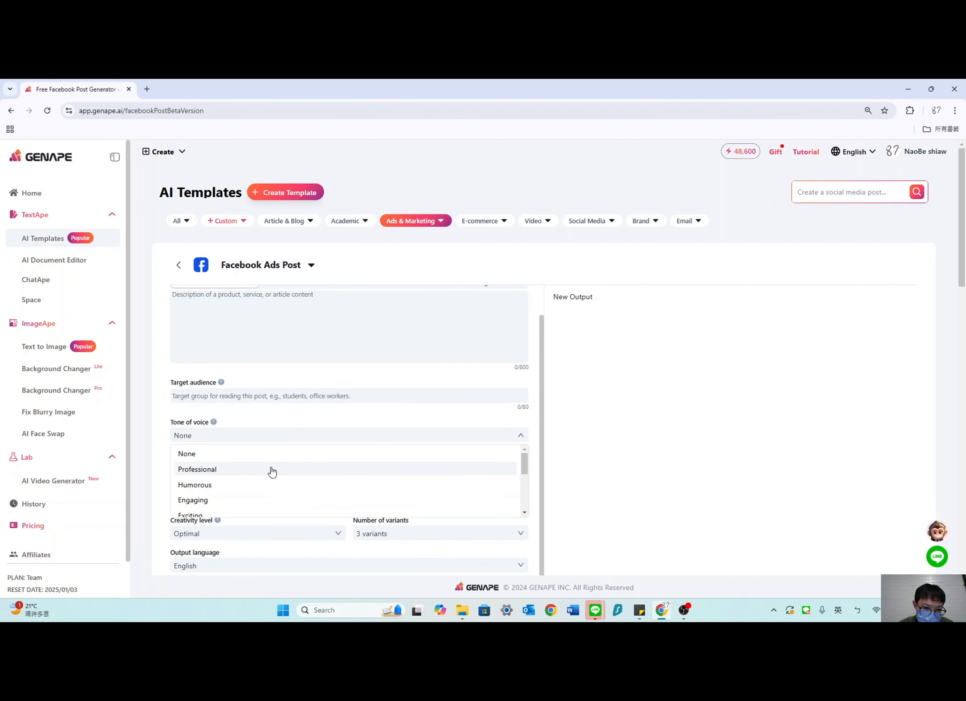
scroll(272, 471, down, 2)
scroll(272, 472, up, 2)
scroll(272, 471, down, 1)
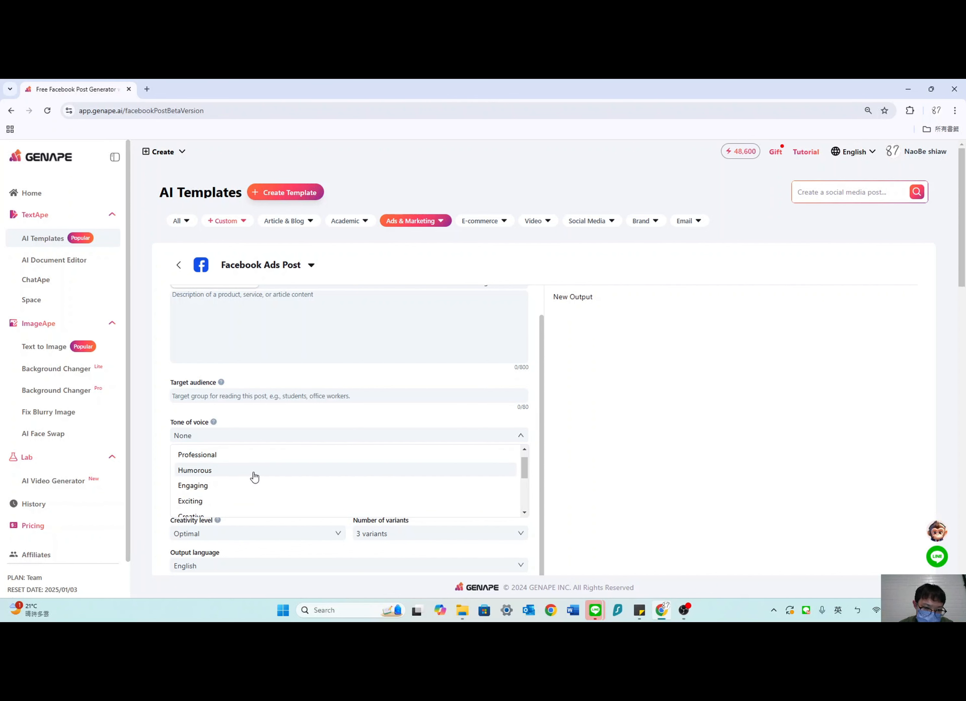
click(254, 471)
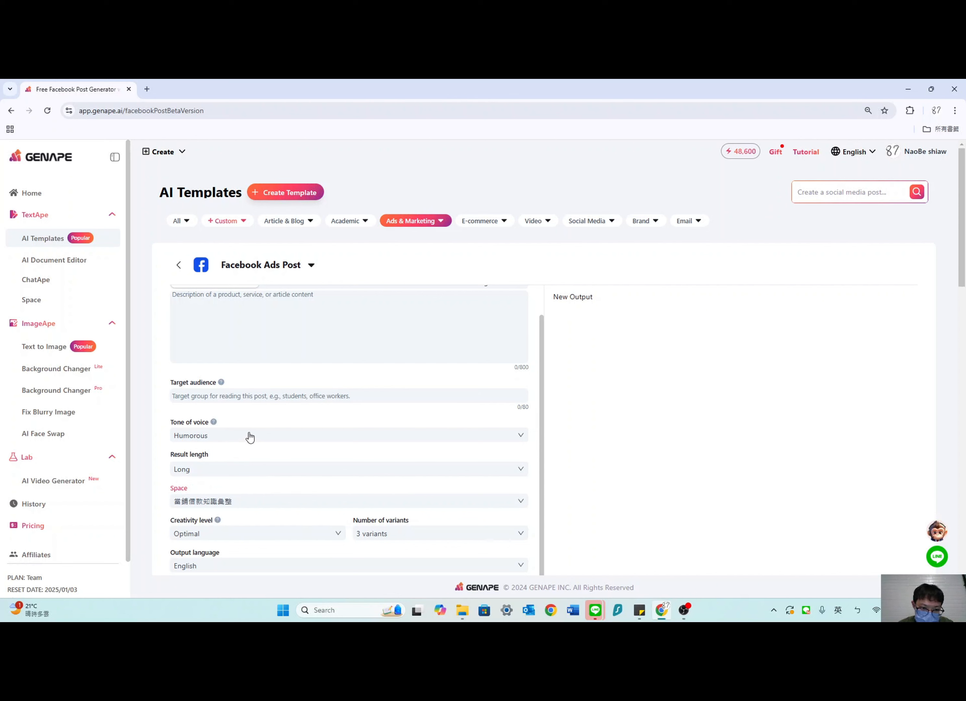
Check the available result lengths and set the post's Space to None
click(243, 475)
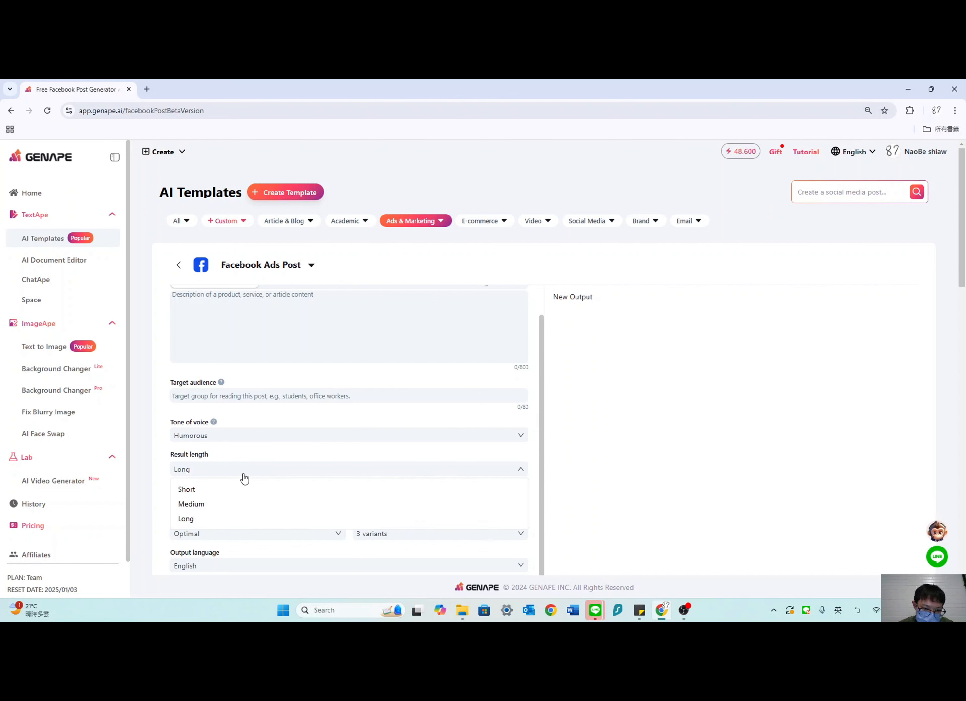
click(261, 459)
scroll(261, 459, down, 1)
click(265, 447)
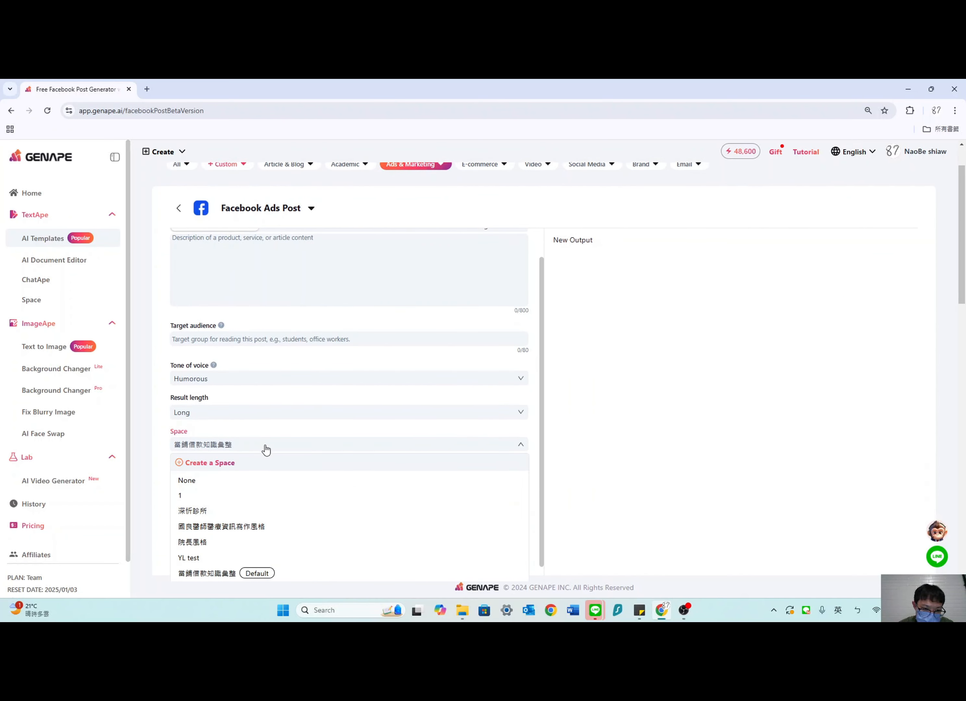
click(247, 481)
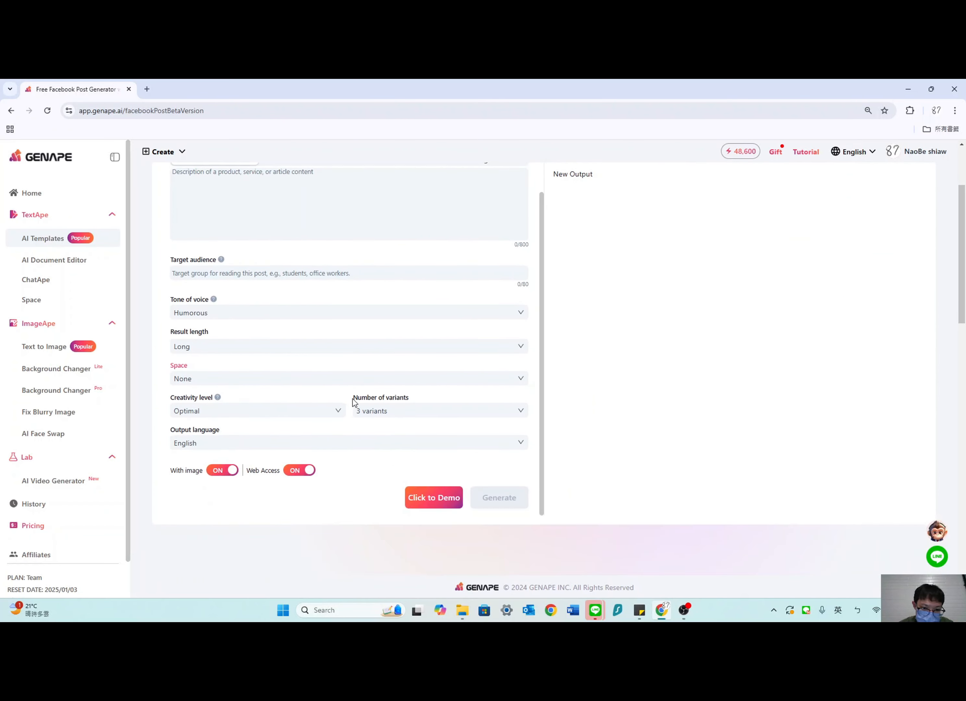
Review the choices for the number of variants and the output language
click(415, 411)
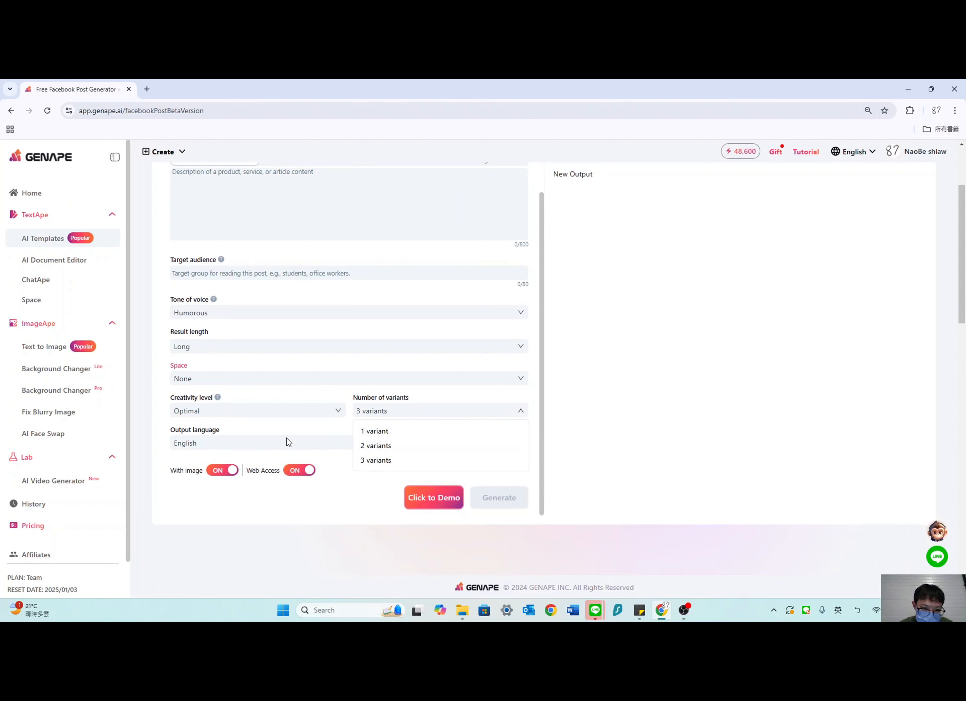
click(282, 451)
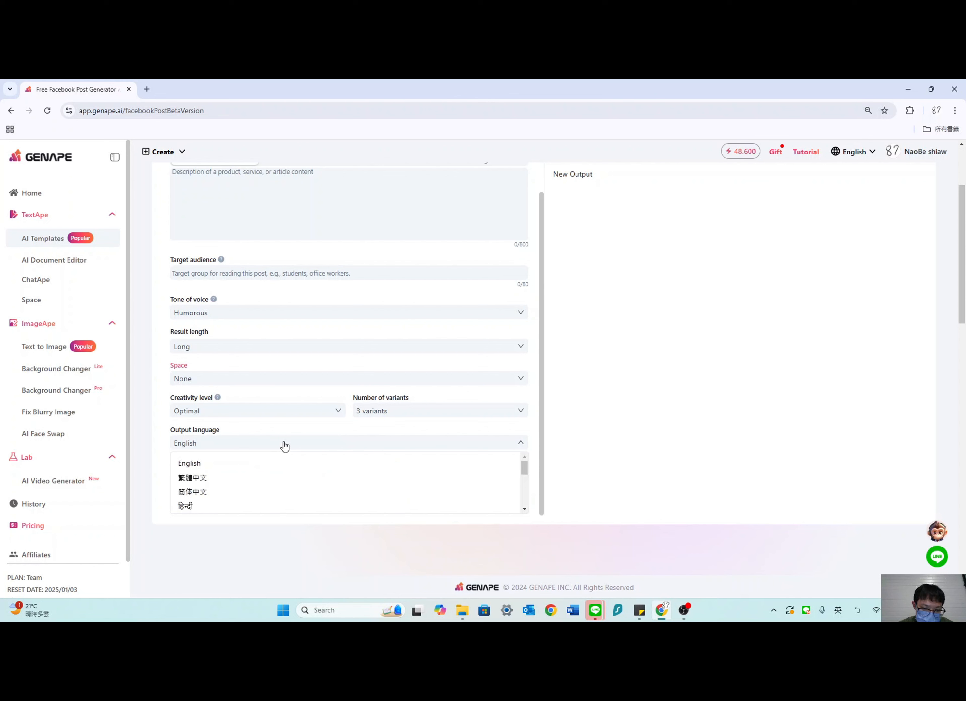
click(284, 444)
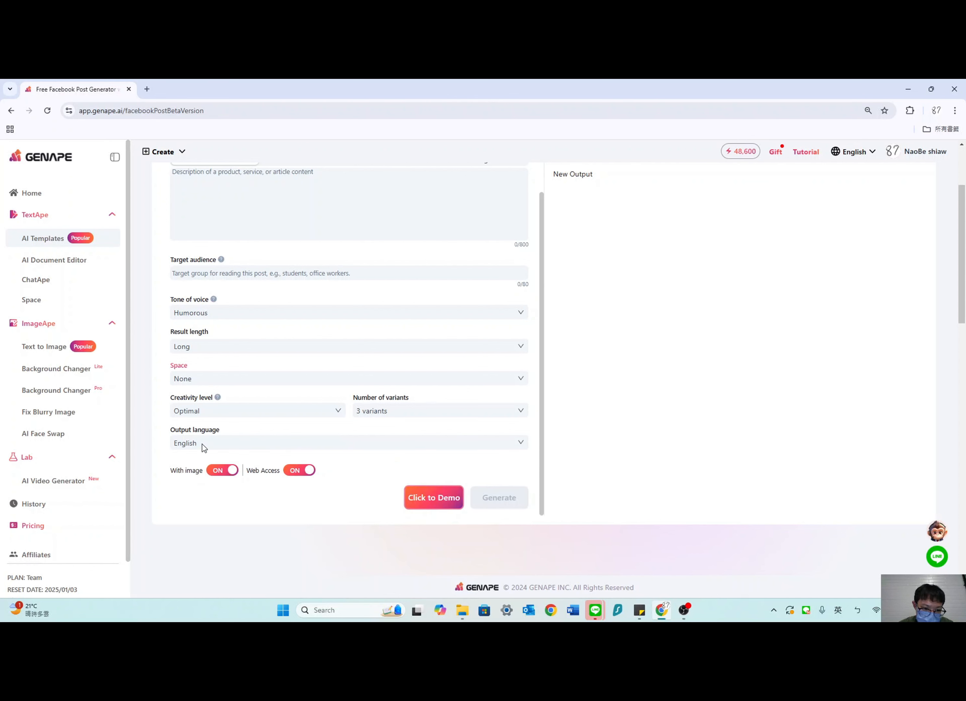
Try turning With image and Web Access off, and restore both options to on
click(217, 472)
click(216, 472)
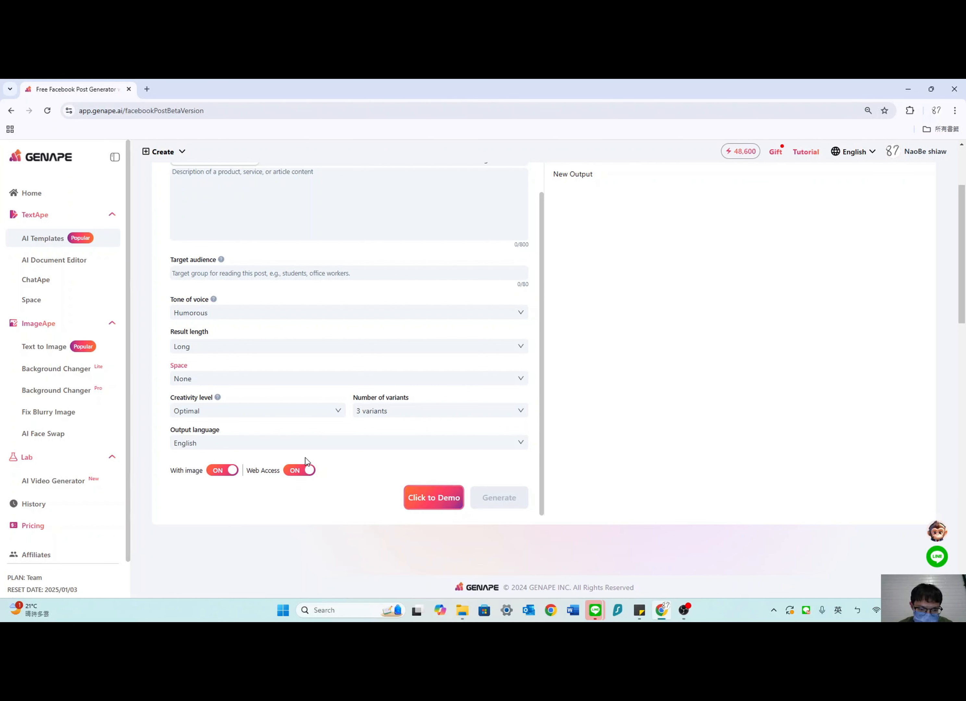
click(300, 470)
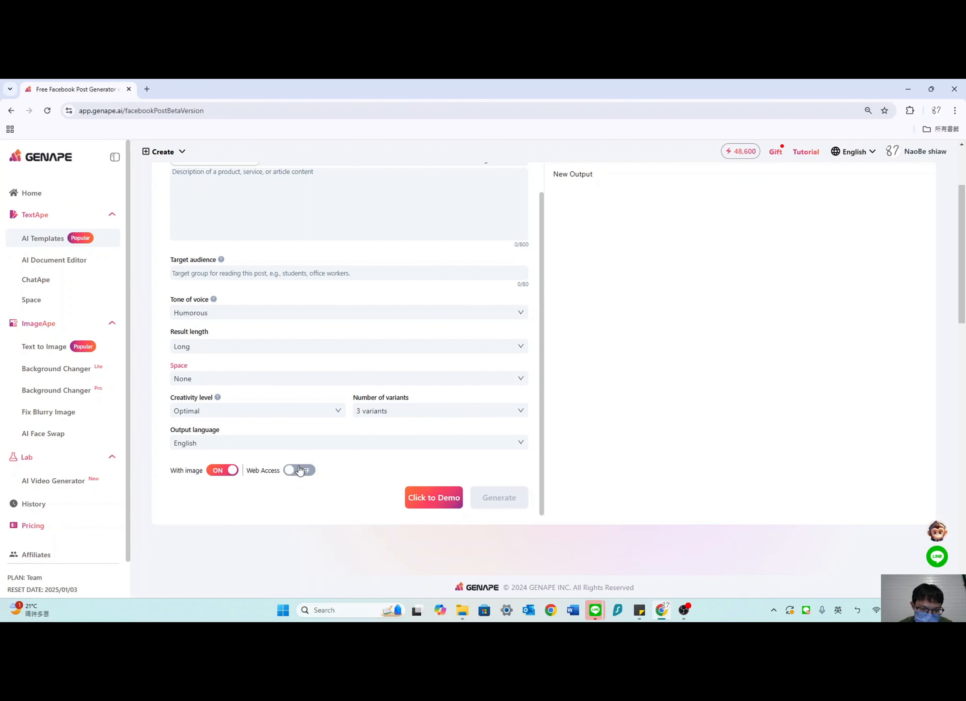
click(300, 470)
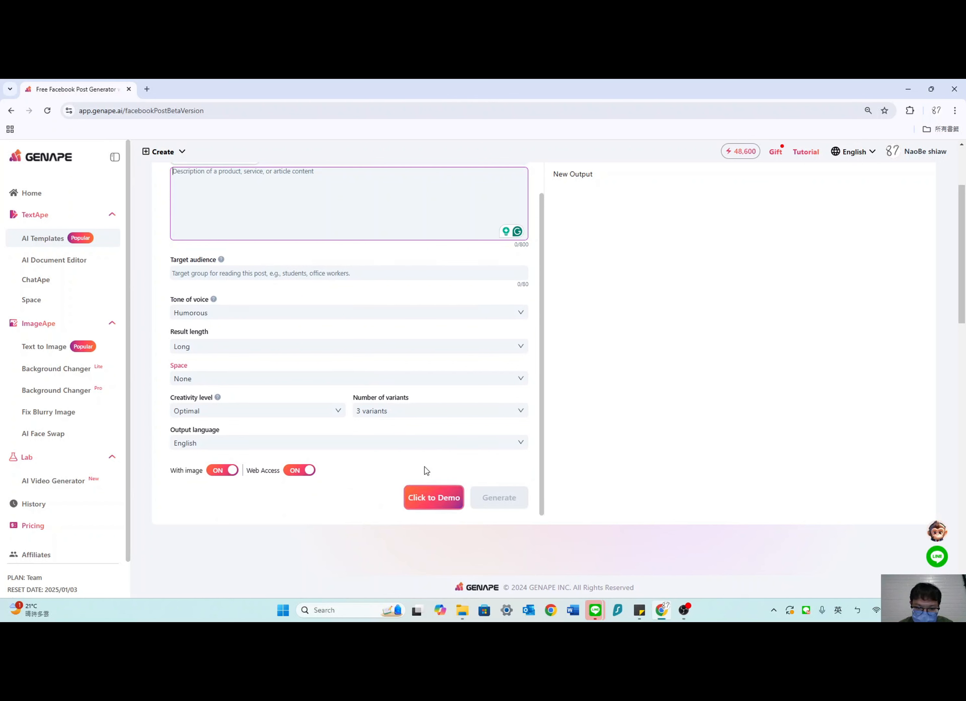
Enter "salad" as the post topic and "hungry customers" as the target audience
scroll(341, 345, up, 2)
click(308, 238)
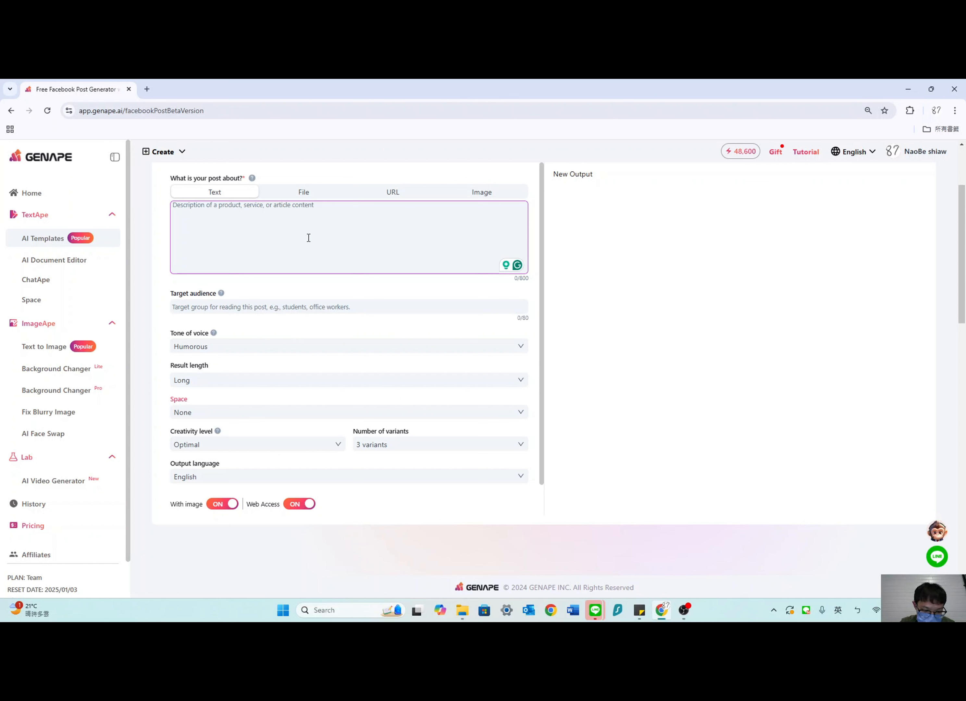
text(sa)
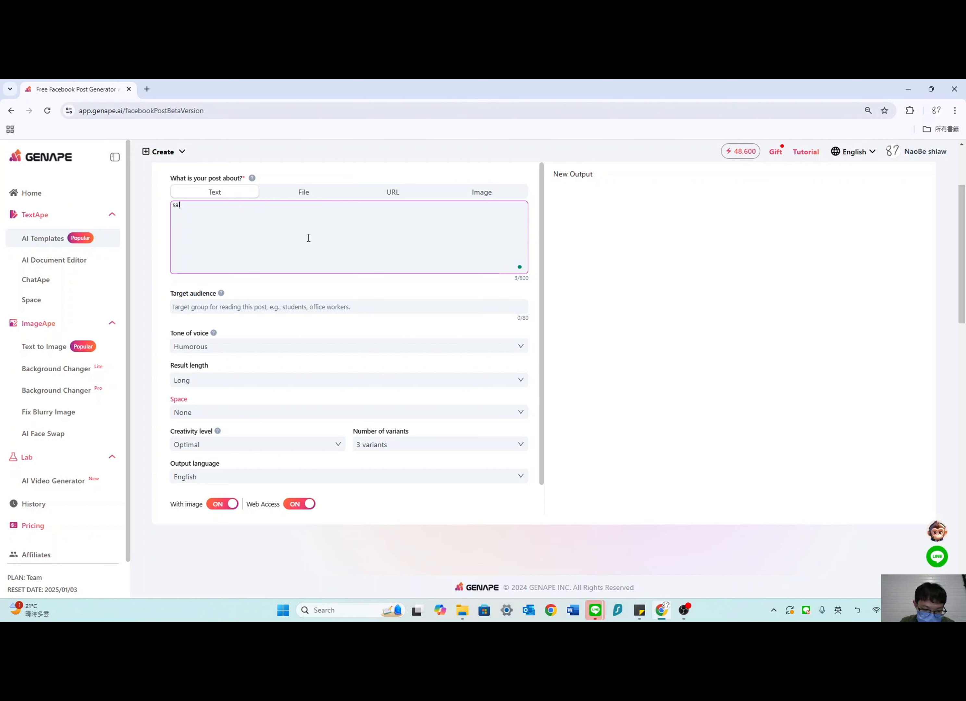
text(lad)
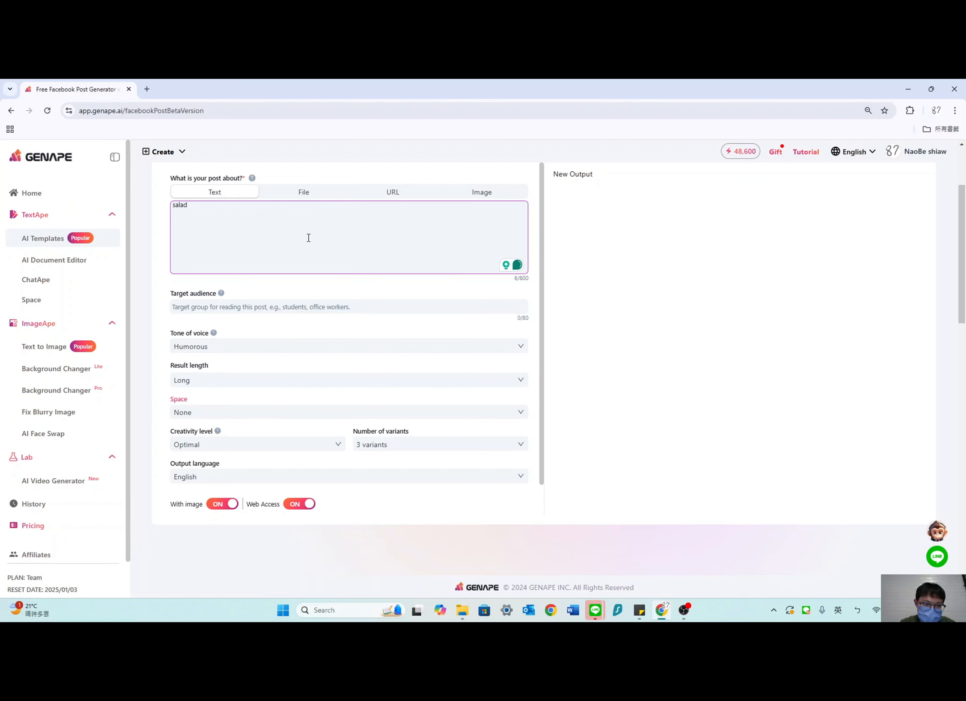
click(303, 304)
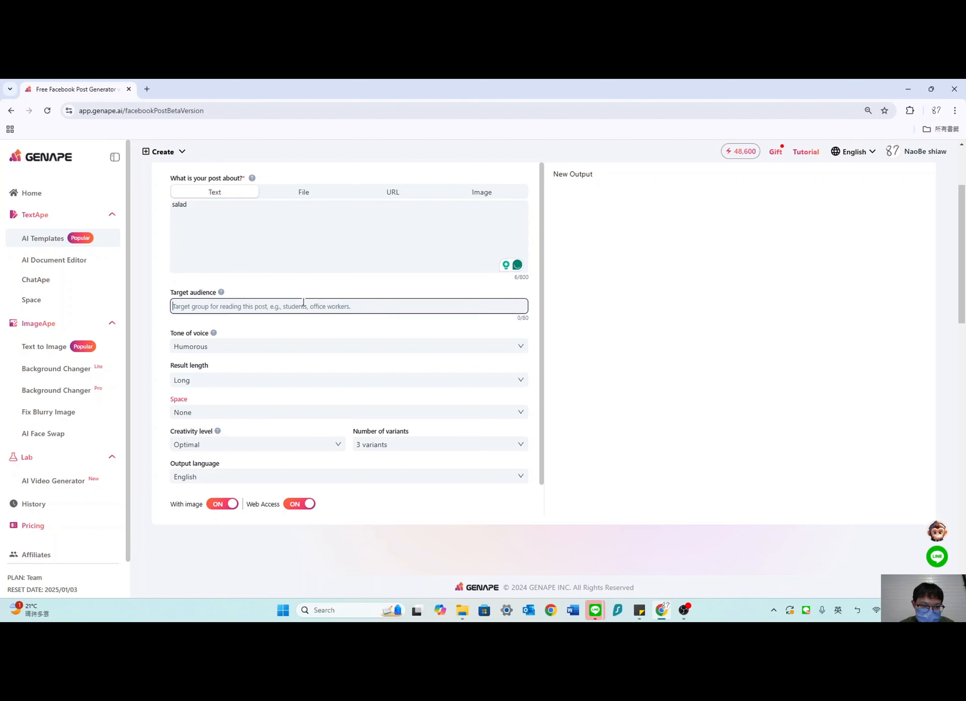
text(hungr)
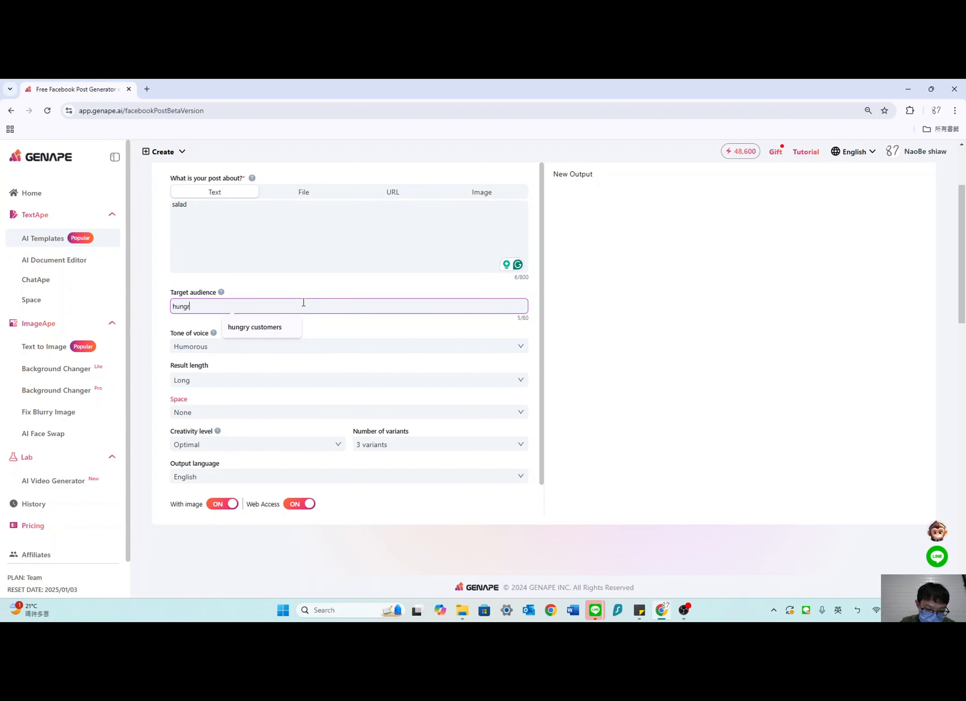
text(y)
click(270, 322)
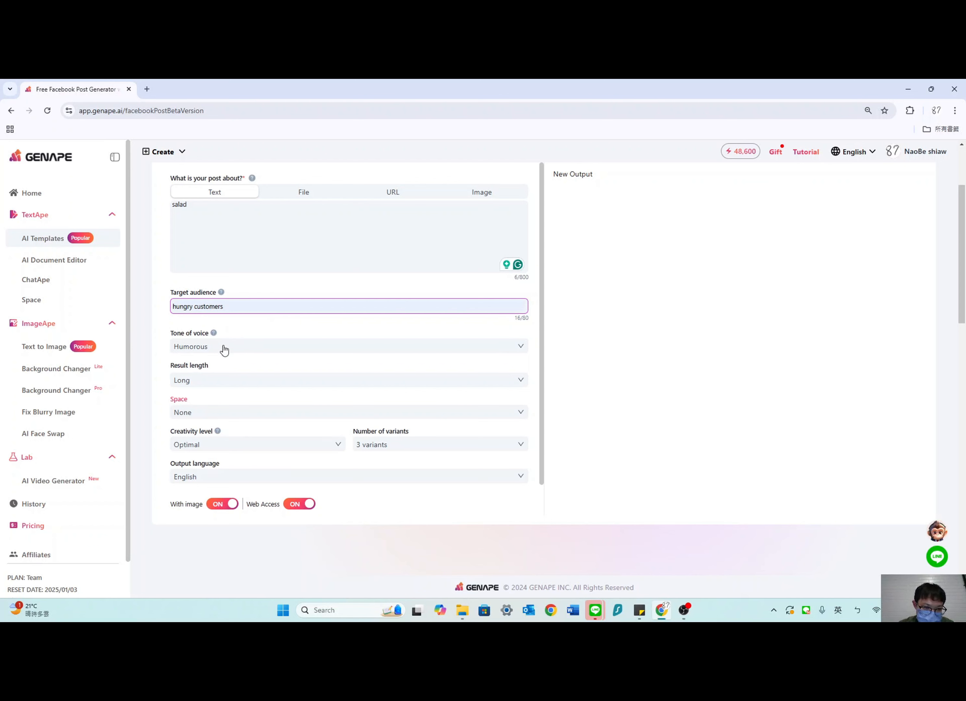
click(301, 381)
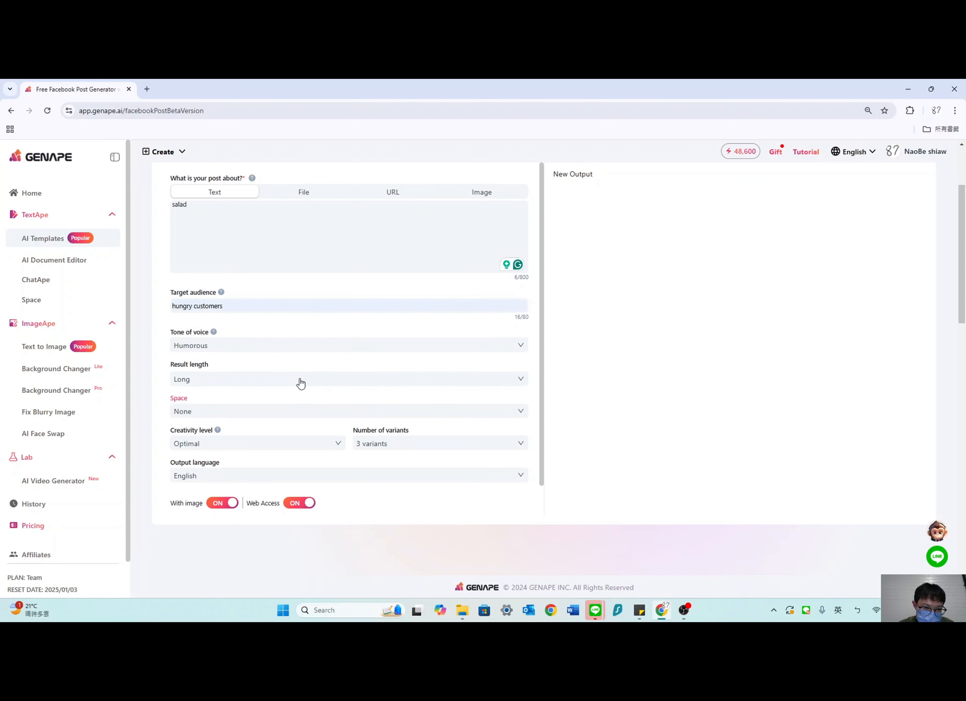
Set the post's result length to Short and the number of variants to 2
click(268, 406)
scroll(267, 399, down, 1)
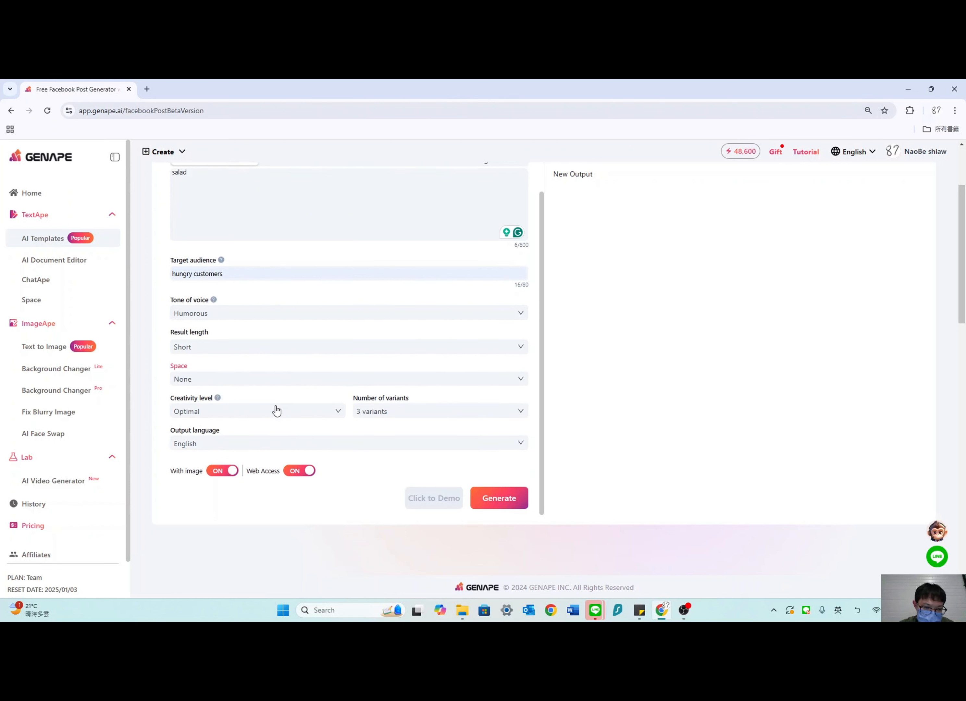
click(383, 415)
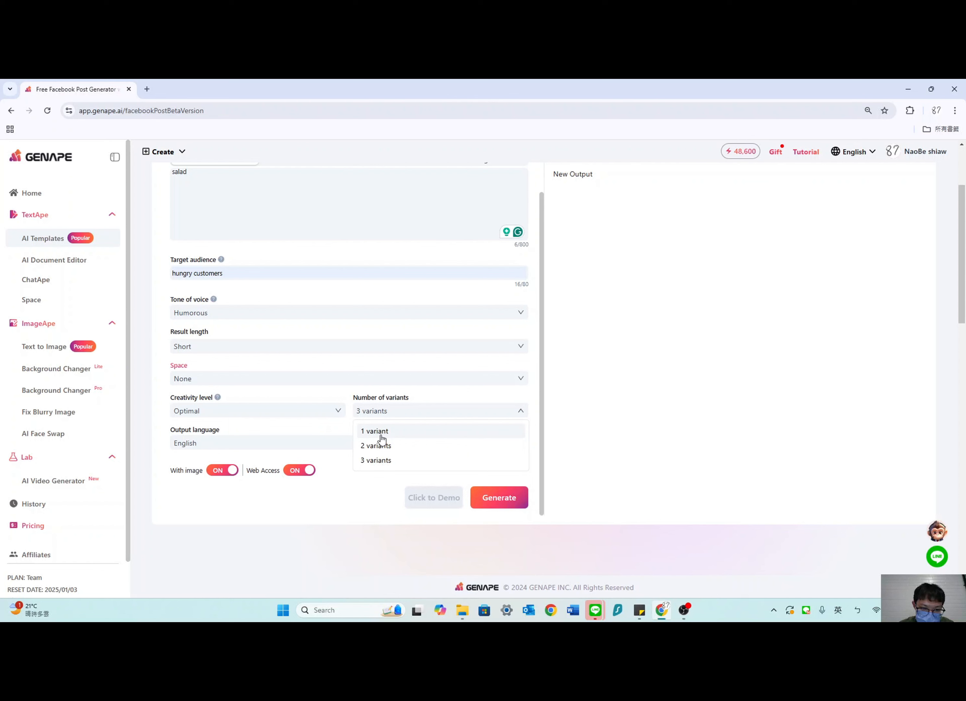
click(382, 433)
click(405, 410)
click(382, 460)
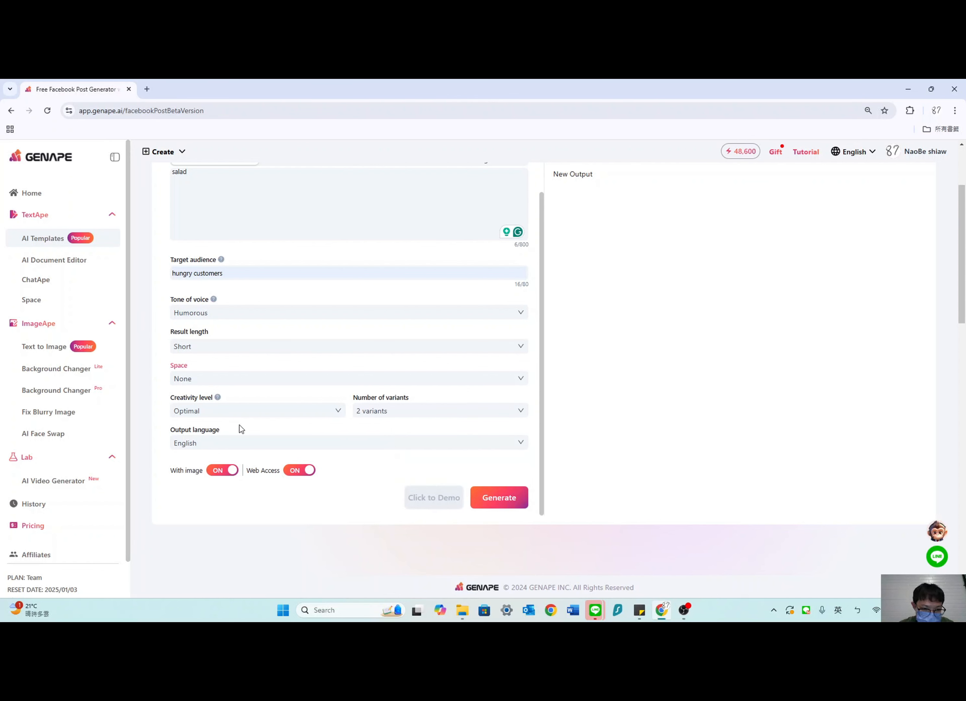
Turn off With image and generate the Facebook Ads post, reading through both versions and their sources
click(213, 479)
click(500, 503)
scroll(651, 424, up, 3)
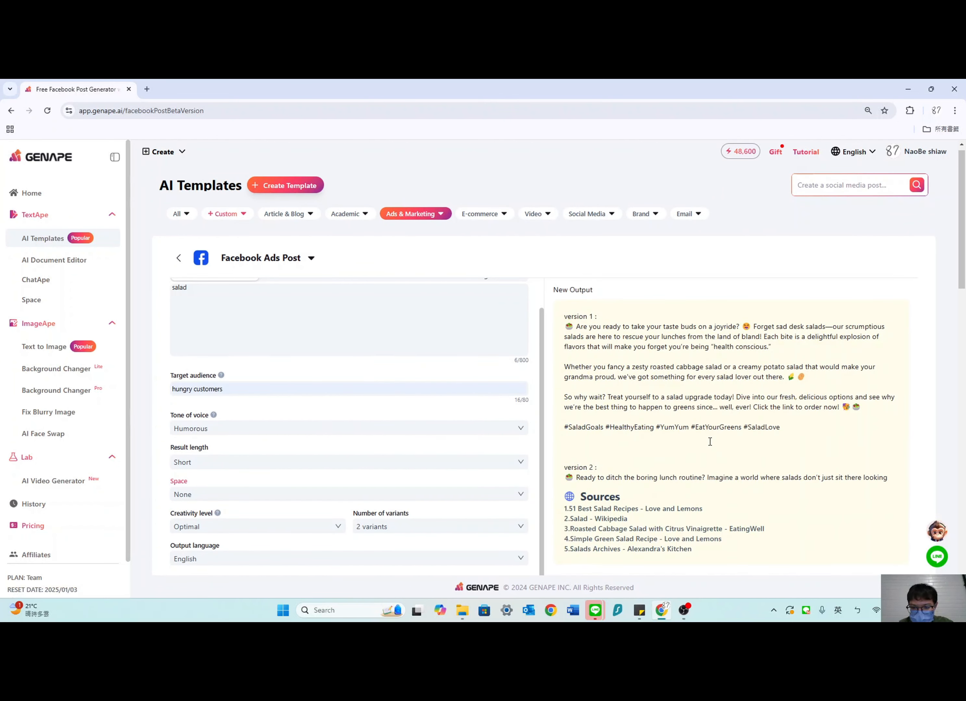
scroll(710, 441, down, 1)
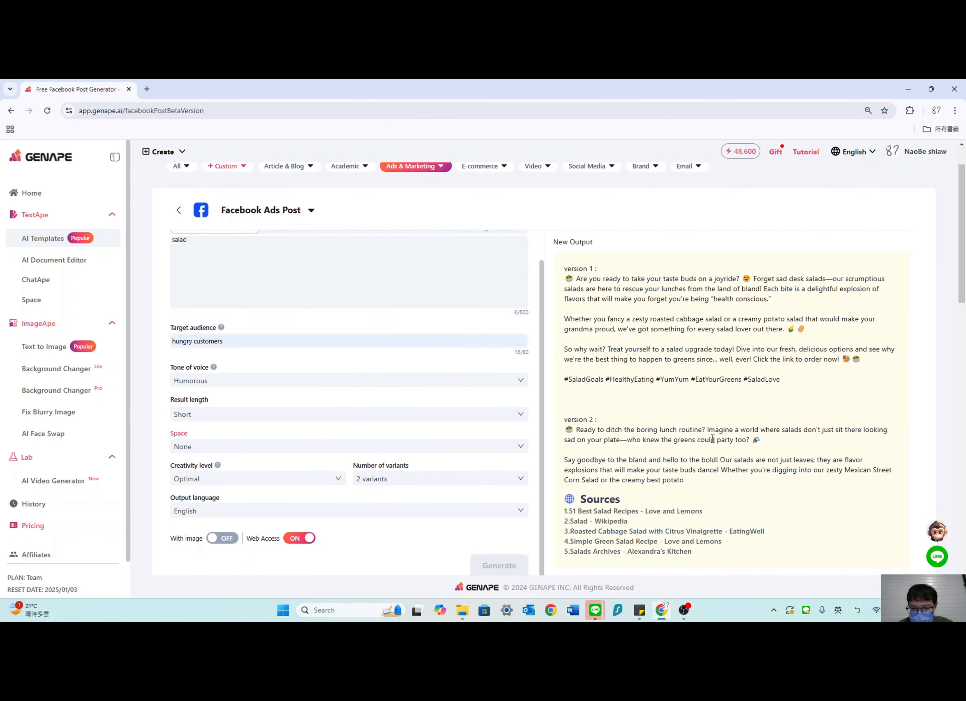
scroll(710, 441, down, 2)
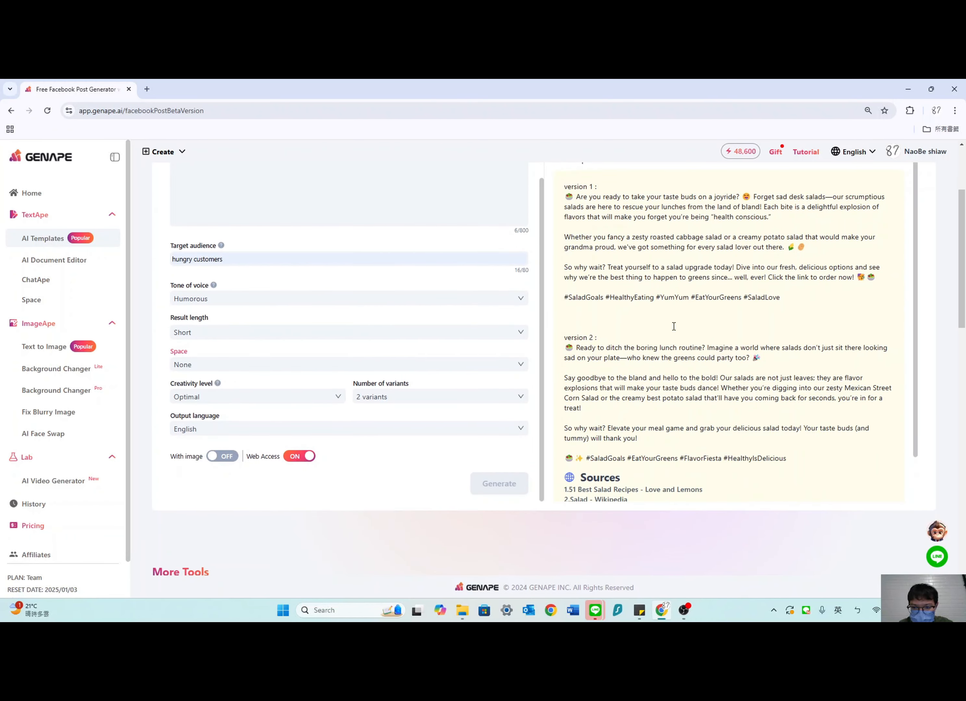
scroll(674, 326, down, 2)
scroll(673, 326, up, 5)
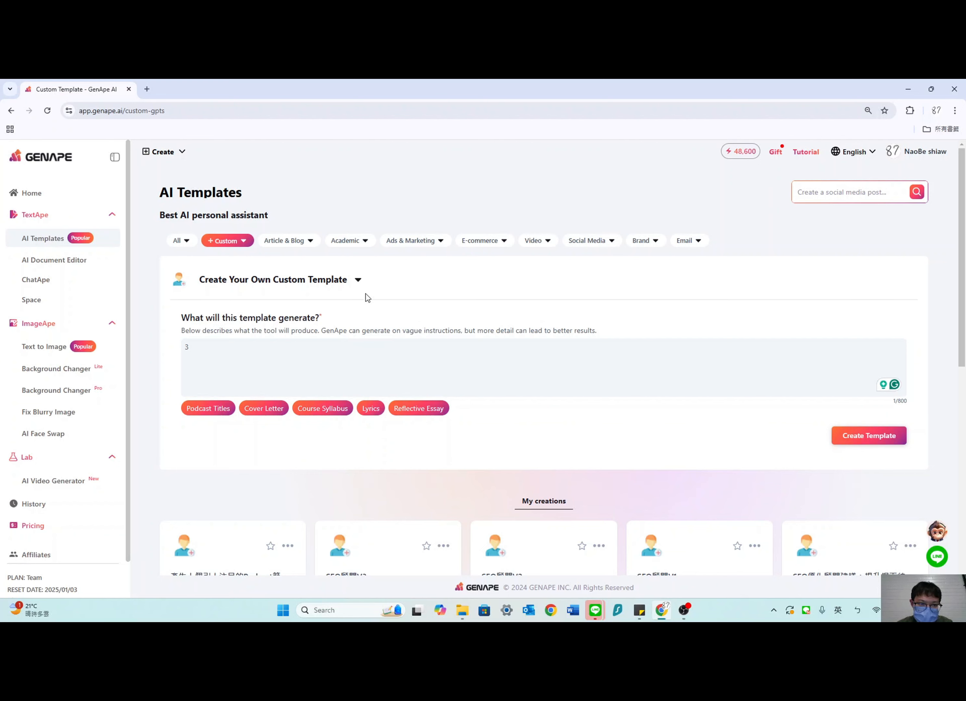
On the custom template page, browse the full template list and the templates offered under the Article & Blog category
click(356, 277)
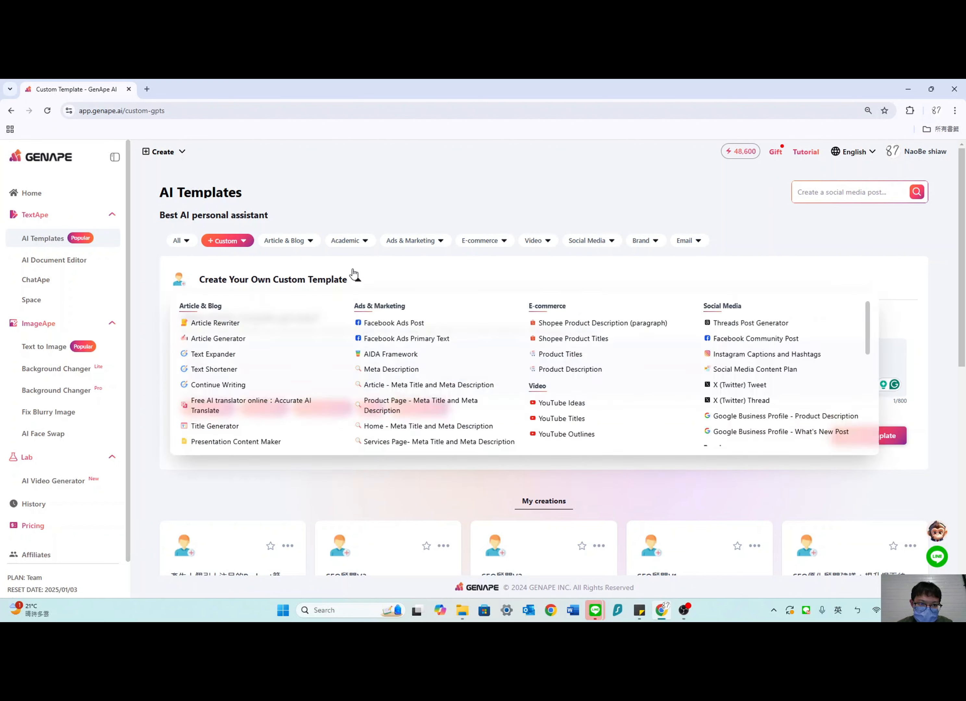
click(358, 279)
click(358, 279)
click(353, 279)
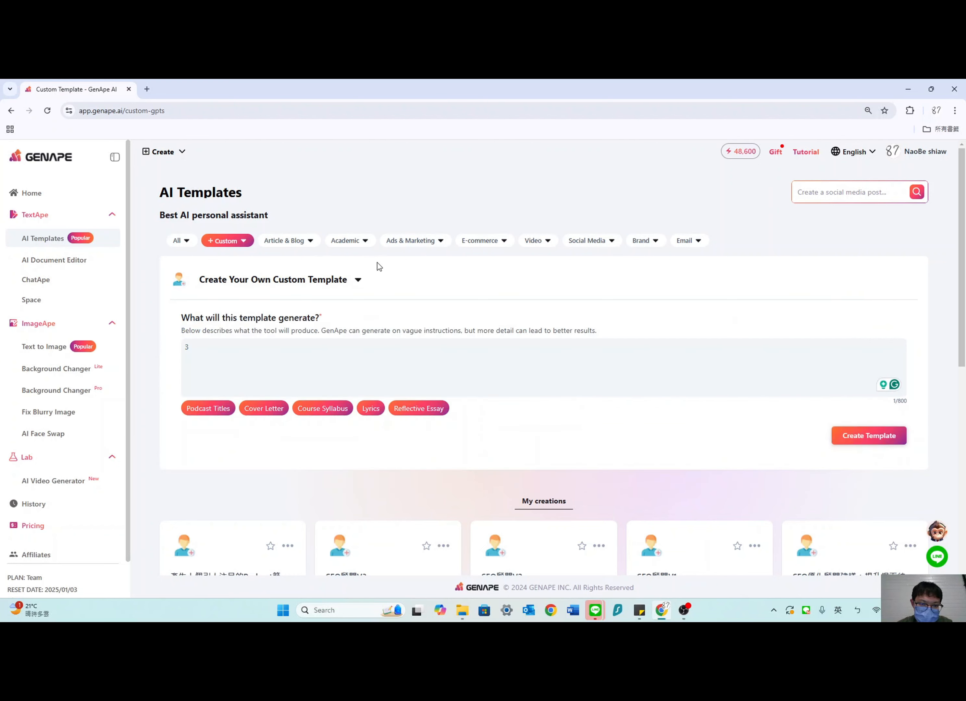
click(314, 283)
click(330, 279)
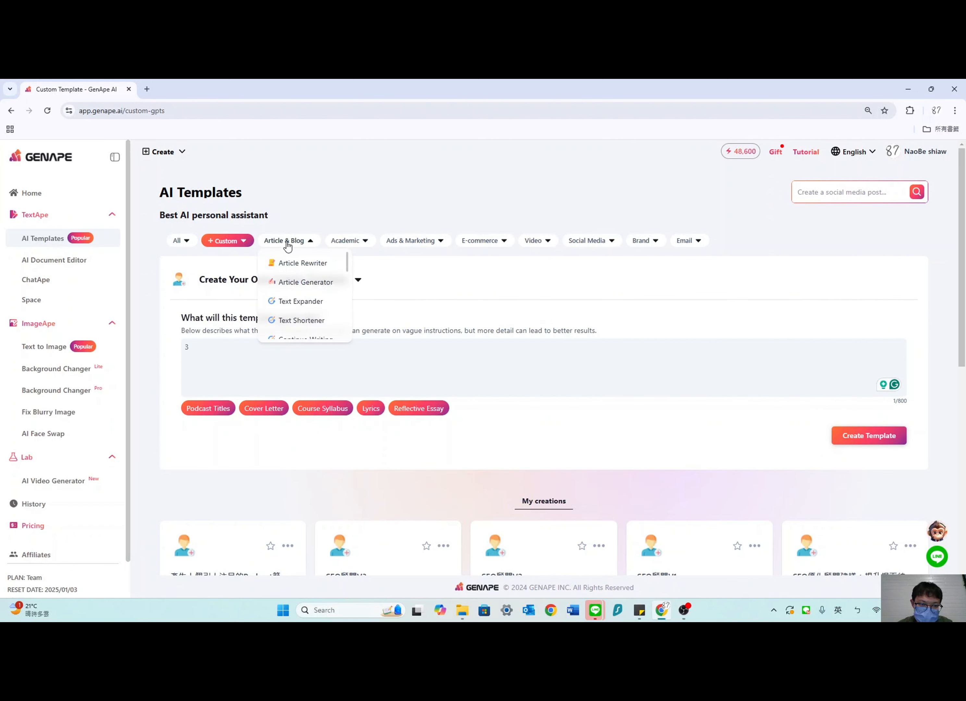
mouse_move(338, 238)
mouse_move(278, 244)
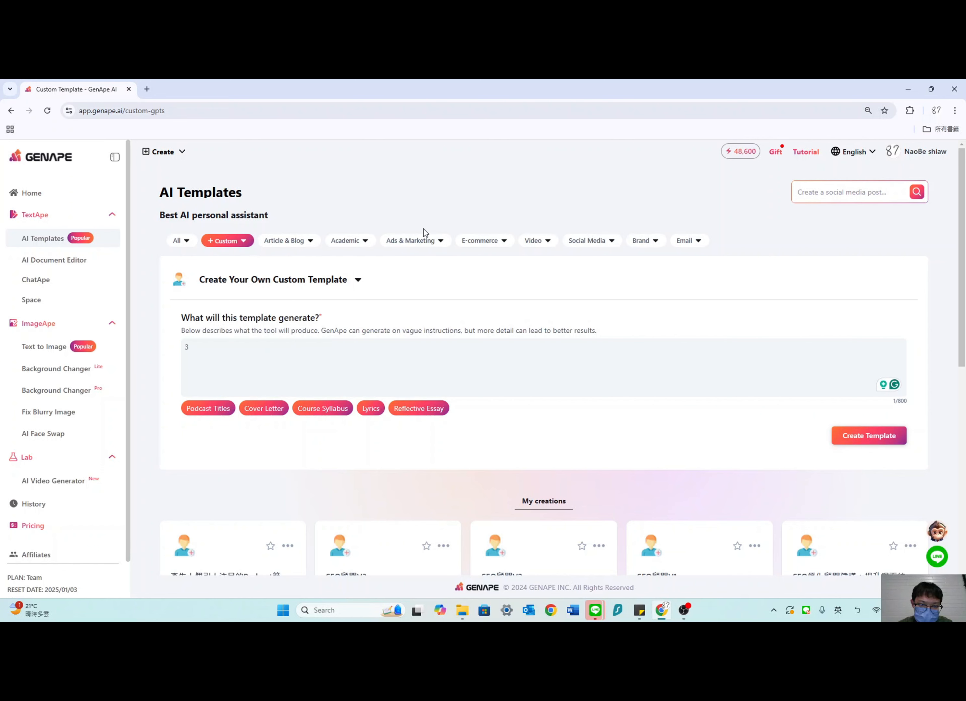
mouse_move(427, 249)
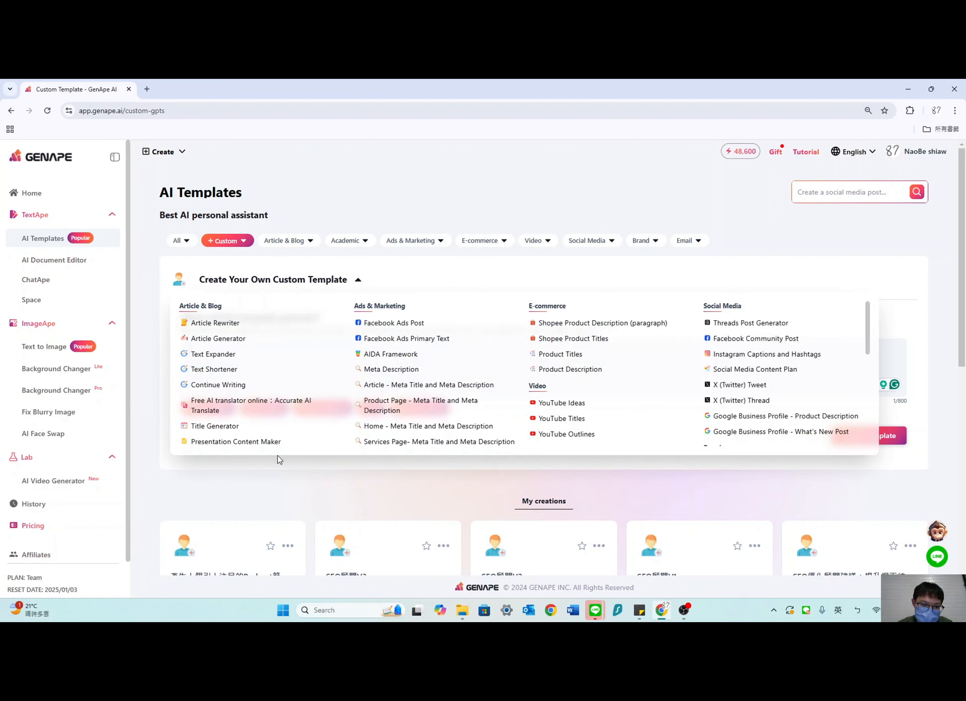
Replace the custom template's description of what it generates with "some threads with salad"
scroll(359, 319, down, 1)
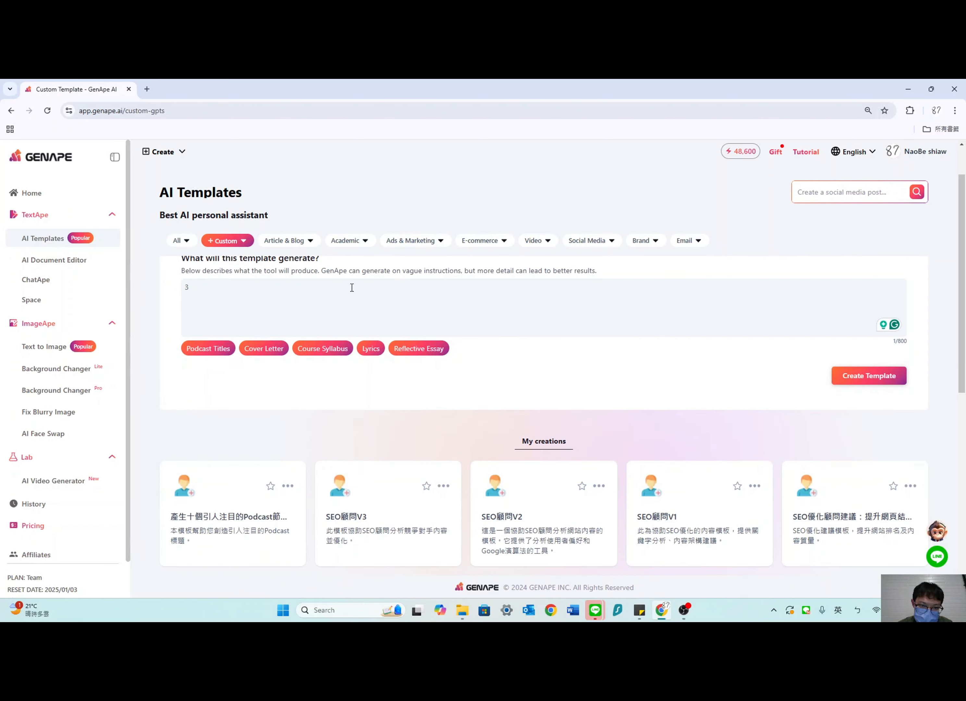
scroll(352, 288, up, 1)
key(BackSpace)
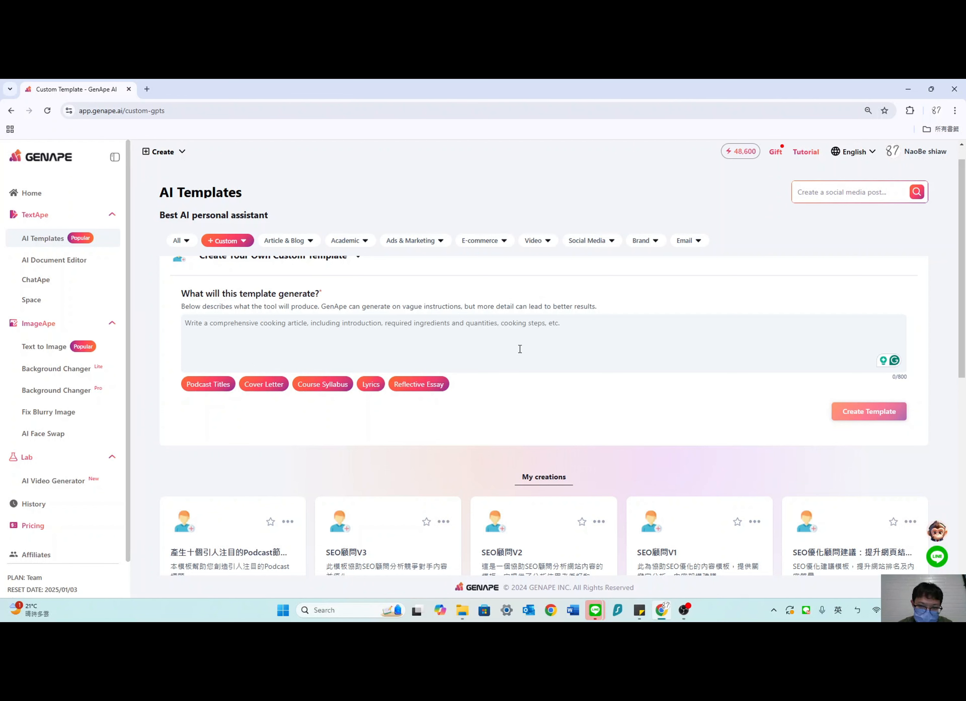
text(some )
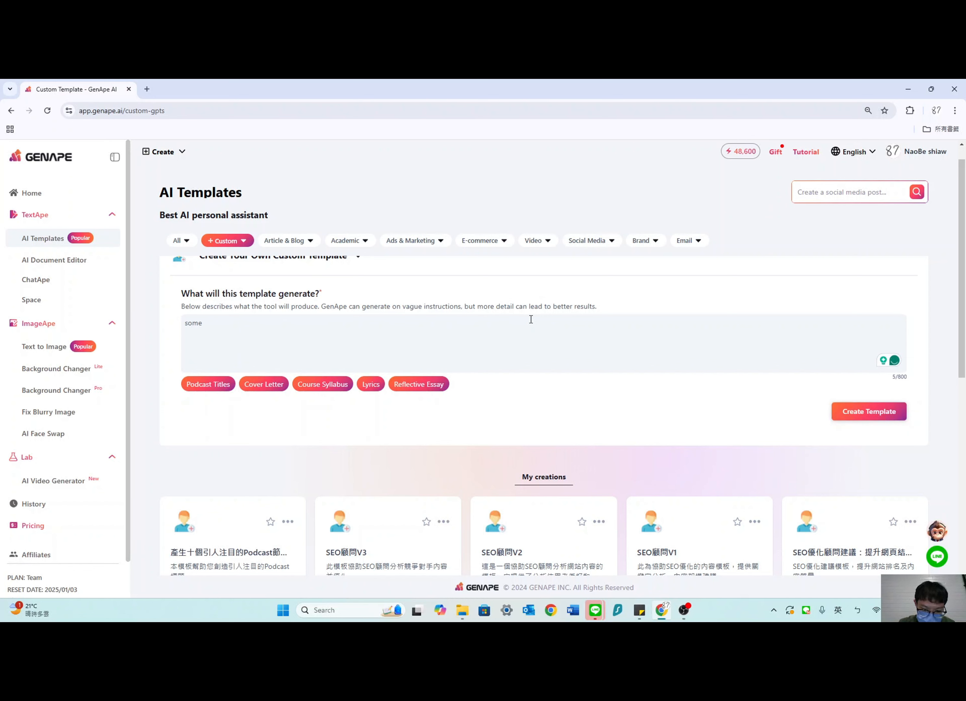
text(threads)
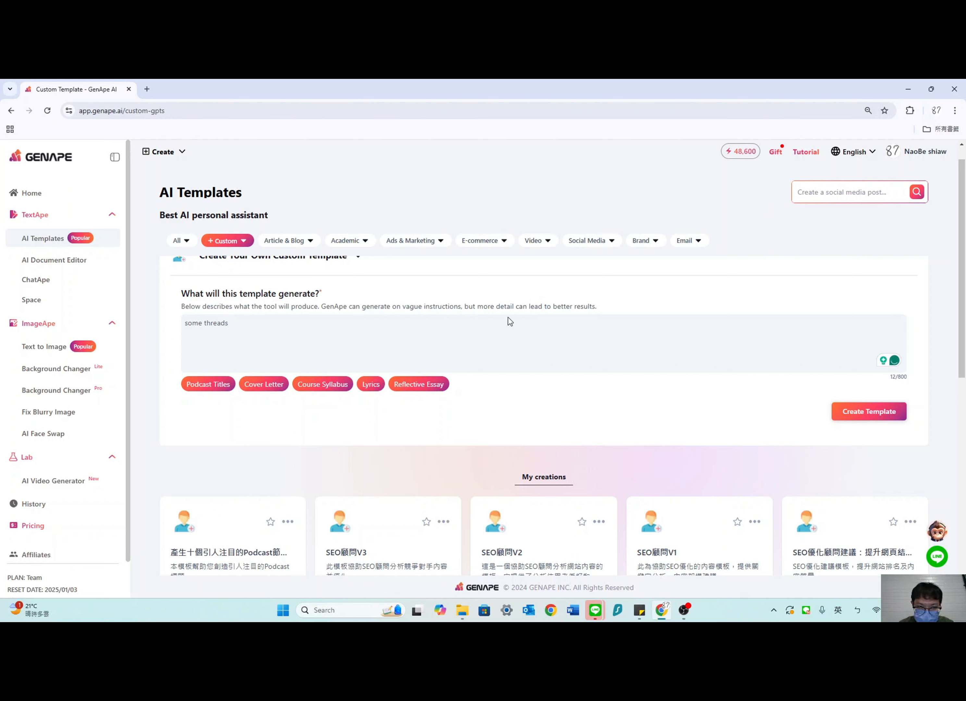
text( w)
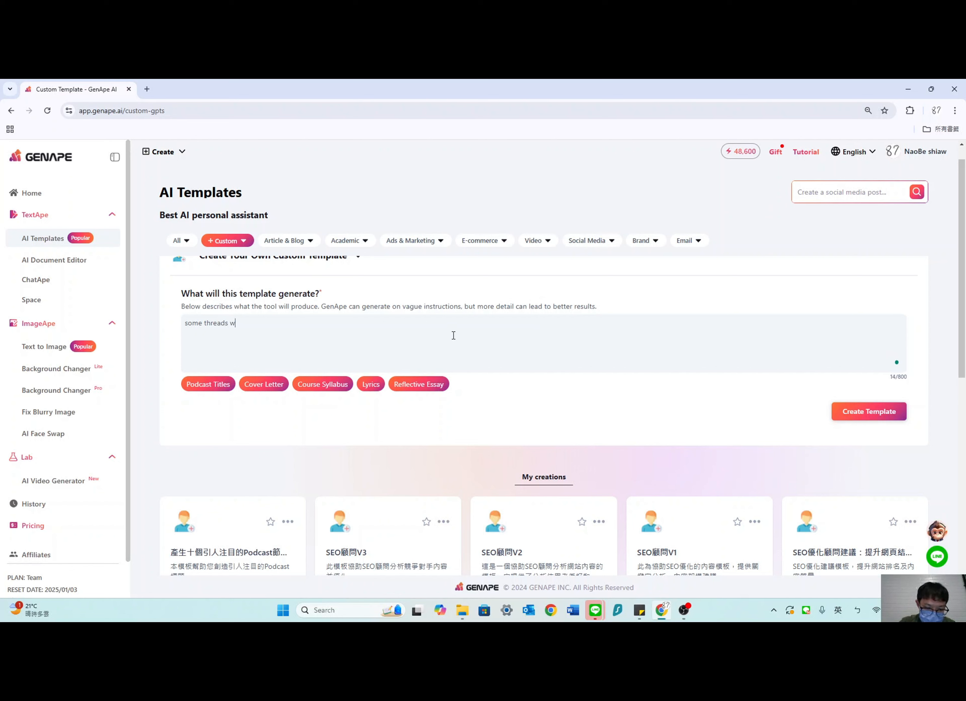
text(ith )
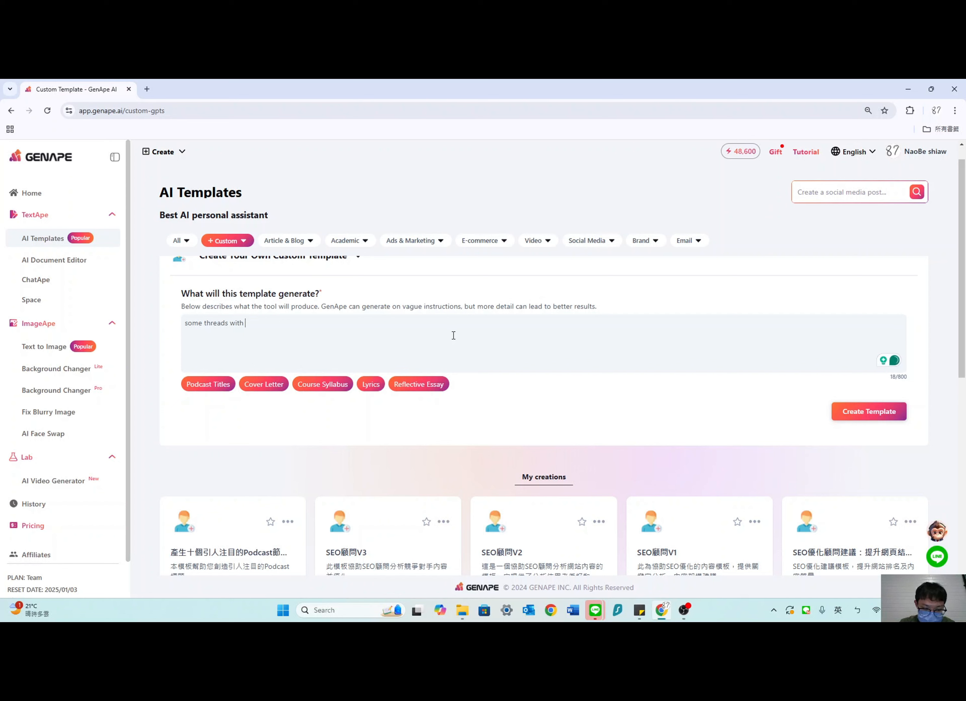
text(salad)
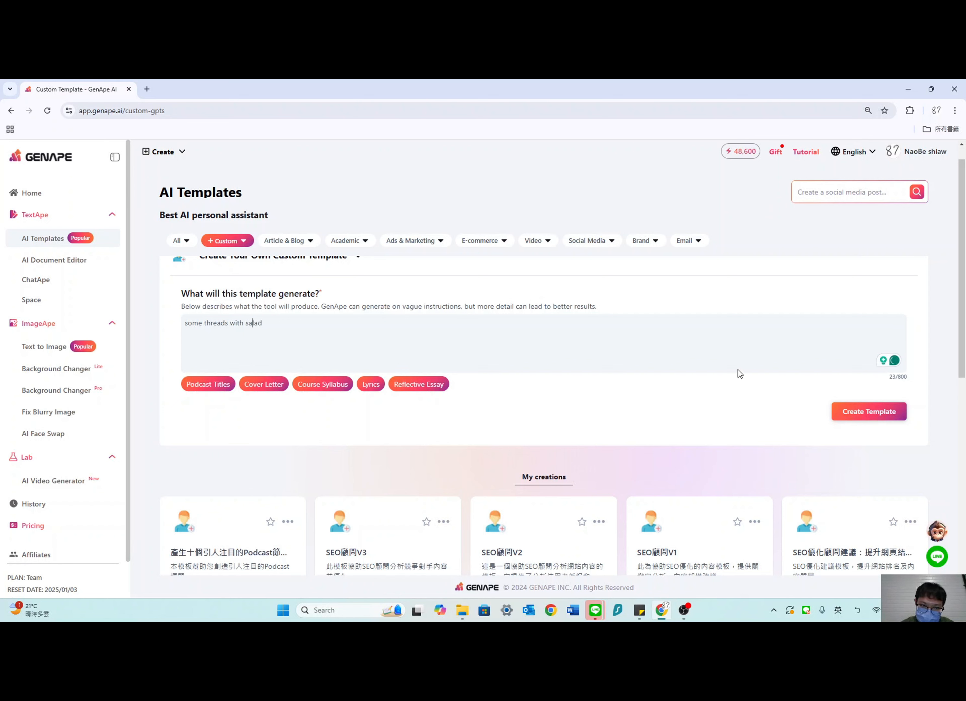
Change "with" to "about" in the description and create the custom template
key(BackSpace)
key(BackSpace)
key(BackSpace)
key(BackSpace)
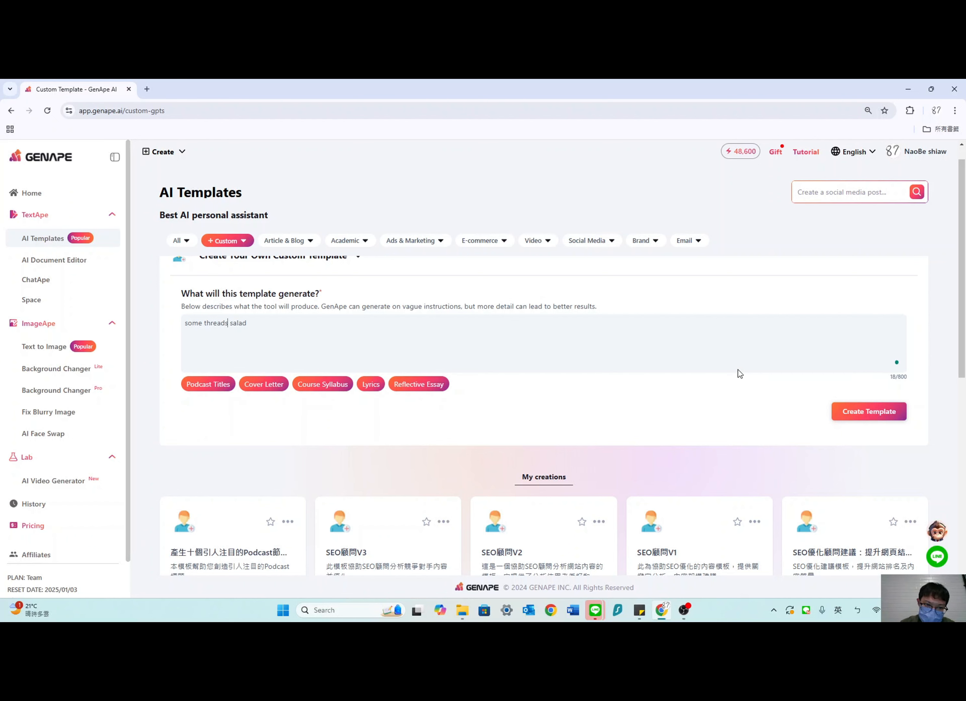
text(about)
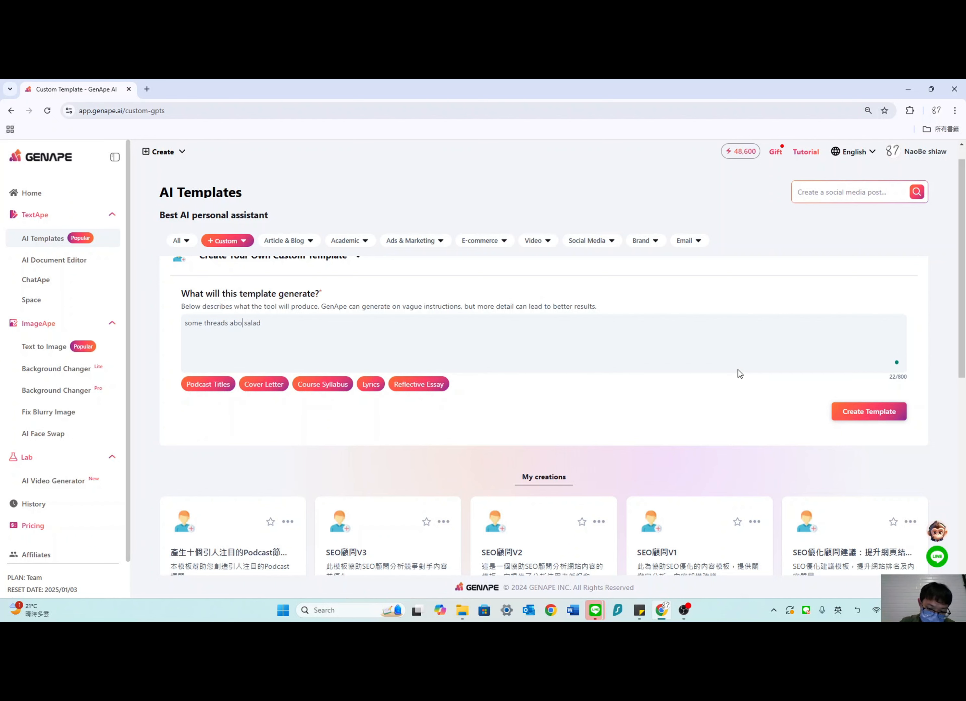
click(872, 416)
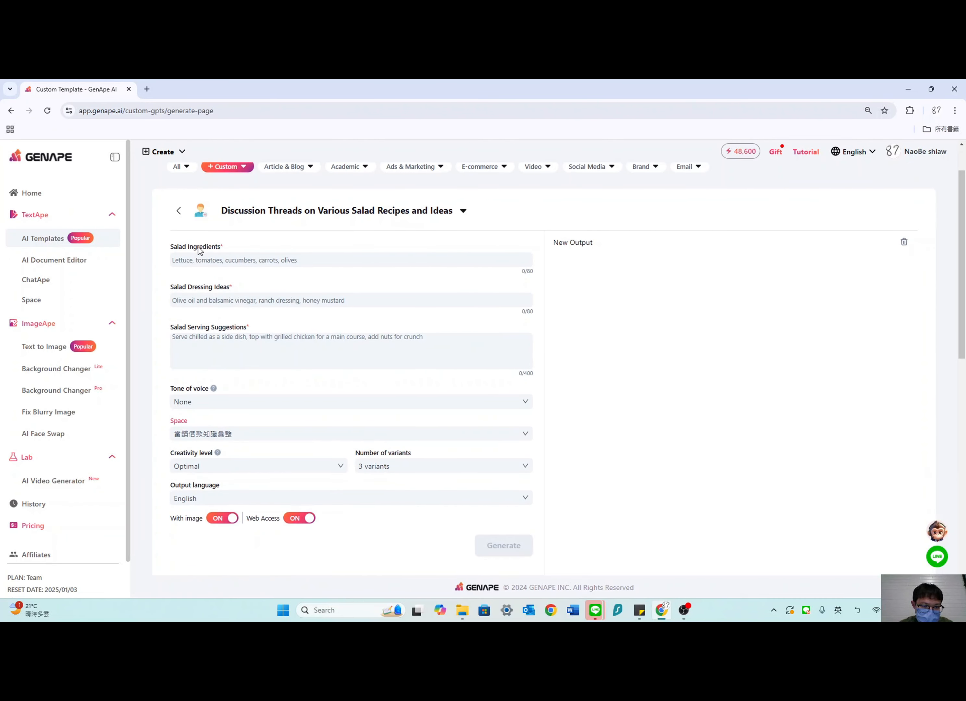
Review the new salad threads template's input fields, tone, Space, variant and language settings
drag(174, 247, 272, 438)
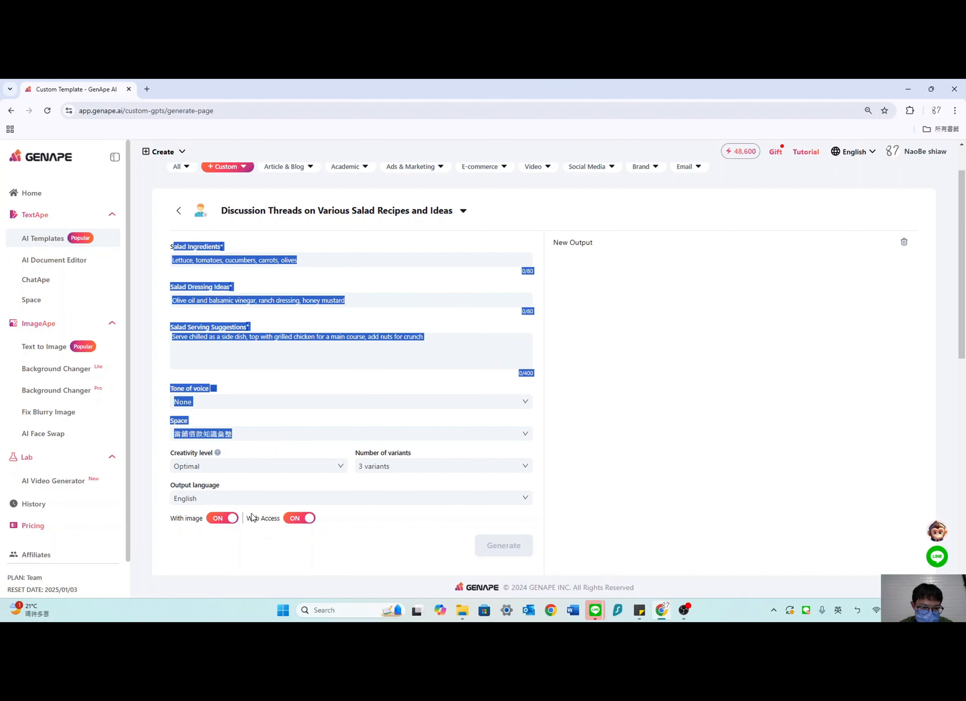
scroll(308, 529, down, 5)
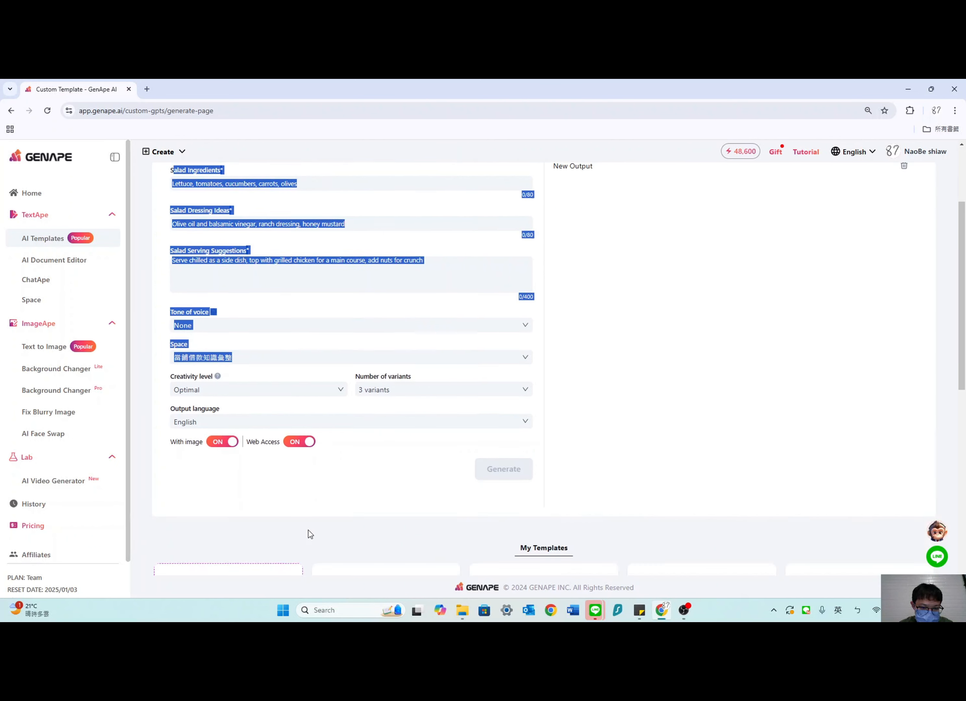
click(309, 530)
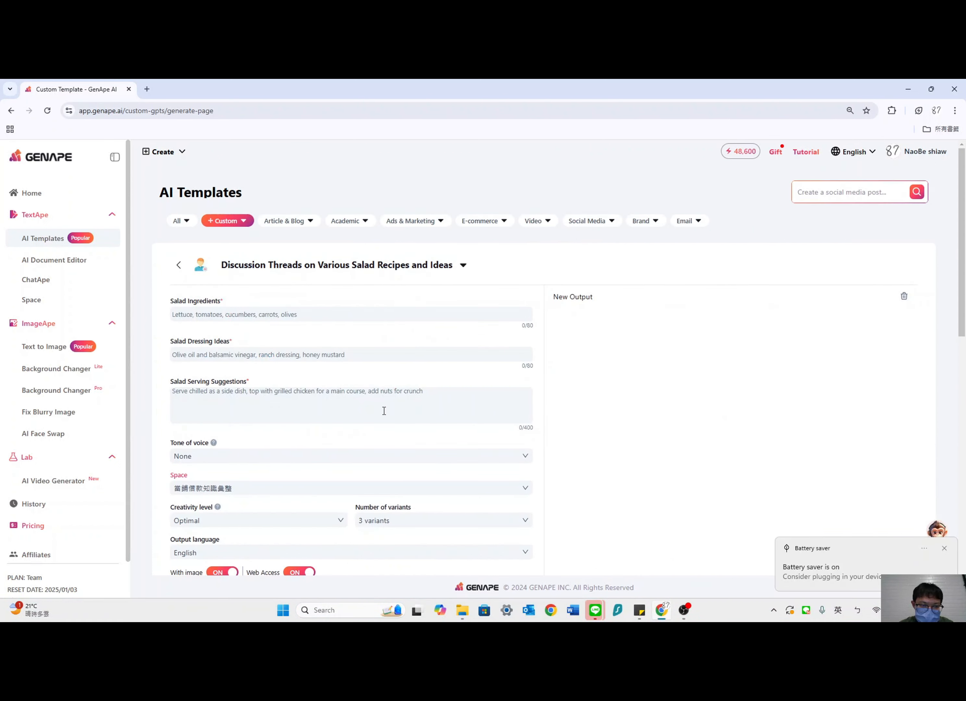
scroll(384, 410, down, 1)
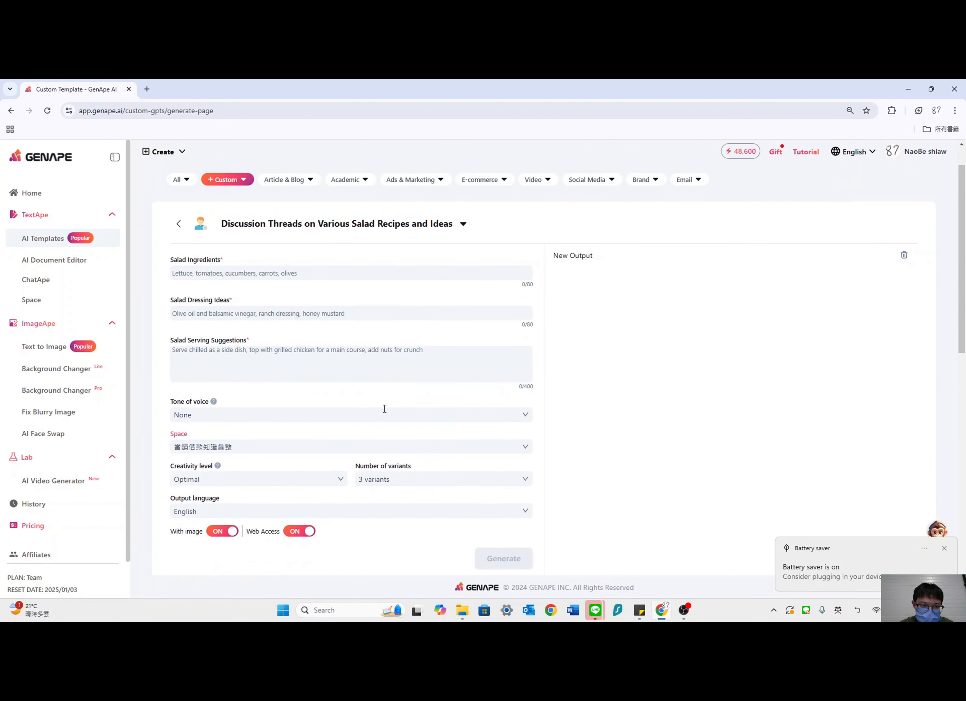
scroll(383, 409, down, 1)
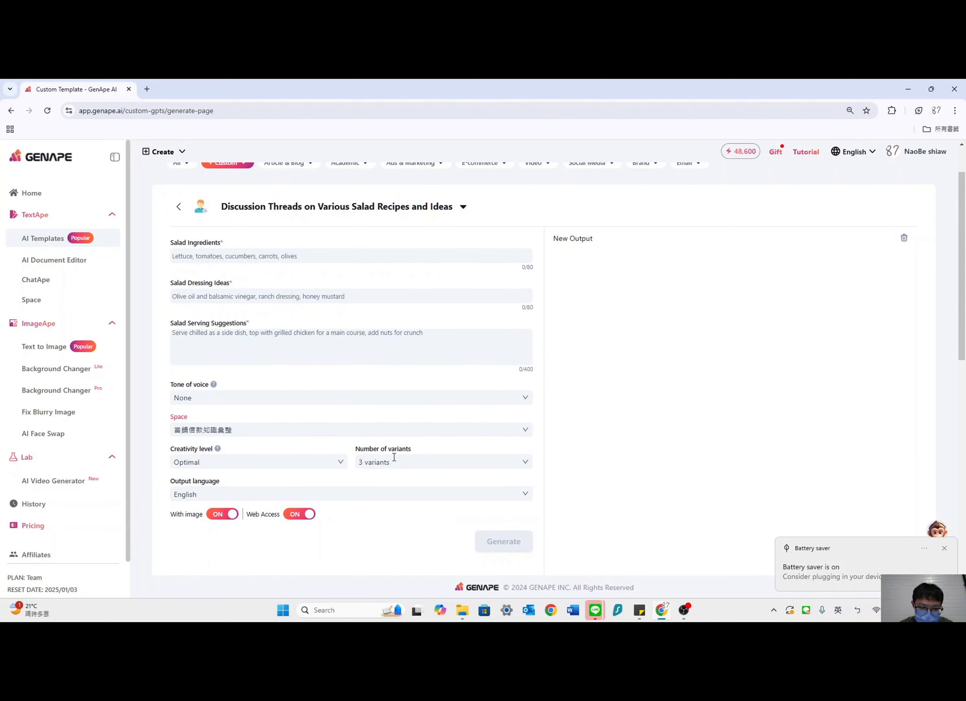
scroll(333, 517, up, 2)
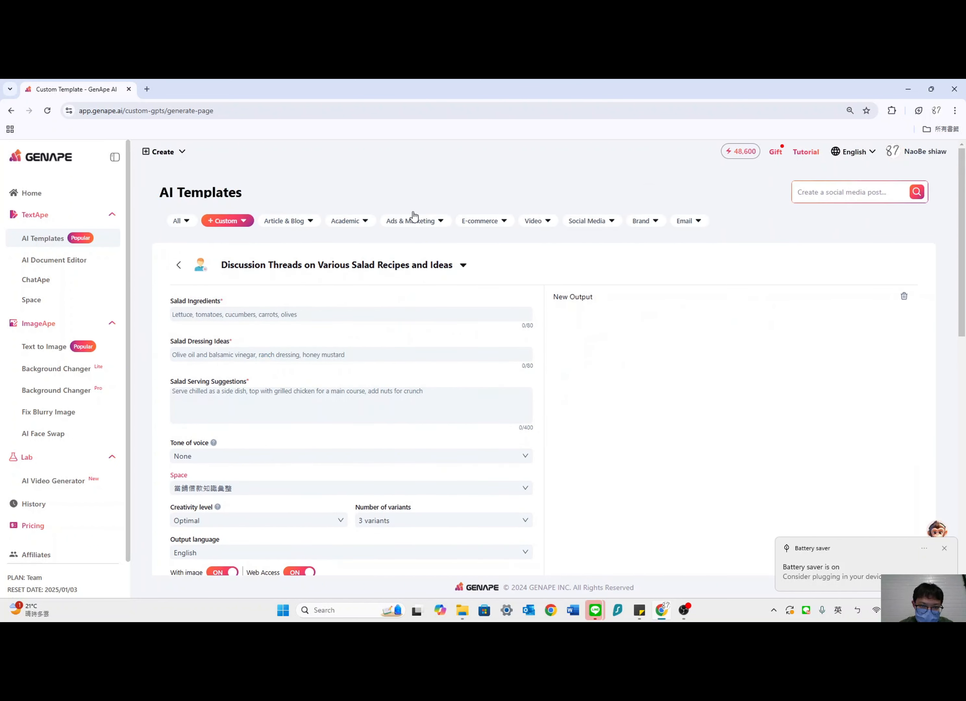
Return to My creations, open the salad discussion threads template for editing and look over its inputs
click(178, 265)
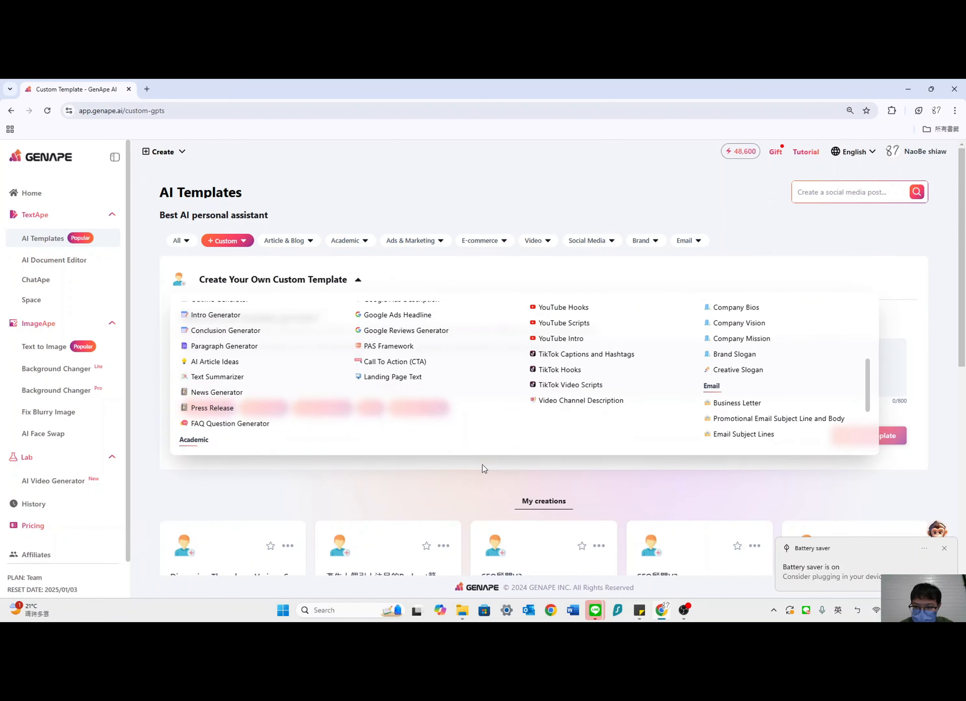
click(288, 339)
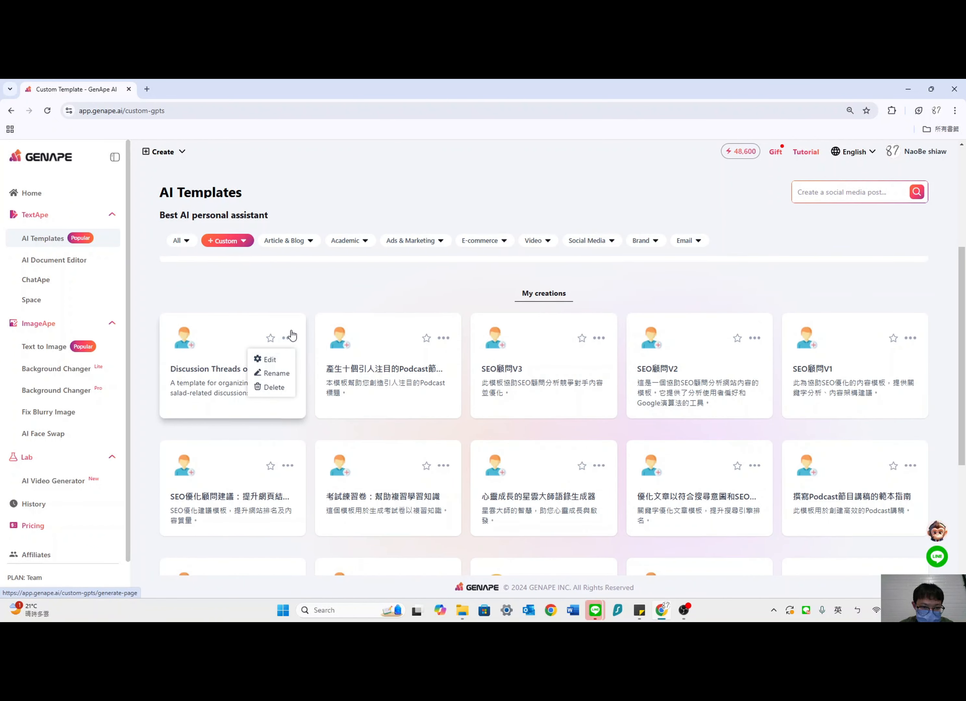
click(272, 361)
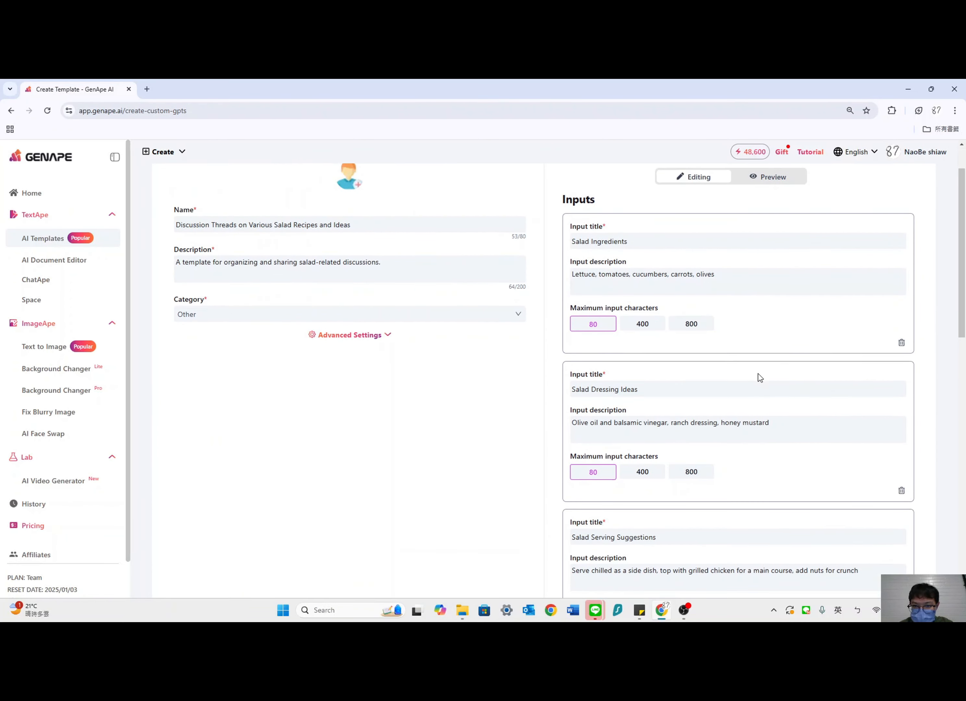
scroll(763, 356, down, 7)
scroll(763, 356, up, 5)
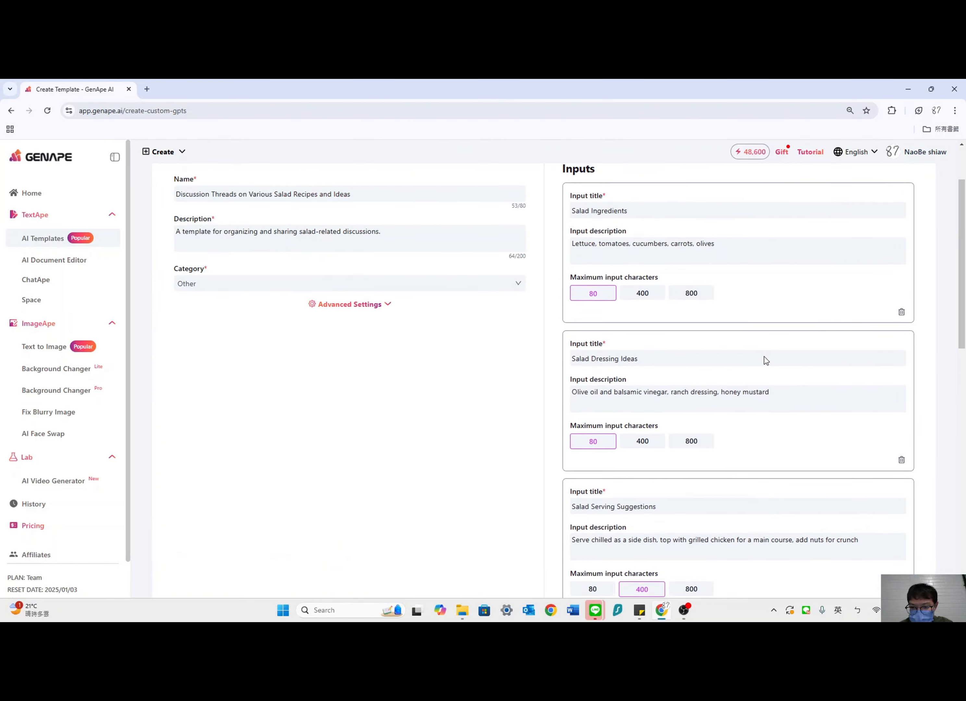
scroll(764, 356, down, 1)
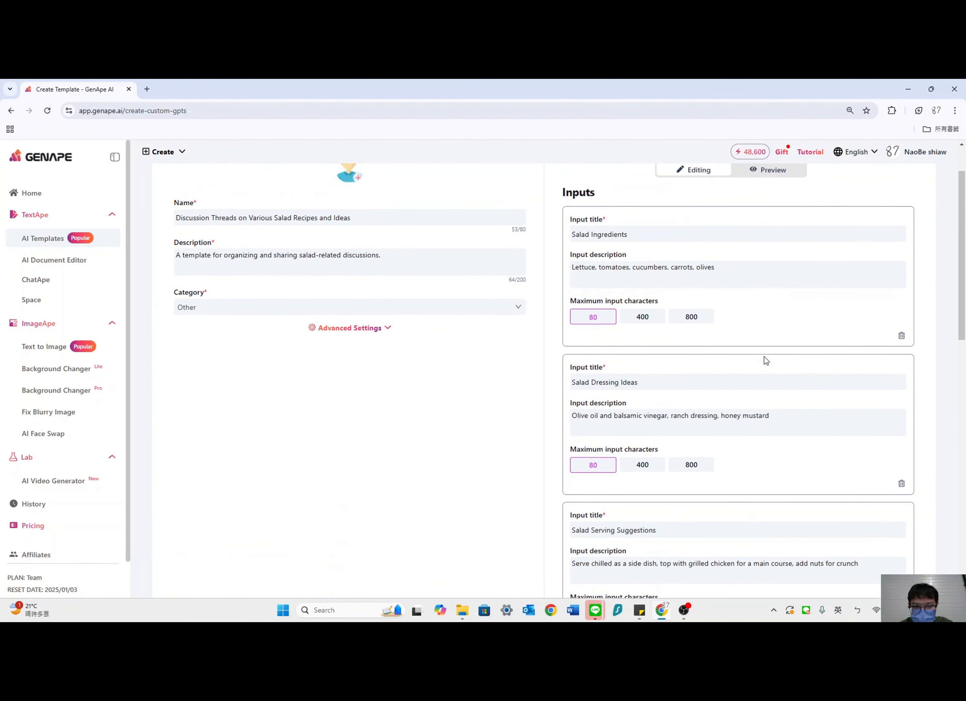
Expand the template's advanced settings and add "4. 10 results" as a fourth line of the instructions
click(361, 329)
click(336, 394)
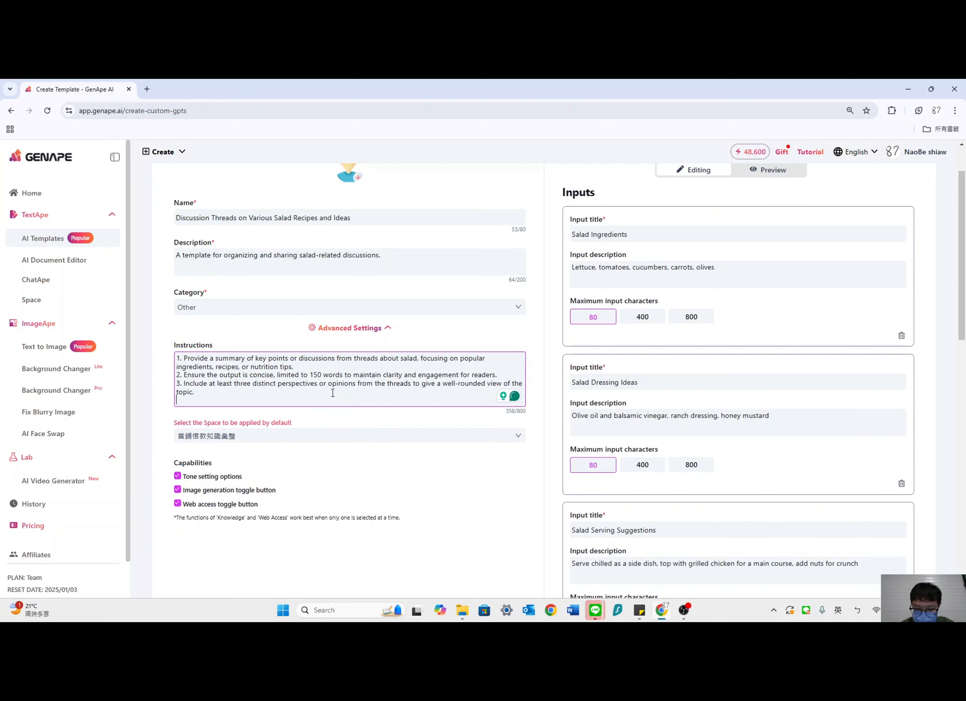
text(4.)
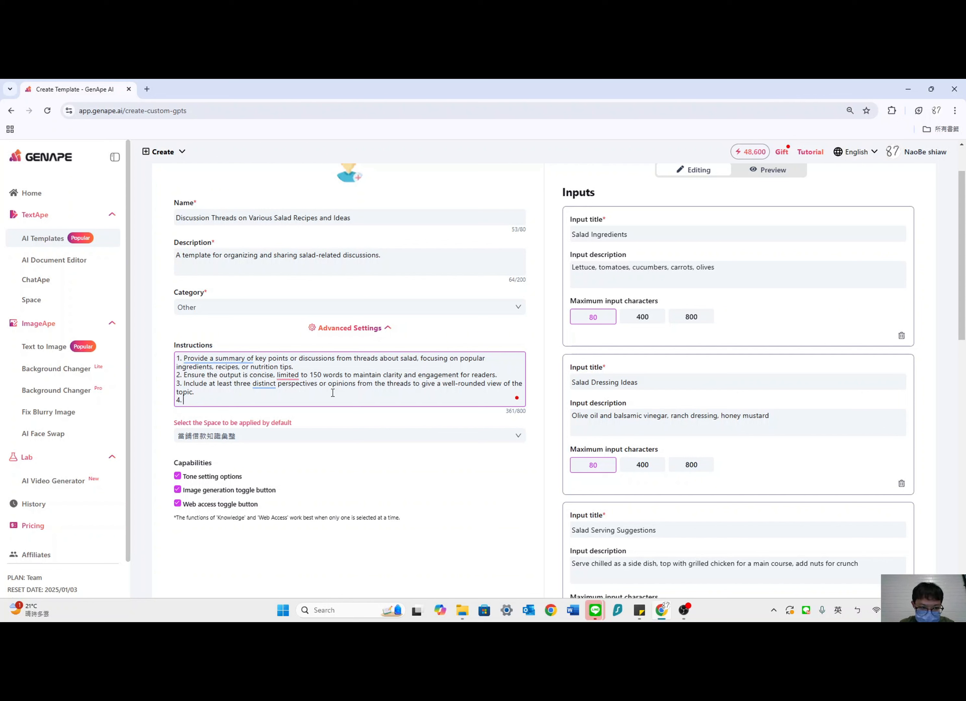
text( 1)
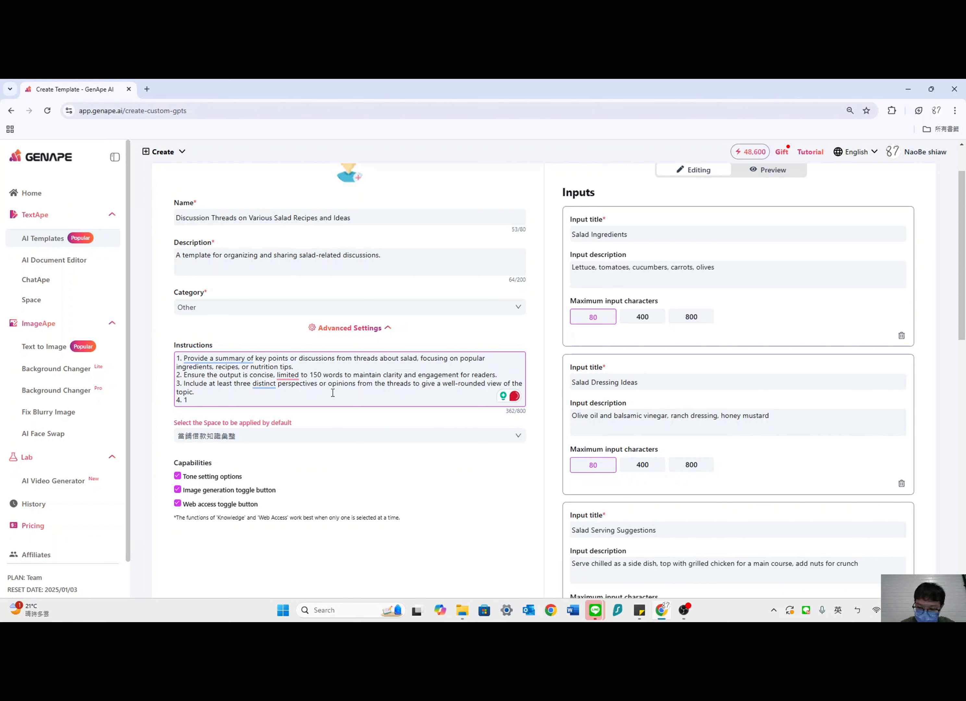
text(0 results)
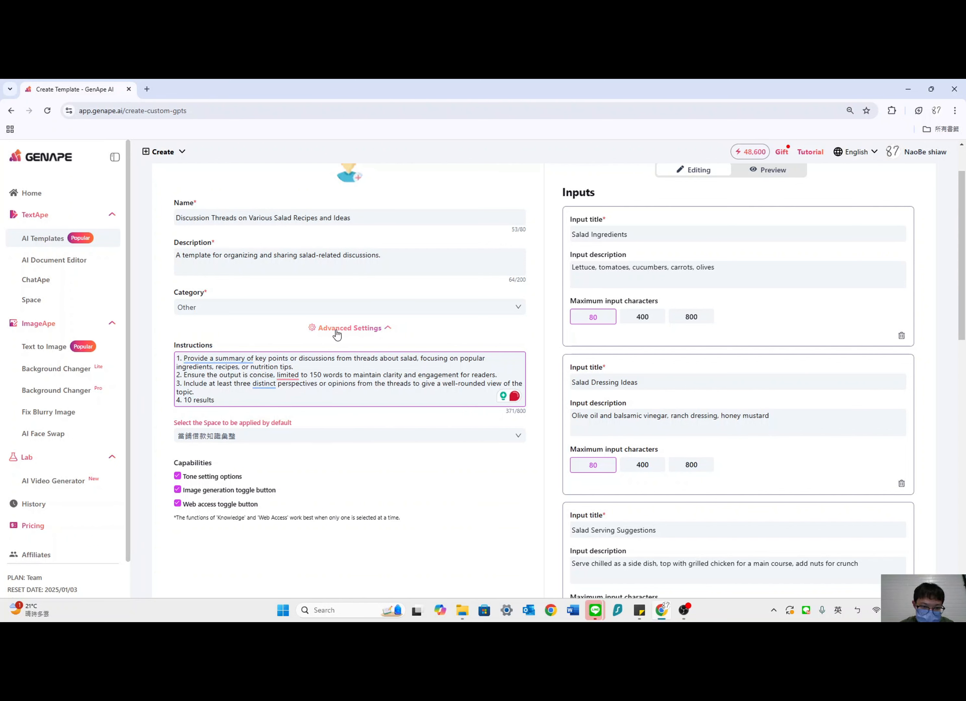
scroll(349, 393, up, 2)
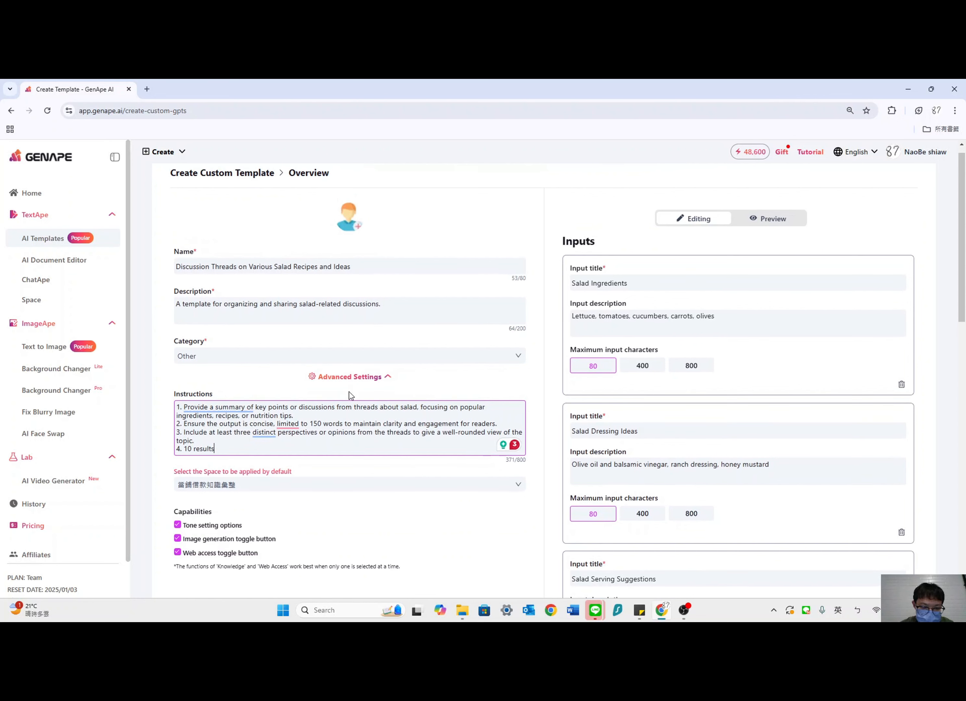
scroll(361, 420, down, 1)
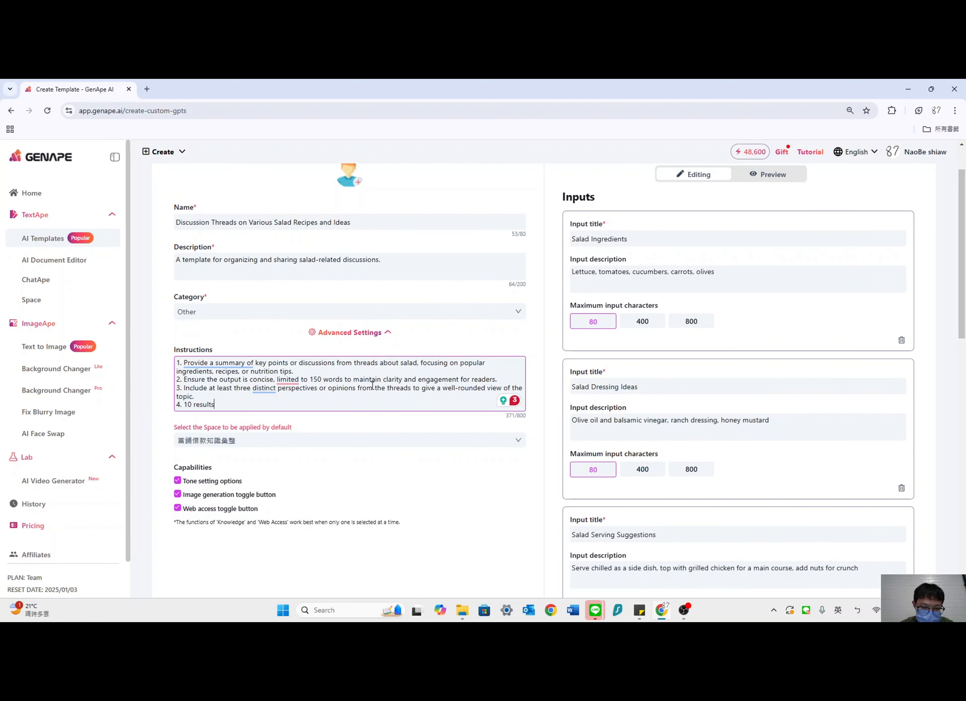
Set the default Space to None, turn off the tone setting and web access capabilities, and leave the template without saving
click(381, 447)
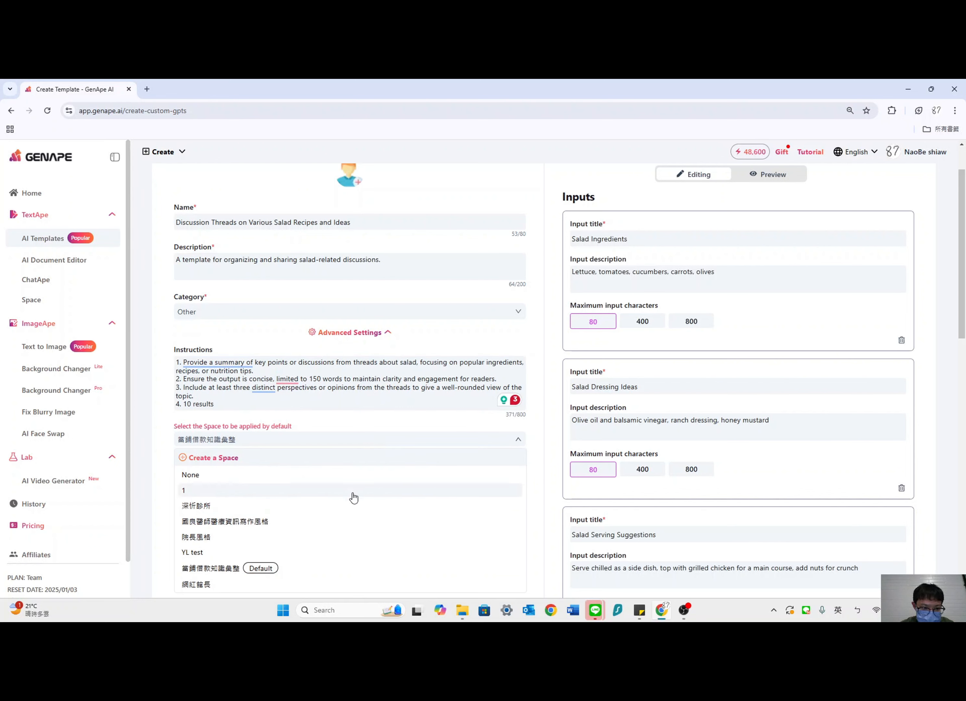
click(354, 474)
scroll(260, 398, down, 2)
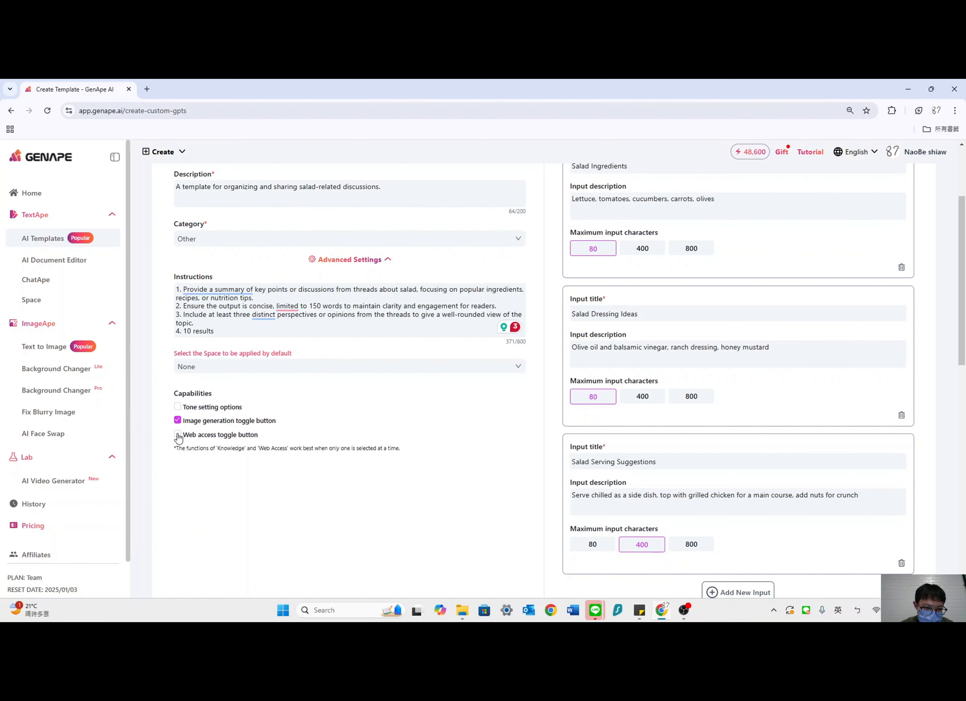
scroll(365, 478, up, 3)
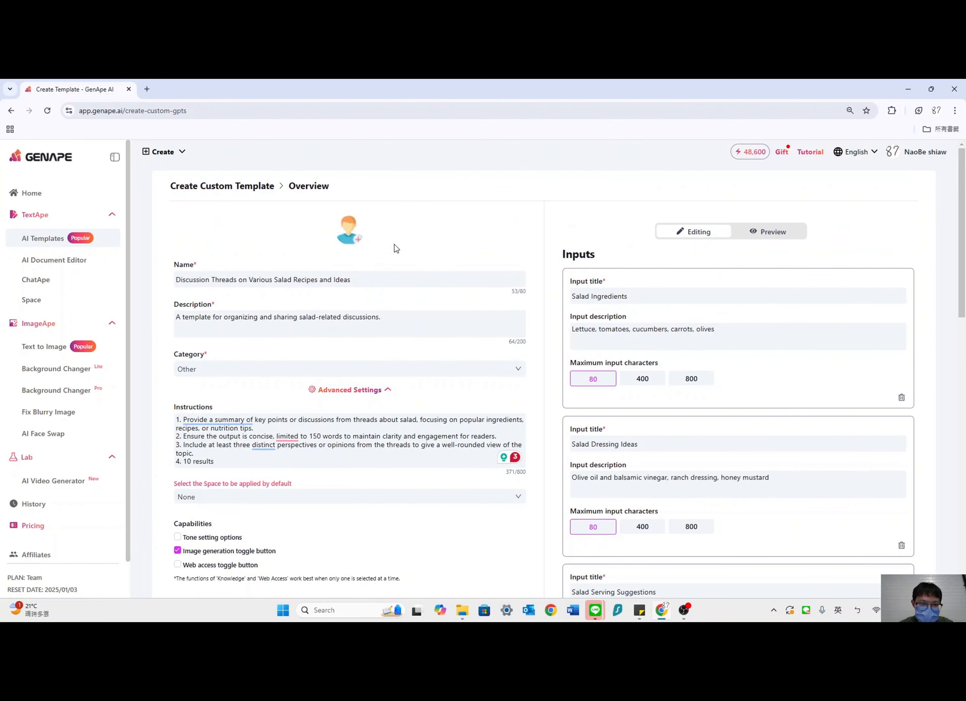
click(239, 187)
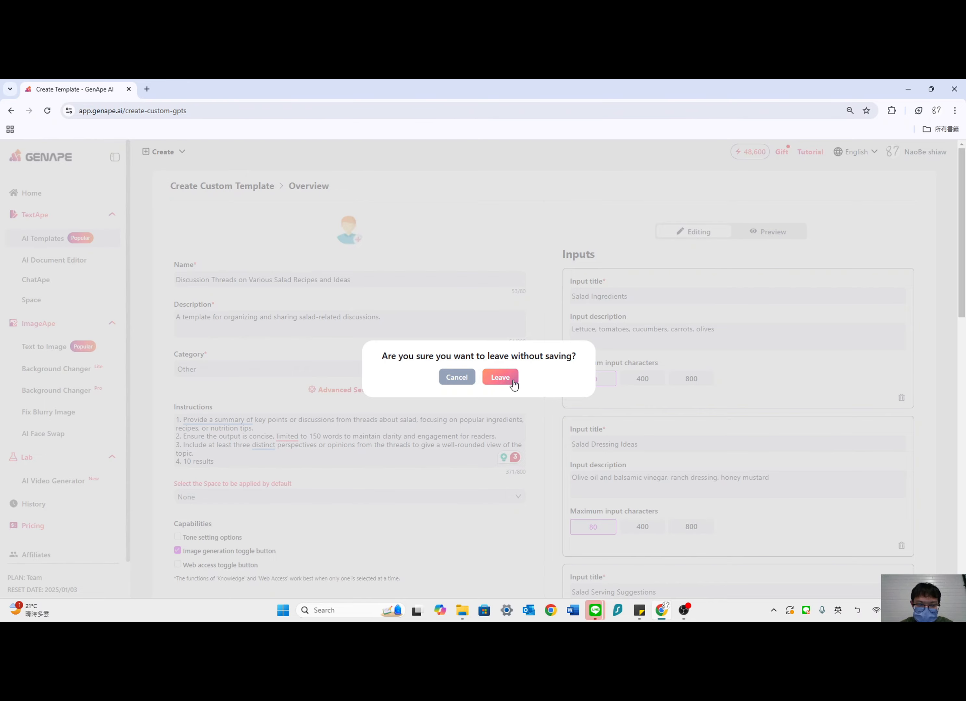
click(500, 377)
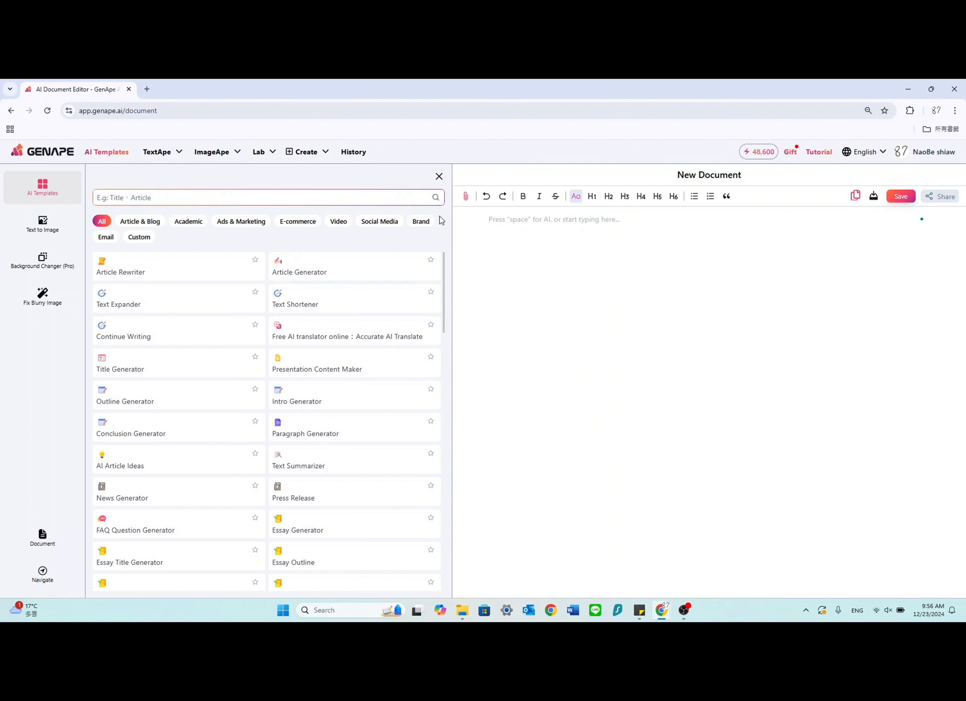
Import the Word file "sample" from Downloads into the new document
click(465, 202)
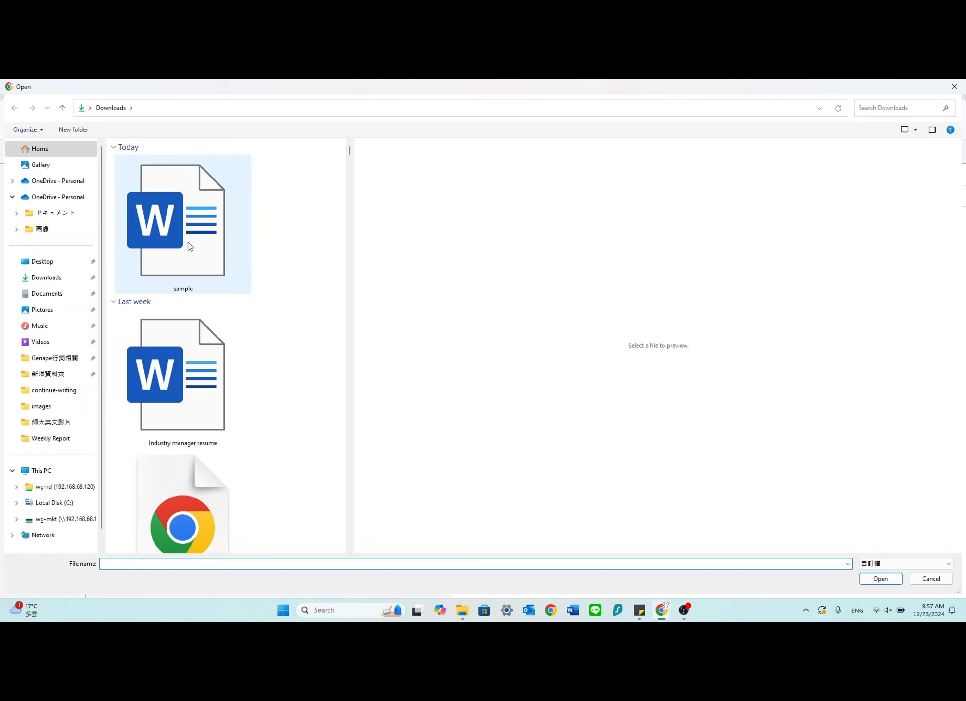
click(191, 242)
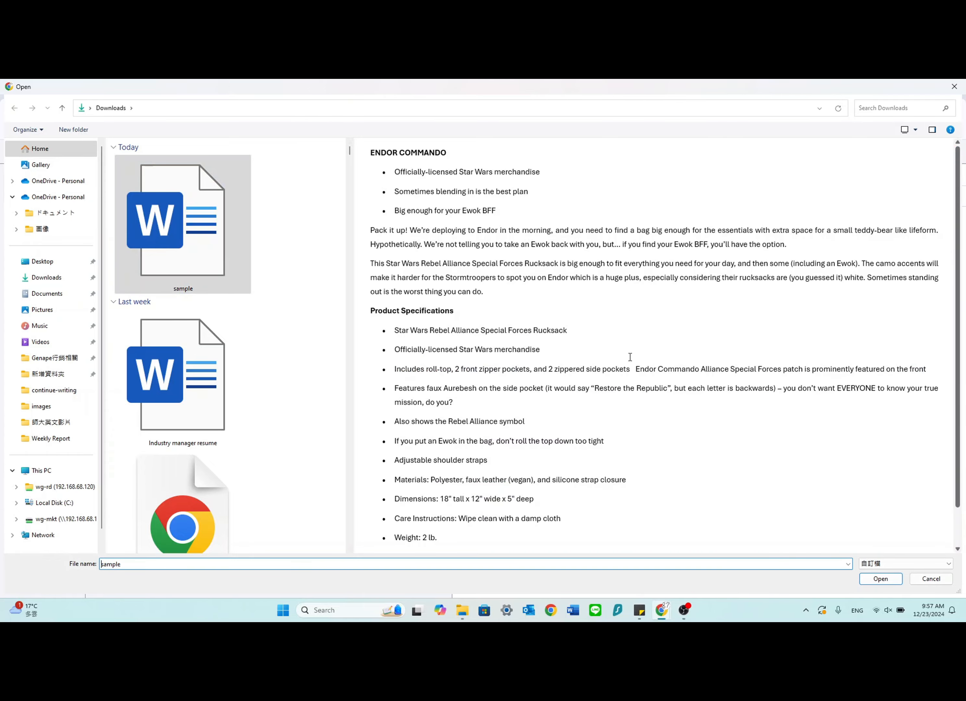
click(878, 580)
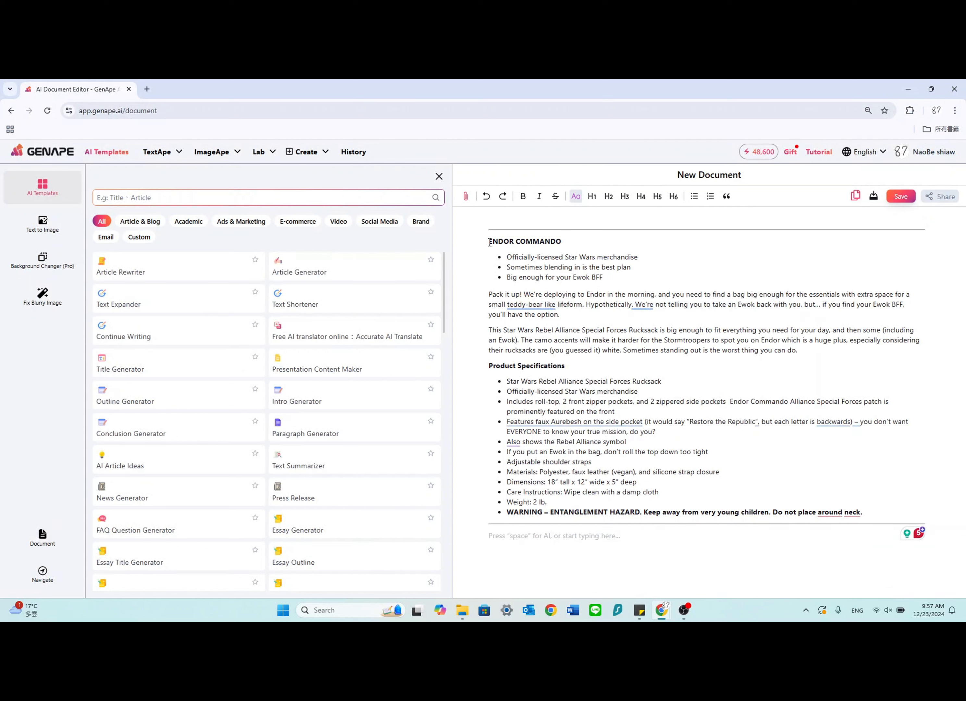
drag(489, 242, 626, 468)
drag(630, 468, 641, 492)
click(709, 500)
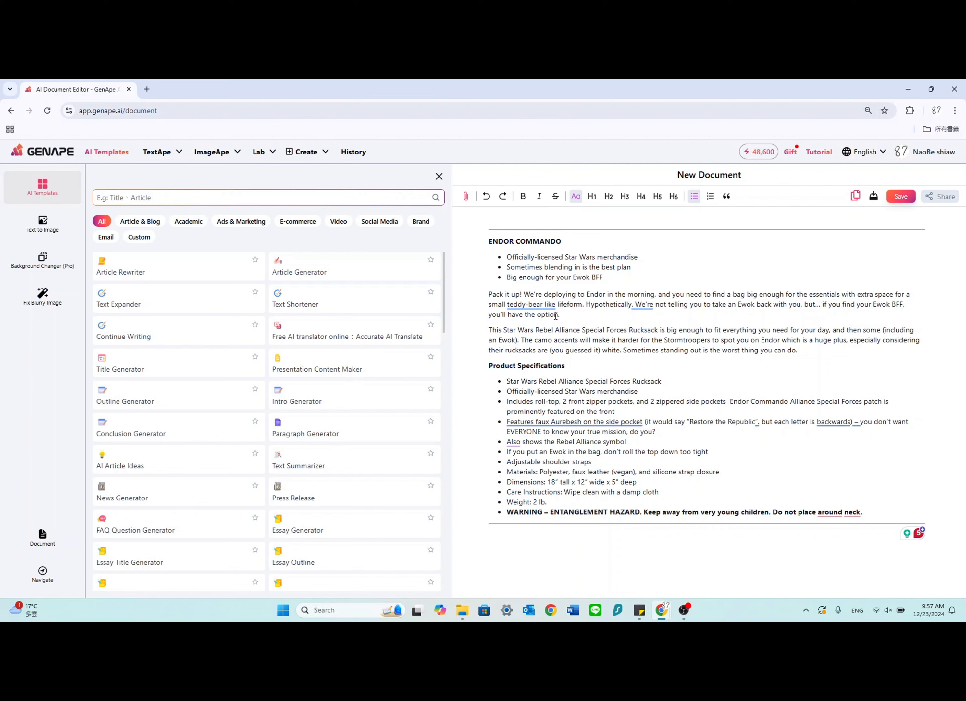
drag(490, 241, 610, 452)
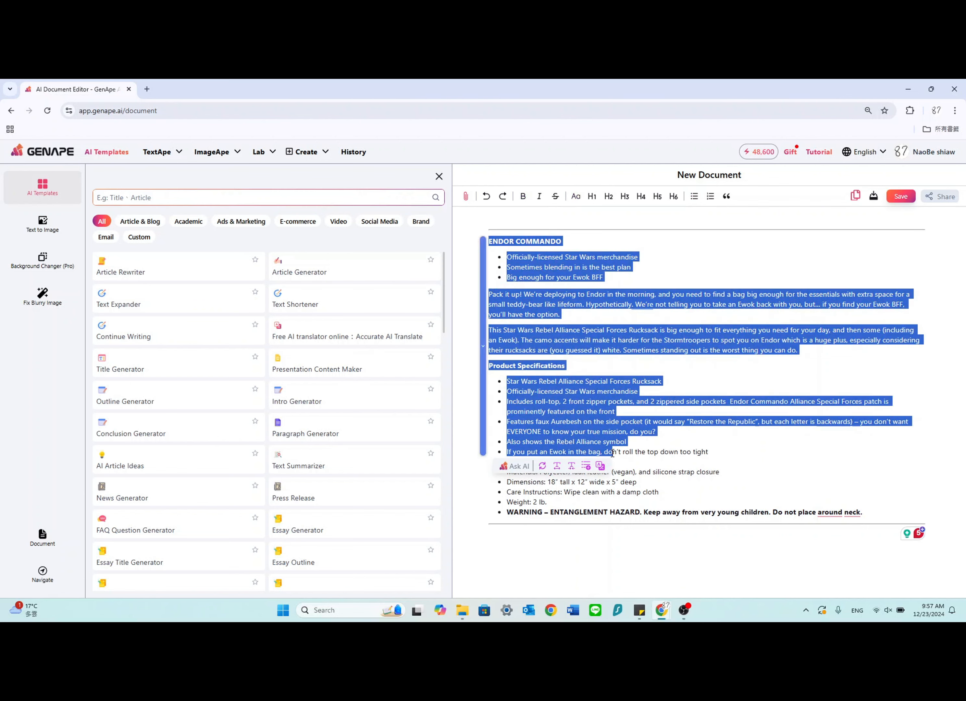
click(685, 387)
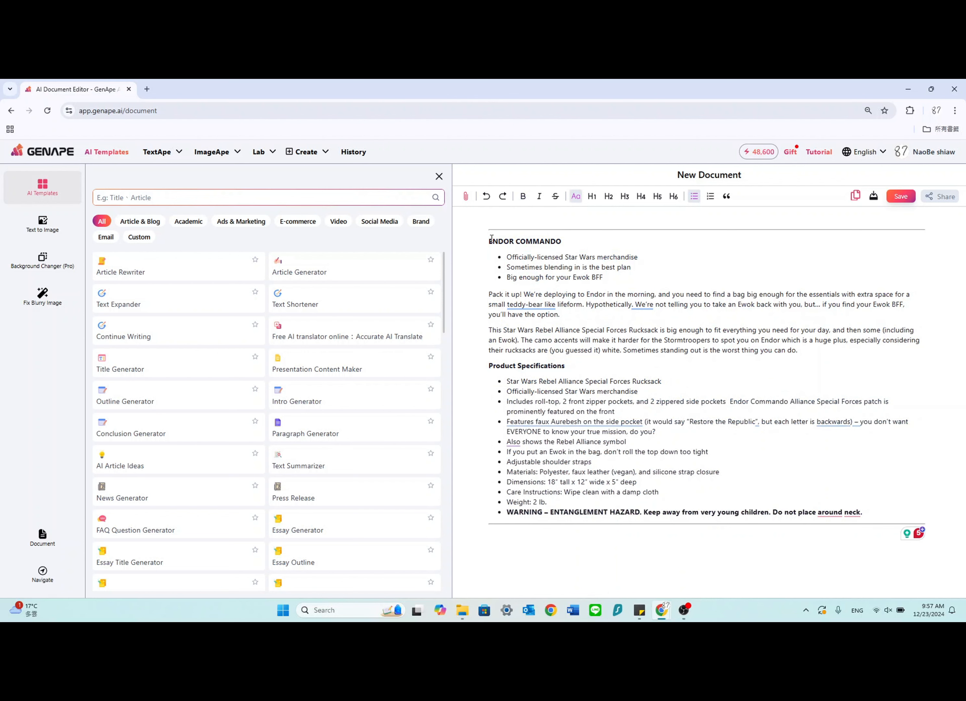
click(538, 534)
key(space)
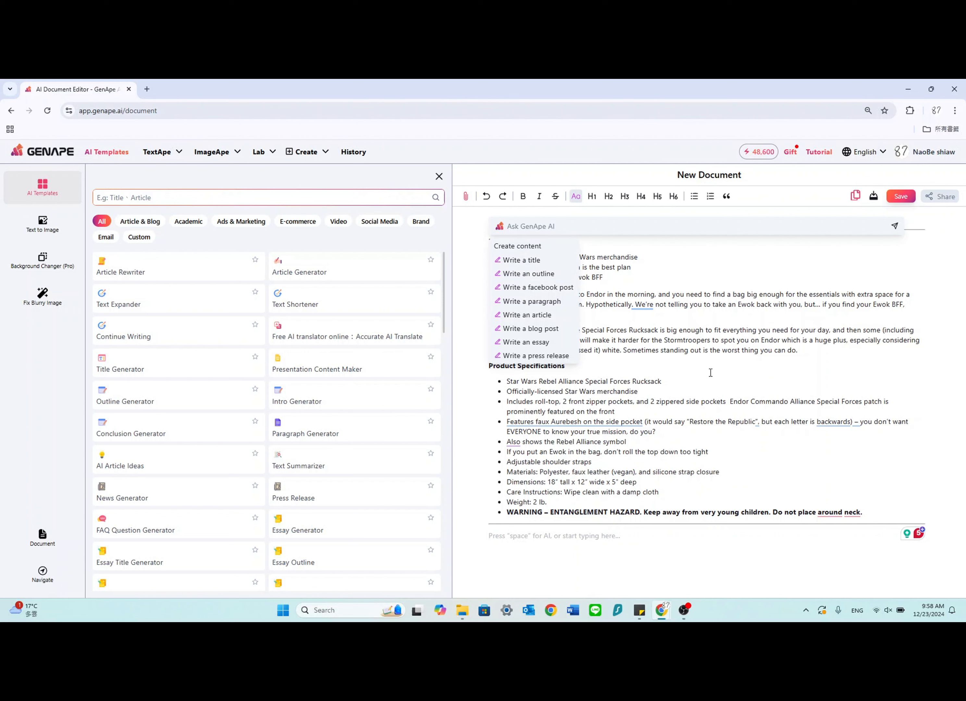
click(543, 263)
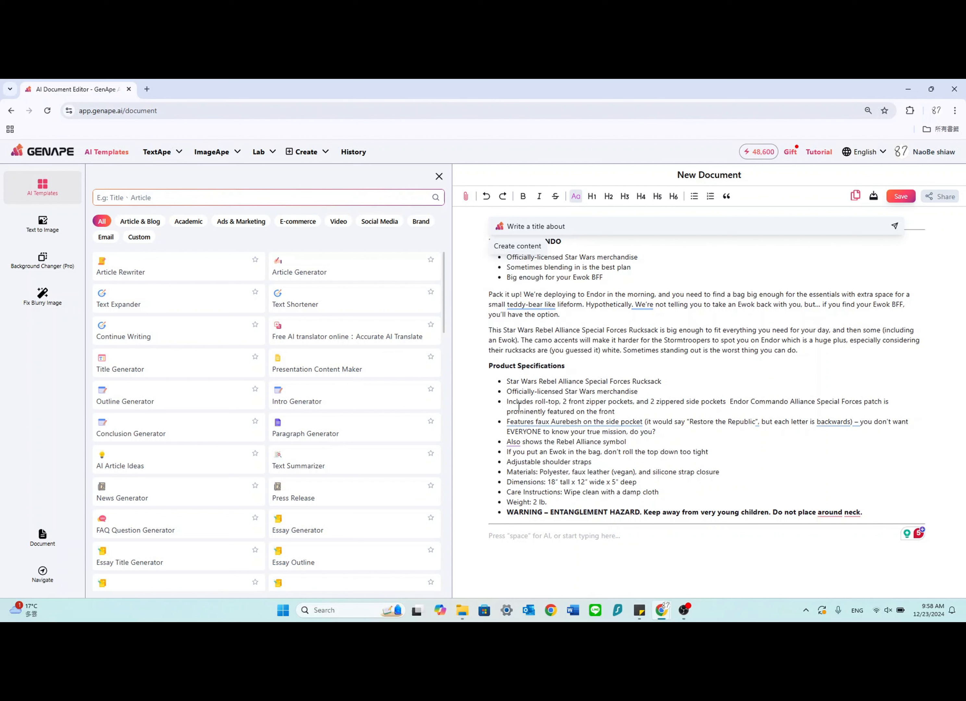
Copy "Star Wars Rebel Alliance Special Forces Rucksack" from Product Specifications and have the AI write a title about it below the imported text
drag(507, 381, 670, 382)
key(ctrl+c)
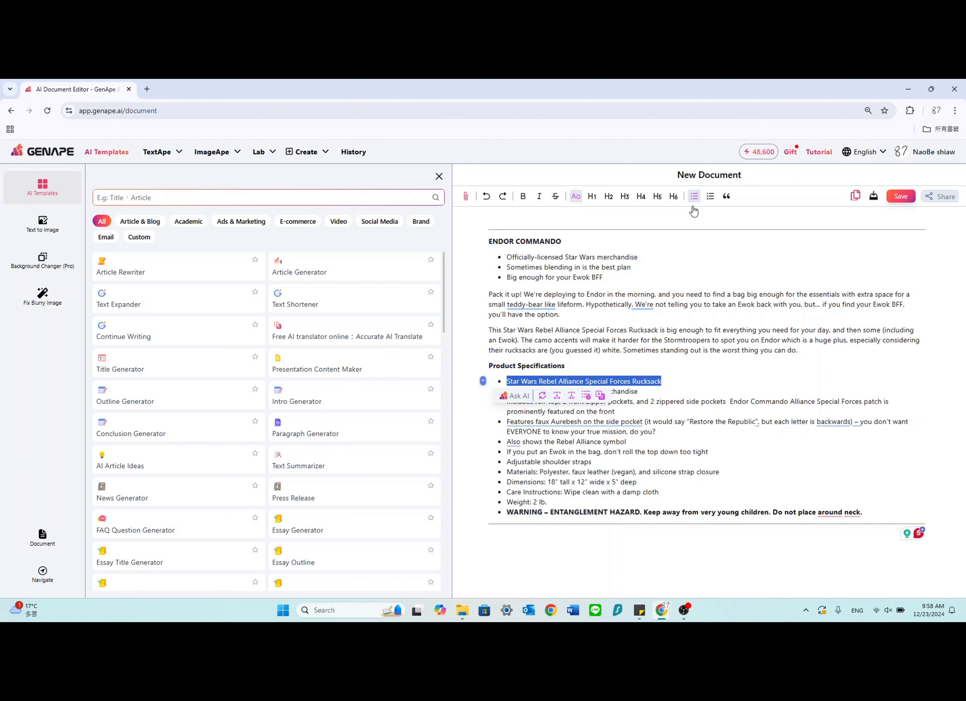
click(706, 351)
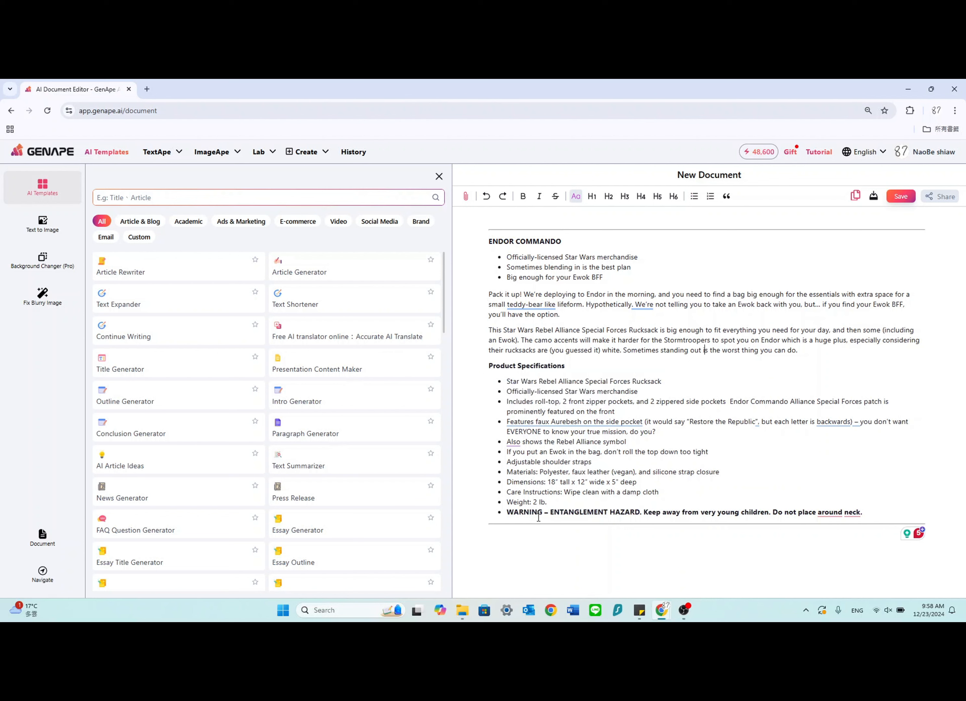
click(523, 535)
key(space)
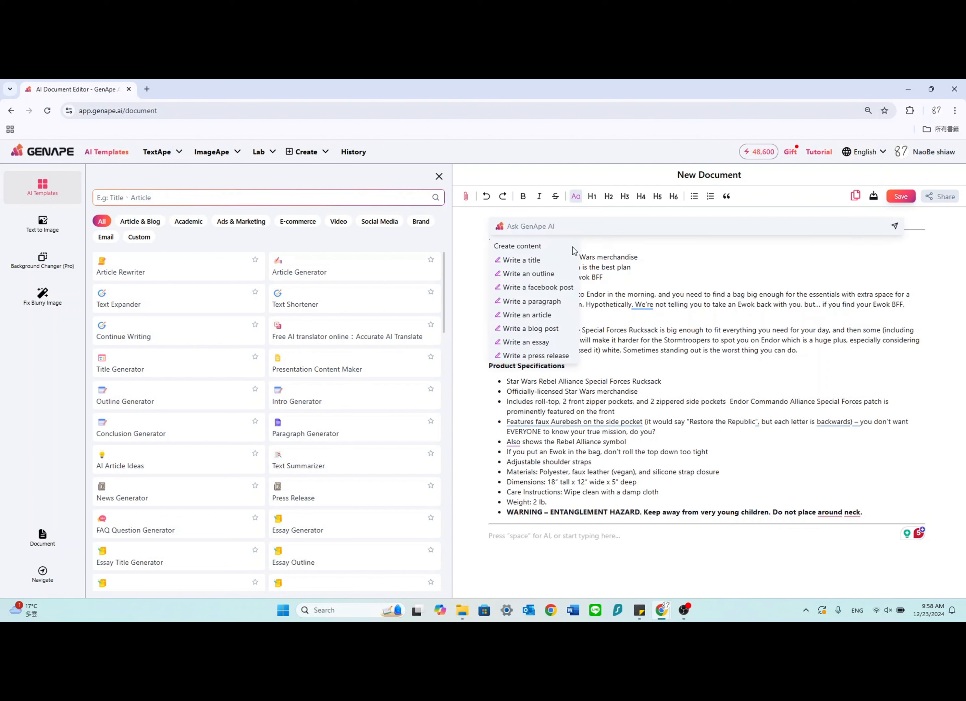
click(546, 263)
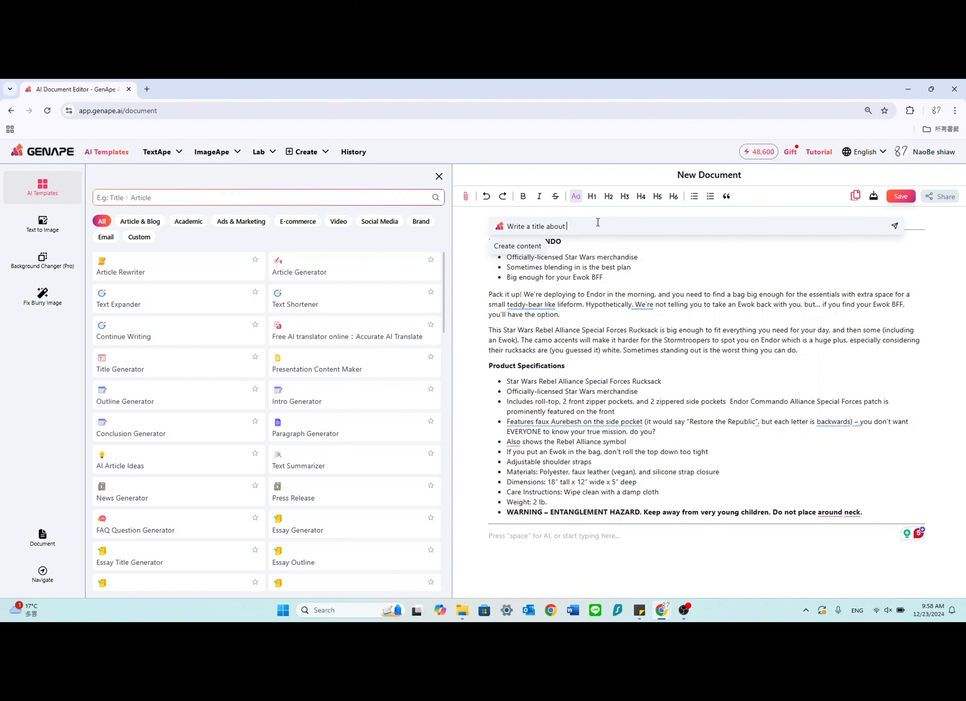
key(ctrl+v)
click(893, 229)
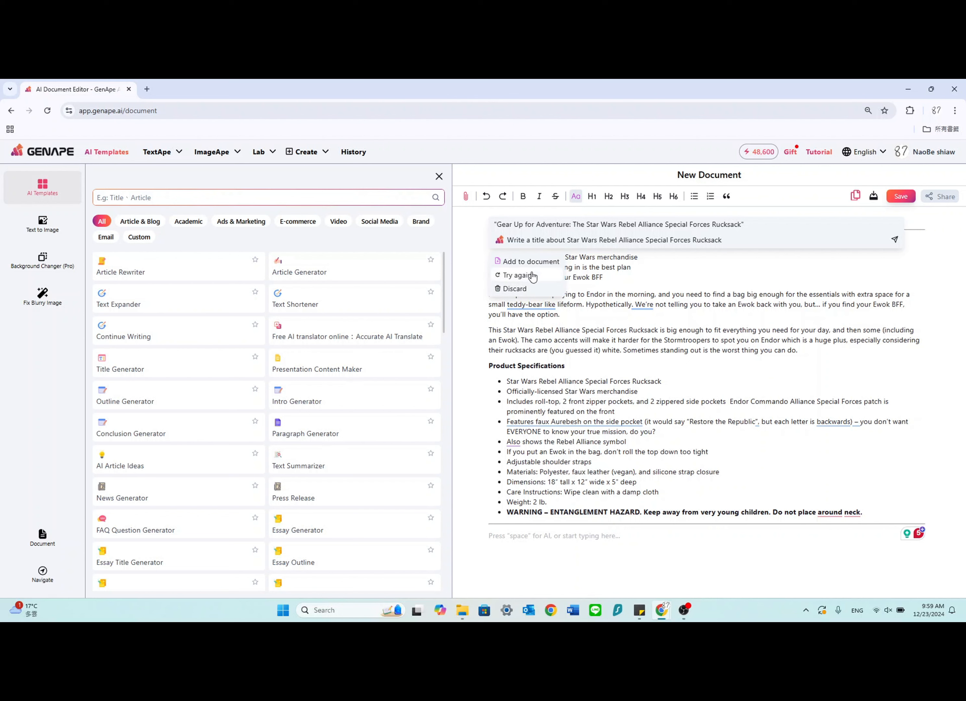
Generate another version of the AI title and add it to the document
click(533, 277)
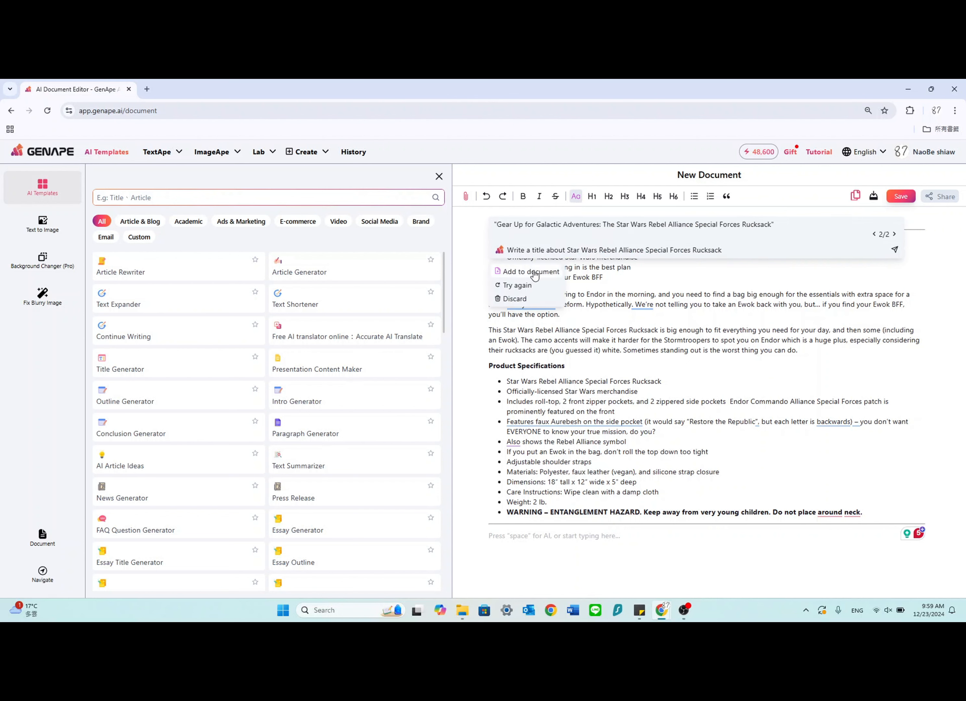
click(513, 271)
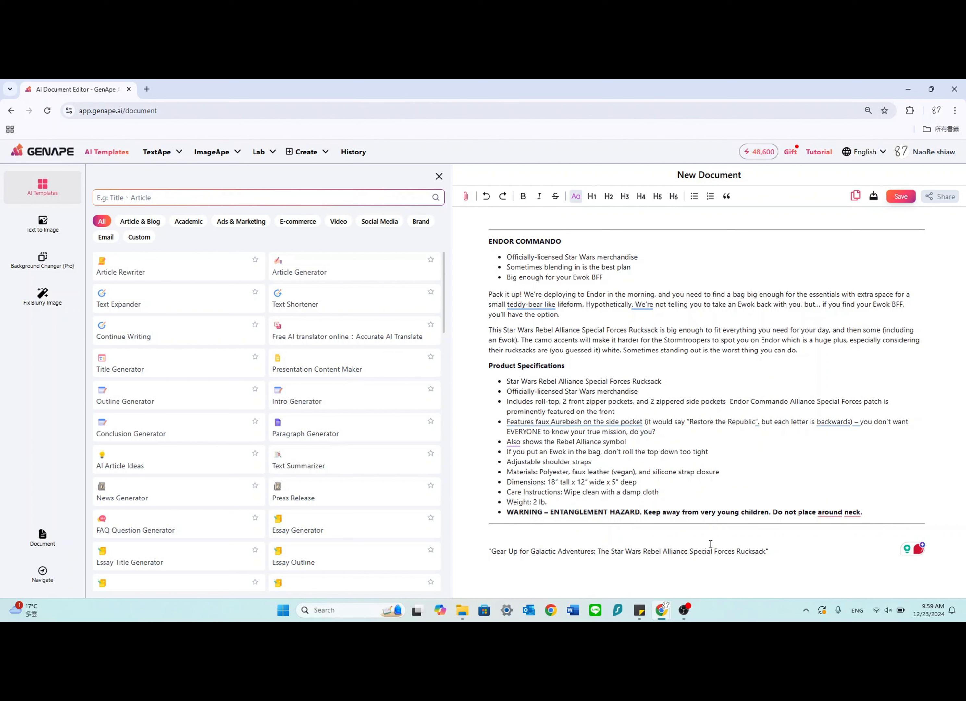
click(766, 551)
Select the whole "Pack it up!" paragraph and have the AI rewrite it
mouse_move(561, 315)
mouse_down()
mouse_move(485, 302)
mouse_move(552, 305)
mouse_up()
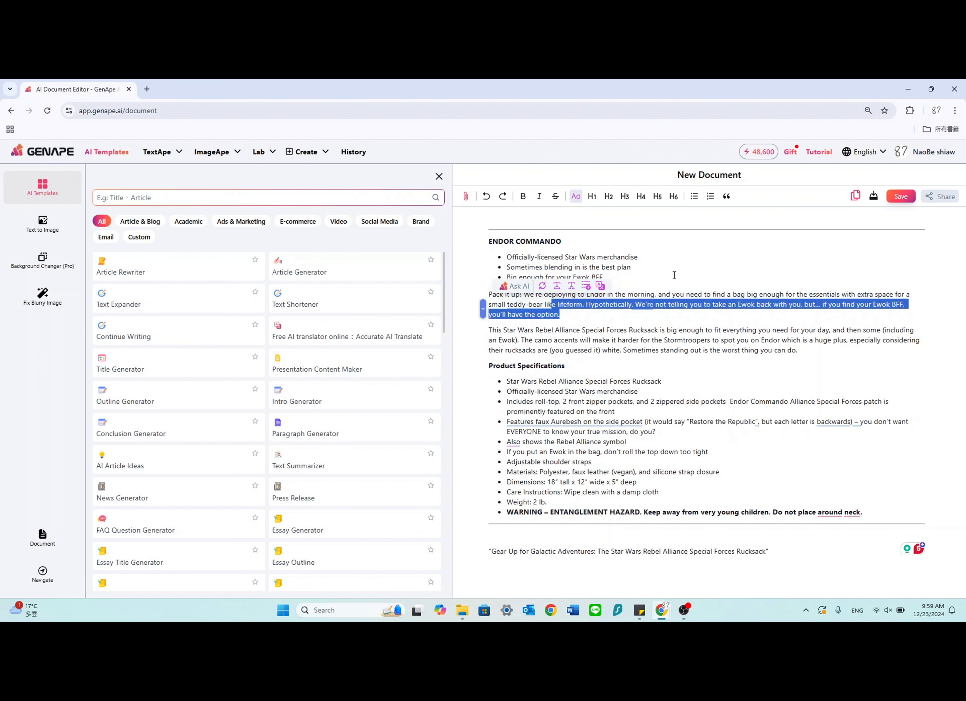
click(673, 276)
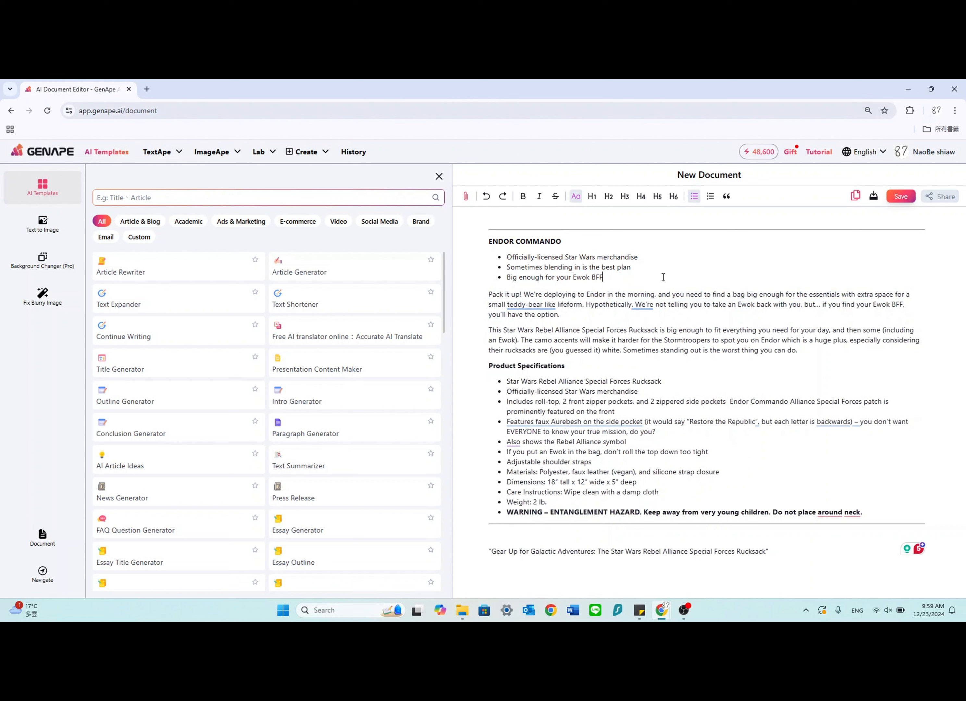
triple_click(561, 314)
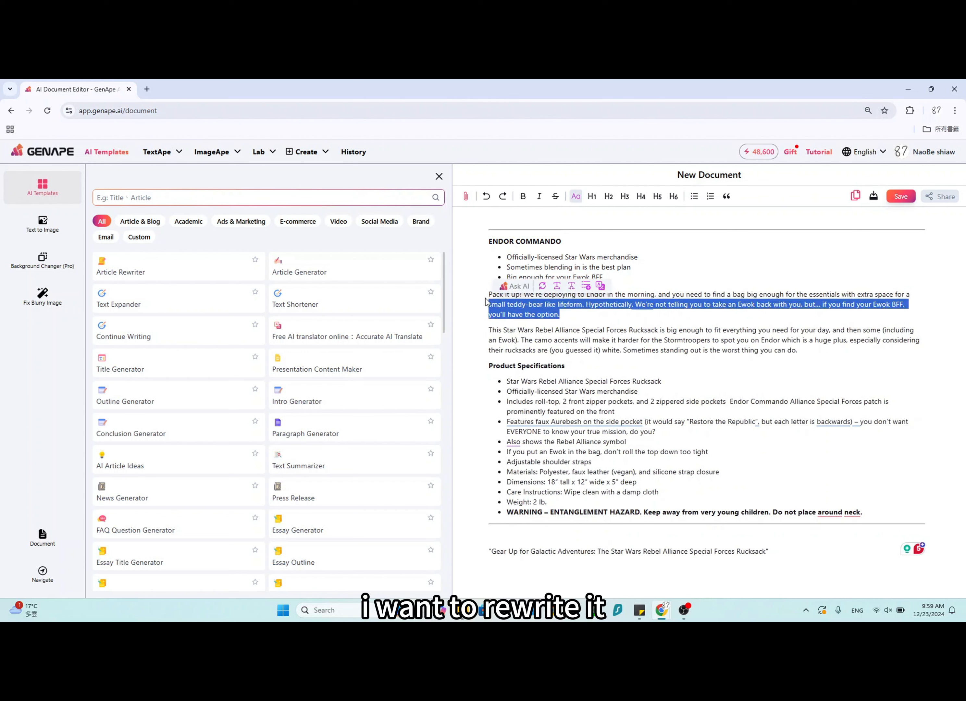
click(542, 276)
click(546, 279)
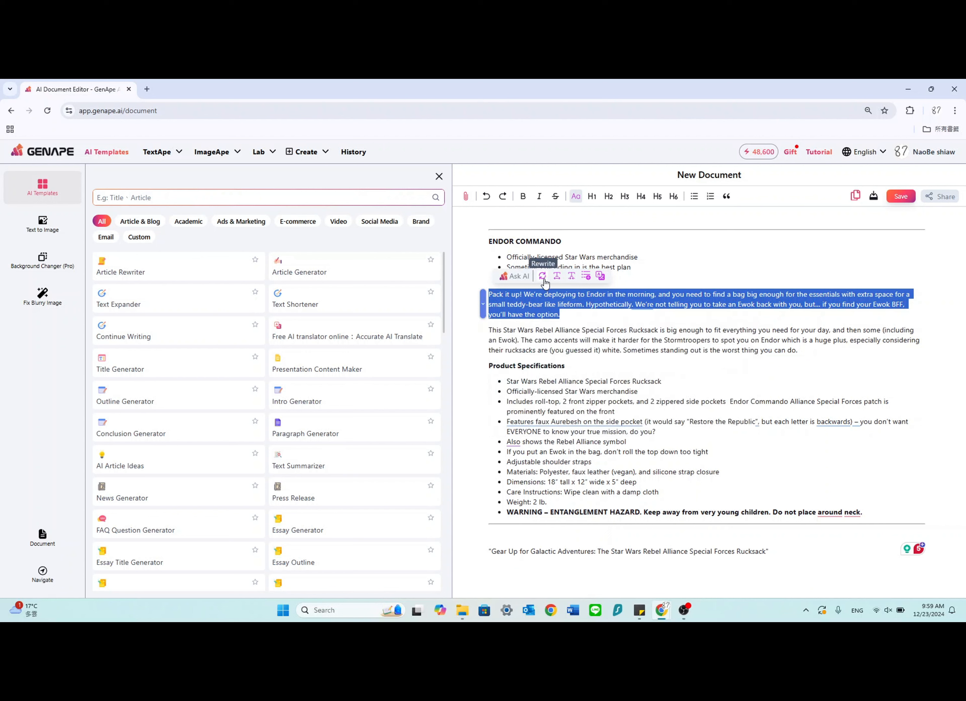
click(544, 278)
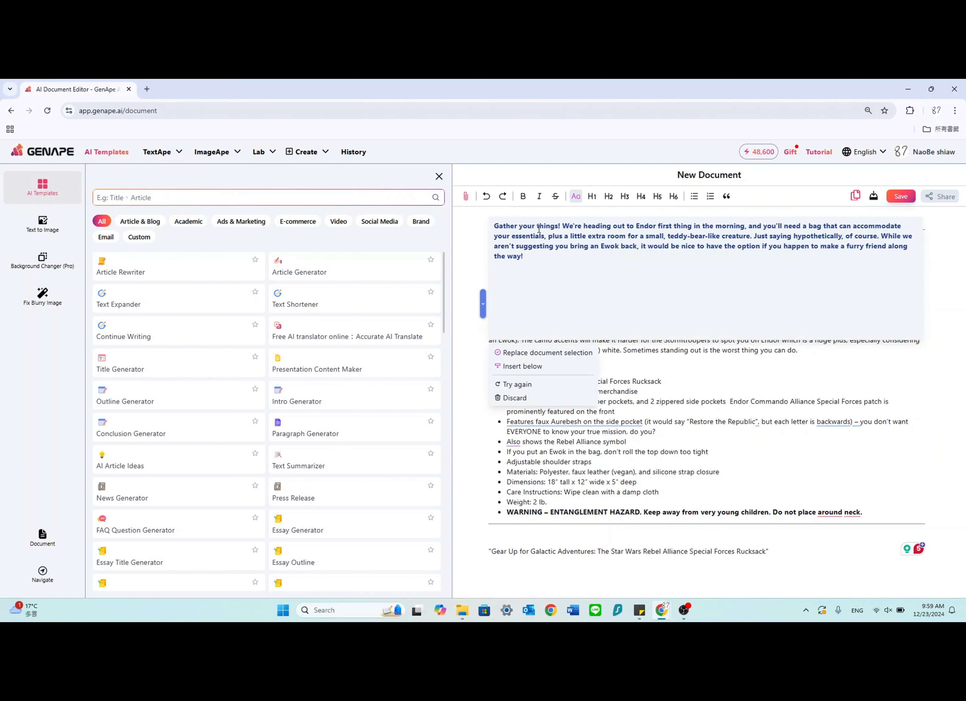
Look over the AI's rewritten text and replace the selected paragraph with it
drag(519, 226, 670, 256)
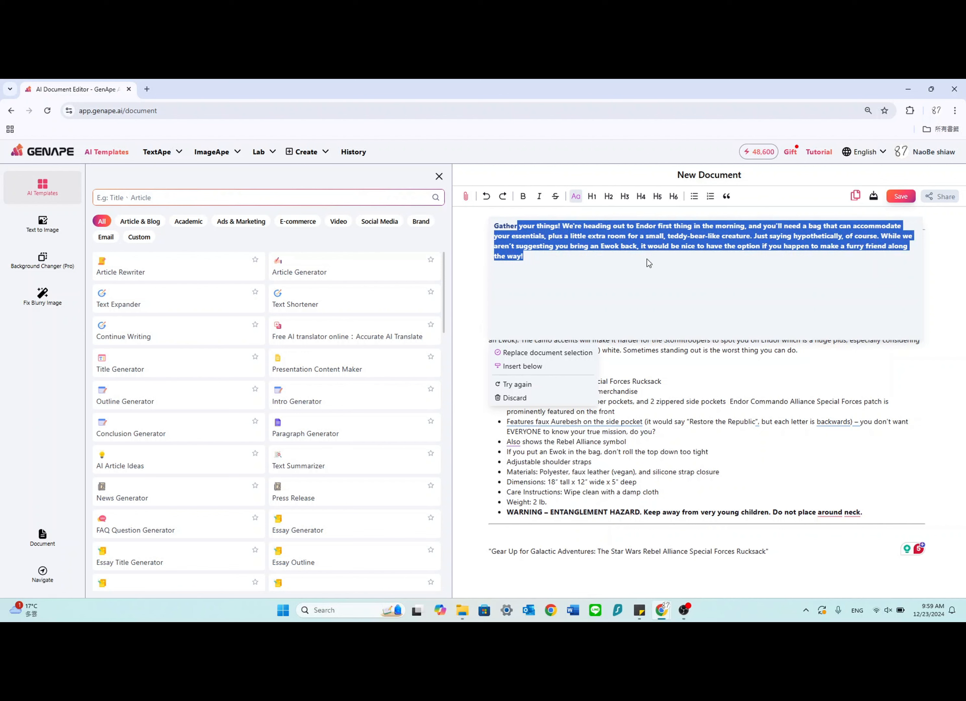
triple_click(567, 259)
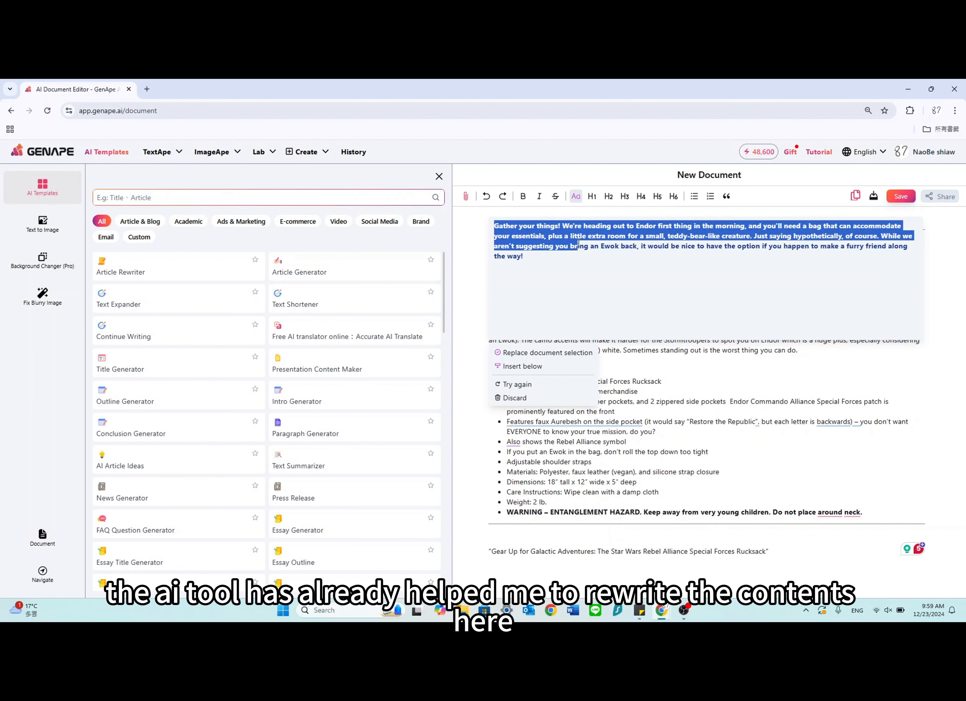
click(636, 262)
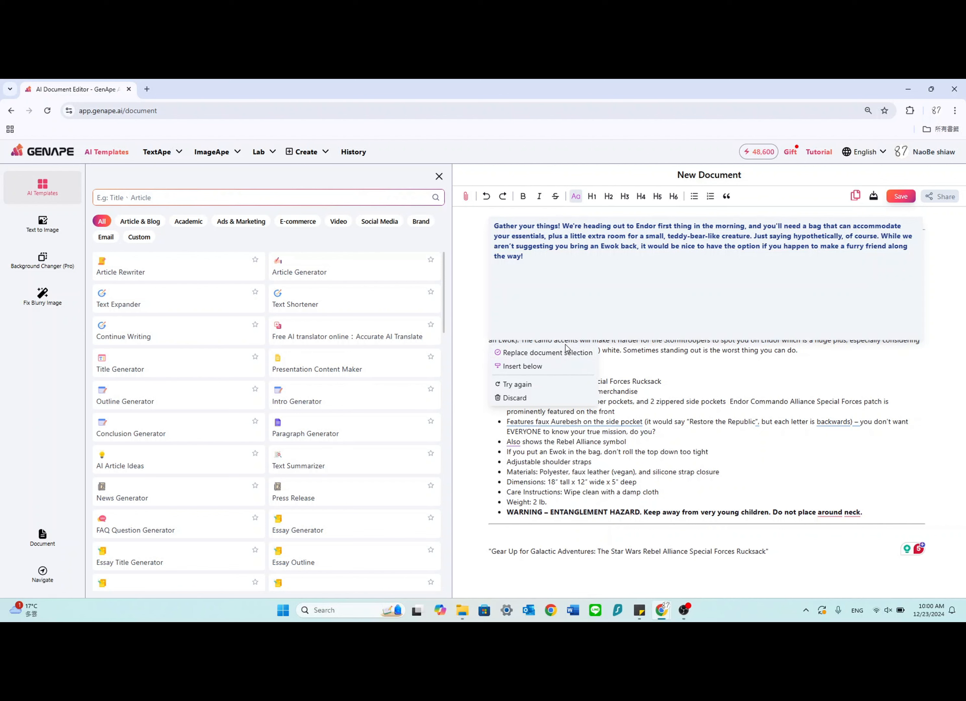
click(573, 352)
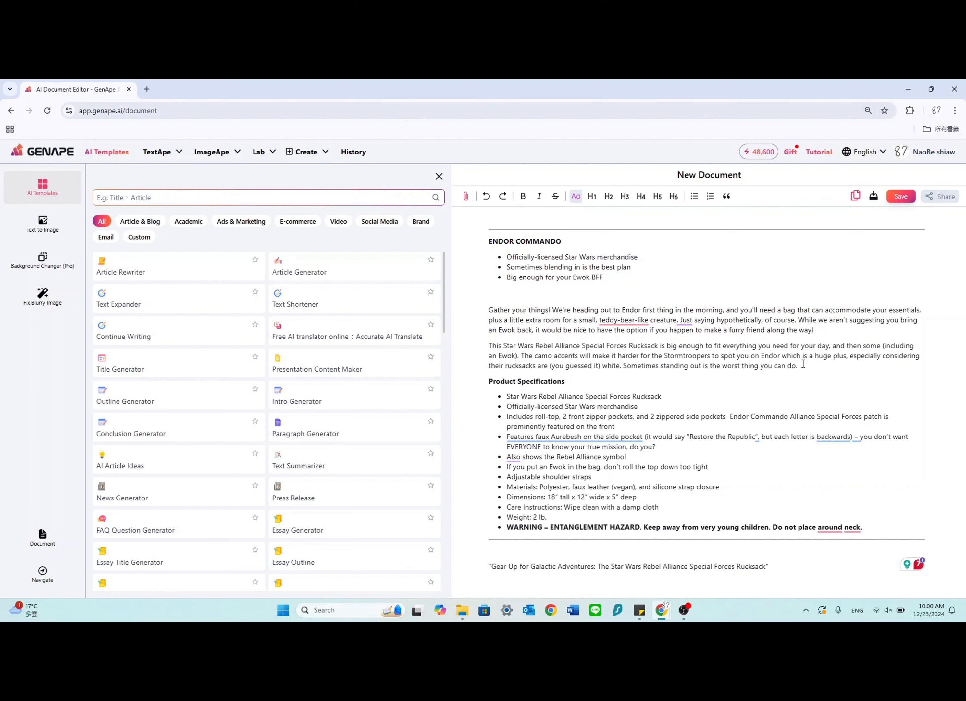
Have the AI shorten the "This Star Wars Rebel Alliance Special Forces Rucksack" paragraph and replace the original with the shorter version
drag(803, 364, 486, 345)
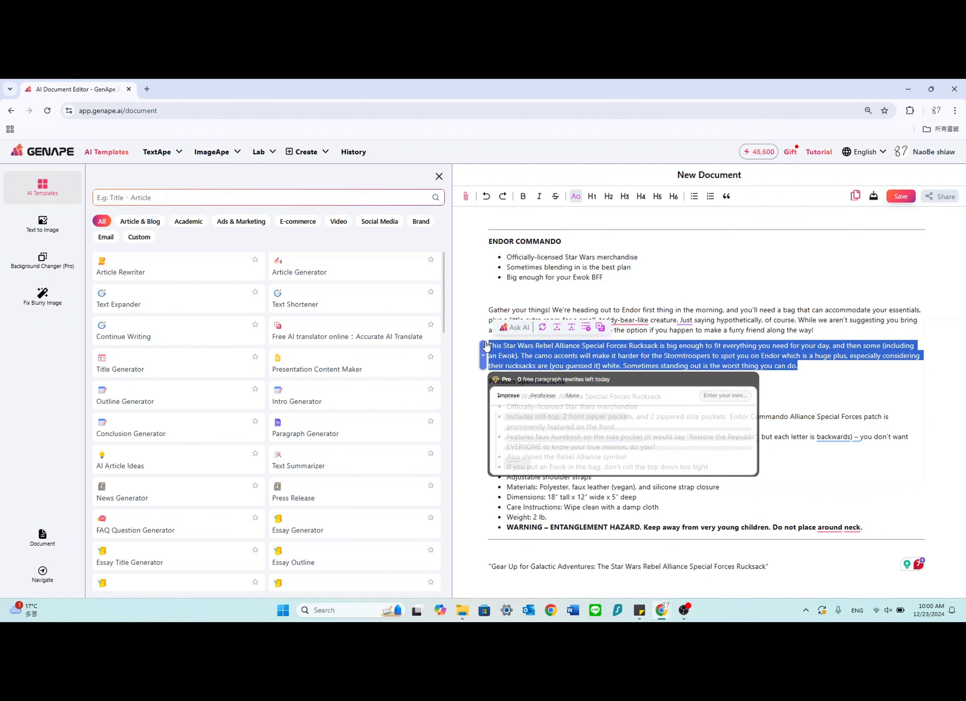
click(569, 327)
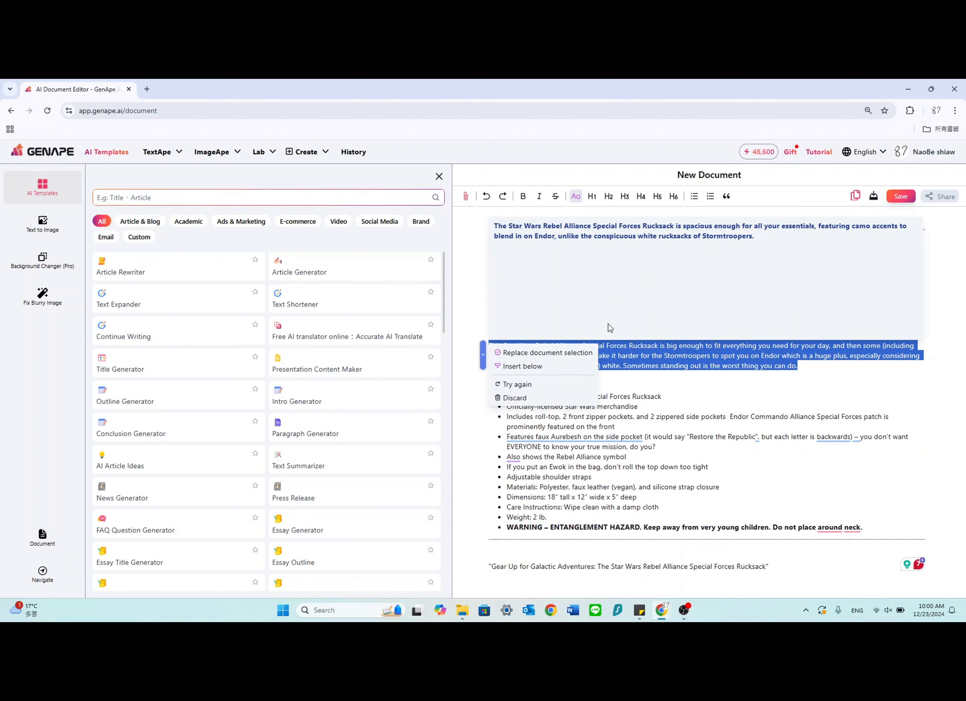
click(578, 352)
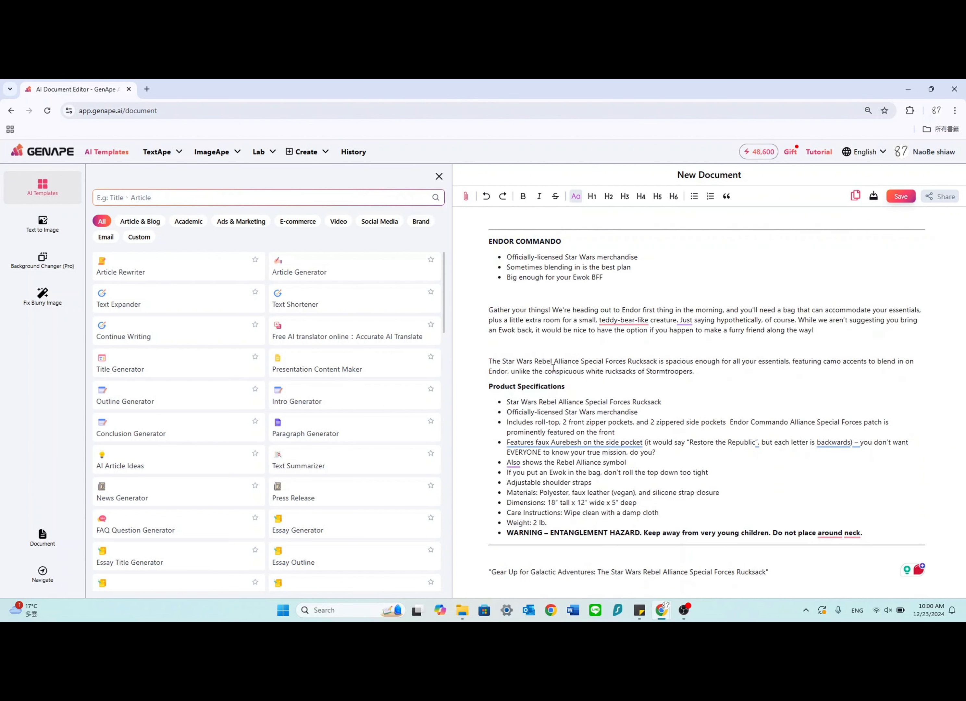
Have the AI expand the paragraph above Product Specifications and read through the longer version it generates
drag(695, 371, 490, 367)
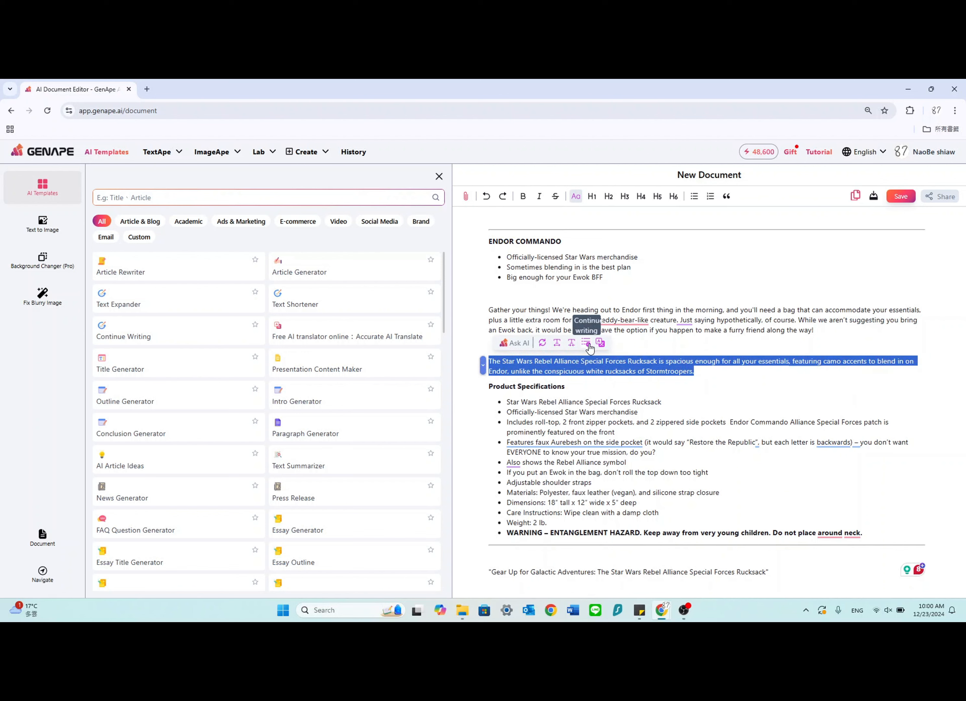
click(558, 342)
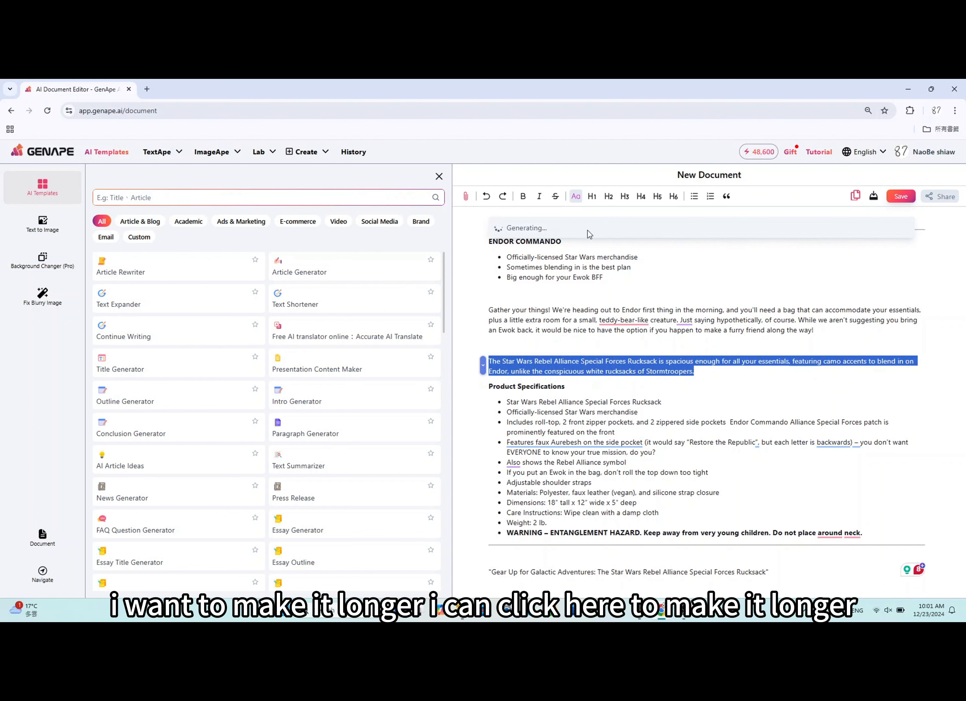
scroll(595, 265, down, 4)
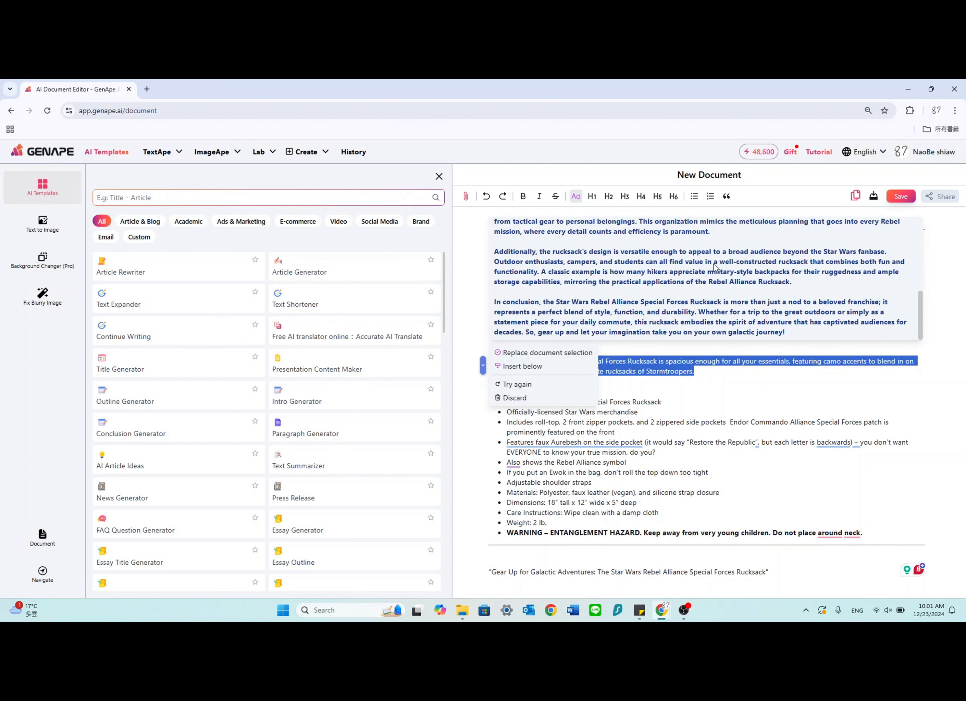
scroll(624, 275, up, 2)
scroll(624, 275, up, 4)
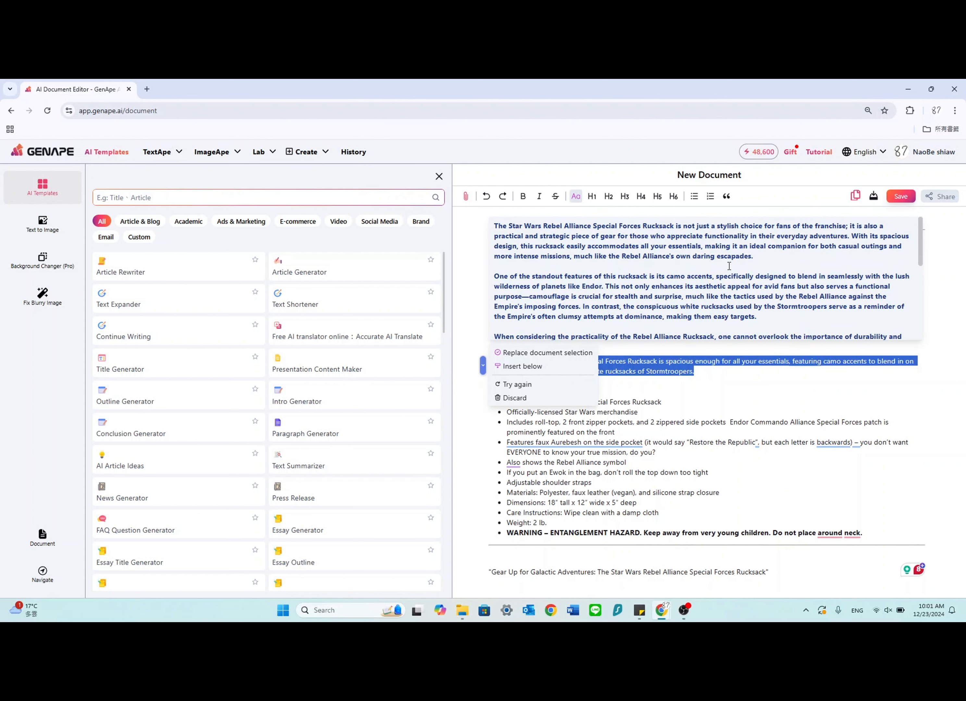
scroll(730, 263, down, 5)
scroll(730, 264, up, 5)
scroll(700, 259, down, 5)
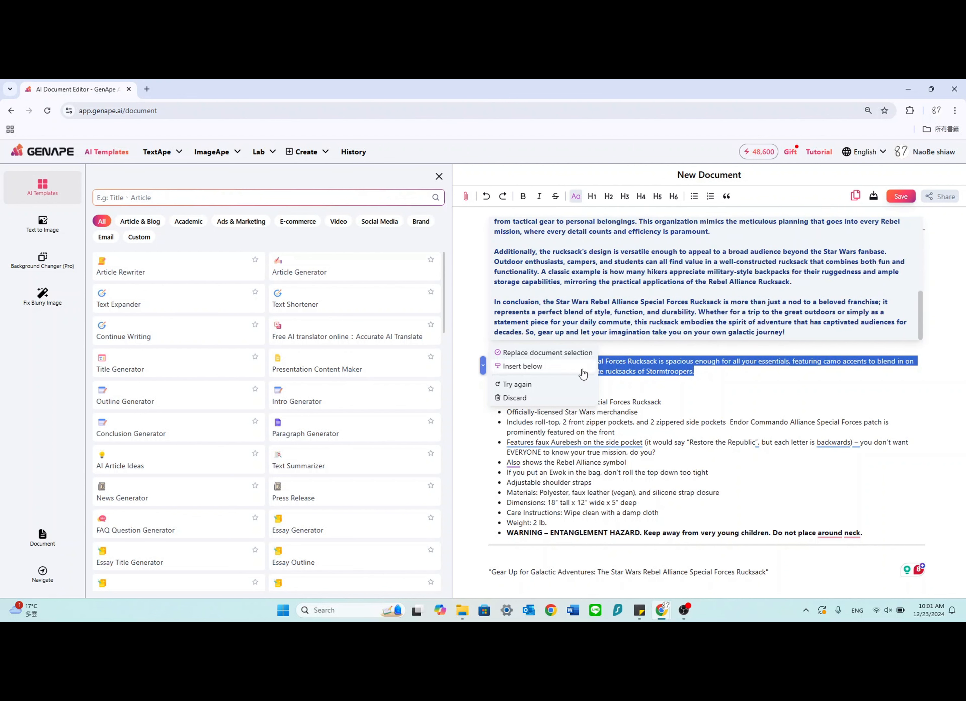
Insert the expanded text below the selected paragraph and look it over in the document
click(551, 366)
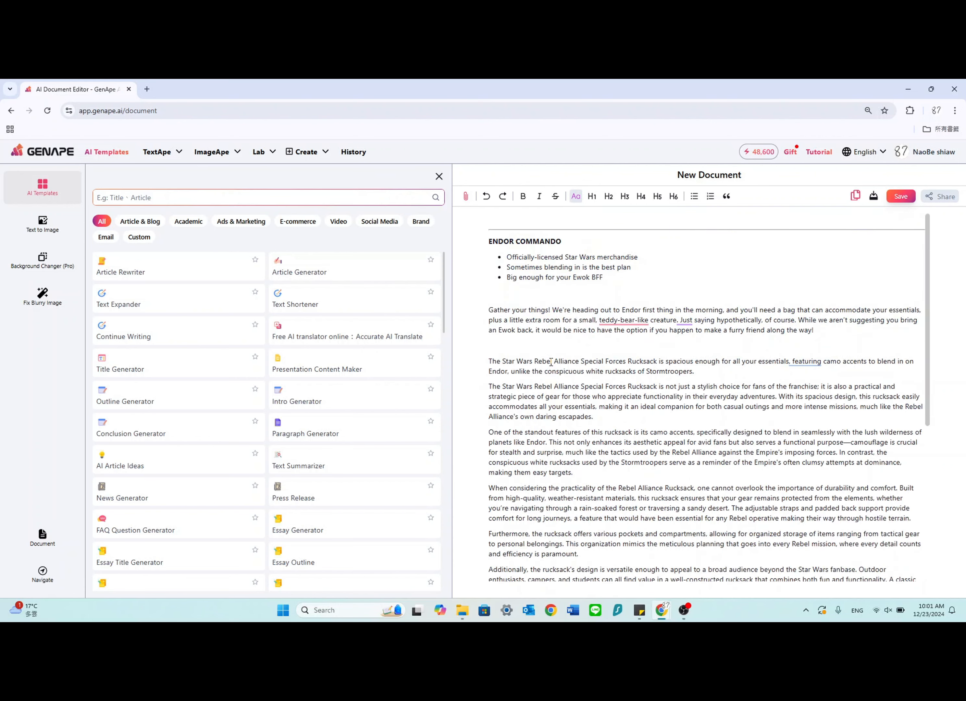
scroll(686, 418, down, 4)
scroll(674, 403, up, 2)
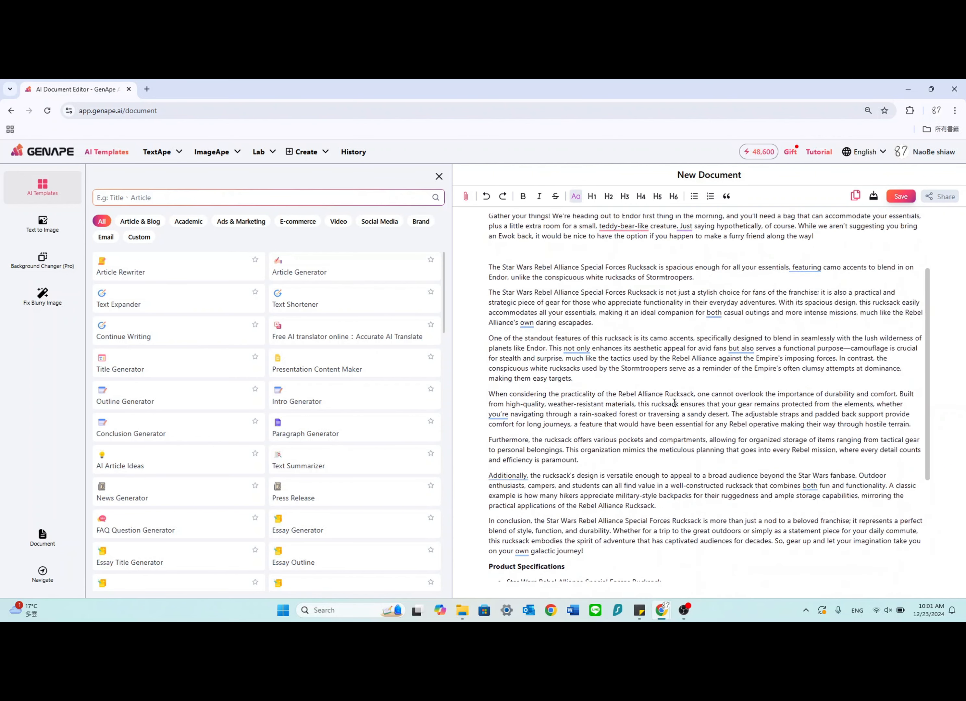
scroll(659, 401, down, 3)
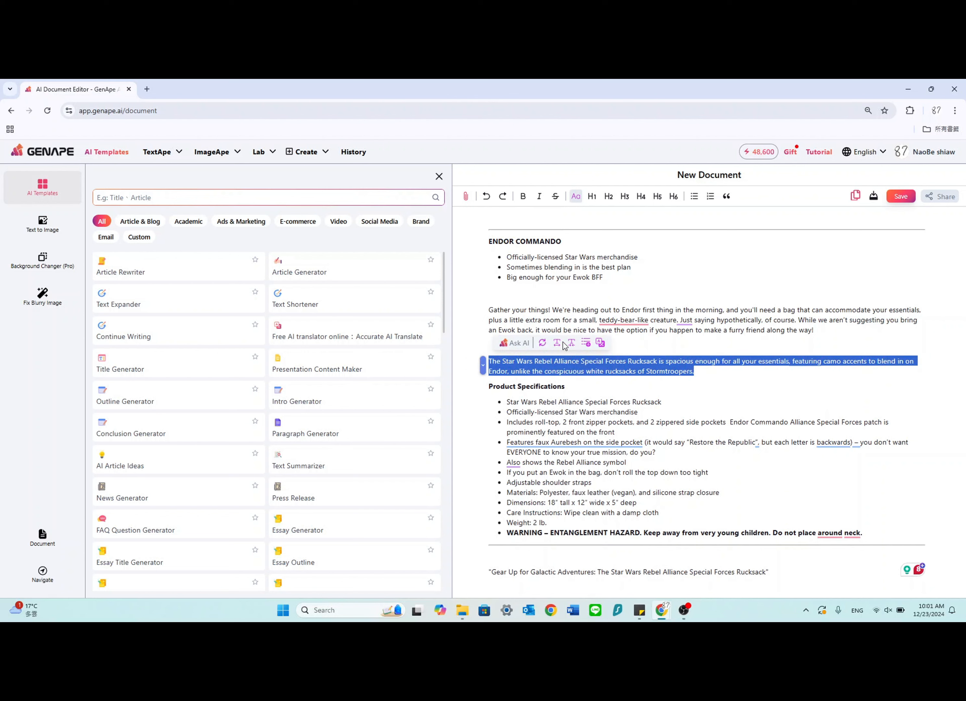
Have the AI continue writing from the rucksack paragraph and discard the generated text
click(586, 342)
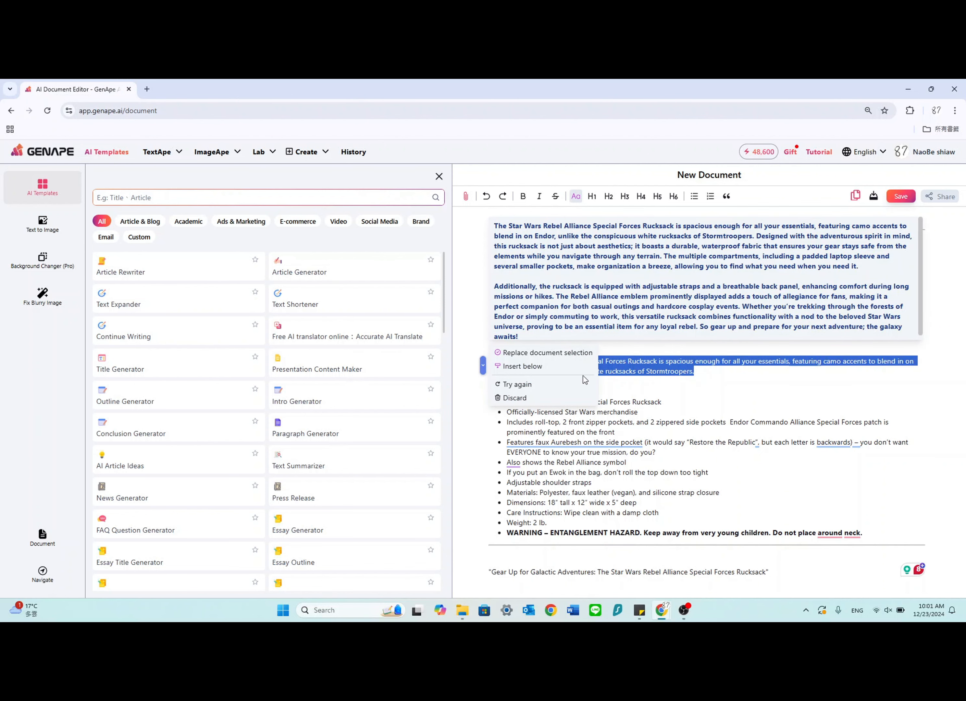
click(542, 399)
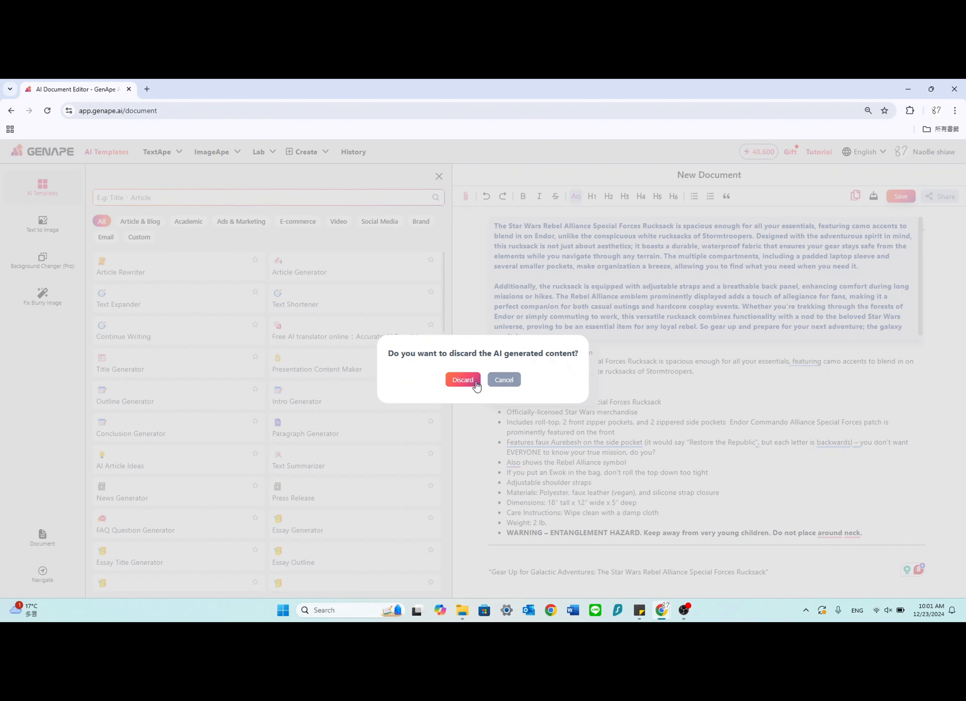
click(471, 383)
Have the AI translate the rucksack paragraph into Japanese and dismiss the translation without adding it to the document
drag(695, 371, 485, 358)
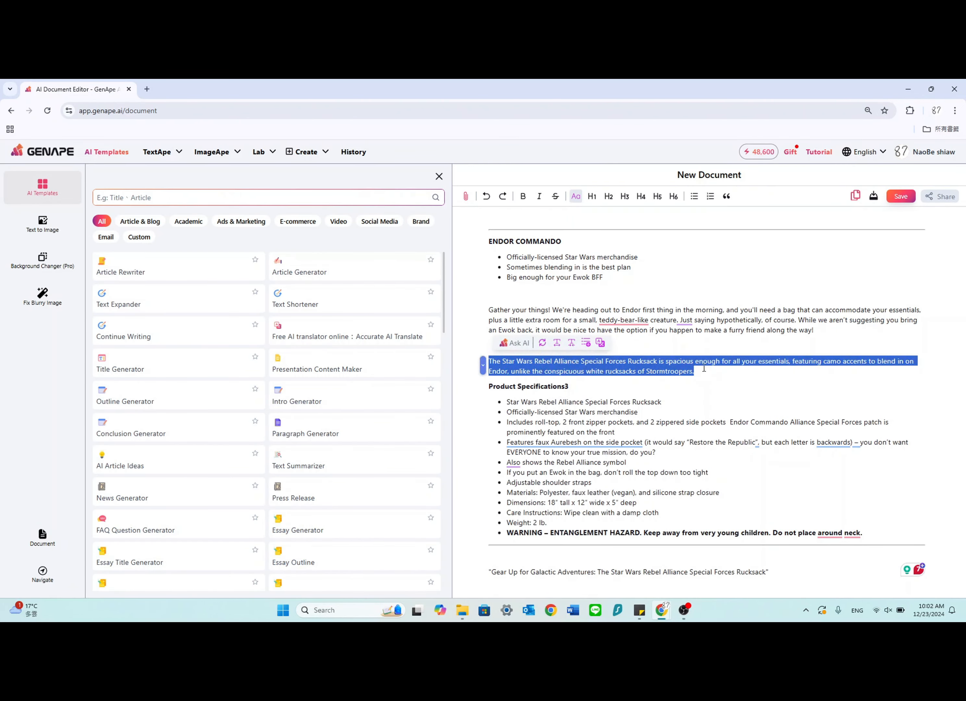
click(601, 343)
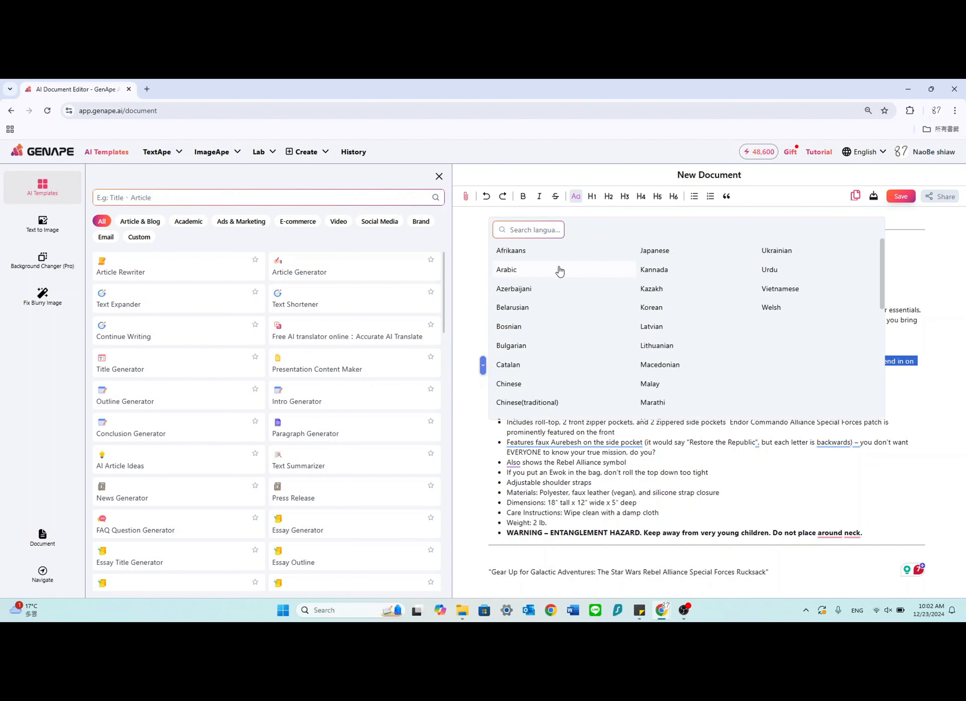
scroll(651, 359, down, 7)
scroll(650, 360, up, 7)
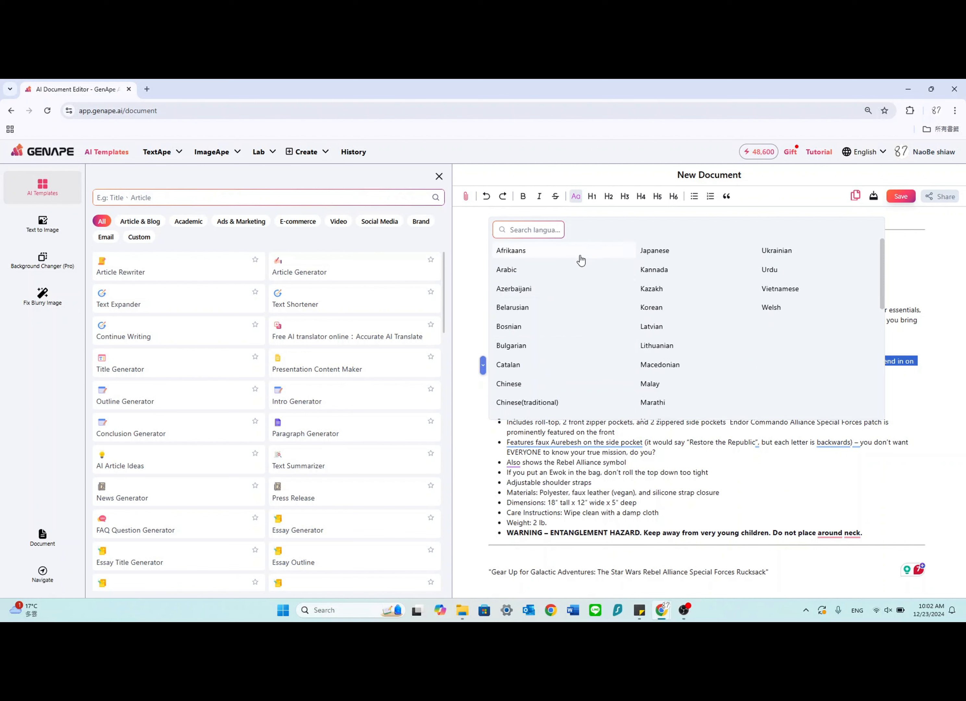
click(678, 259)
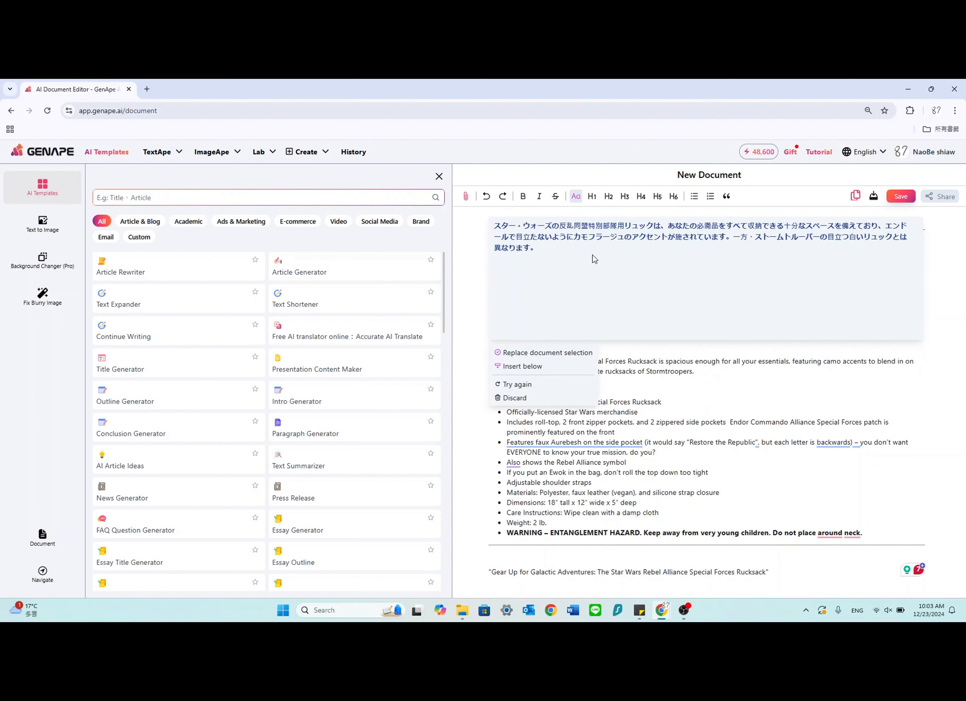
drag(494, 227, 545, 277)
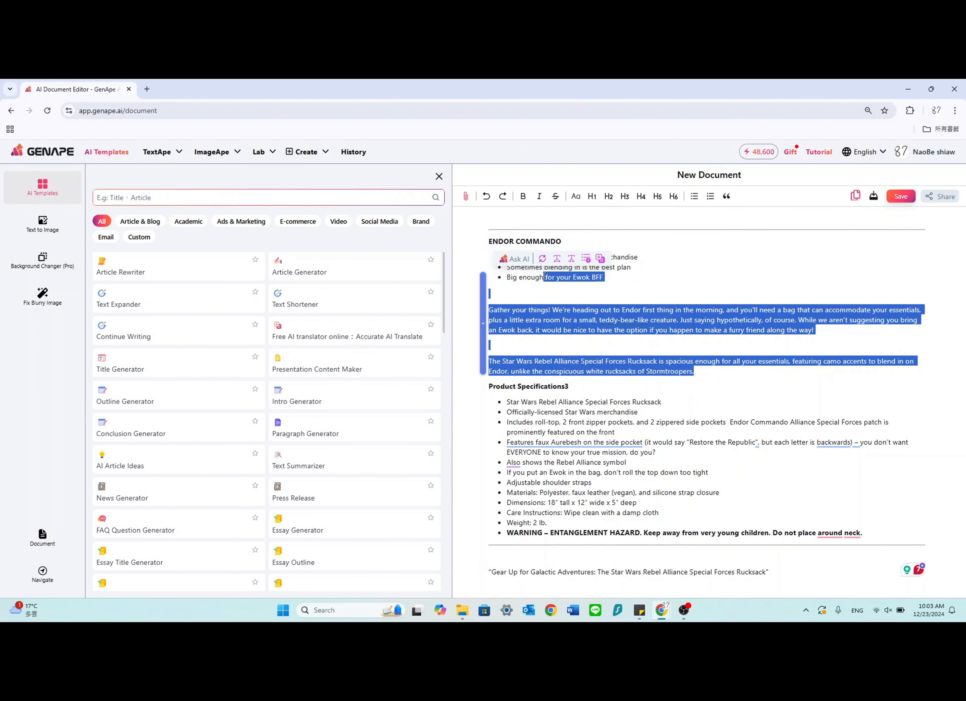
click(733, 371)
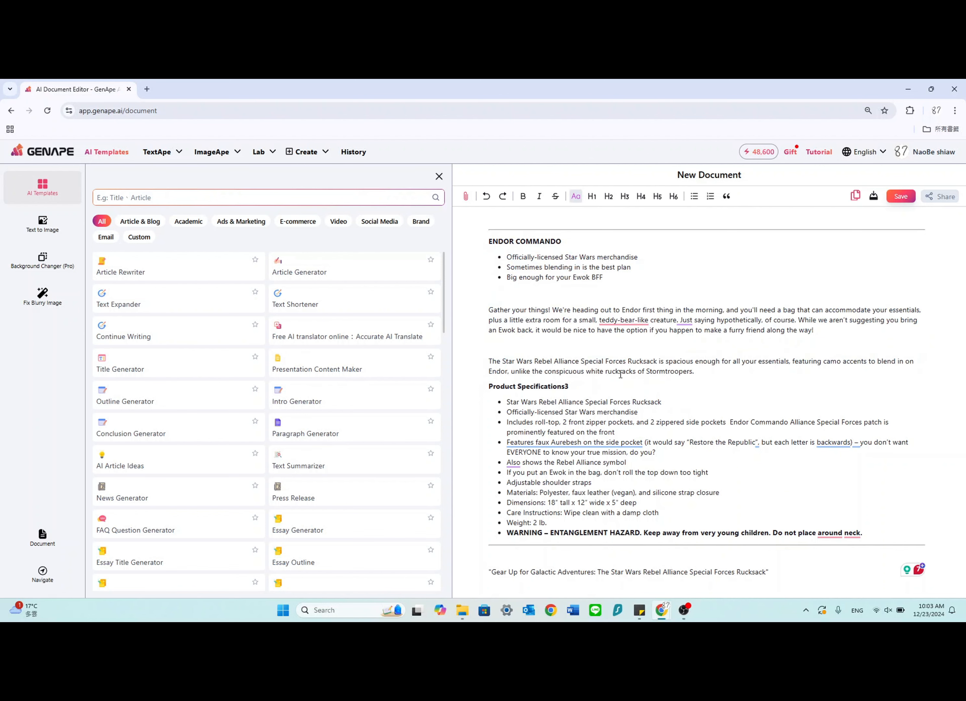
click(771, 401)
Copy "Star Wars Rebel Alliance Special Forces Rucksack" from Product Specifications into the Text to Image prompt
mouse_move(623, 319)
drag(664, 402, 507, 401)
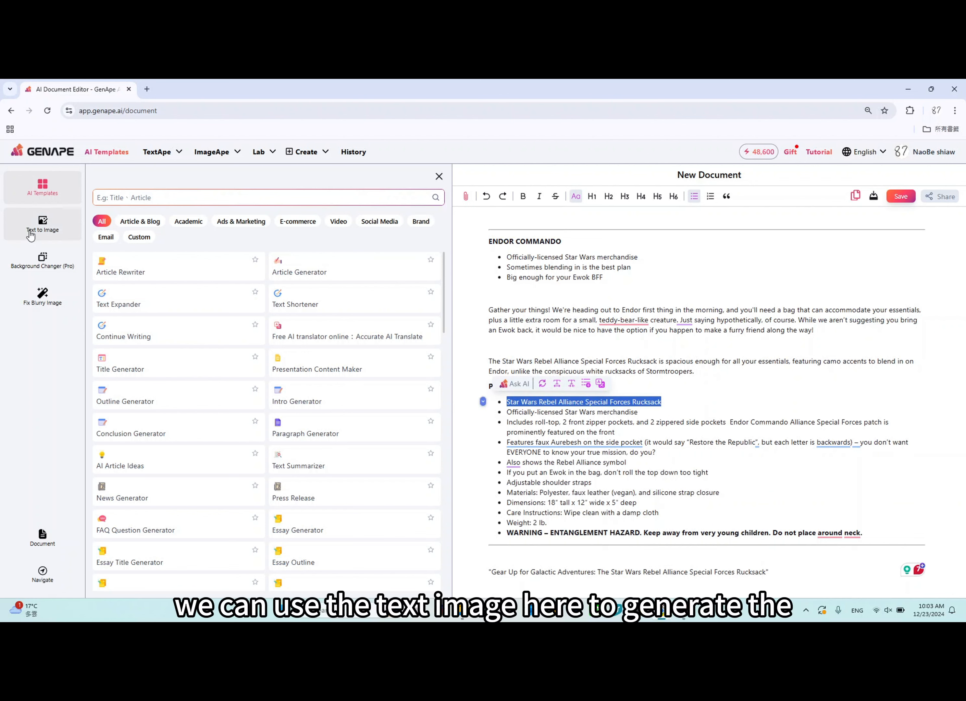
click(48, 232)
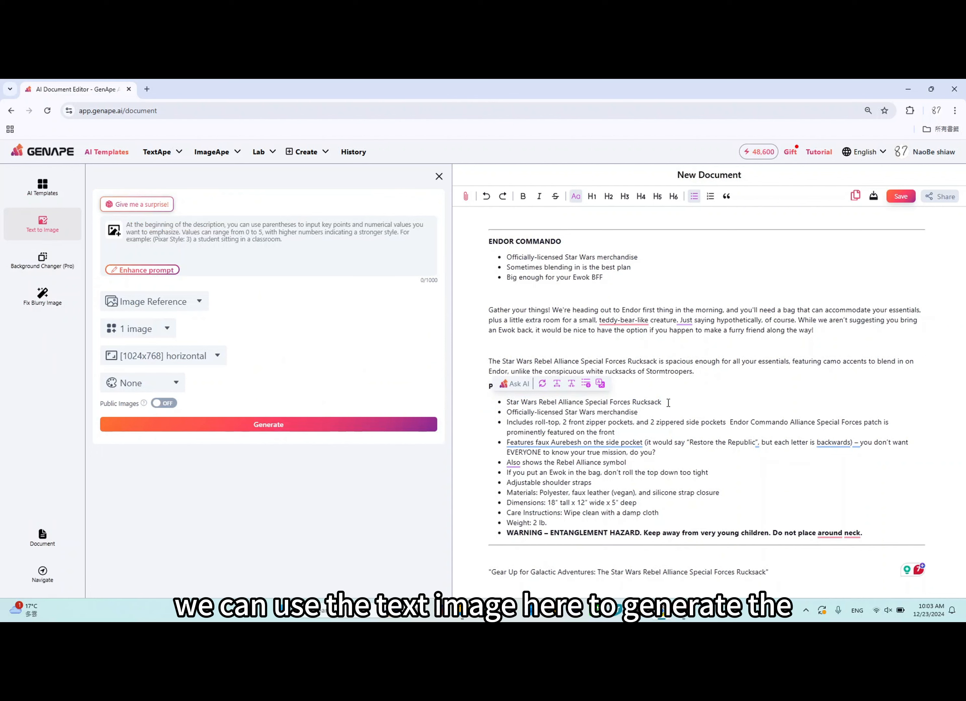
drag(667, 402, 508, 397)
key(ctrl+c)
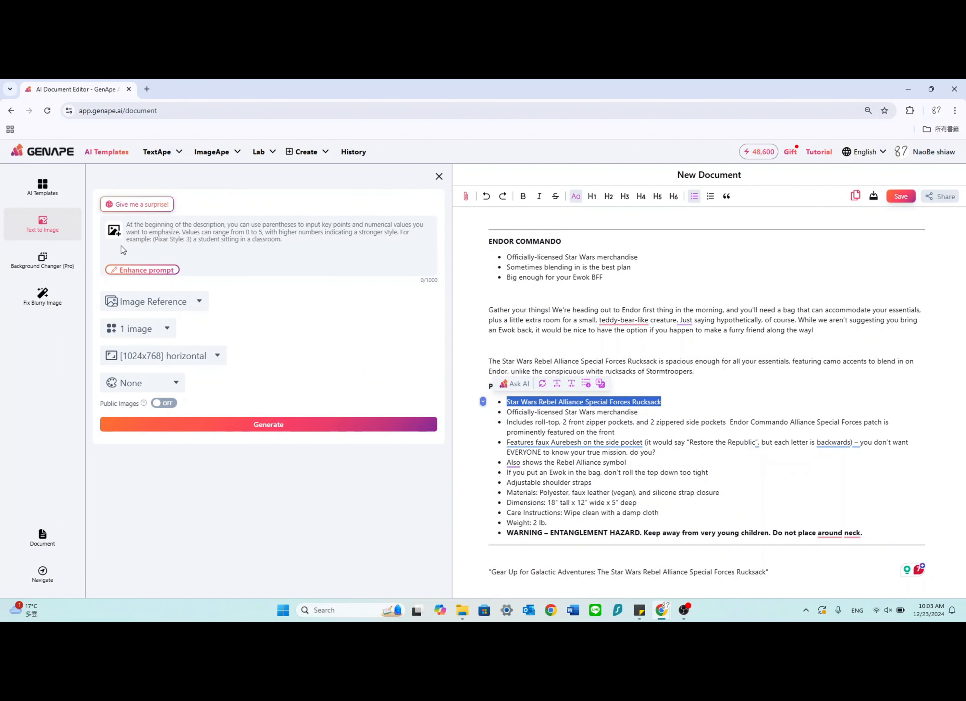
click(278, 223)
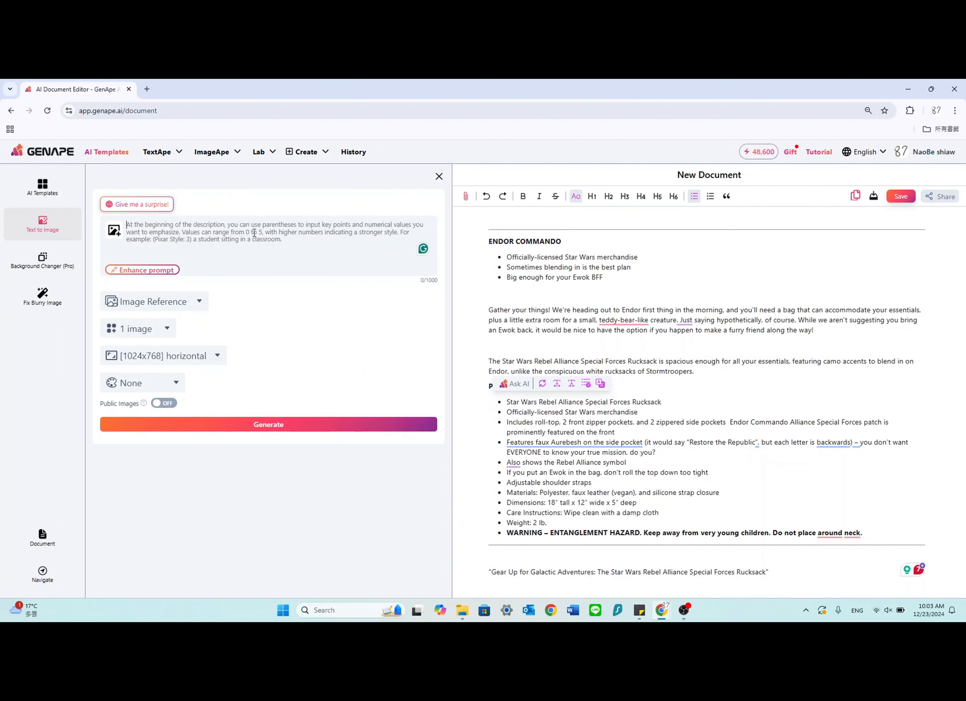
key(ctrl+v)
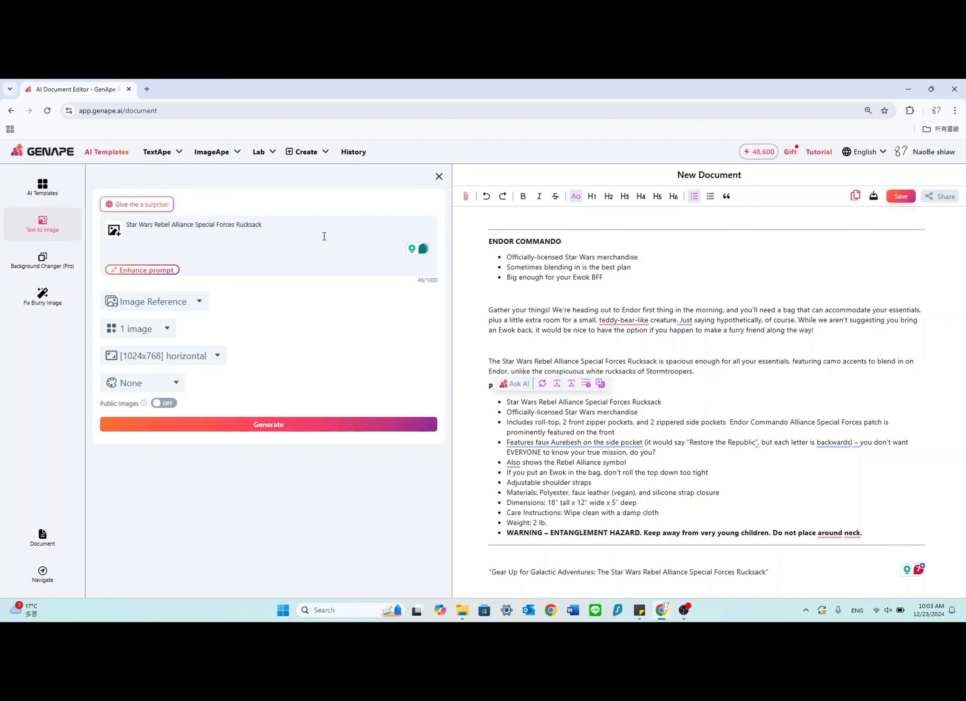
Look over the image reference and image count options for the generation
click(154, 301)
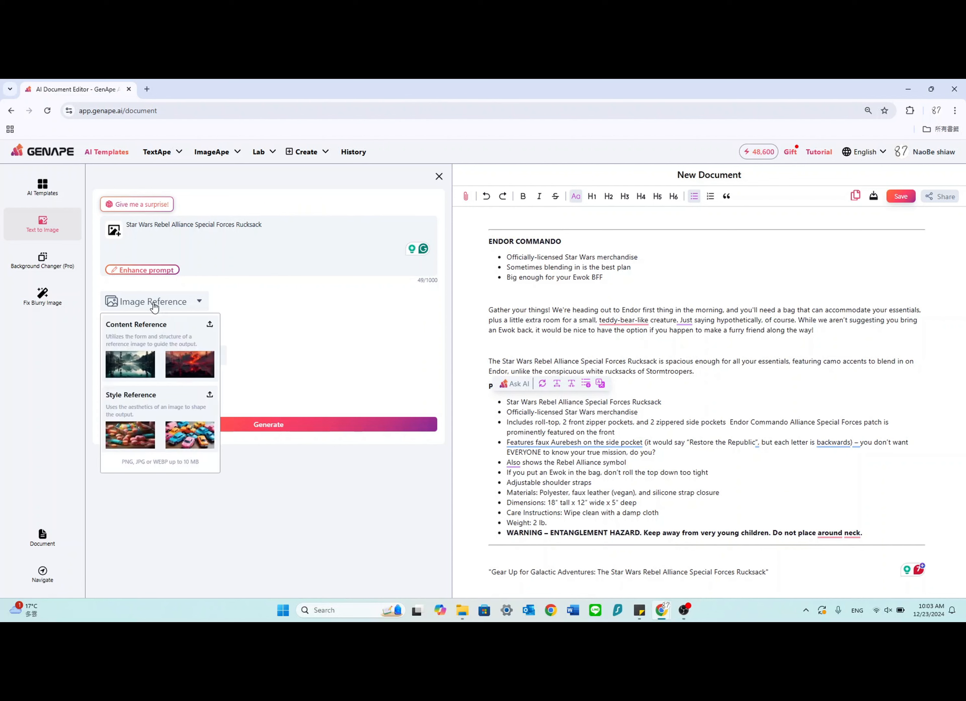
click(283, 316)
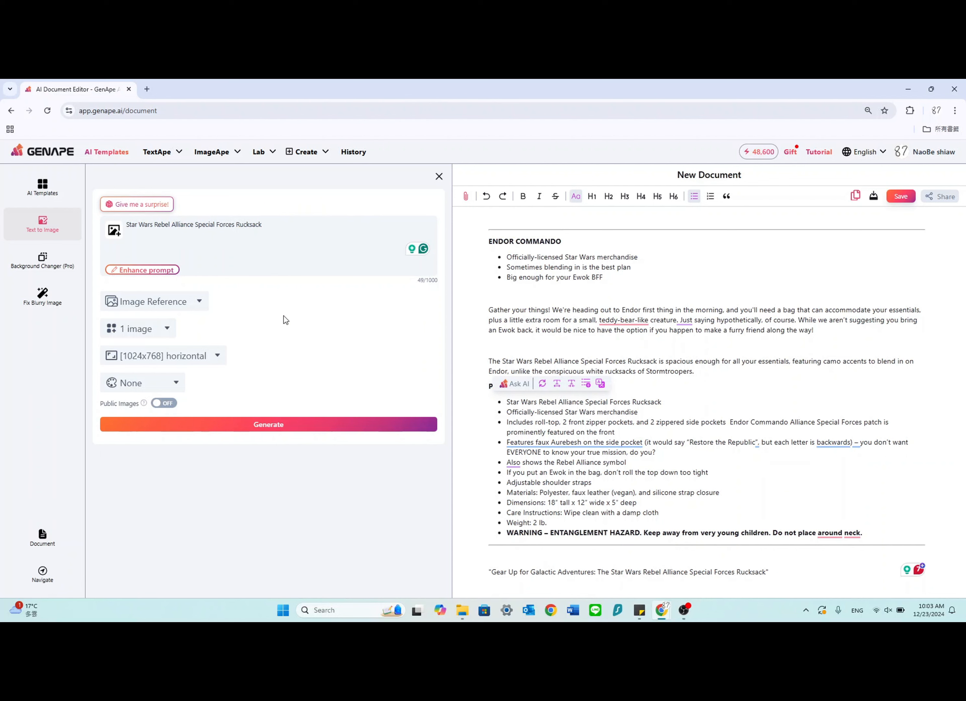
click(144, 338)
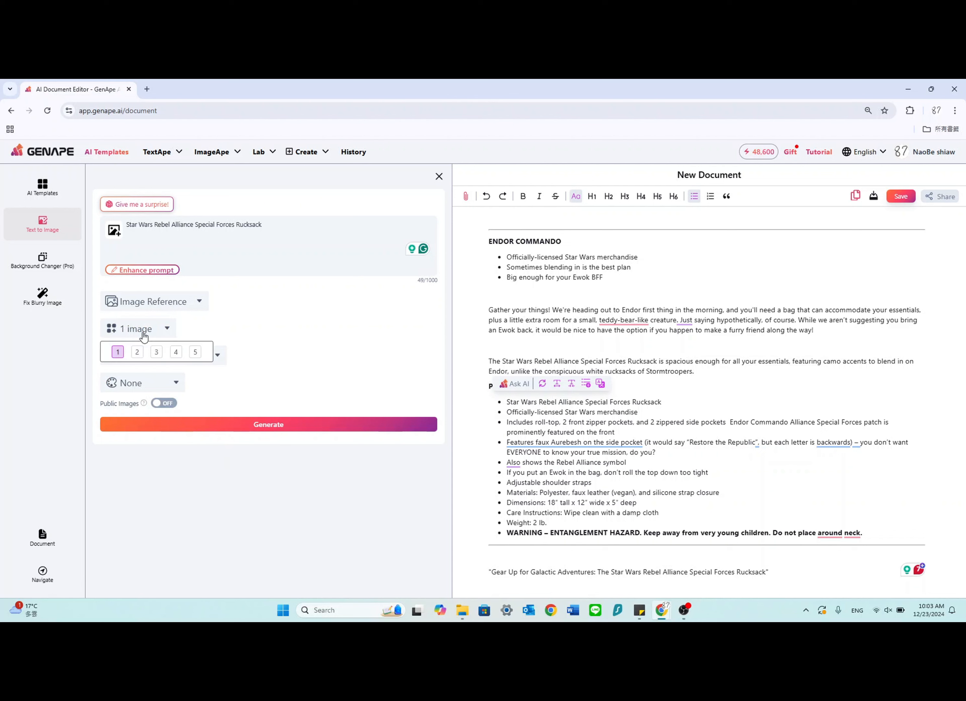
click(276, 322)
Set the image size to [1024x1024] square and generate the rucksack image
click(196, 358)
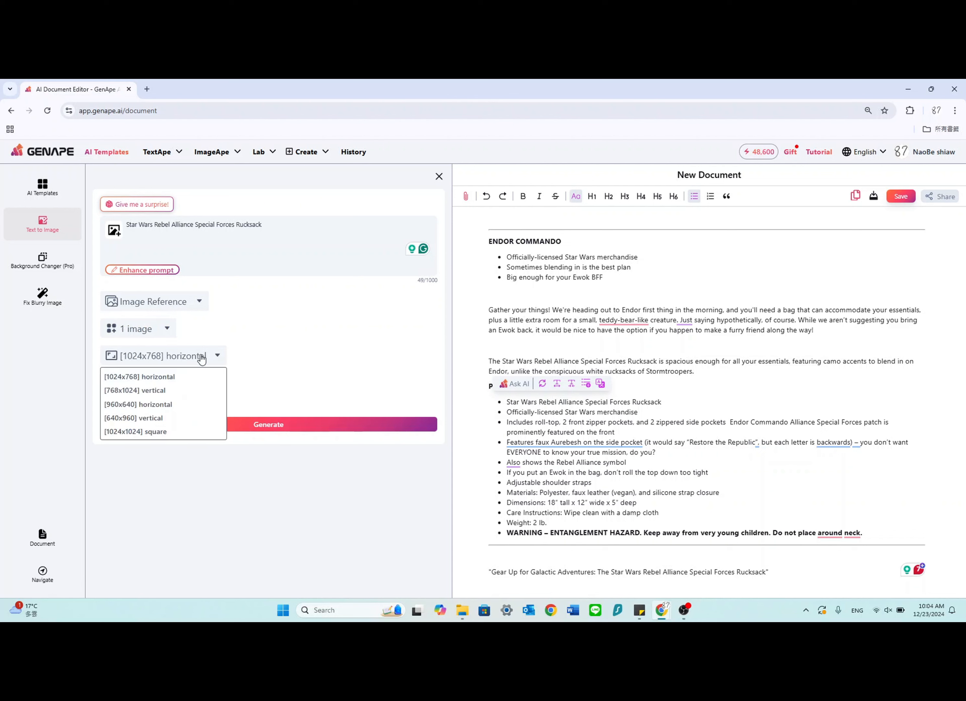
click(160, 432)
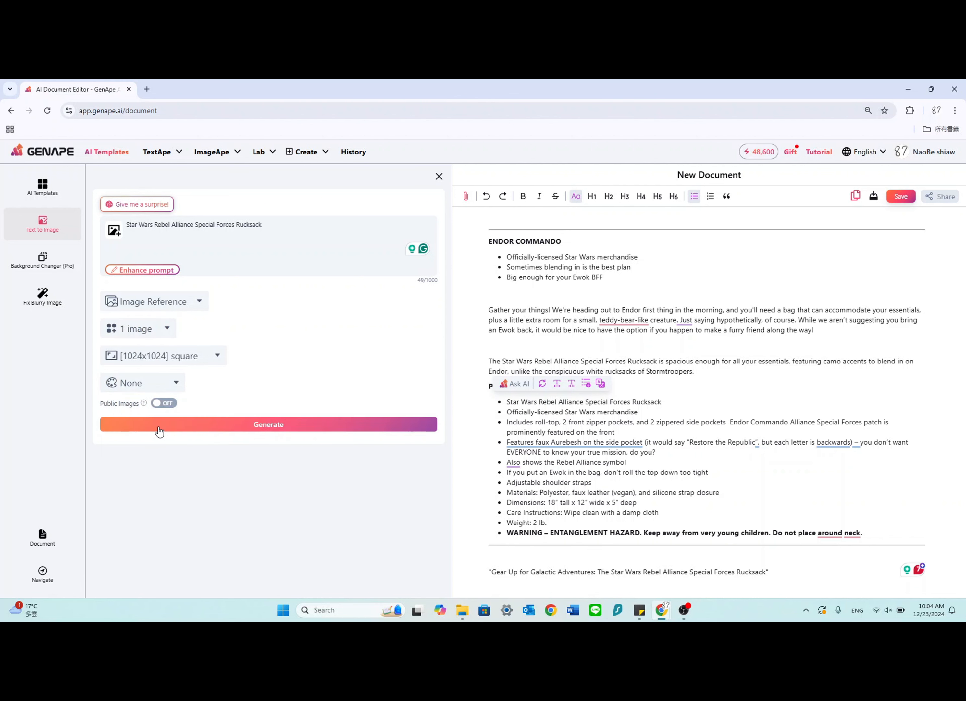
click(173, 382)
click(172, 382)
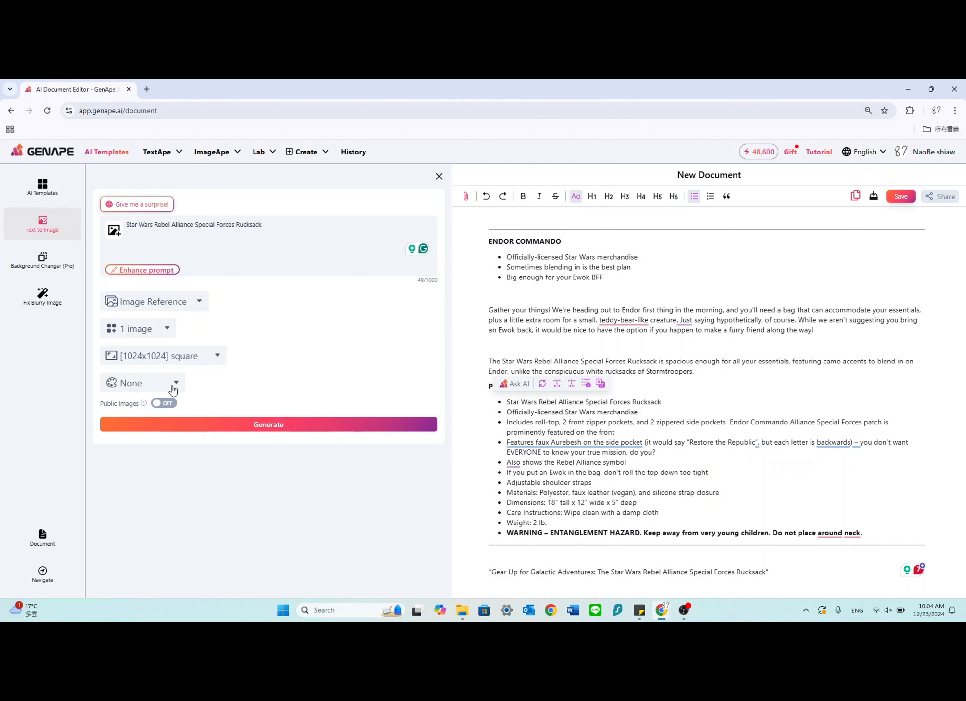
click(236, 424)
scroll(331, 504, down, 2)
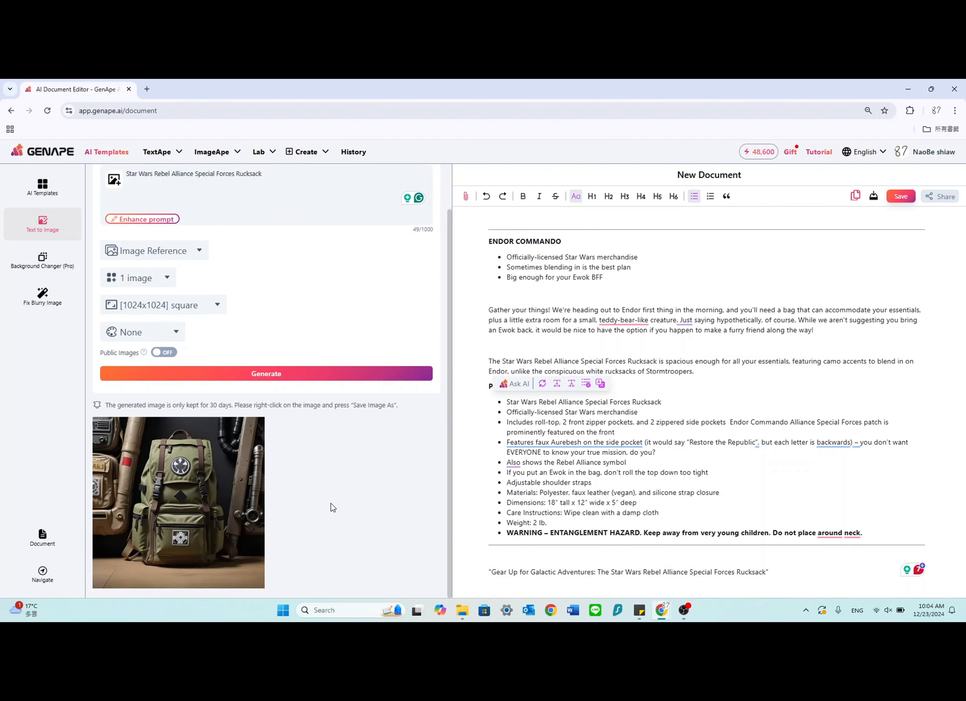
Add the generated rucksack image to the document and check it below the AI-written title
mouse_move(194, 503)
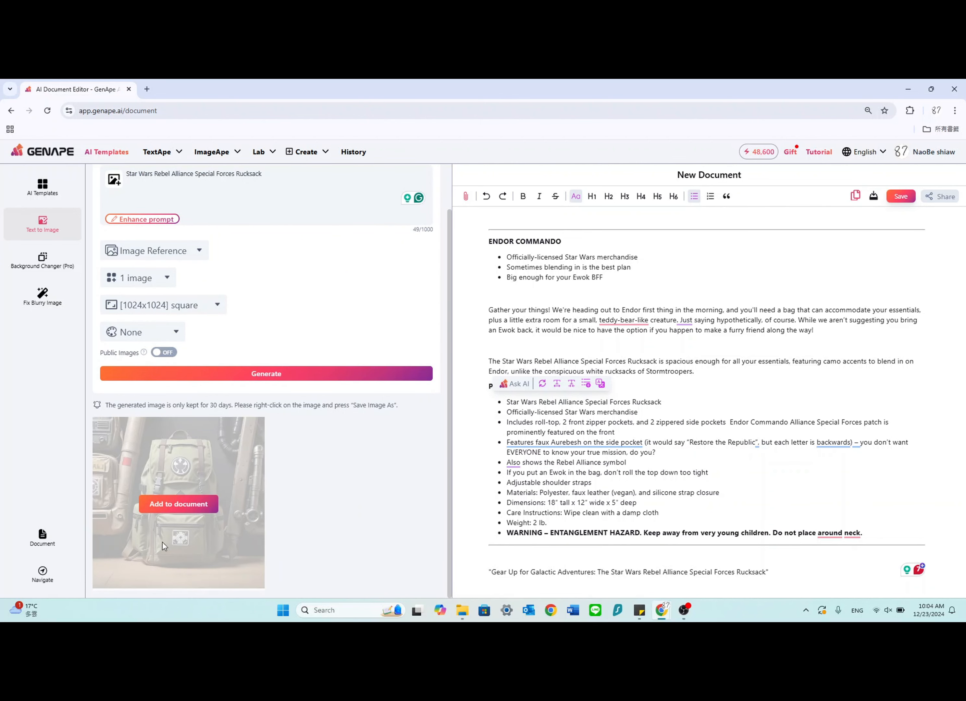
click(193, 509)
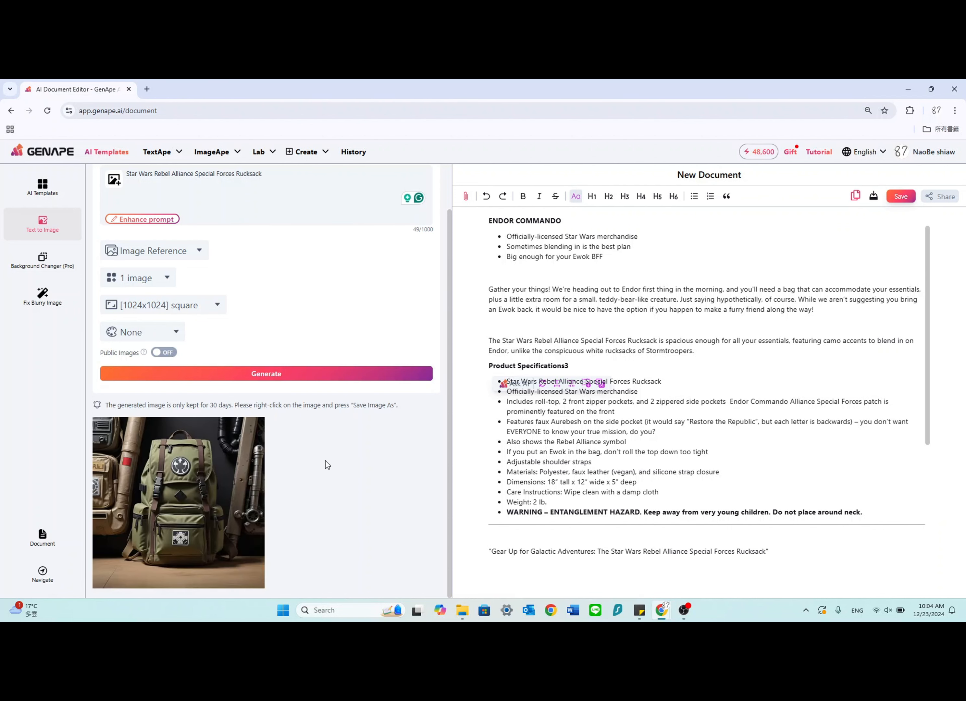
mouse_move(231, 476)
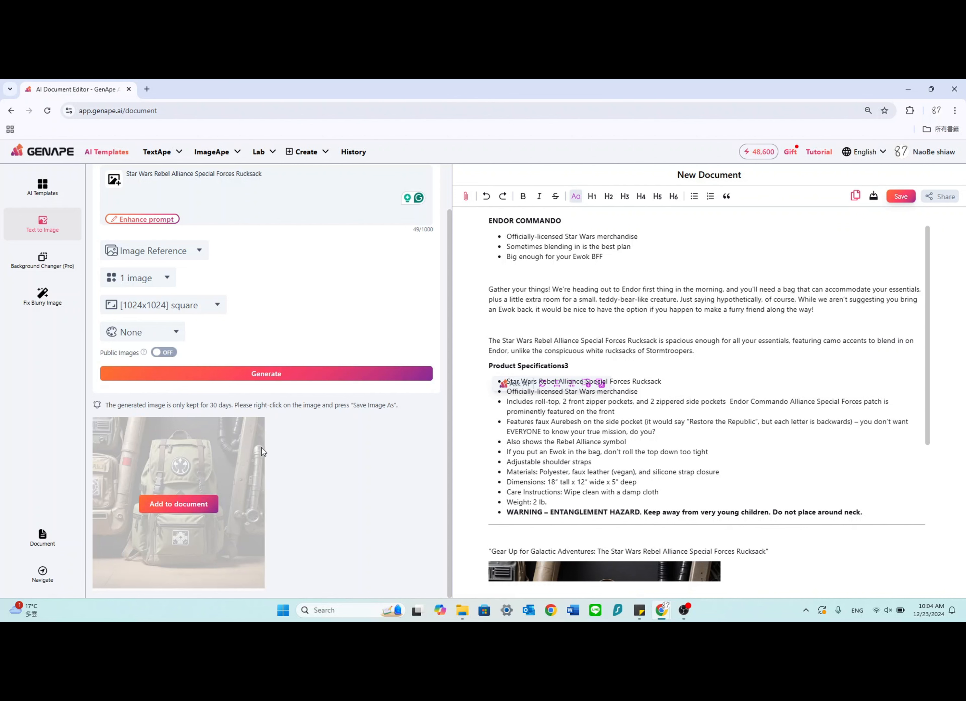
scroll(652, 525, down, 4)
mouse_move(186, 507)
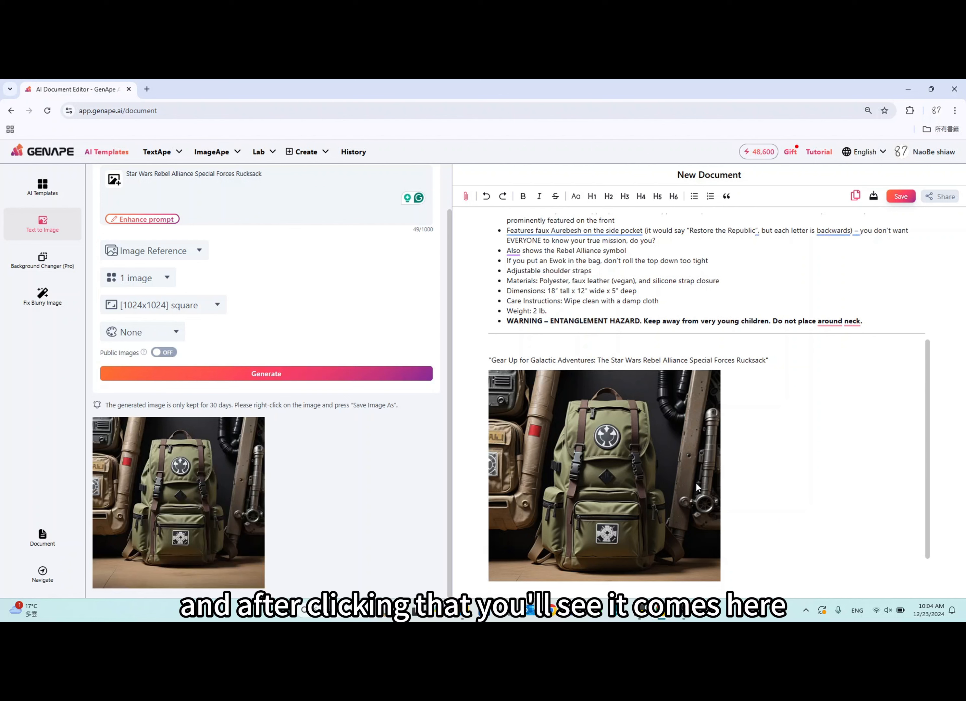
Move the generated rucksack image from the end of the document to the top, above the ENDOR COMMANDO heading
click(731, 462)
drag(648, 463, 638, 429)
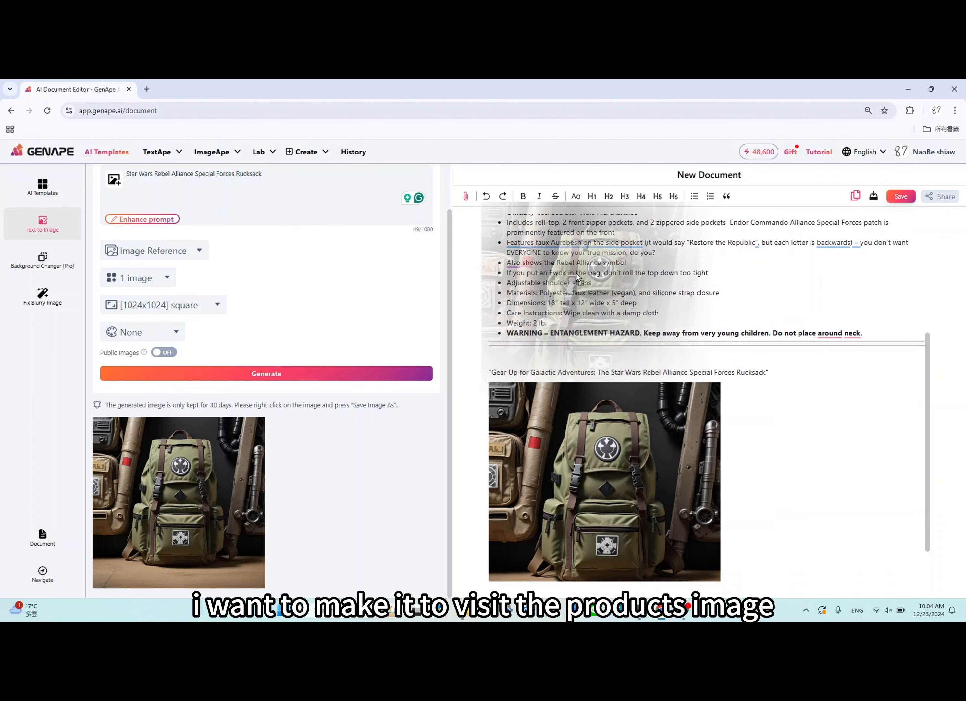
scroll(577, 273, up, 4)
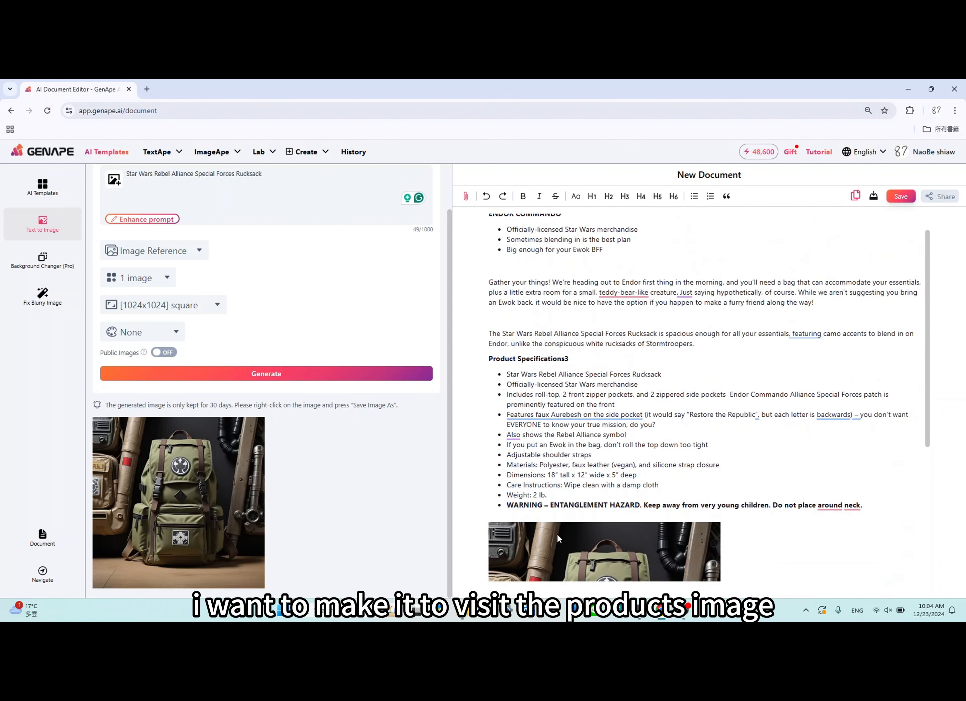
drag(558, 539, 590, 271)
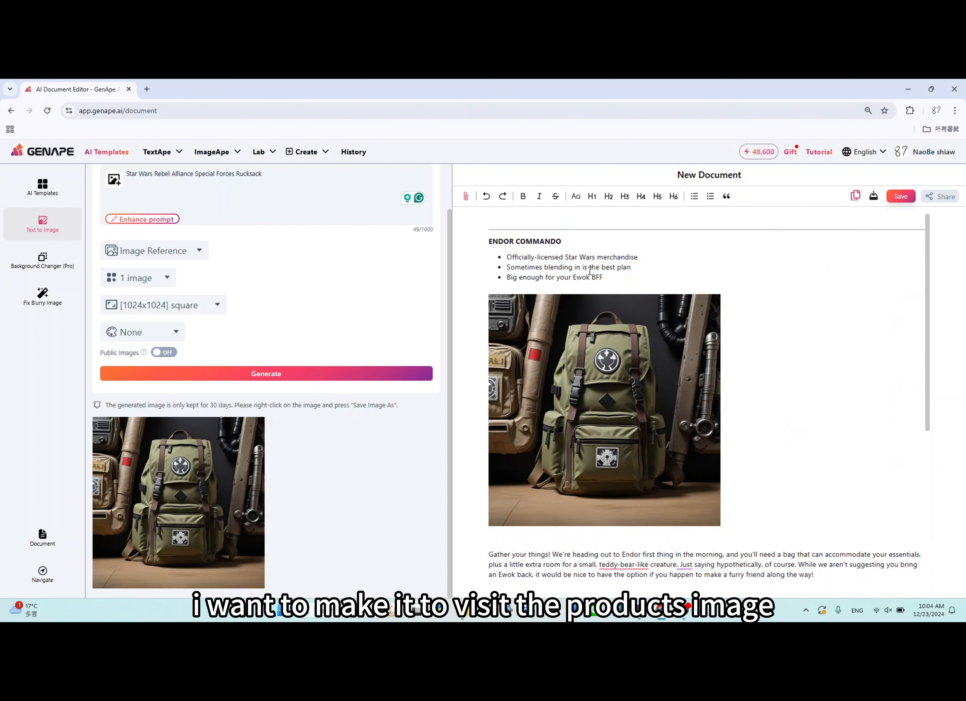
drag(575, 335, 573, 230)
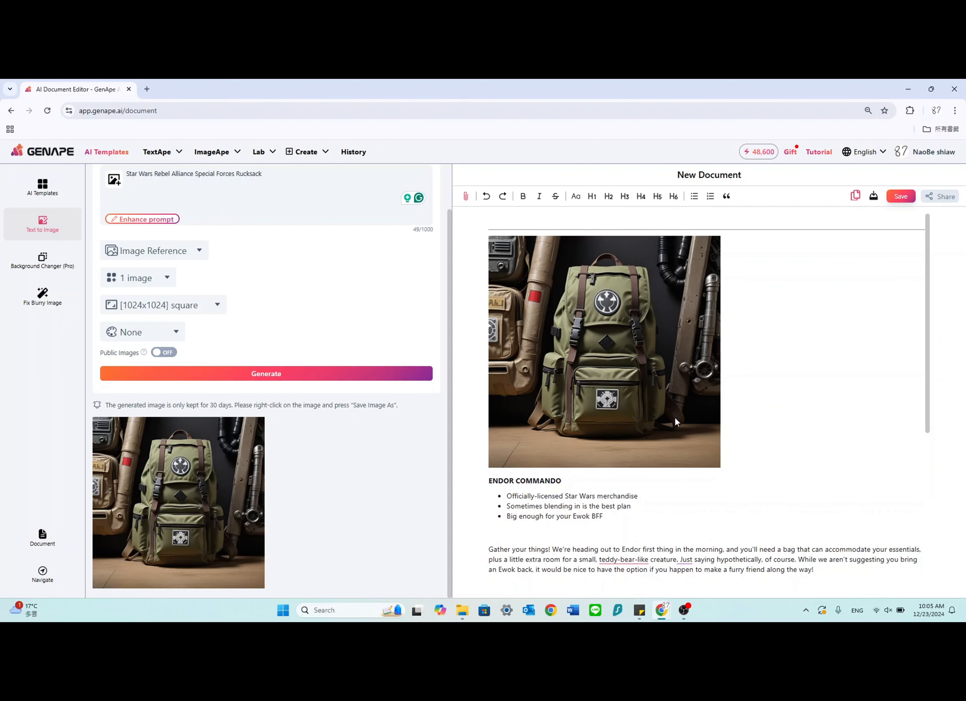
Move the title "Gear Up for Galactic Adventures: The Star Wars Rebel Alliance Special Forces Rucksack" from the document's end to the line above the image
scroll(676, 418, down, 5)
scroll(628, 449, up, 5)
scroll(626, 454, down, 5)
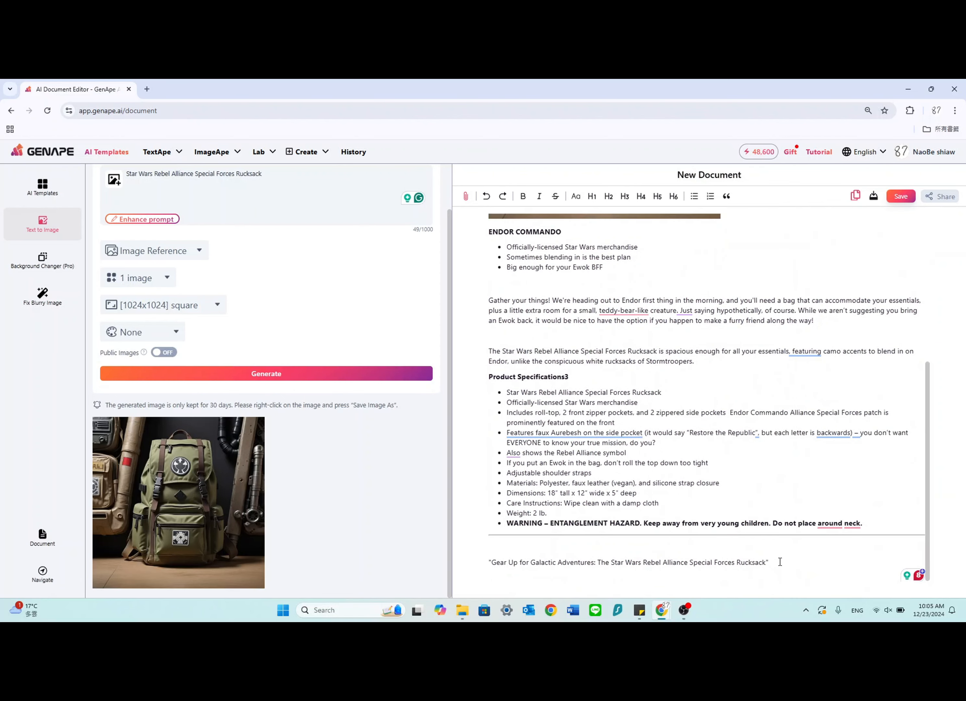
click(780, 562)
shift+click(492, 561)
key(ctrl+c)
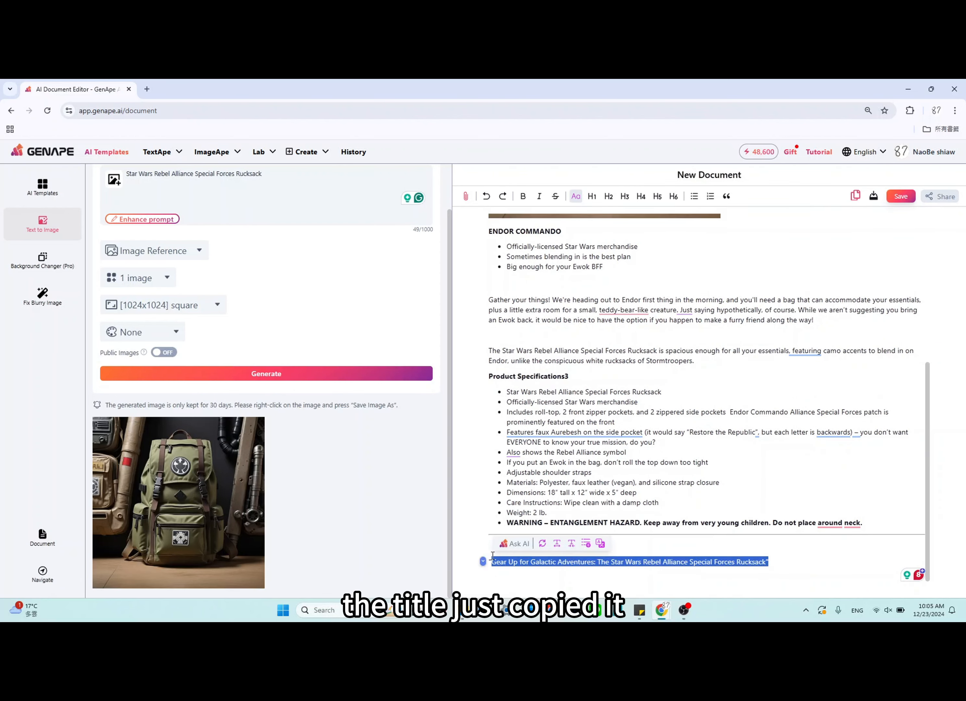
scroll(406, 545, up, 2)
scroll(606, 430, up, 5)
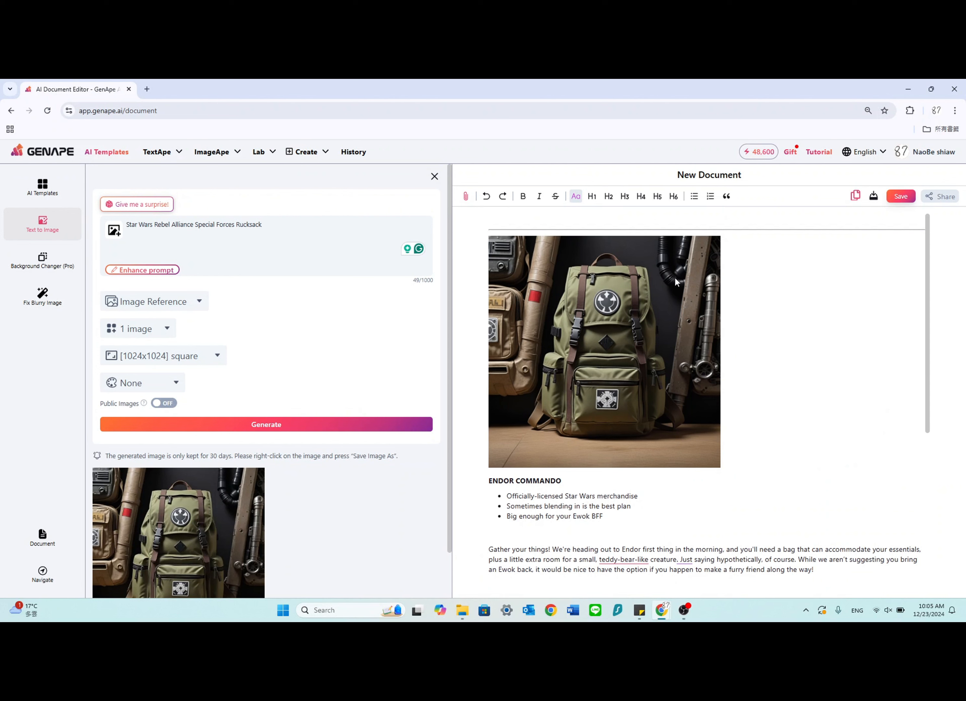
click(689, 223)
key(ctrl+v)
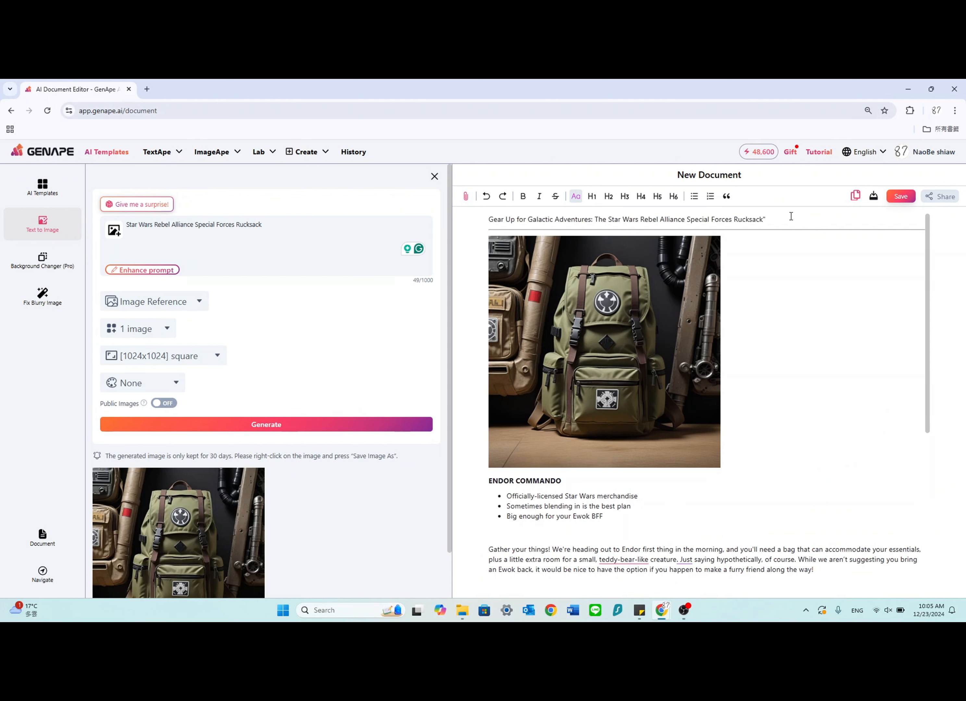
Format the title line above the rucksack image as a level 1 heading (H1)
drag(790, 216, 491, 208)
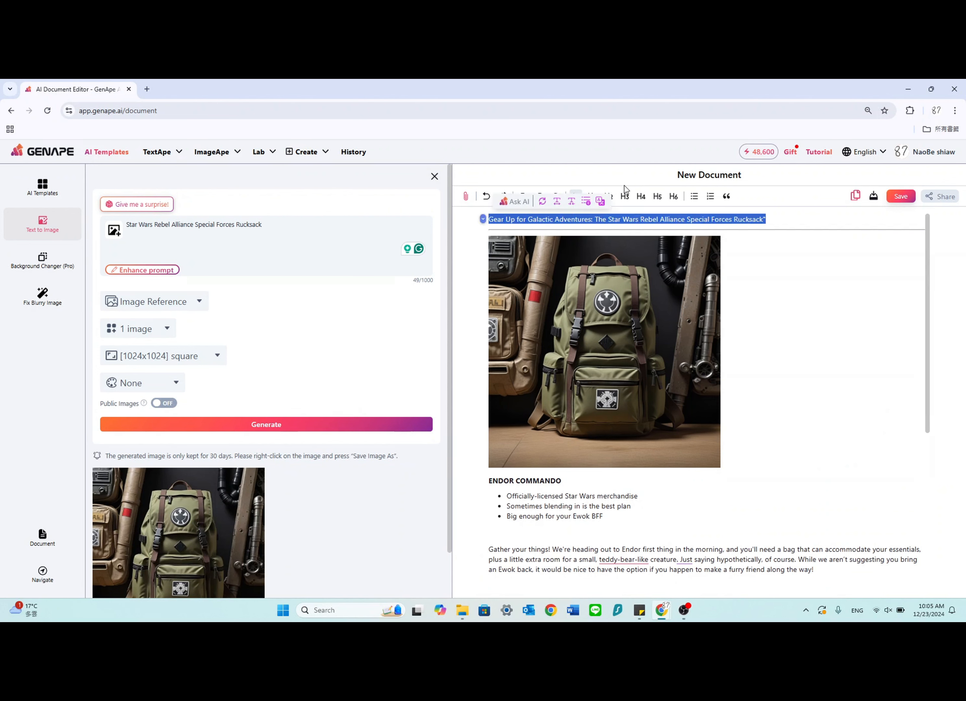
click(750, 194)
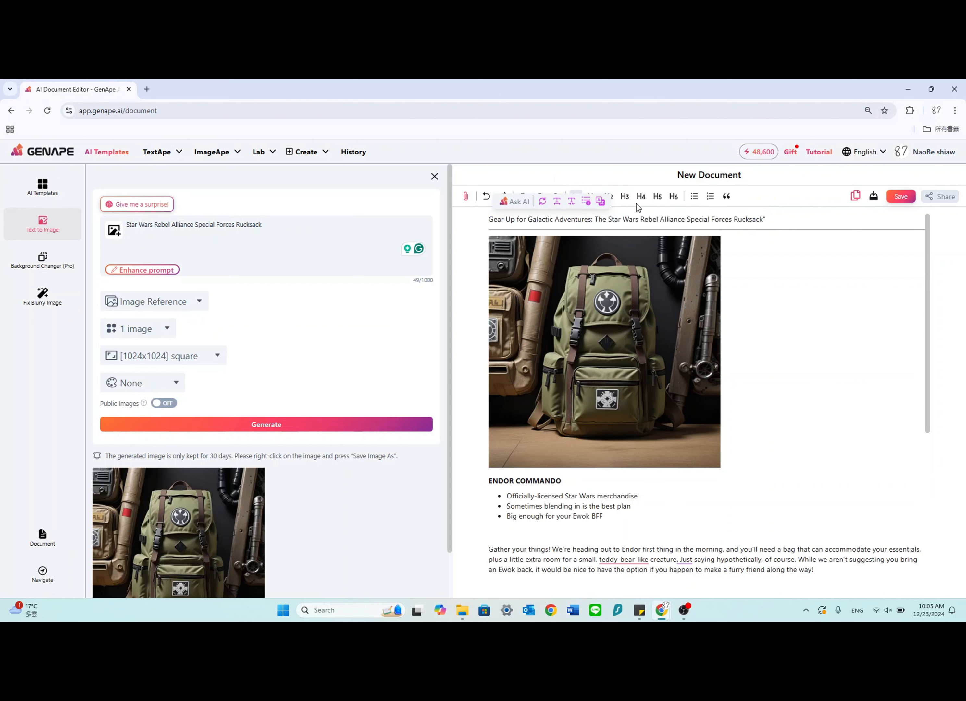
click(640, 197)
drag(724, 224, 484, 219)
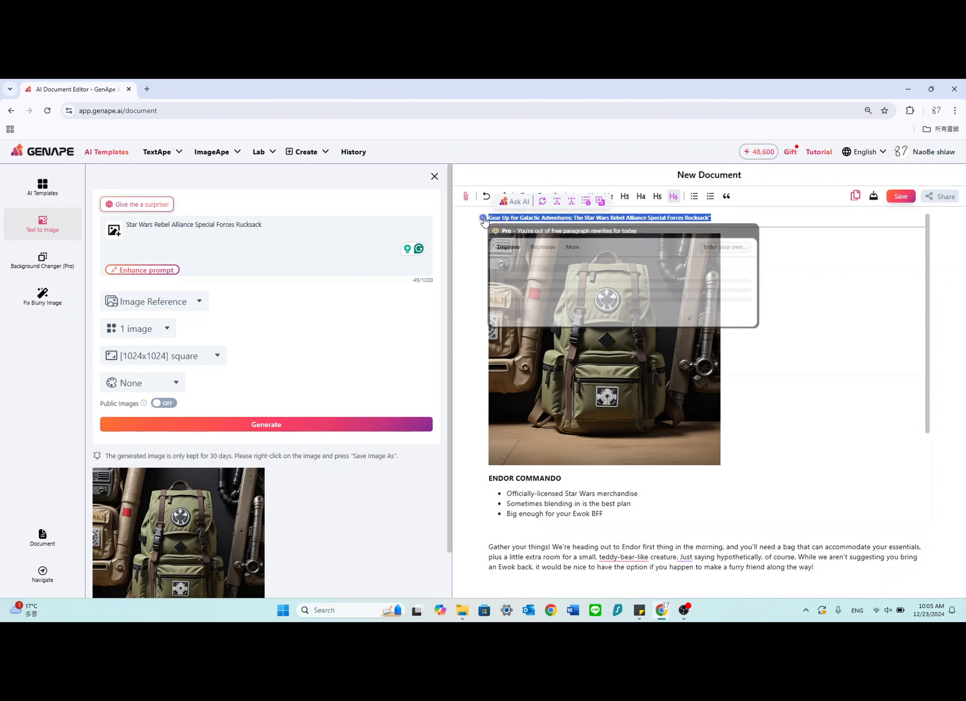
click(594, 195)
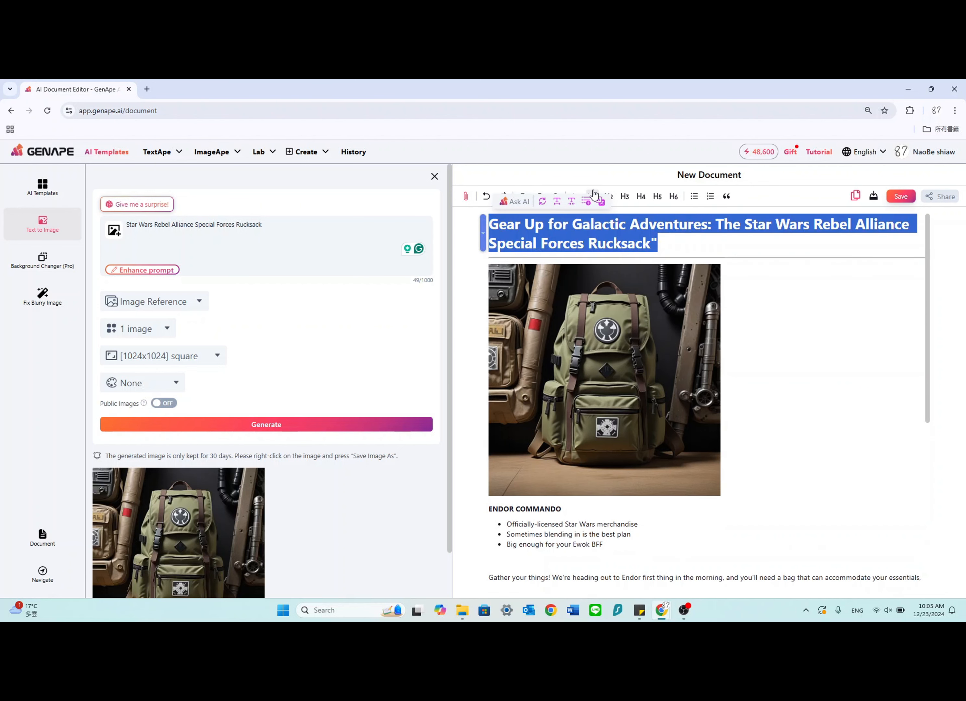
click(681, 229)
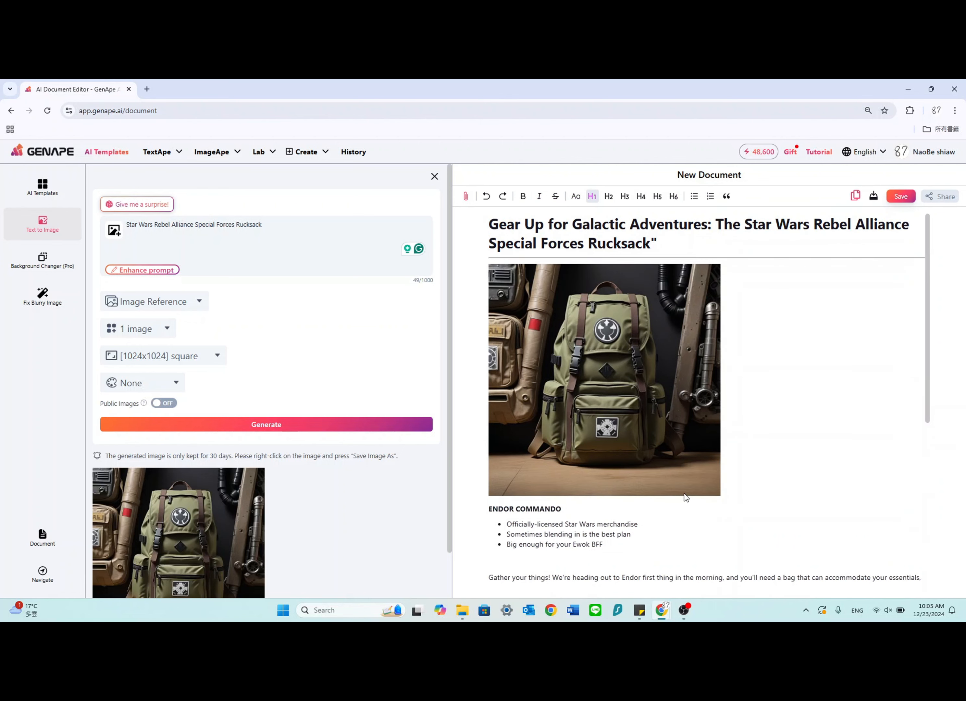
Copy the whole document's text to the clipboard and check the Microsoft Word and PDF download options
scroll(684, 493, down, 7)
scroll(688, 381, up, 7)
scroll(777, 339, down, 6)
scroll(777, 339, up, 6)
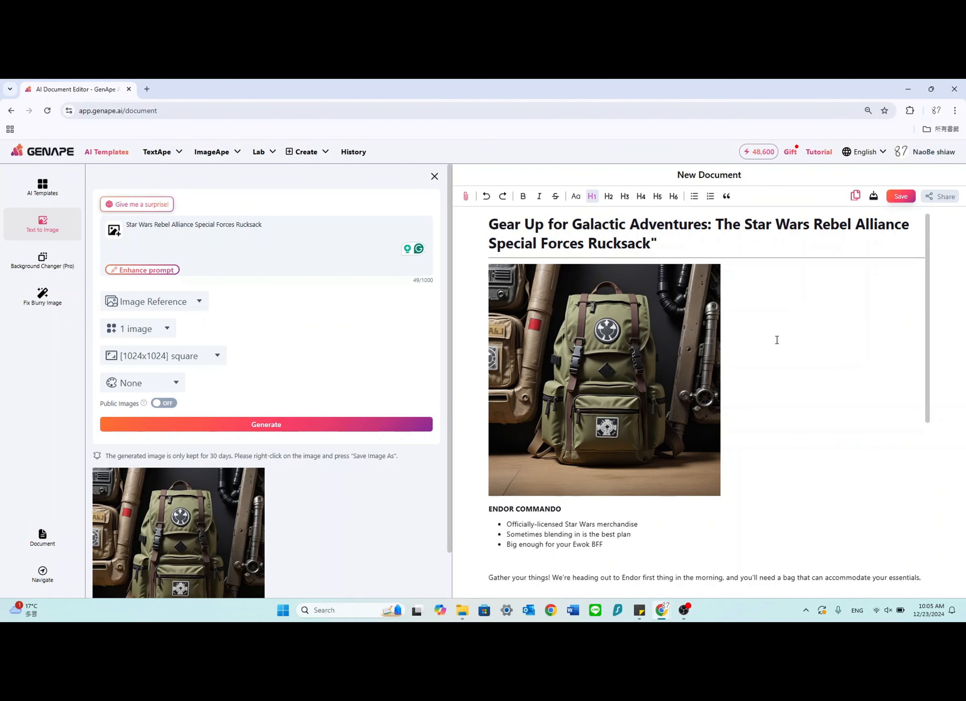
click(856, 197)
scroll(825, 364, down, 6)
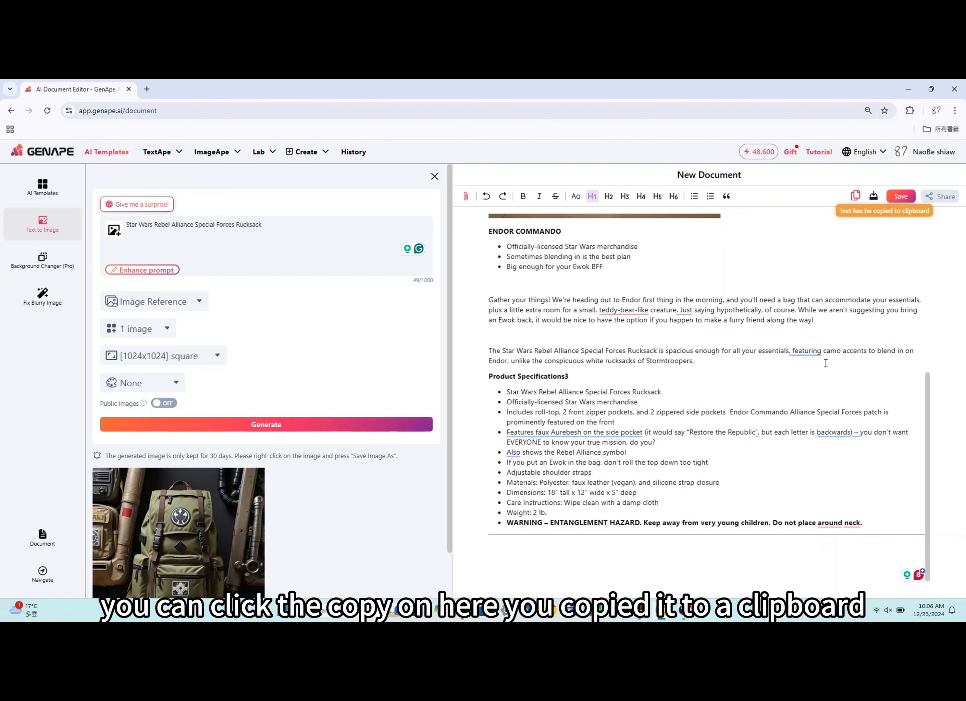
scroll(825, 363, up, 6)
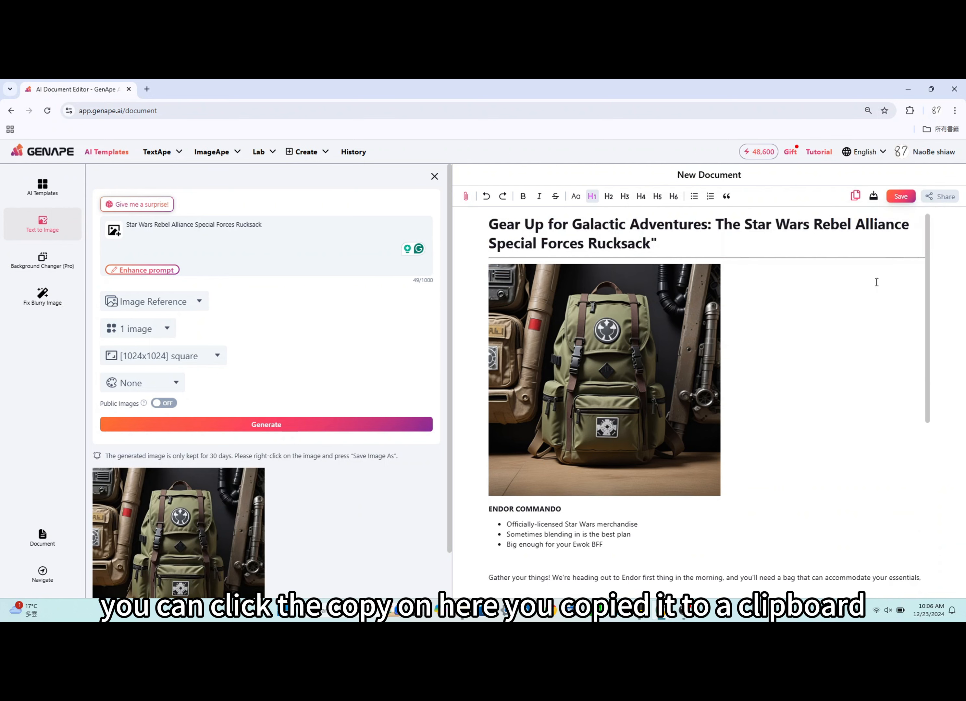
scroll(813, 354, down, 3)
scroll(818, 341, up, 3)
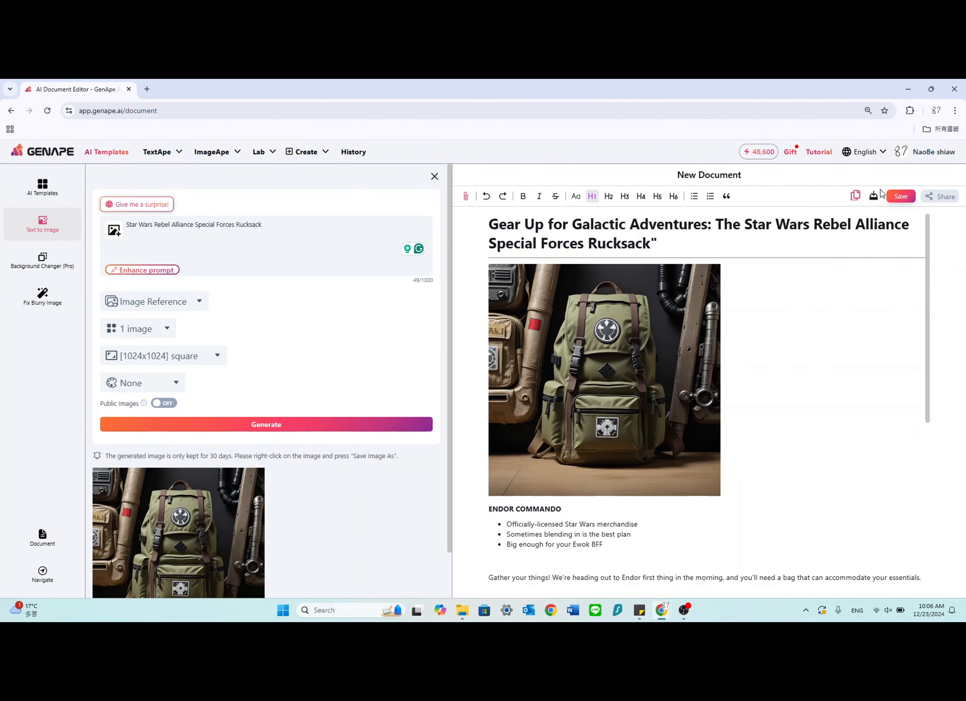
click(874, 199)
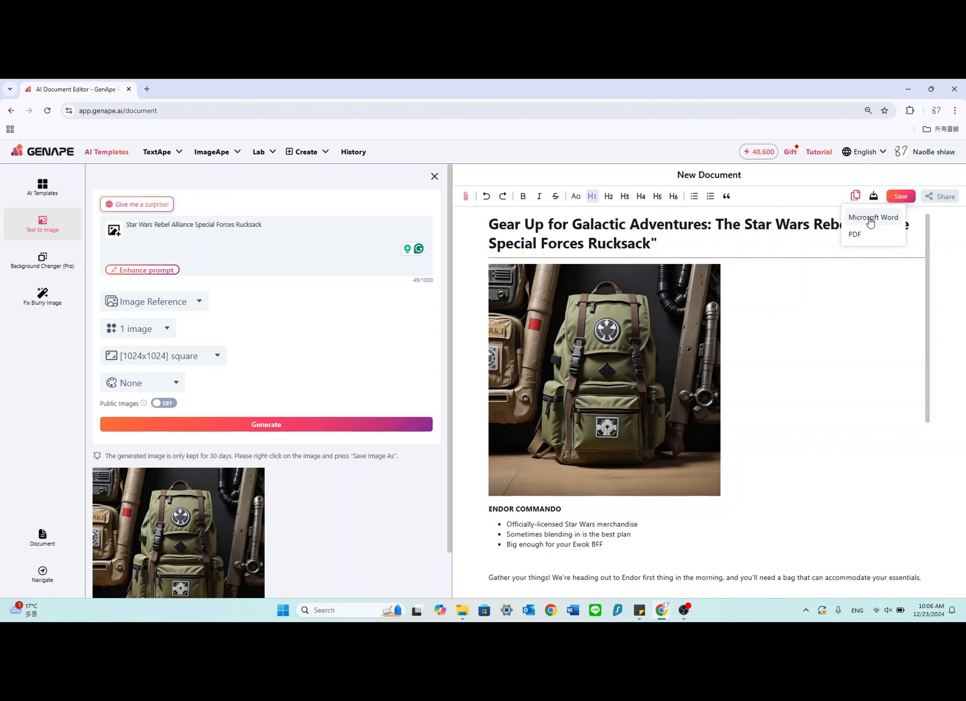
click(480, 307)
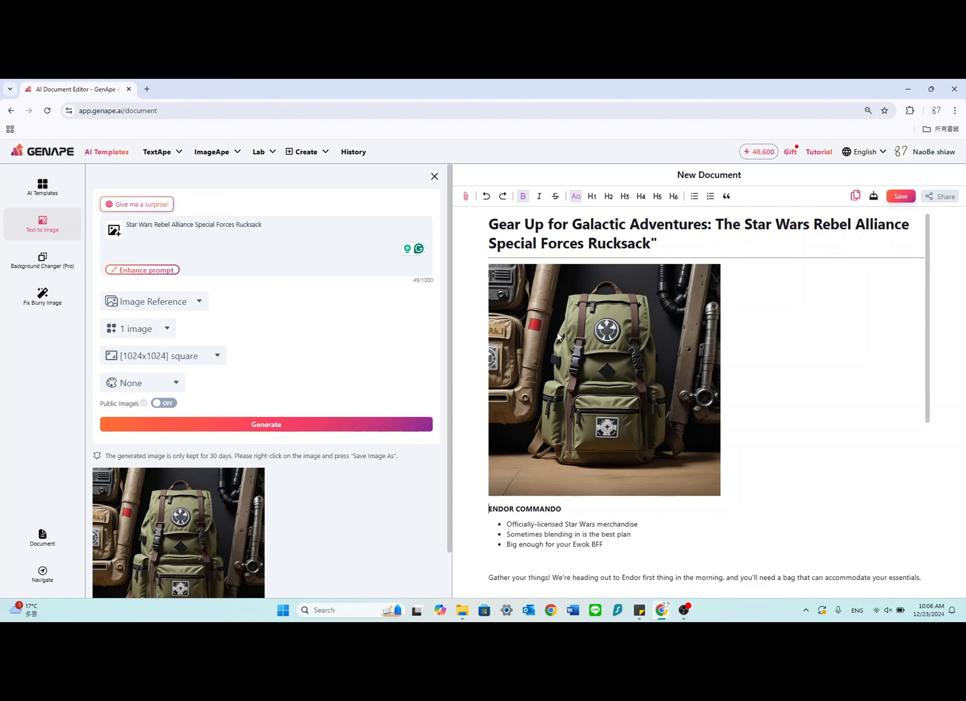
Look over the Background Changer (Pro) and Fix Blurry Image tools and their upload options without uploading a file
click(49, 258)
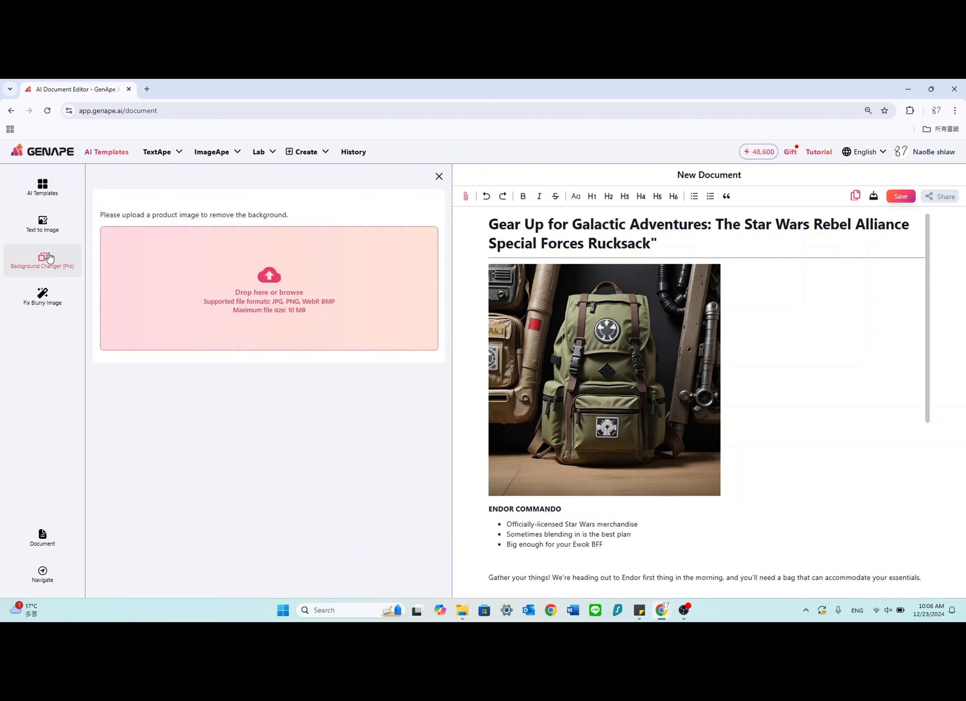
click(72, 295)
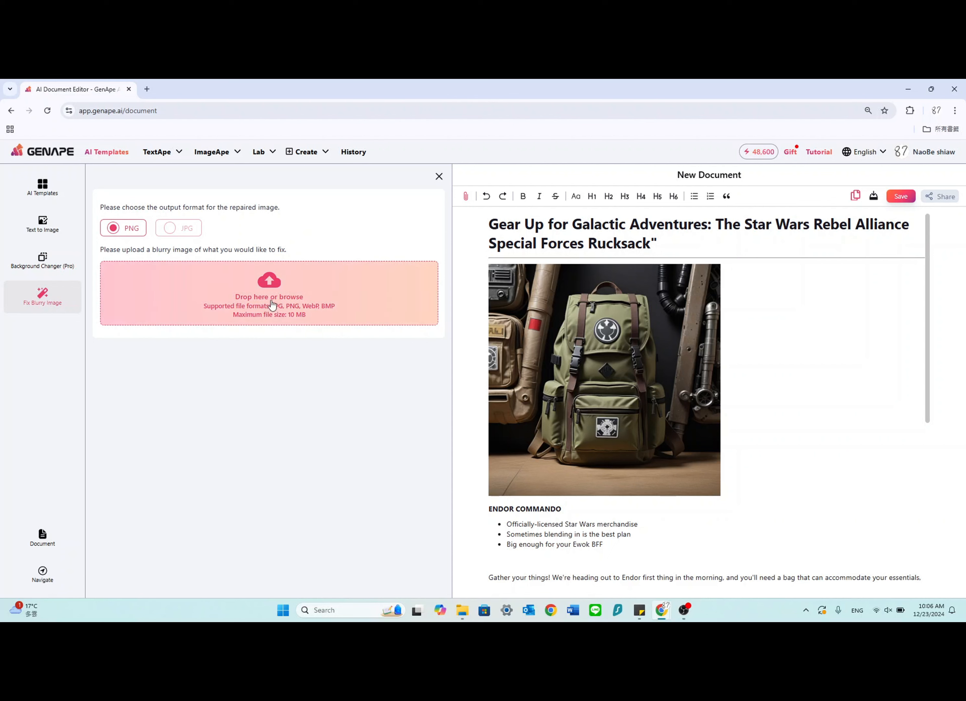
click(335, 315)
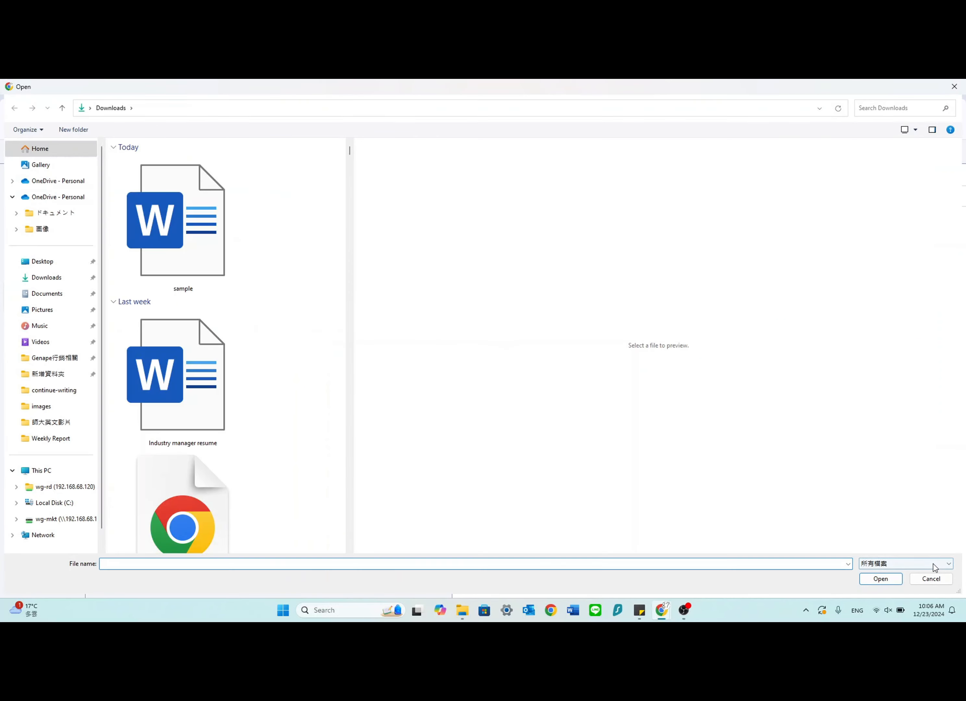
click(927, 579)
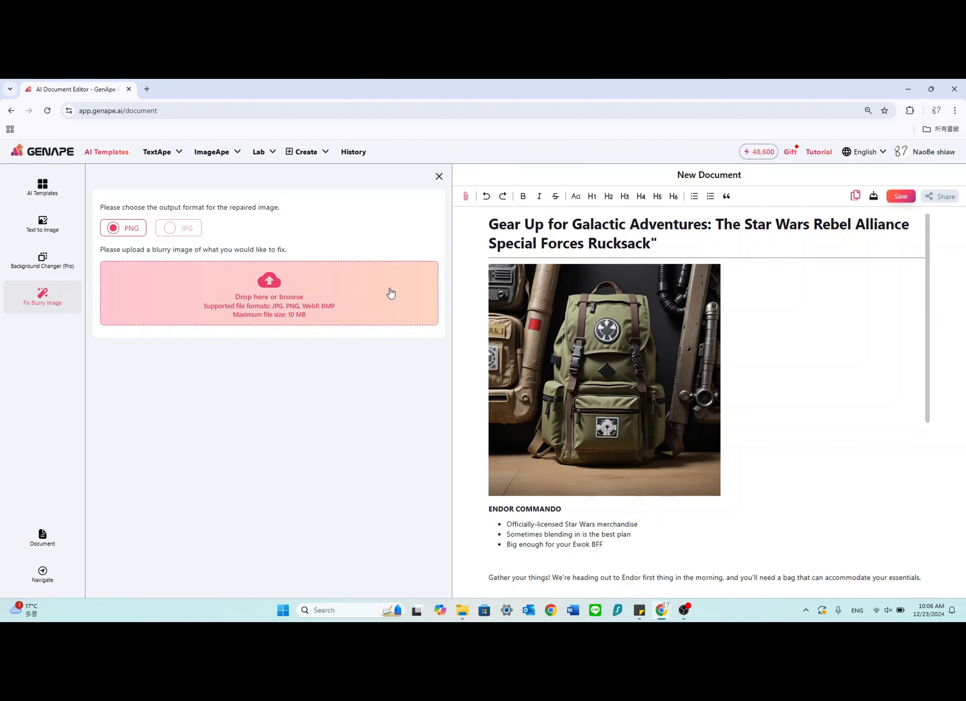
click(42, 261)
scroll(802, 303, down, 4)
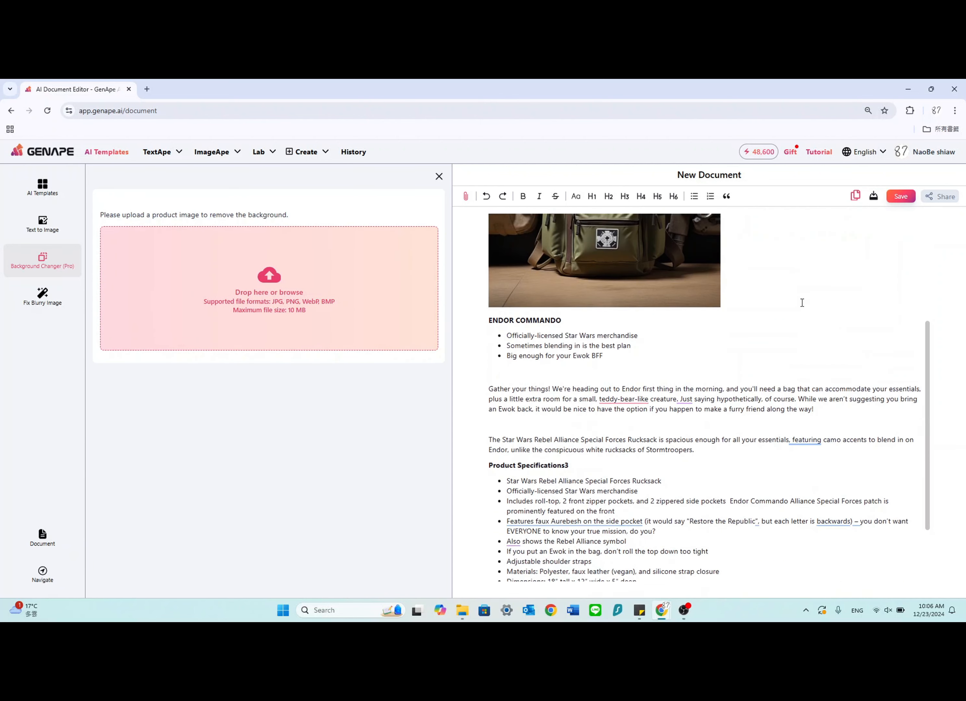
scroll(802, 302, down, 2)
scroll(802, 302, up, 6)
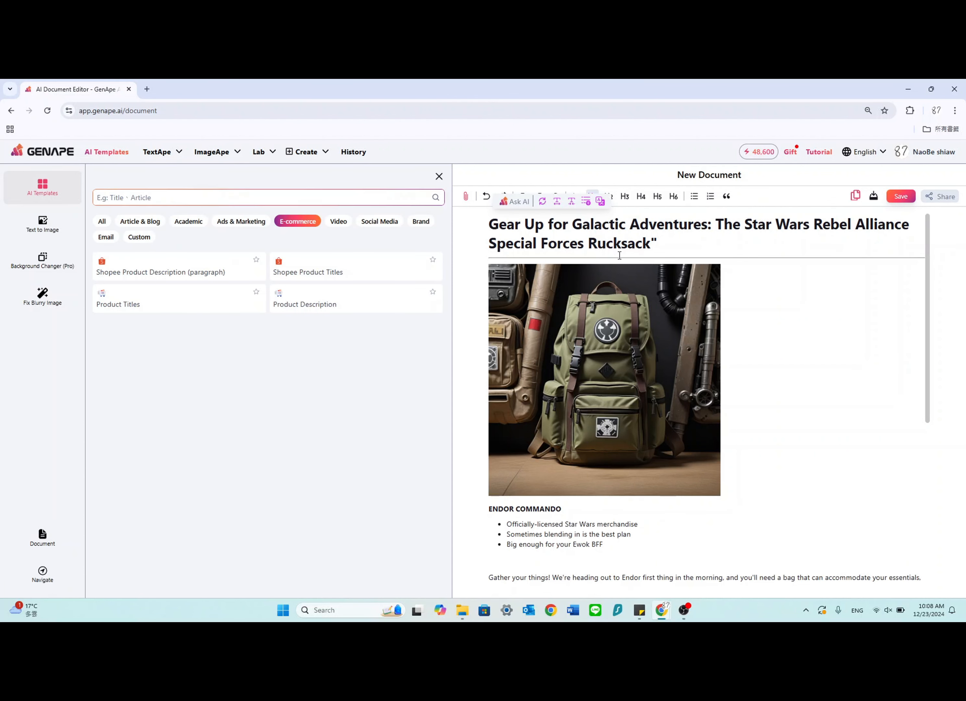
Highlight the document's main title and open the Shopee Product Titles template from the E-commerce AI templates
drag(665, 226, 505, 223)
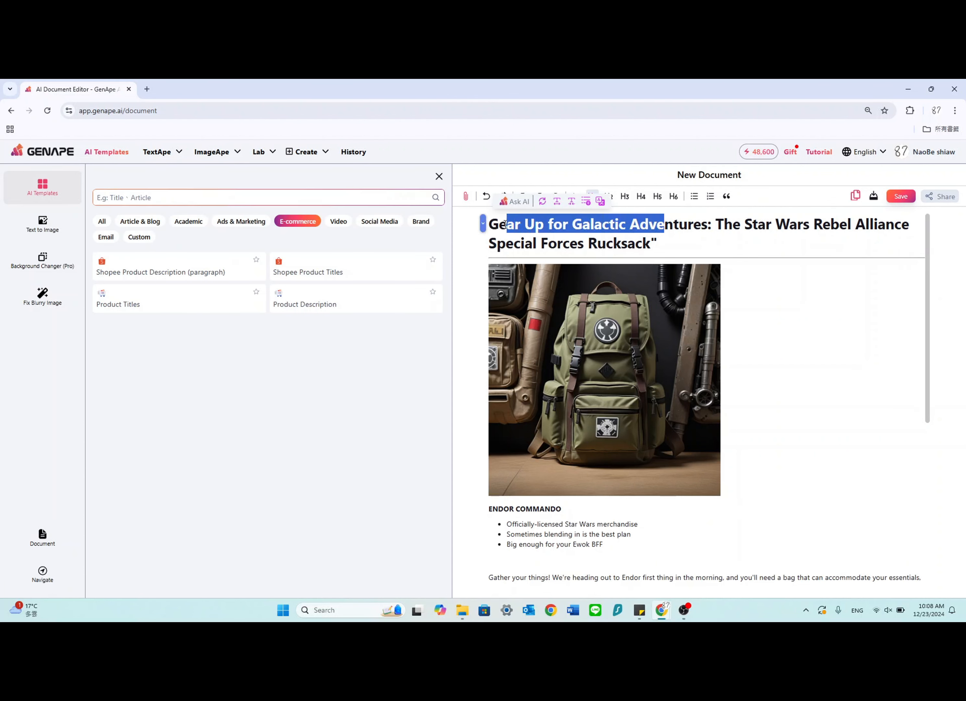
drag(659, 243, 493, 230)
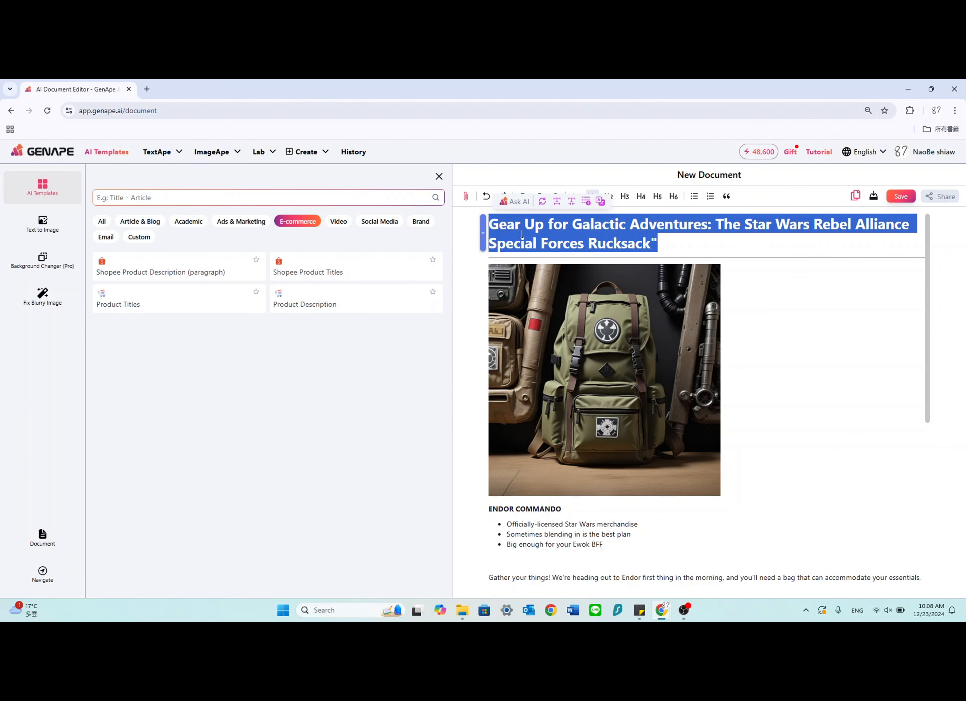
click(348, 274)
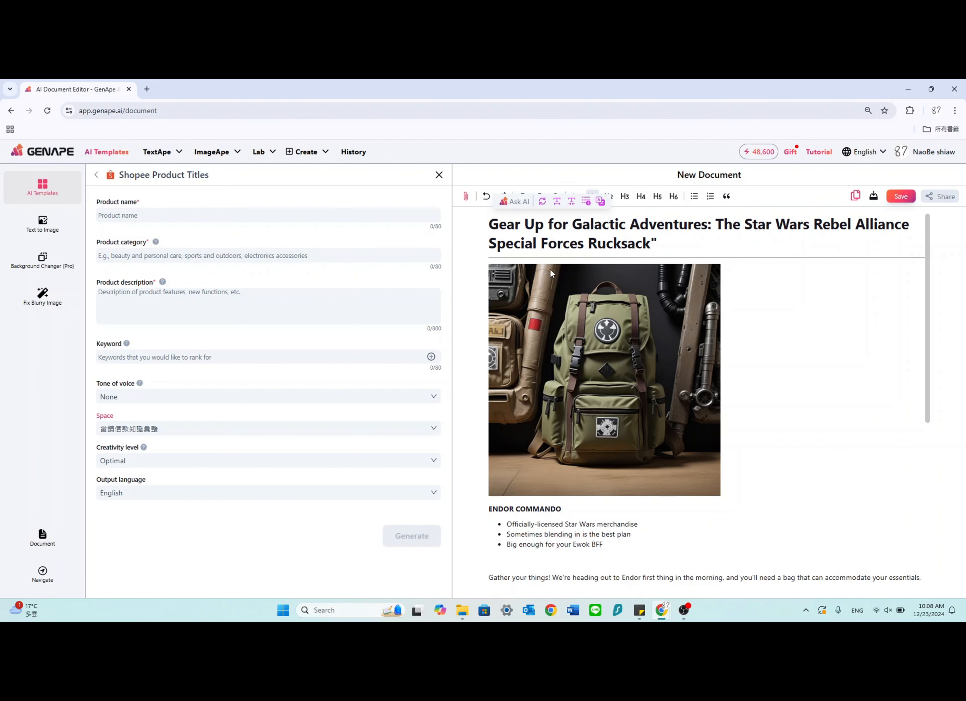
Select "Star Wars Rebel Alliance Special Forces Rucksack" in the document's Product Specifications list
scroll(601, 357, down, 6)
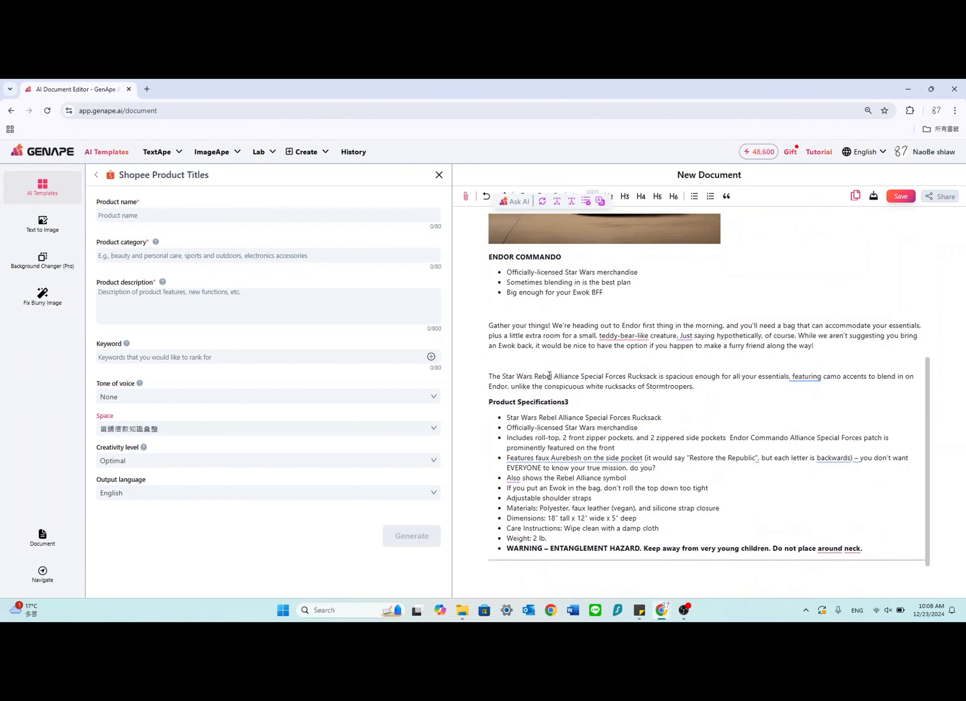
scroll(568, 403, down, 1)
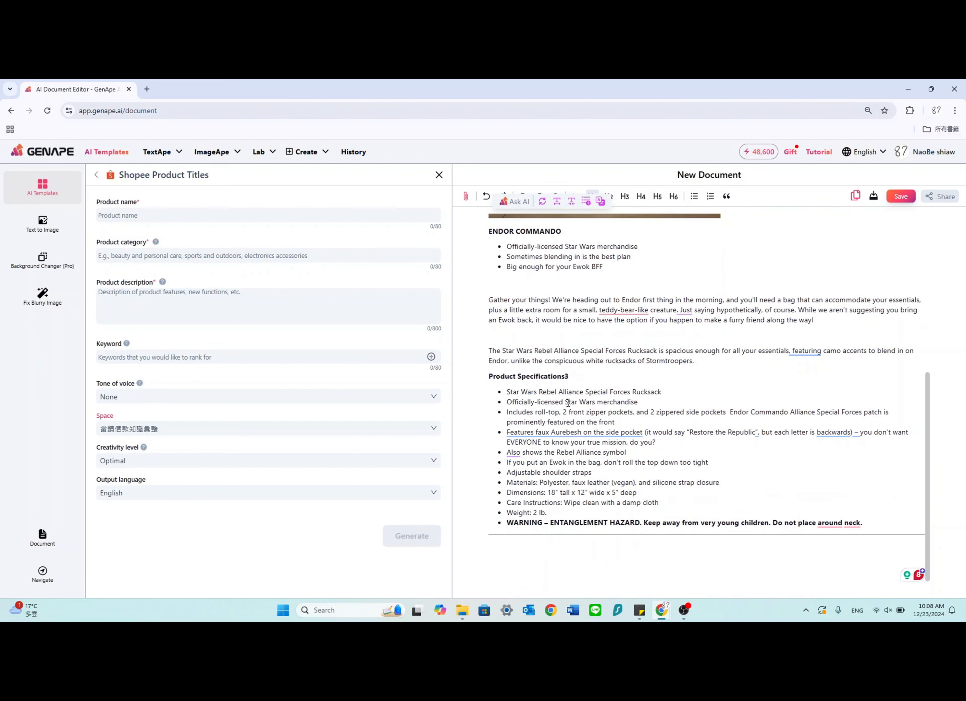
scroll(615, 353, up, 7)
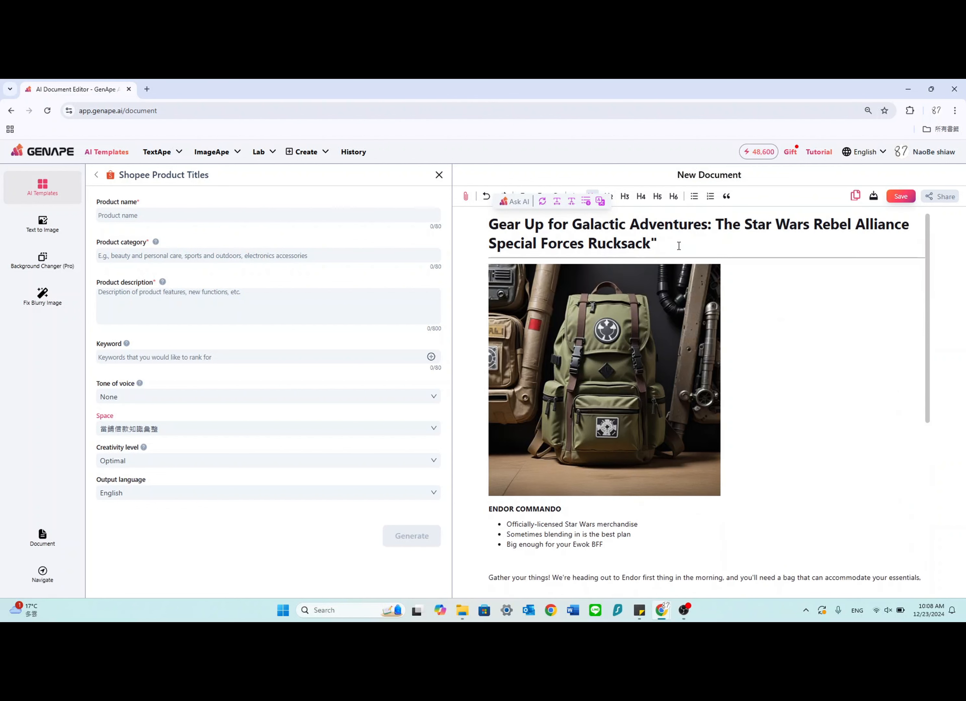
scroll(679, 245, down, 7)
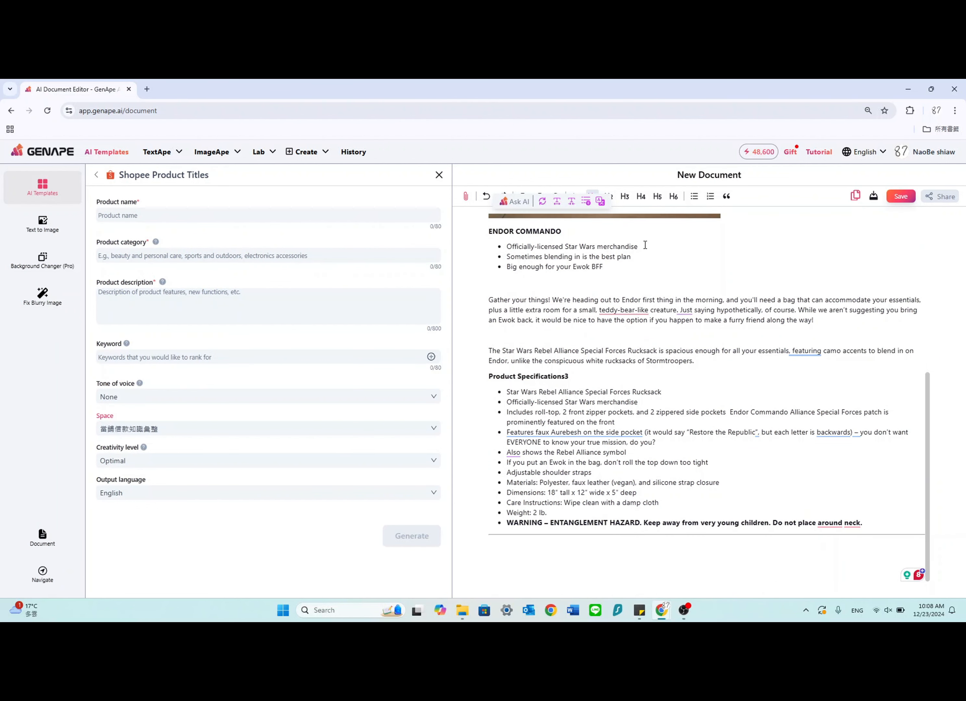
drag(653, 392, 503, 391)
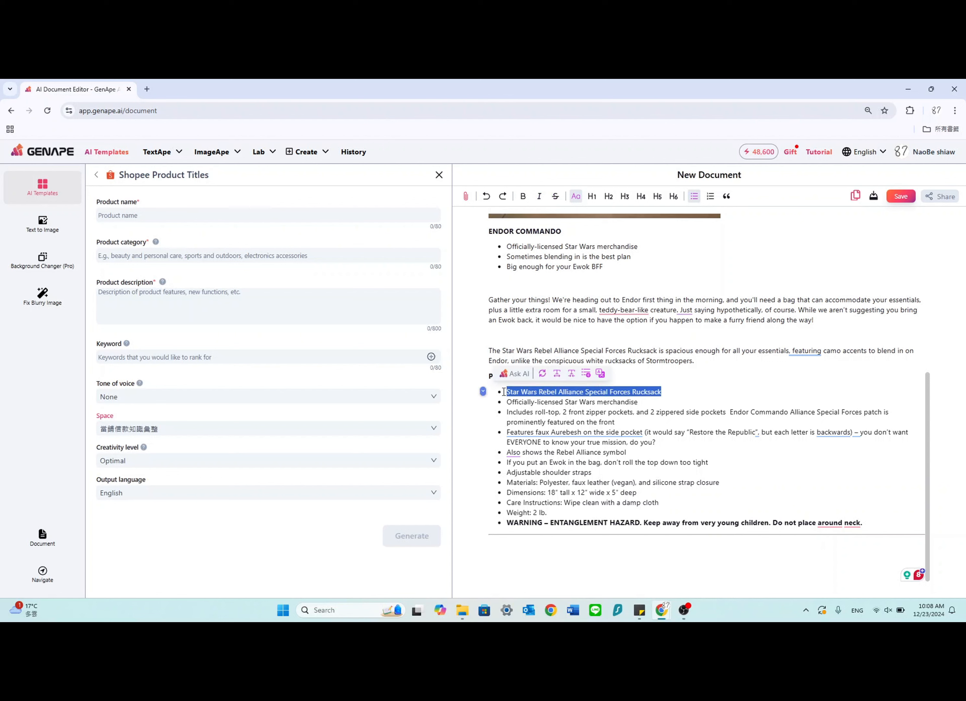
Copy "Star Wars Rebel Alliance Special Forces Rucksack" from the document's product specifications into the template's product name
click(668, 393)
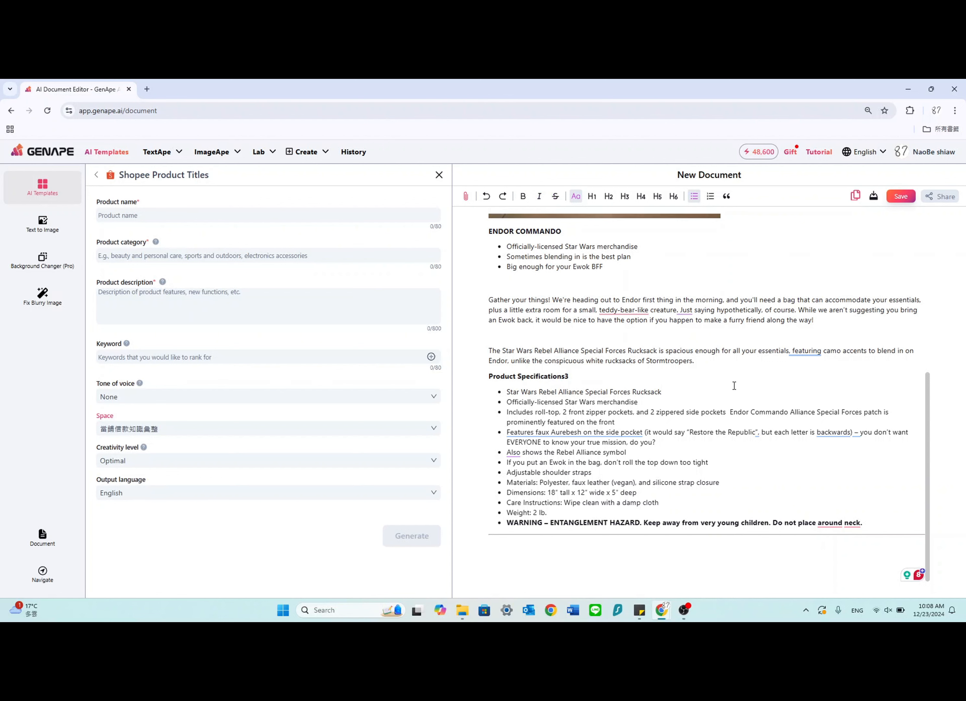
drag(663, 392, 508, 391)
key(ctrl+c)
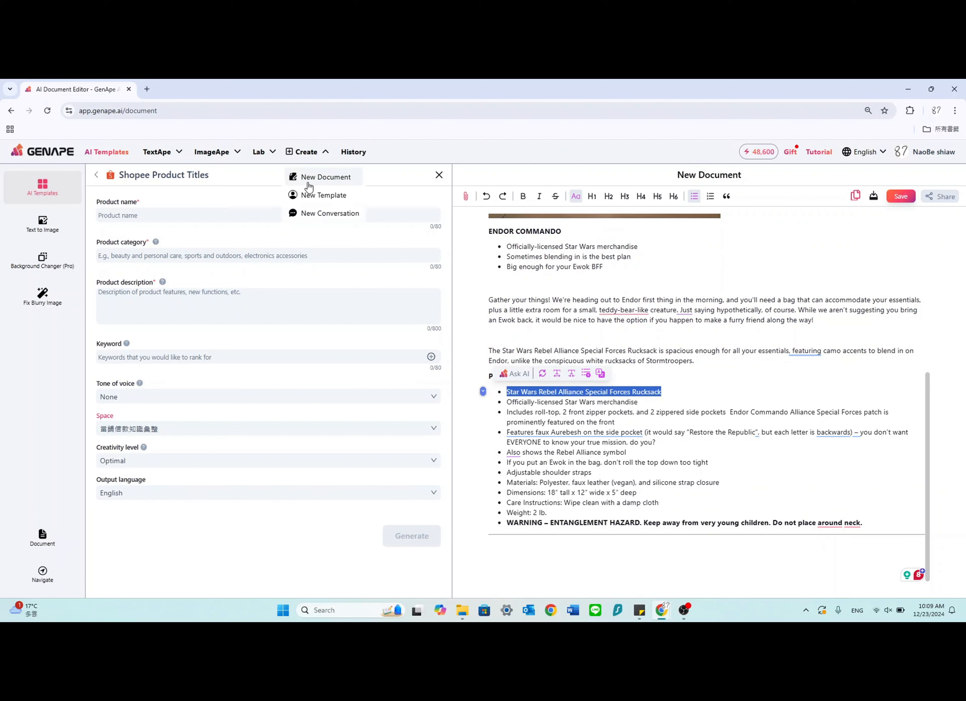
click(254, 210)
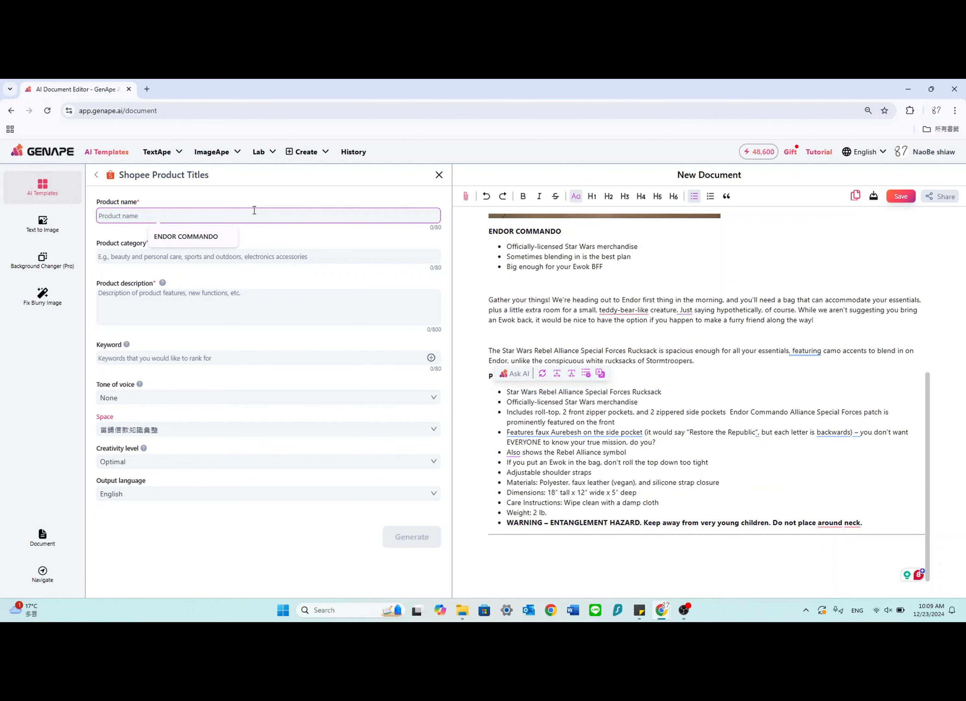
key(ctrl+v)
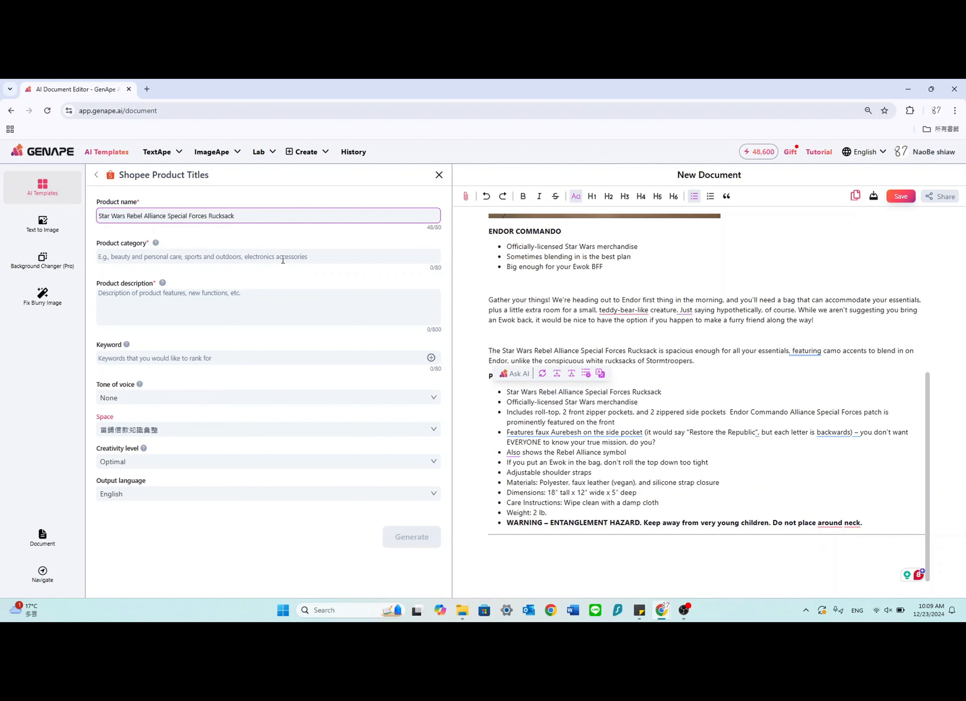
Copy the two descriptive paragraphs above the product specifications into the template's product description
click(283, 260)
click(191, 310)
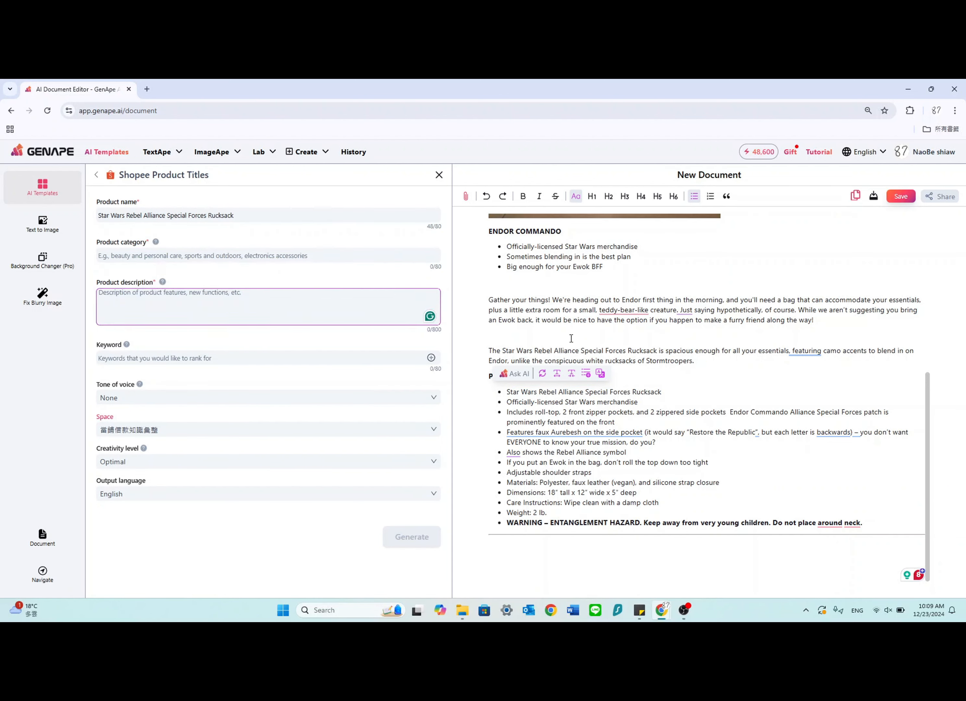
scroll(571, 338, up, 1)
drag(729, 389, 490, 374)
click(699, 385)
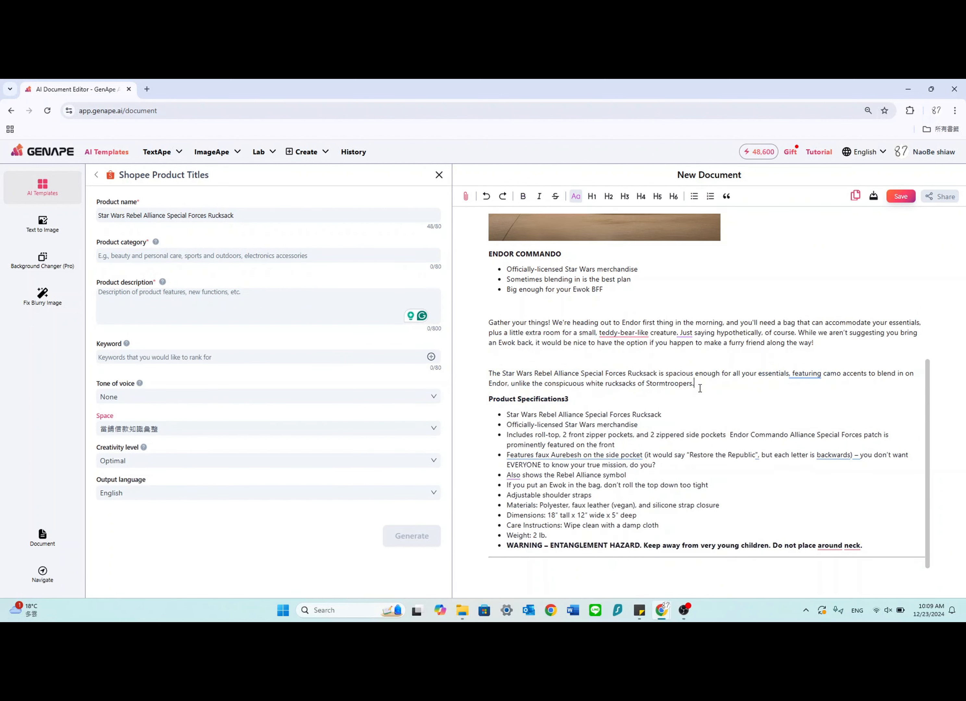
drag(700, 387, 489, 323)
key(ctrl+c)
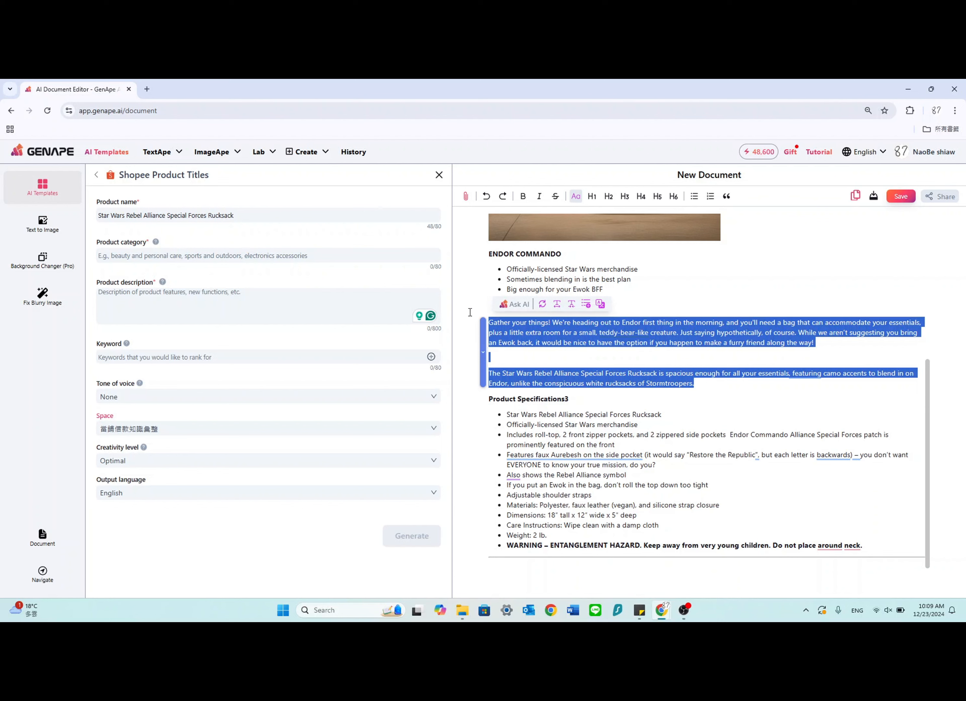
click(252, 293)
key(ctrl+v)
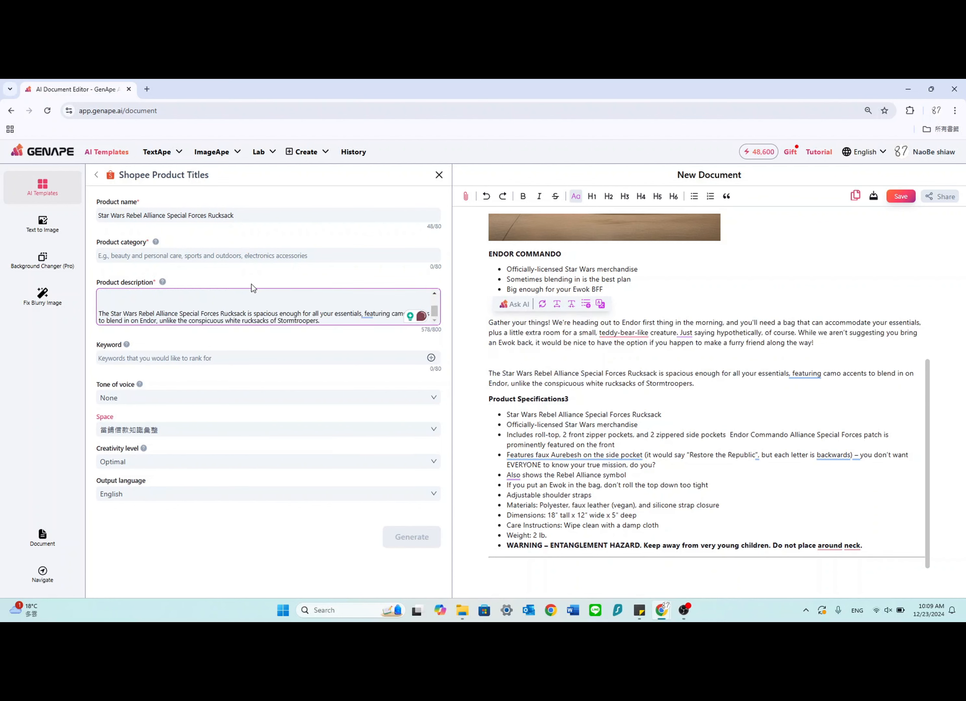
Enter "star wars" as the keyword for the Shopee product title
click(212, 358)
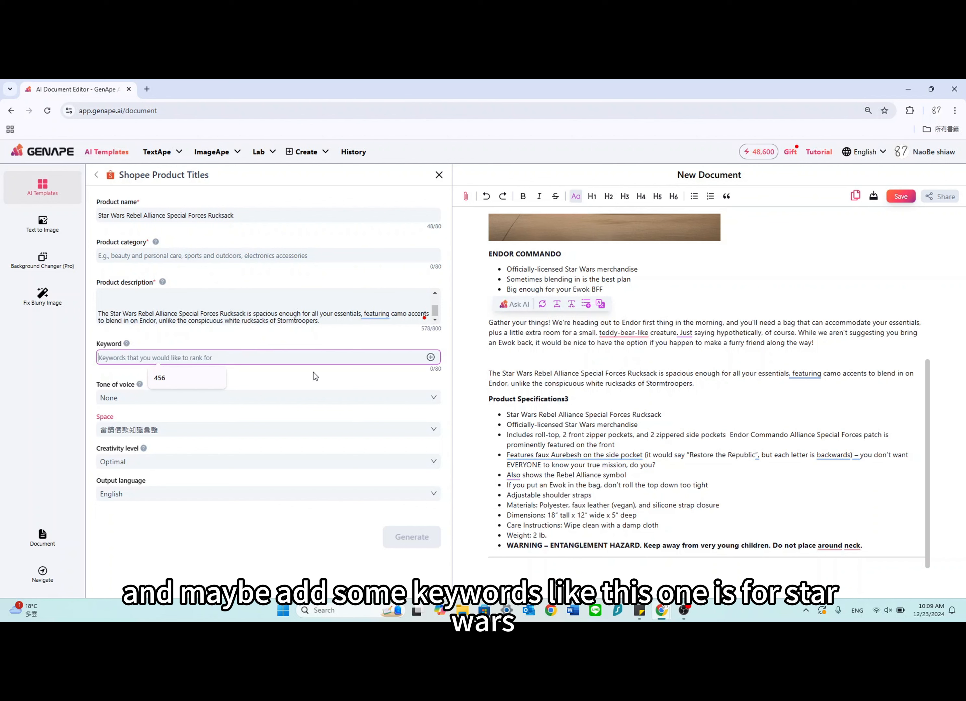
text(star )
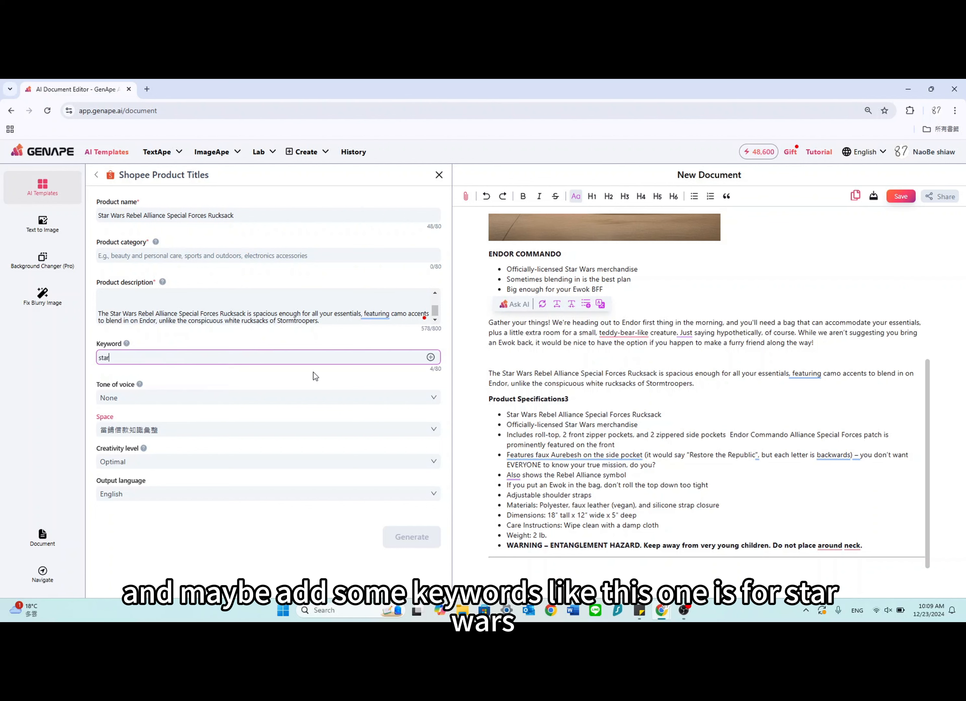
text(war)
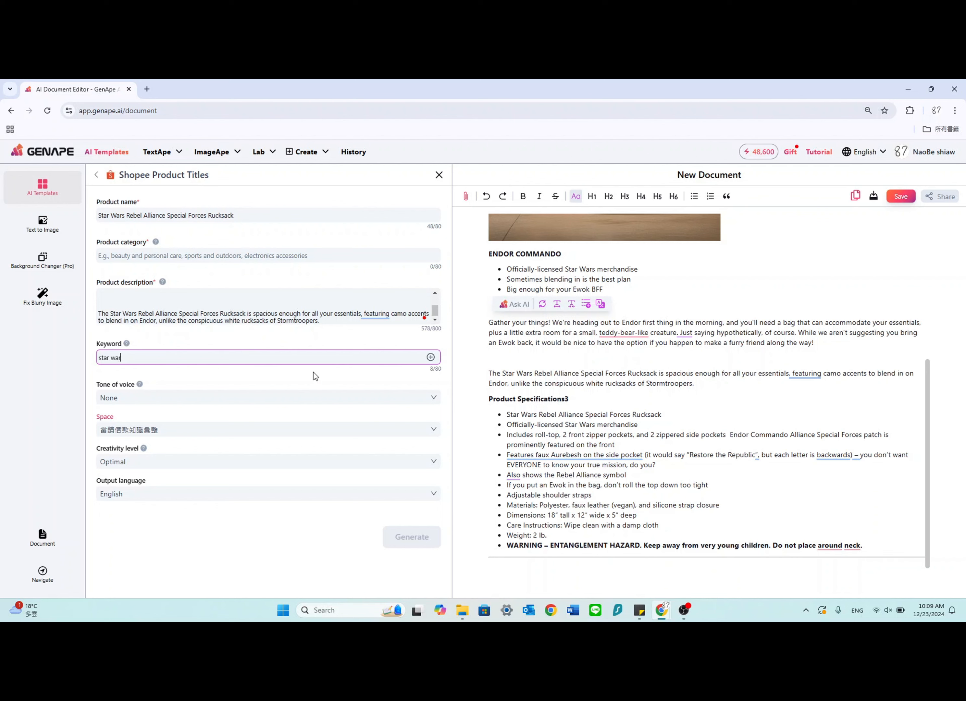
text(s)
Set the tone of voice to Humorous and the space to None
click(236, 397)
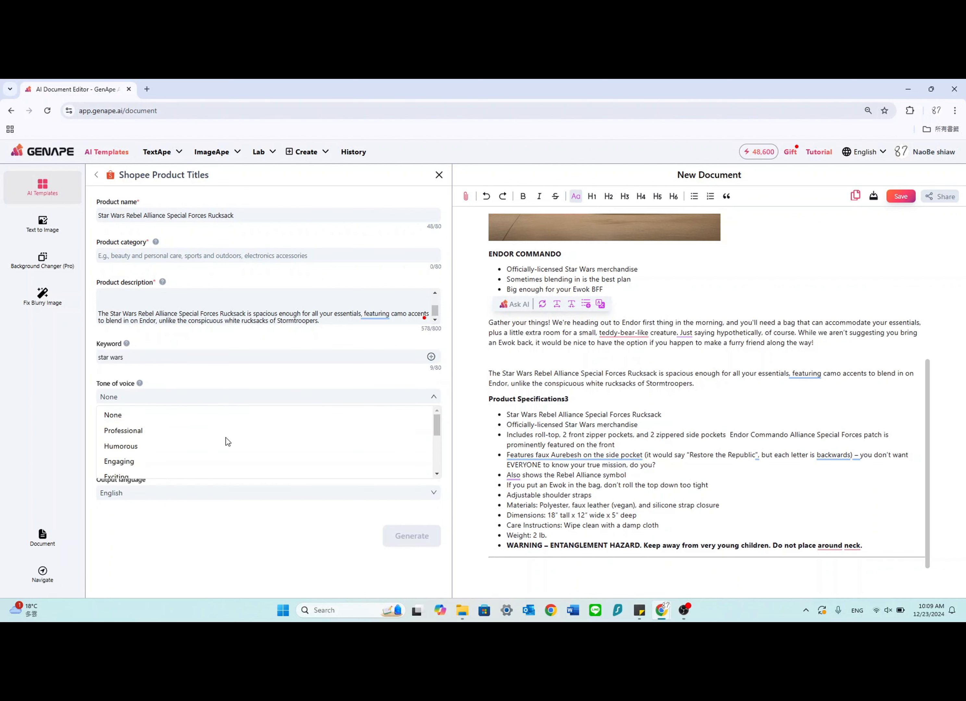
click(215, 450)
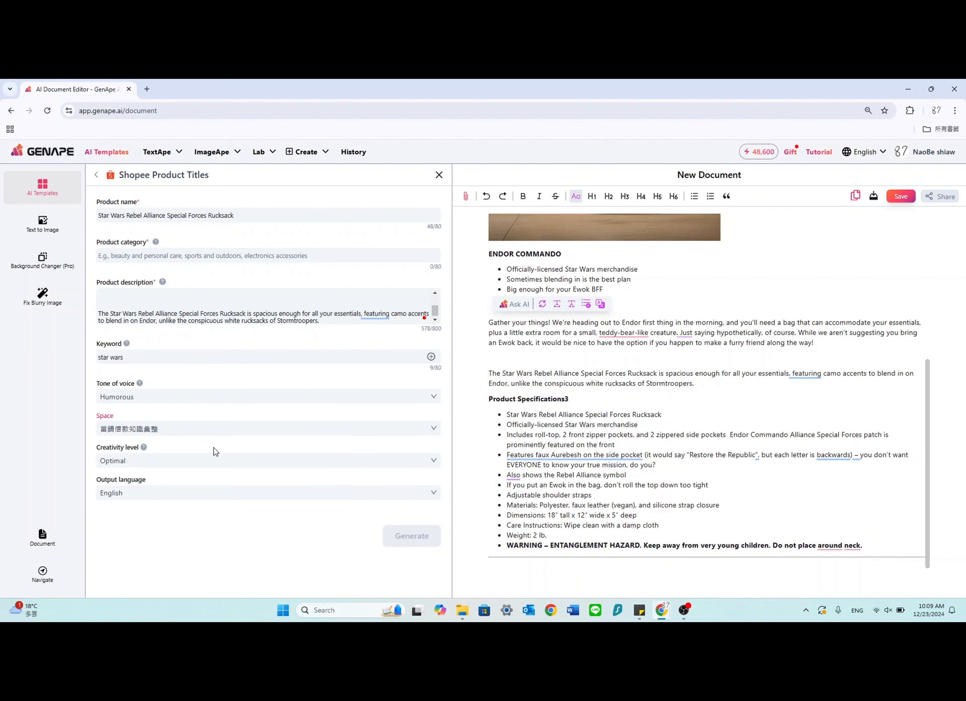
click(204, 433)
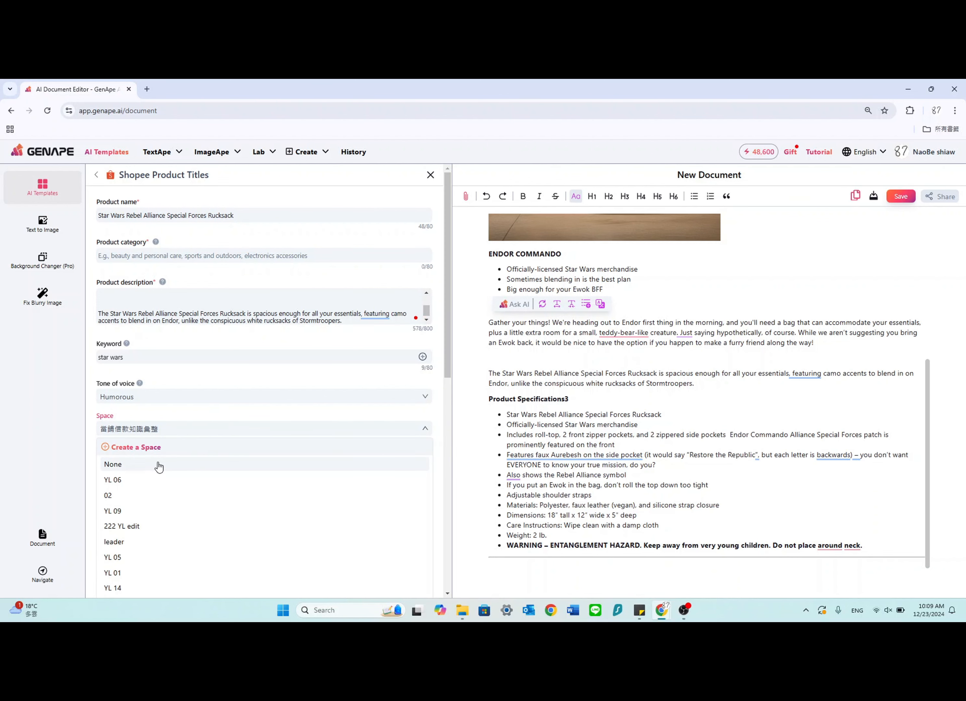
click(158, 466)
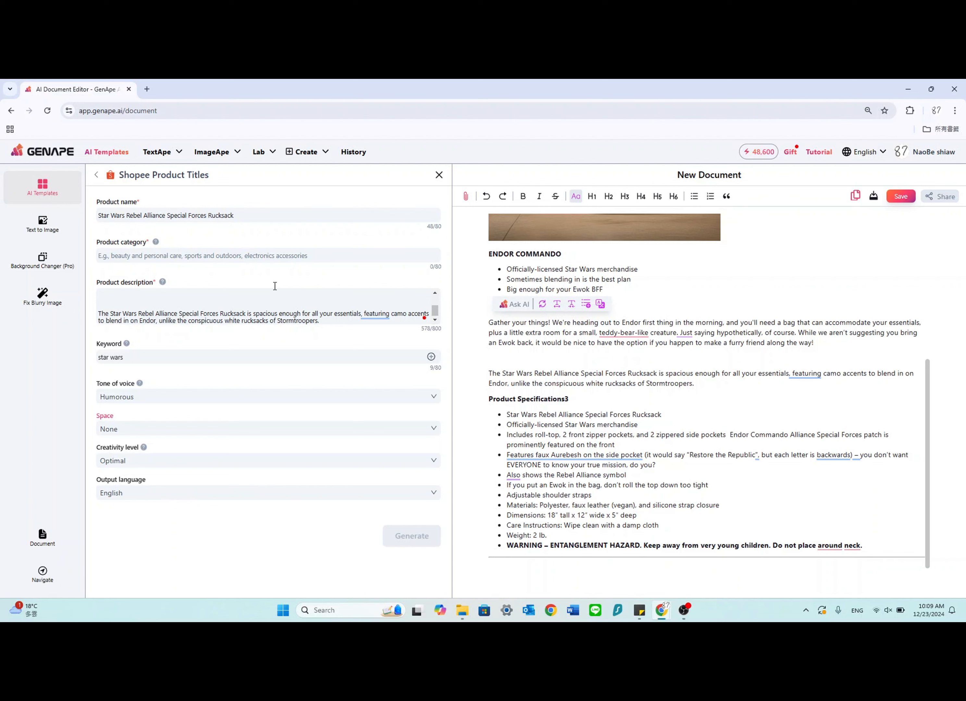
Enter "casual" as the product category and generate the Shopee product title
click(221, 256)
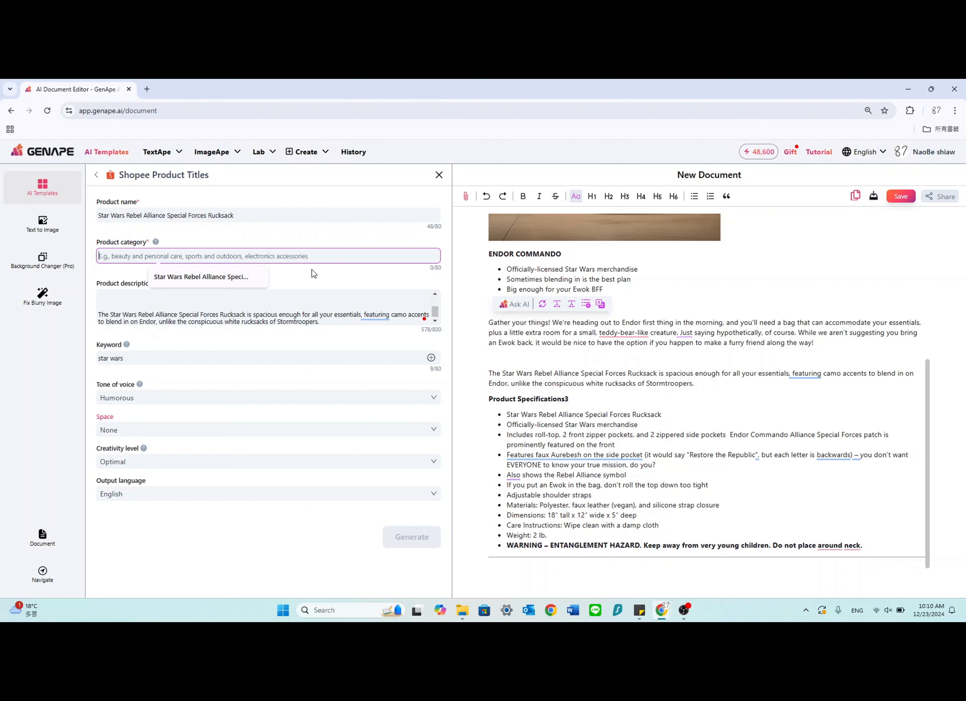
text(cSU)
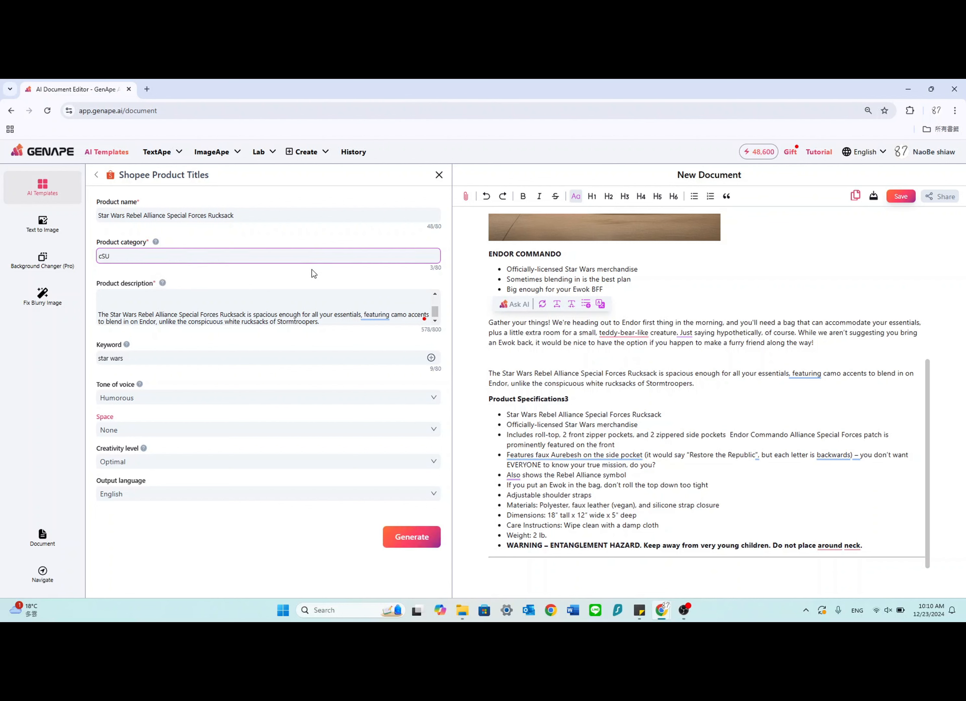
key(BackSpace)
key(BackSpace)
key(BackSpace)
key(BackSpace)
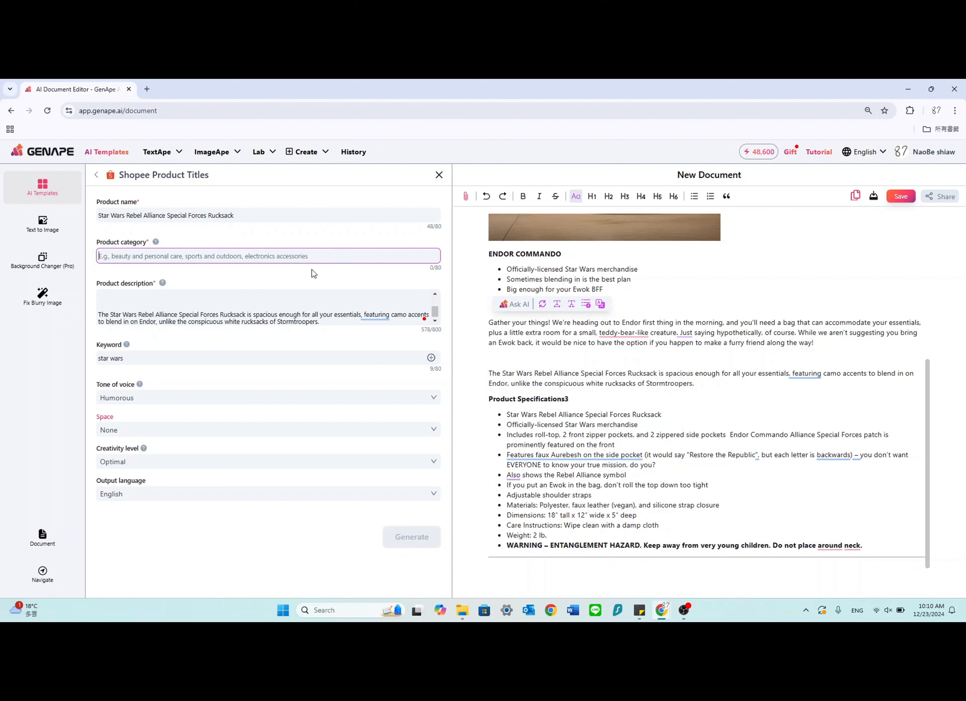
text(casua)
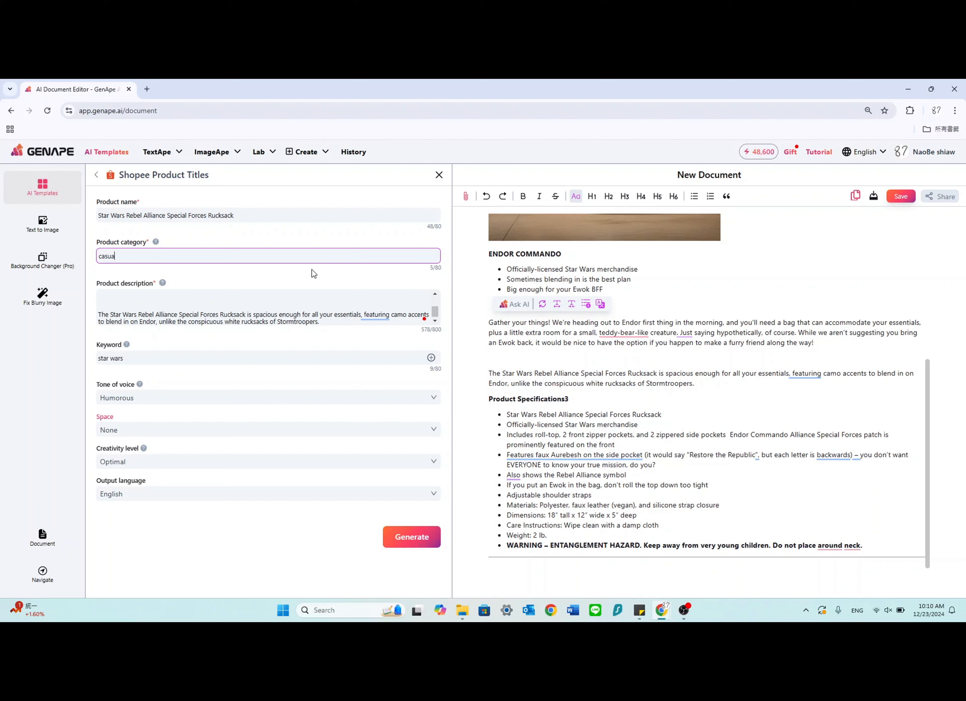
text(l)
click(410, 548)
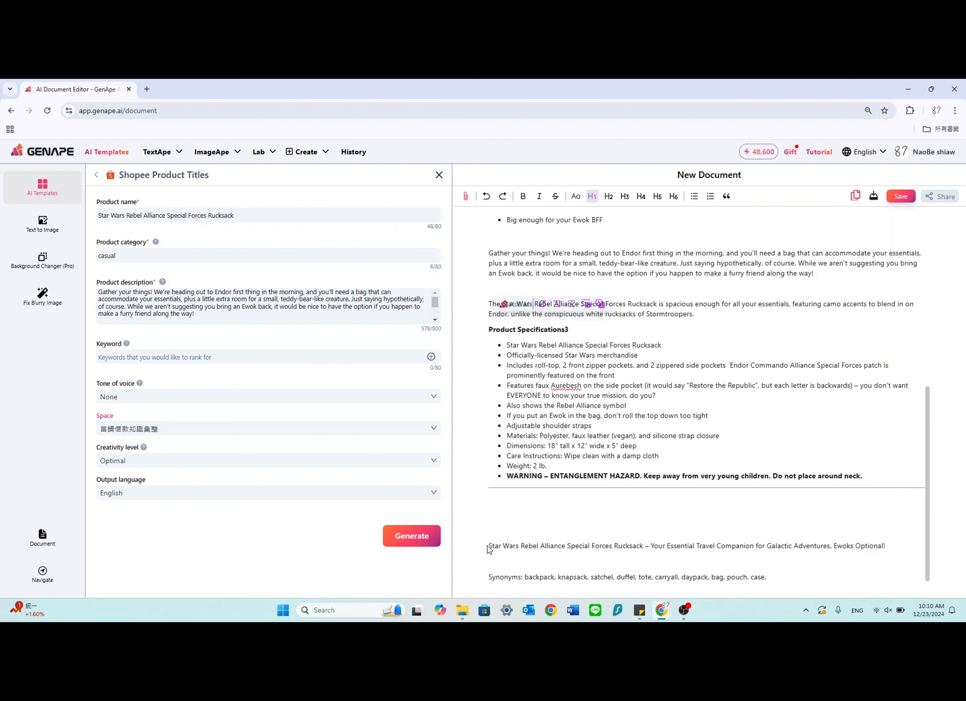
Review the generated product title and the synonyms line at the end of the document
drag(488, 547, 897, 557)
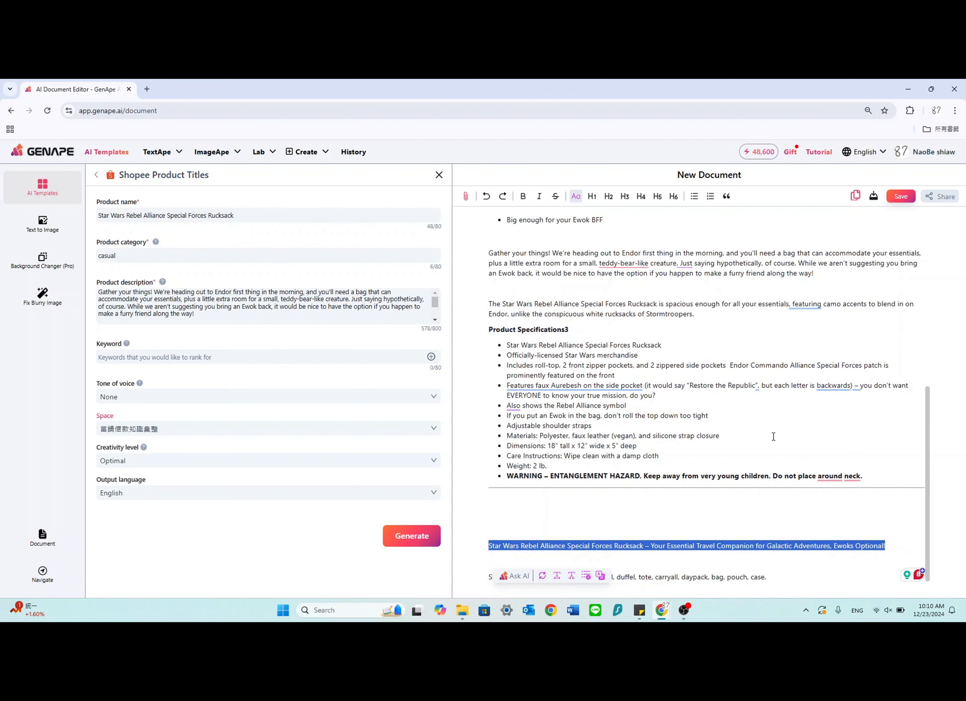
scroll(770, 438, up, 7)
scroll(655, 310, down, 7)
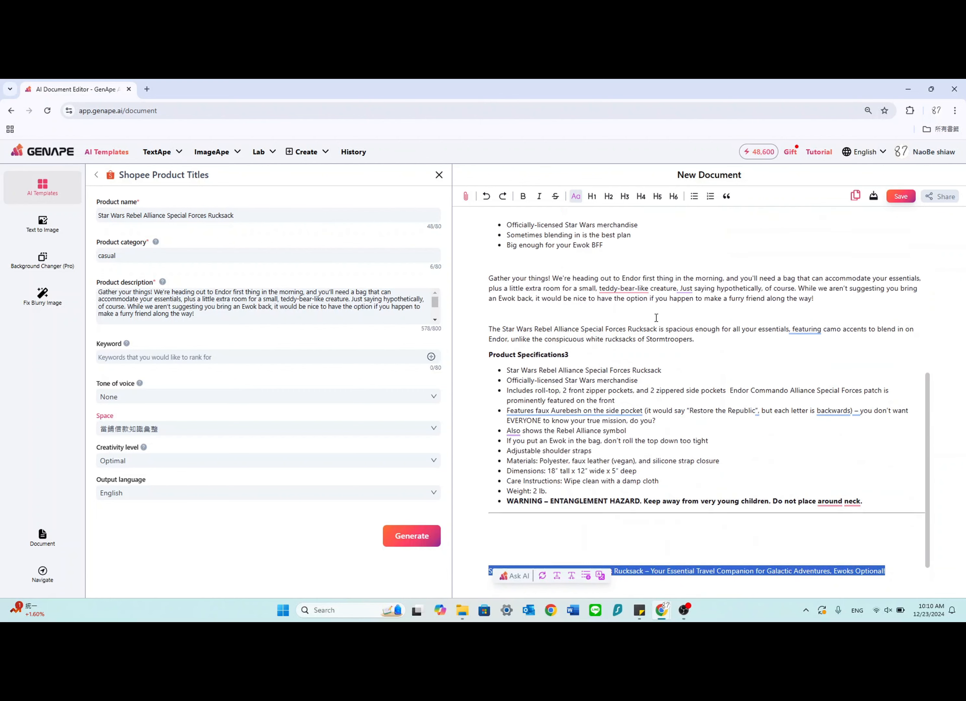
click(754, 582)
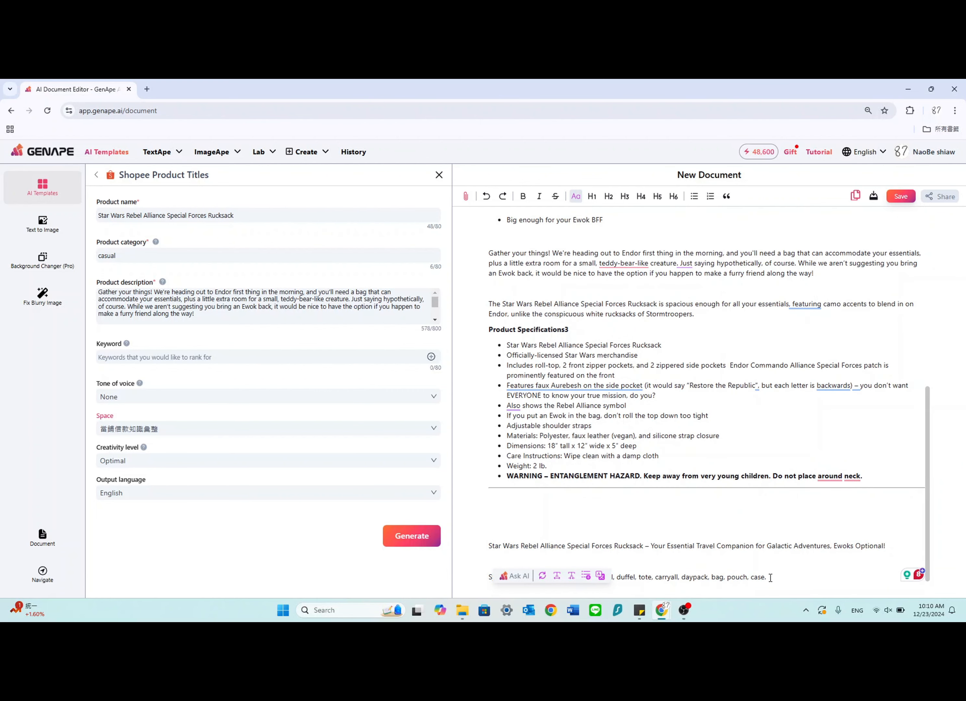
drag(753, 582, 604, 582)
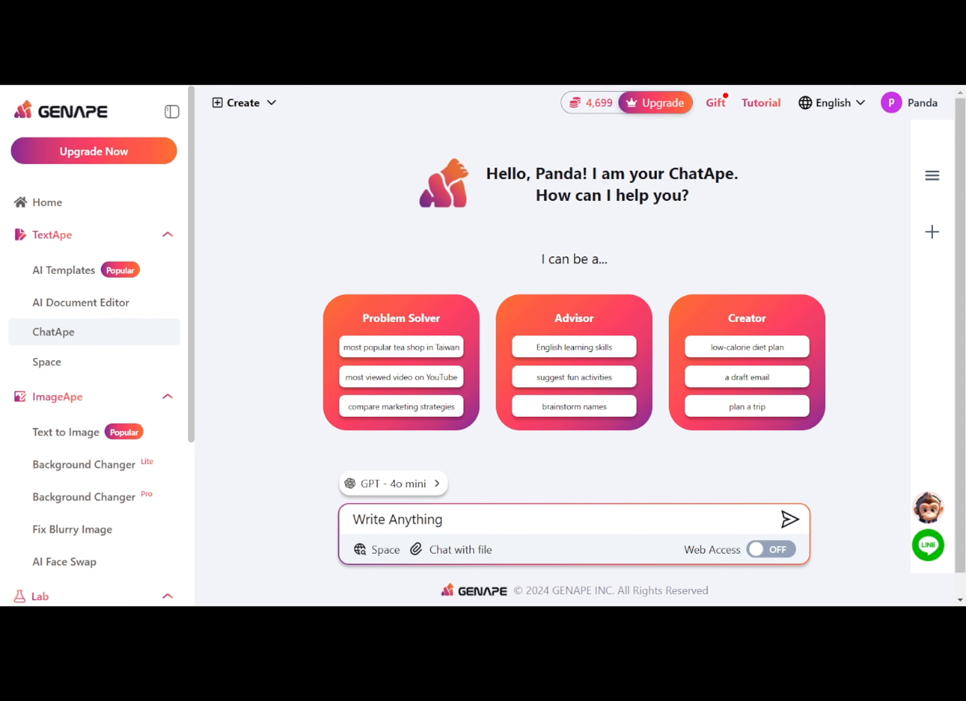
Ask ChatApe the suggested Problem Solver question "compare marketing strategies" and place the cursor in the message box
click(419, 406)
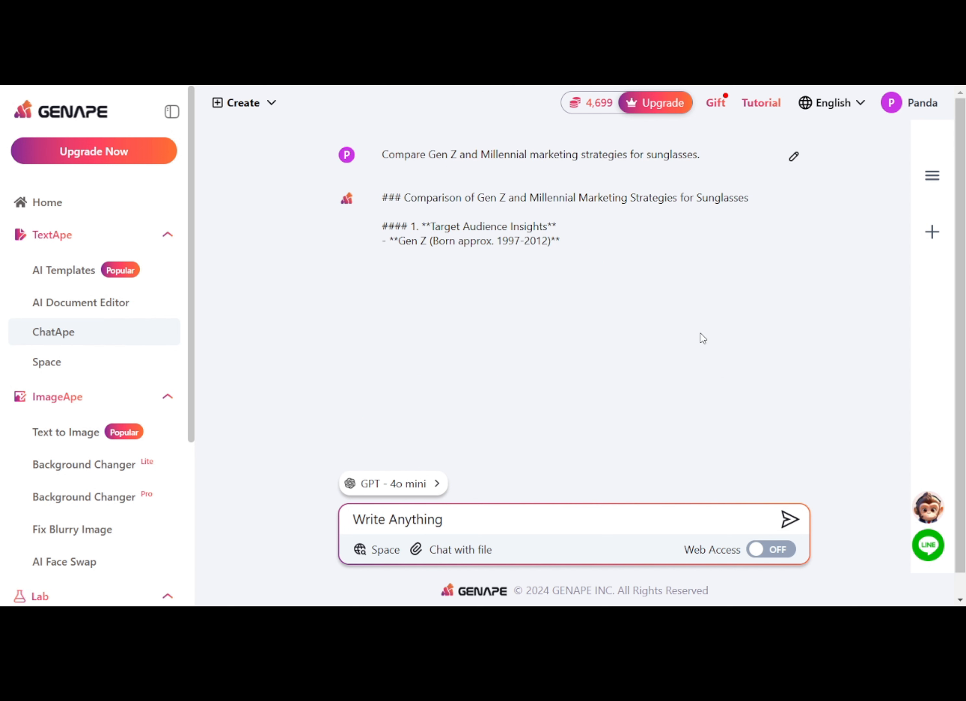
click(475, 520)
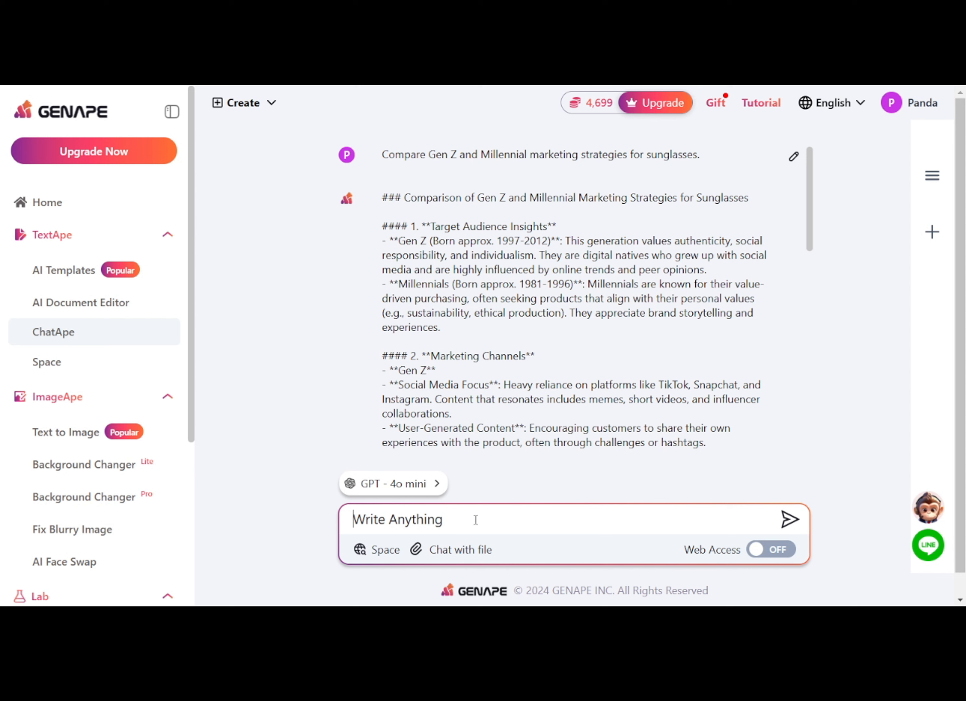
Examine the chat's available AI models and its Space options without changing either
click(437, 486)
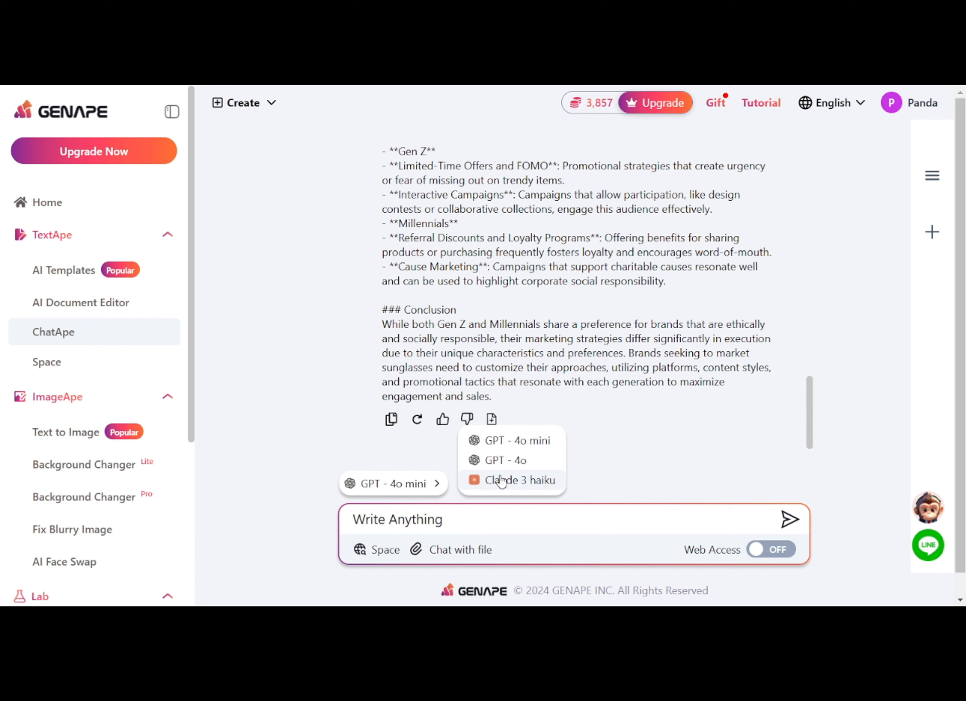
click(458, 518)
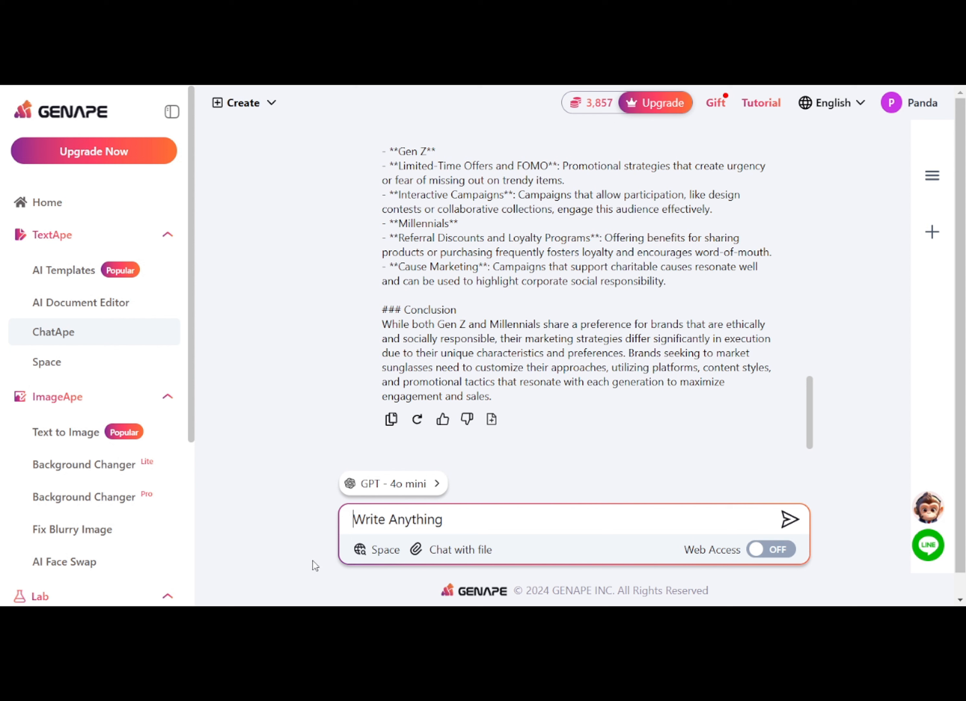
click(368, 554)
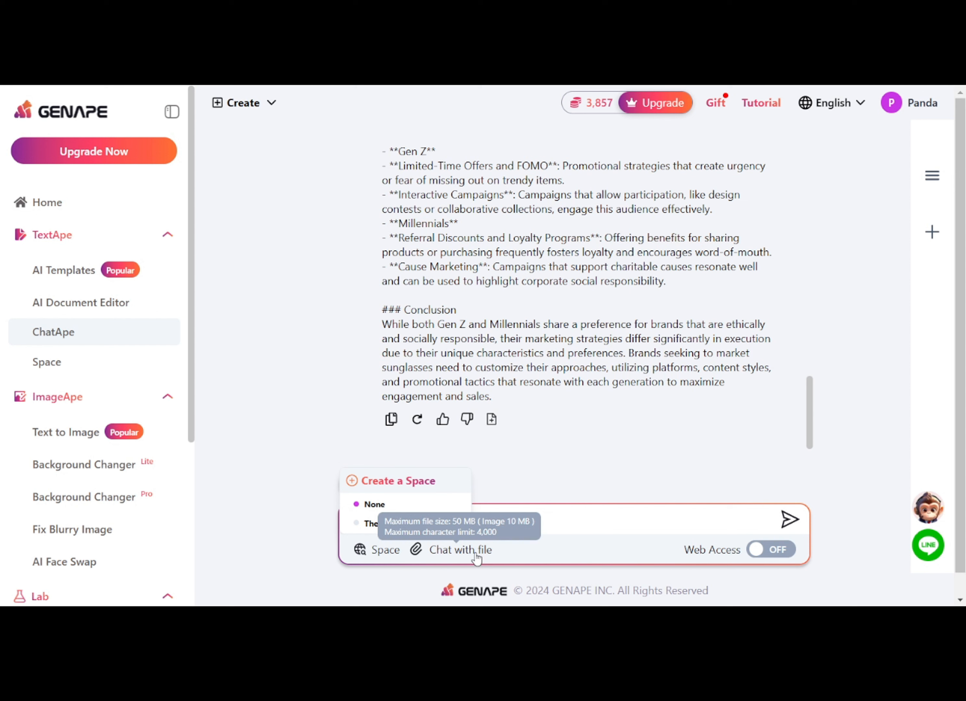
click(560, 523)
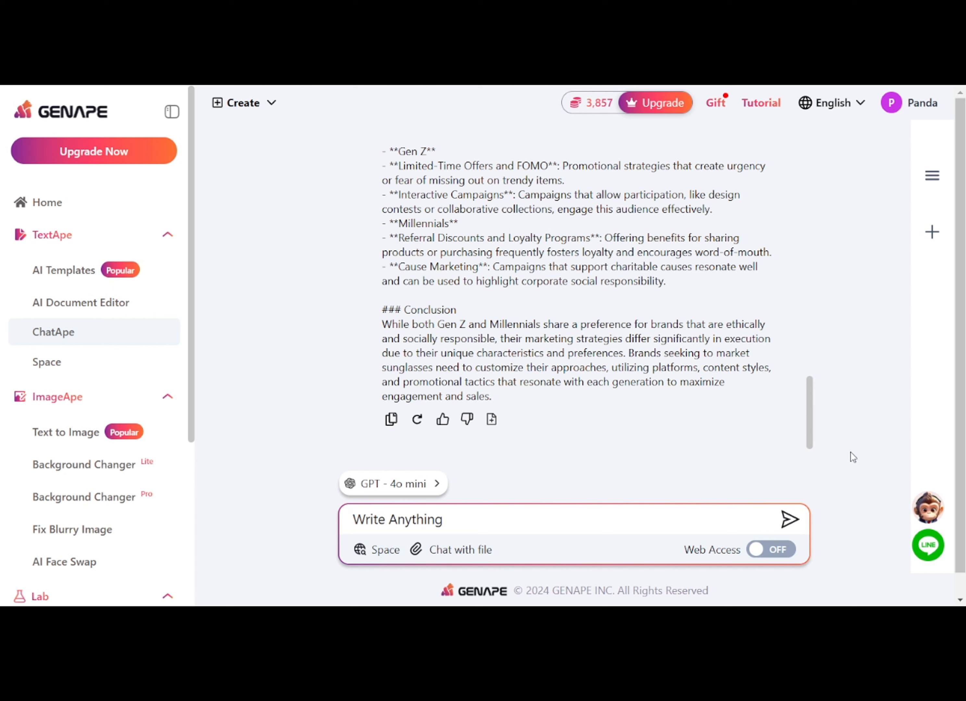
Show the ChatApe conversation history and start a new chat
click(932, 176)
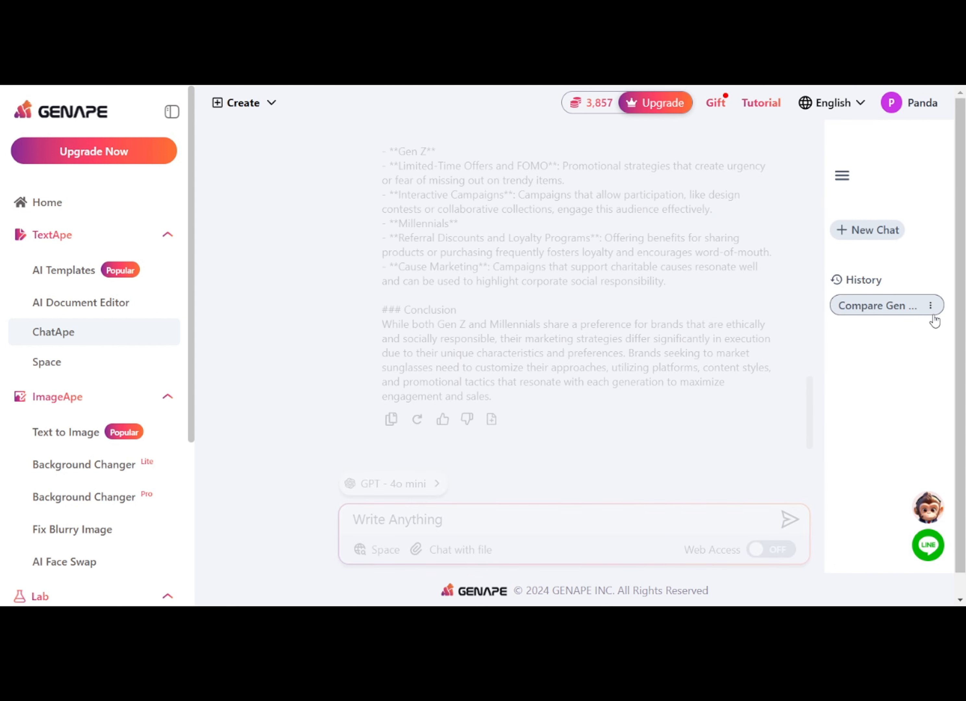
click(845, 235)
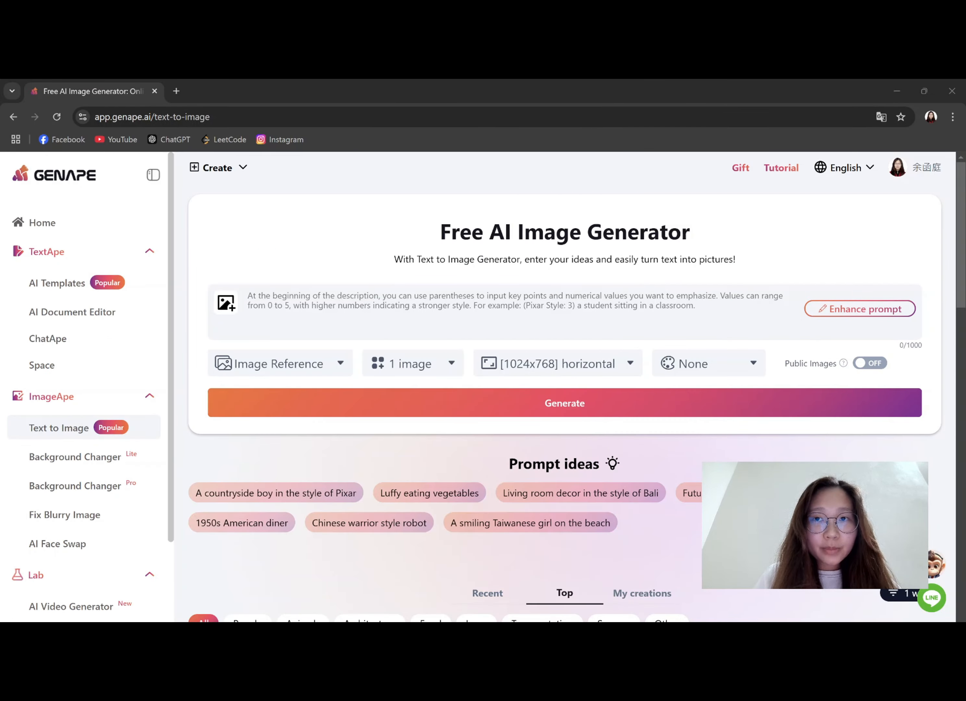
Set the number of images to 1 and the image size to [1024x768] horizontal for the text-to-image generation
click(609, 83)
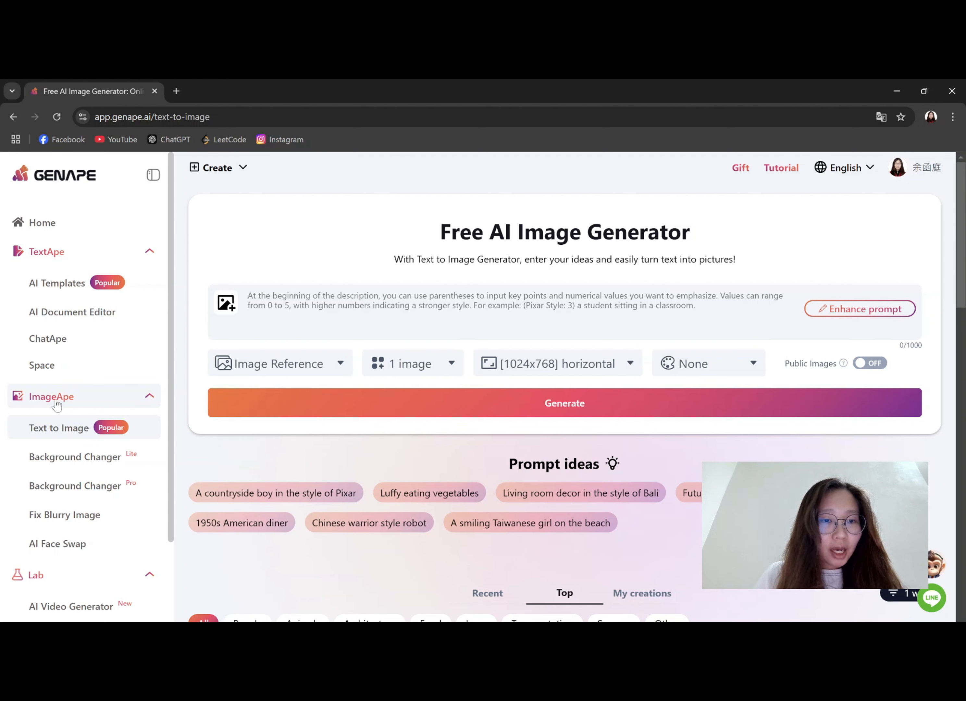
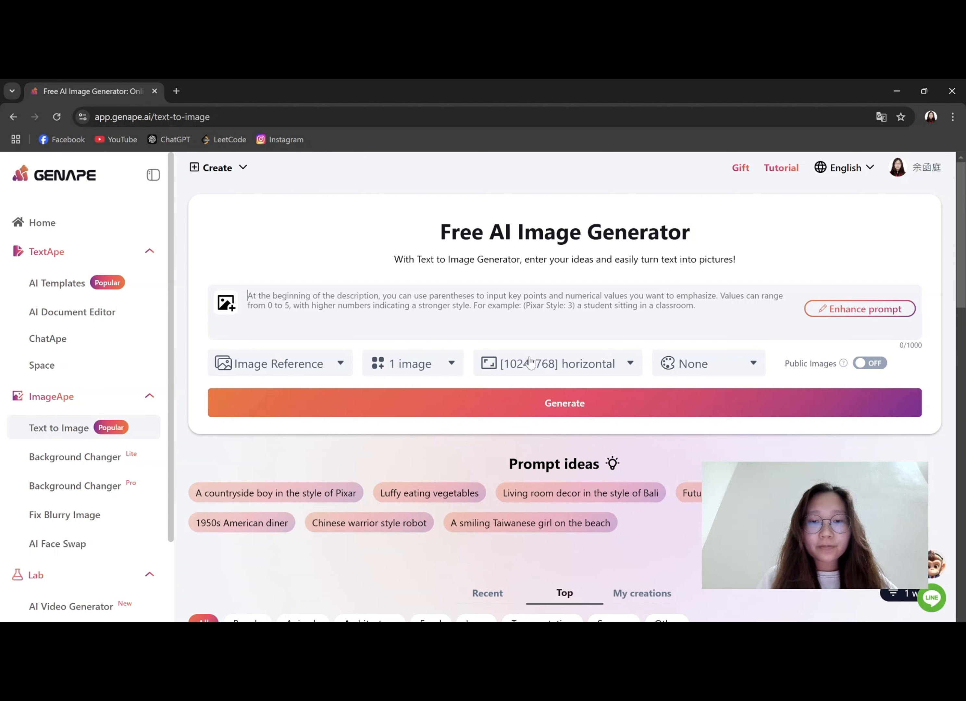
click(440, 364)
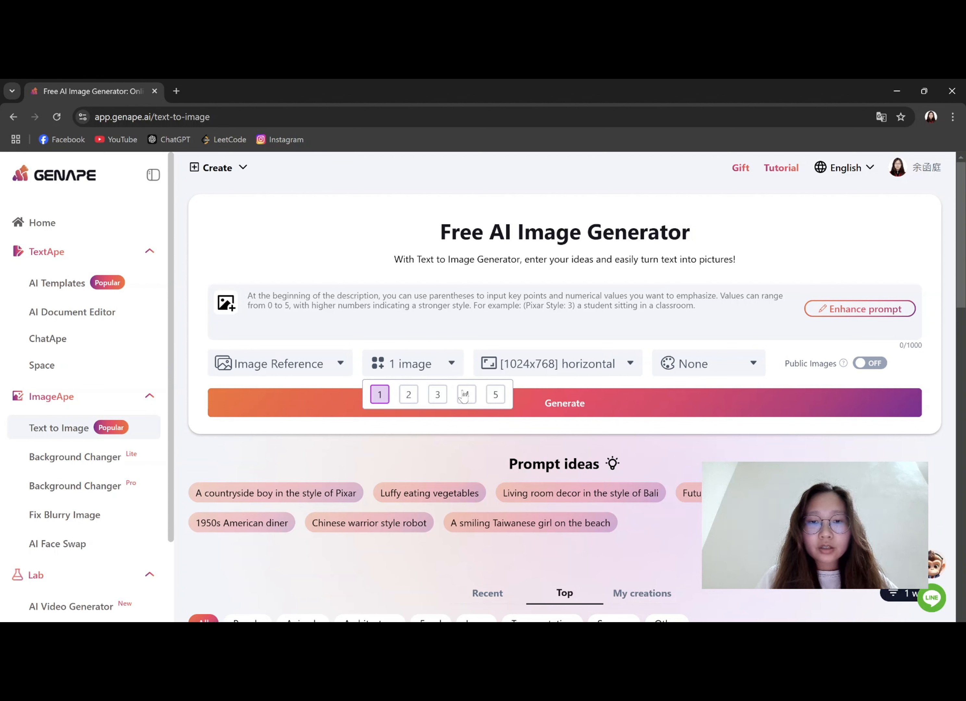
click(380, 395)
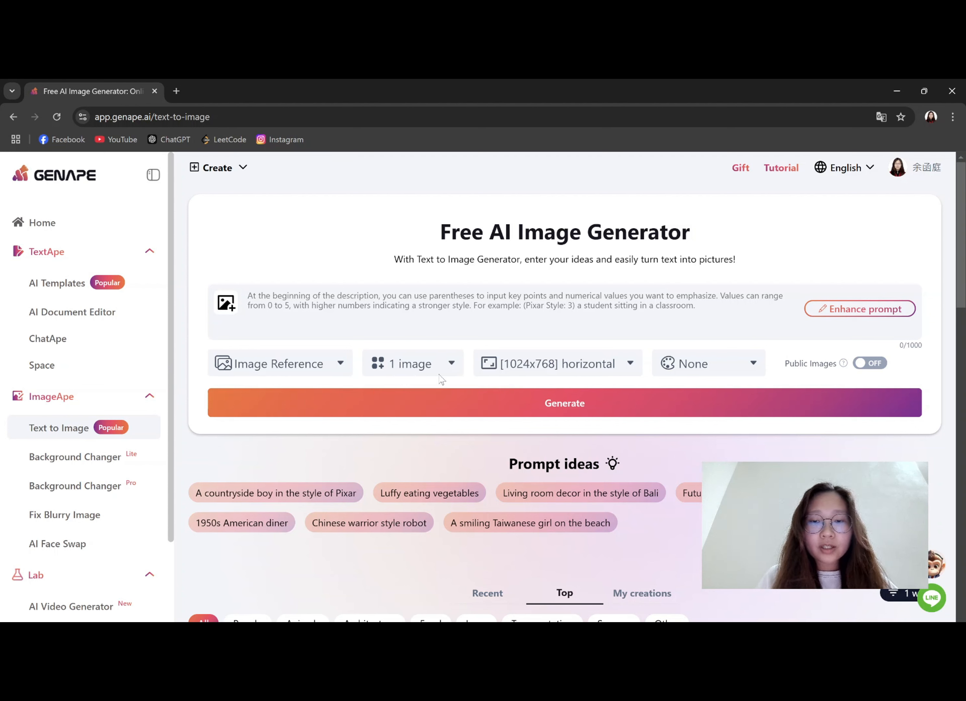
click(526, 362)
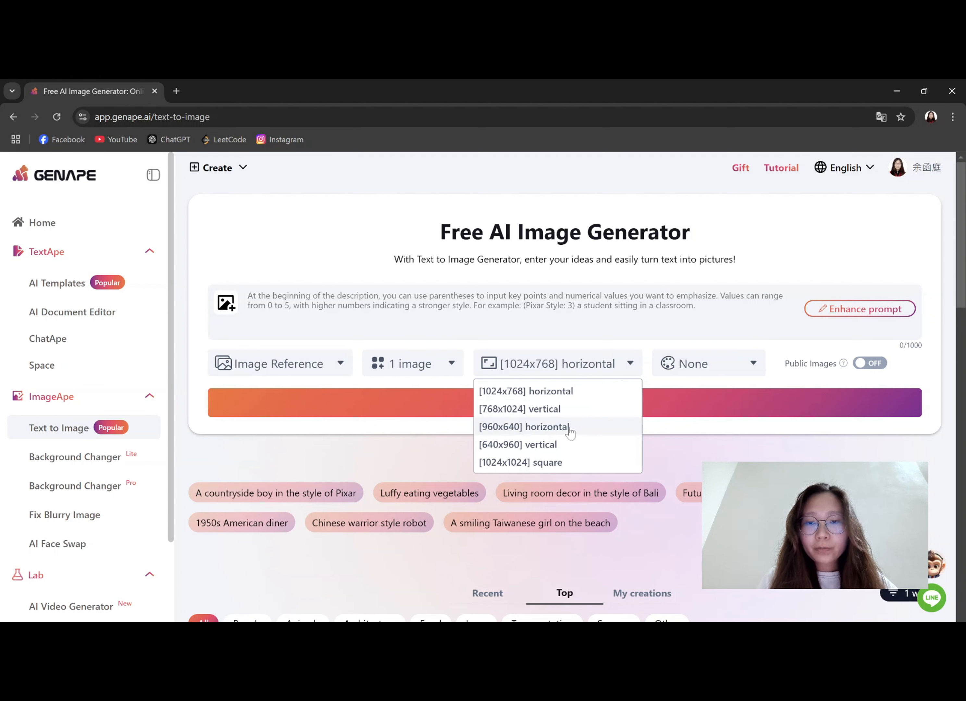
click(578, 393)
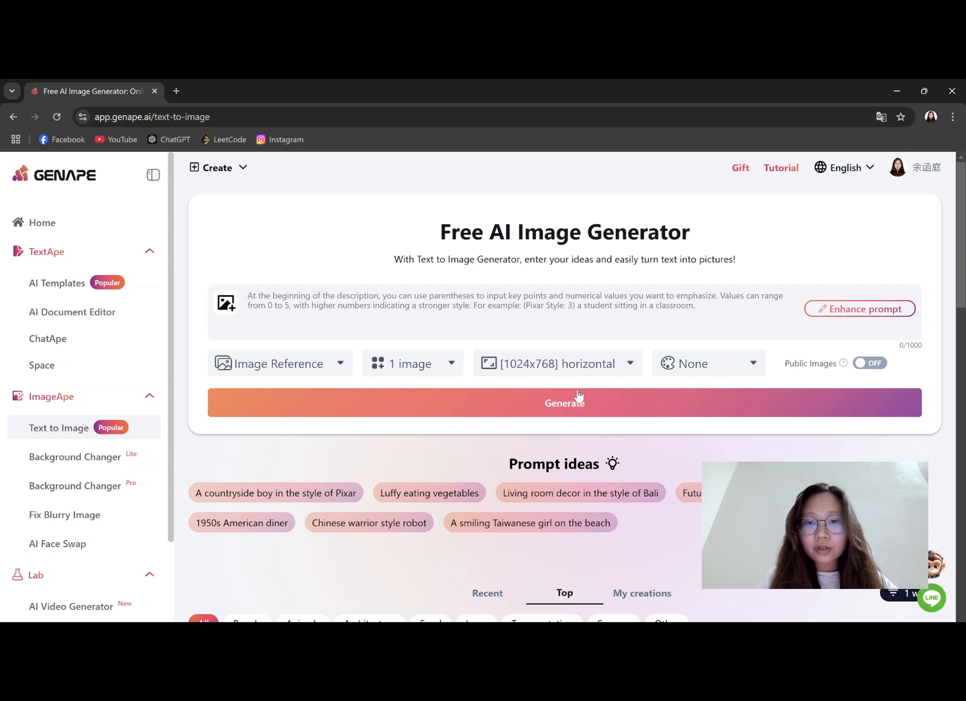
click(578, 317)
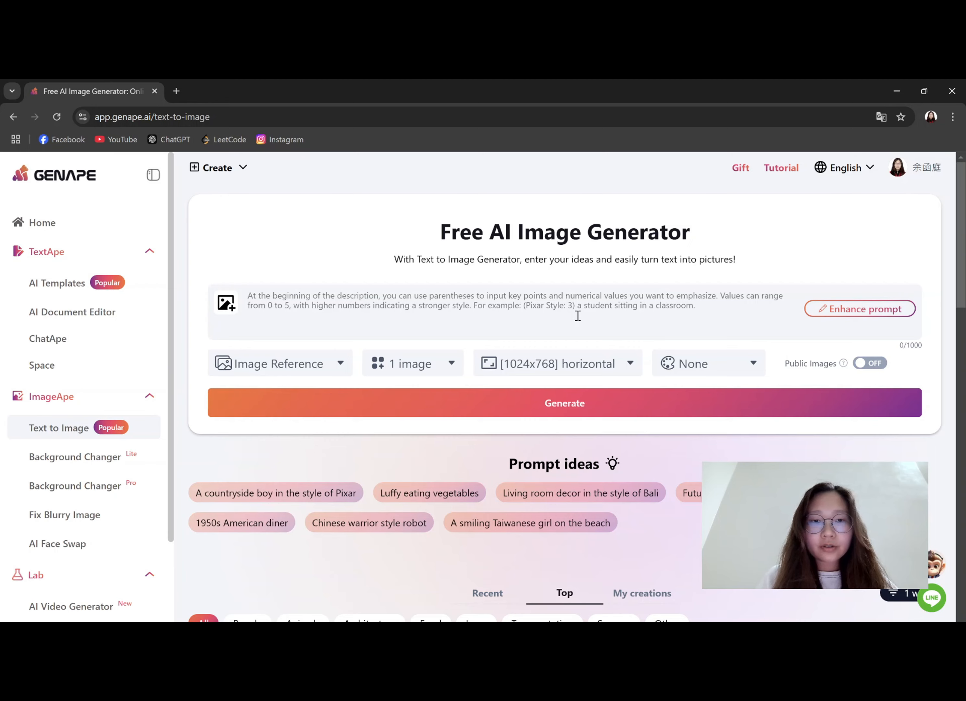
Browse the Top community creations and reuse the prompt of the kitten wearing a safety helmet on a construction site
scroll(578, 316, down, 2)
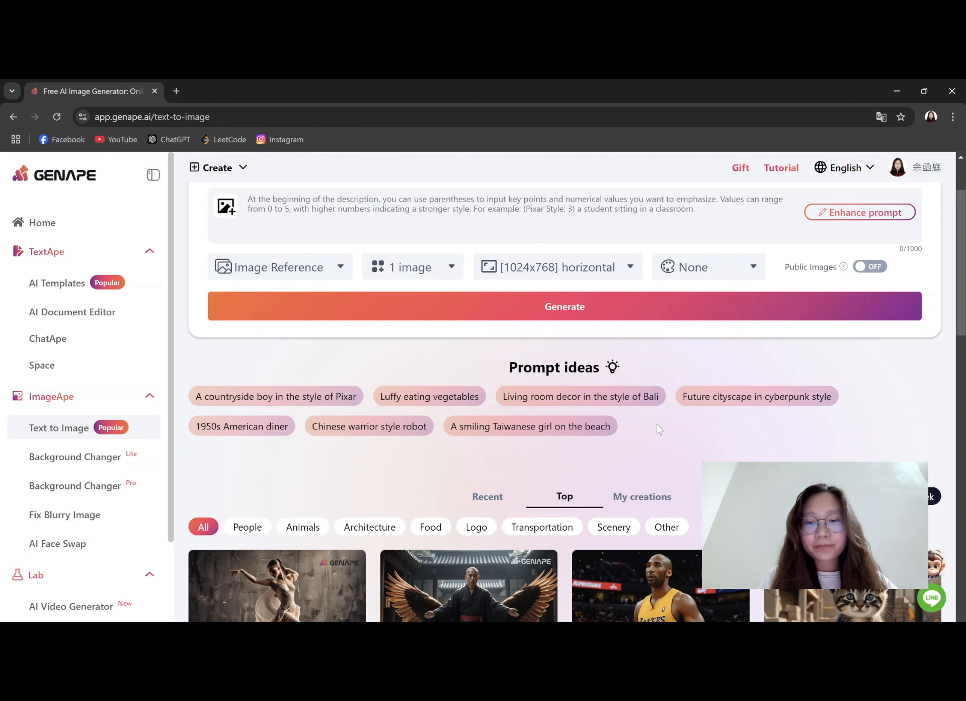
scroll(660, 429, down, 3)
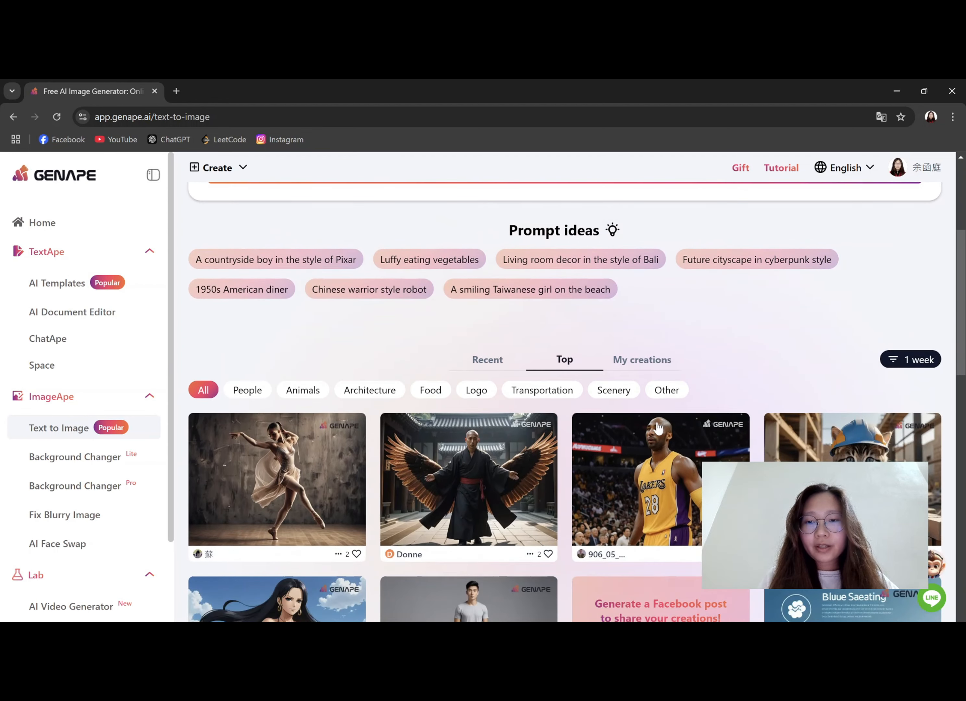
scroll(658, 429, down, 3)
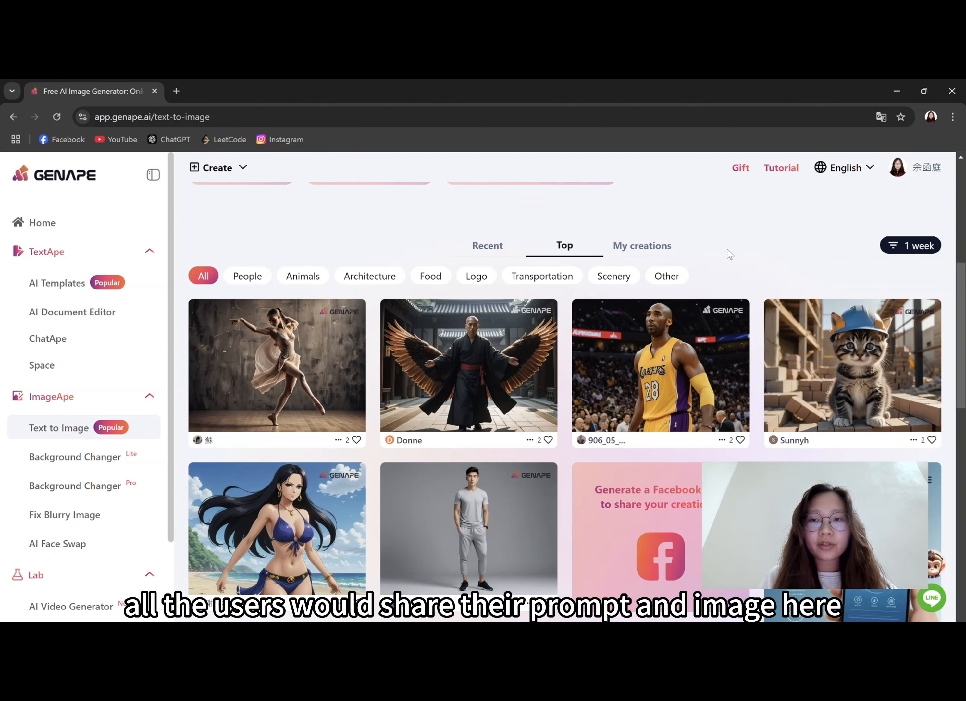
mouse_move(699, 330)
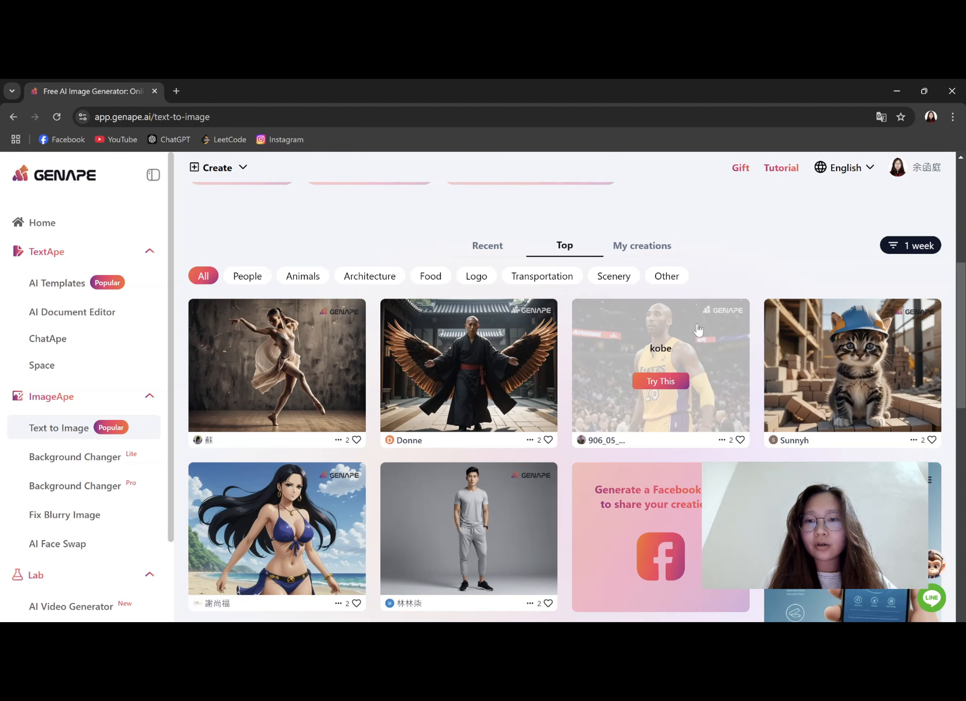
mouse_move(802, 330)
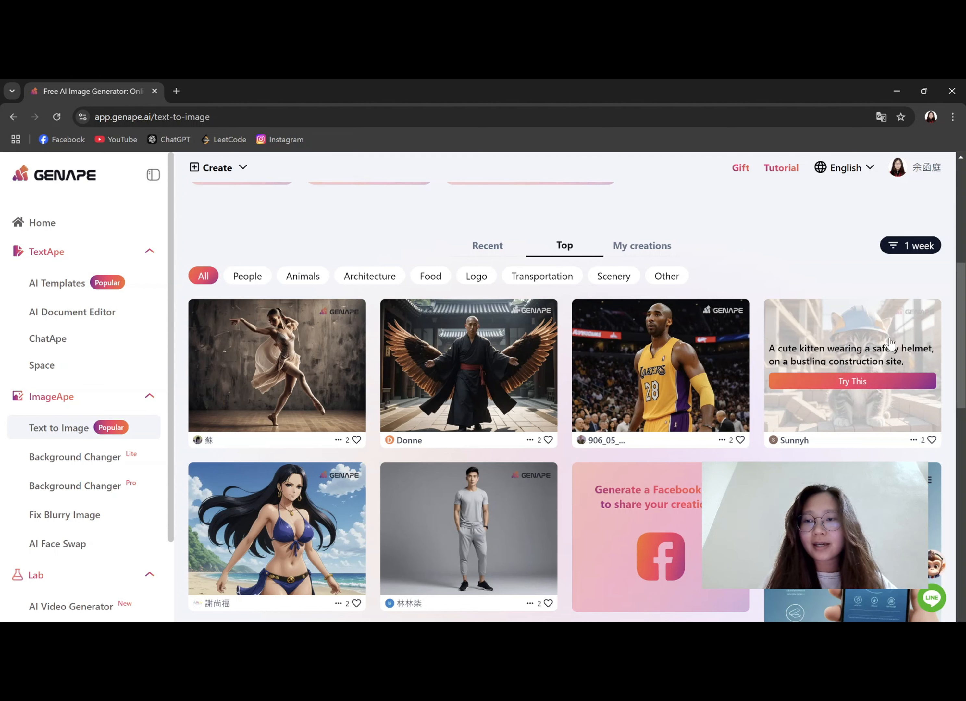
click(867, 382)
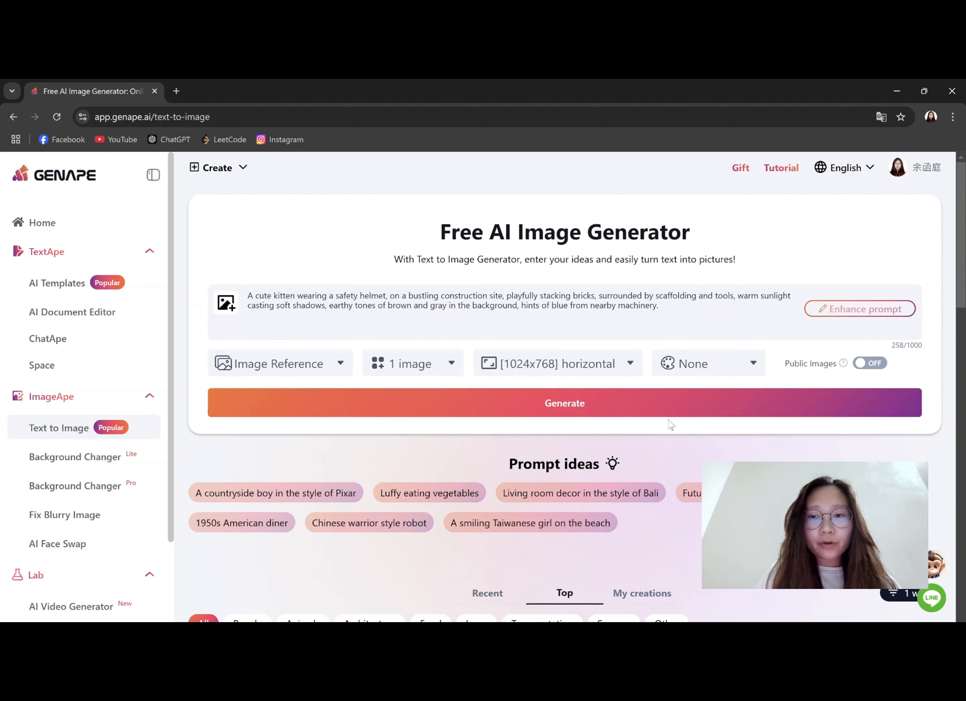
Replace the entire image description with "red maples" and have it expanded with Enhance prompt
click(673, 316)
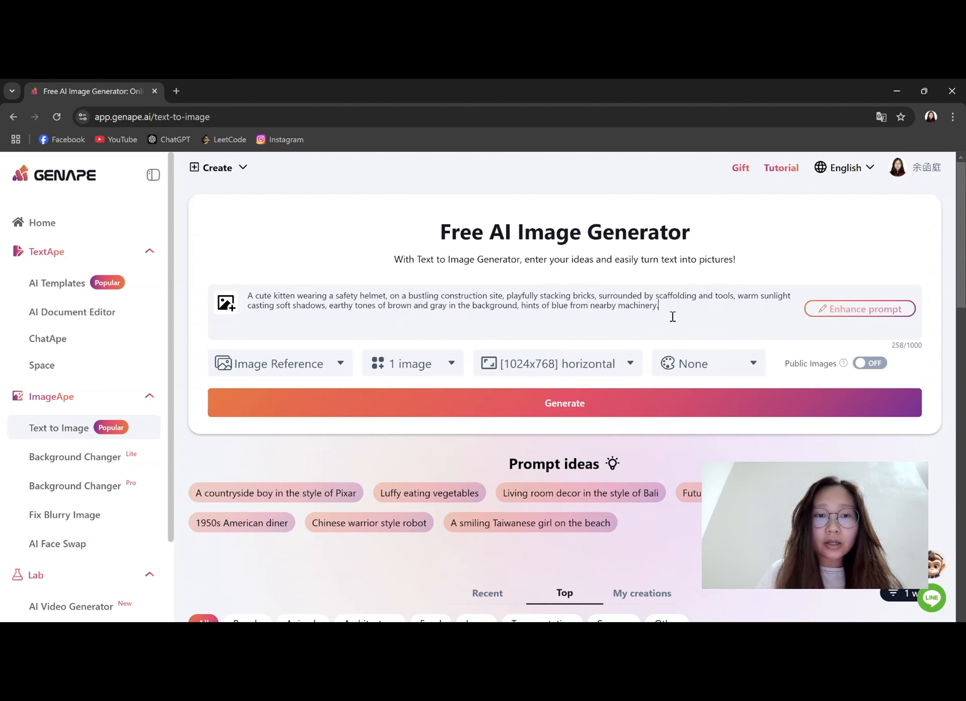
key(ctrl+a)
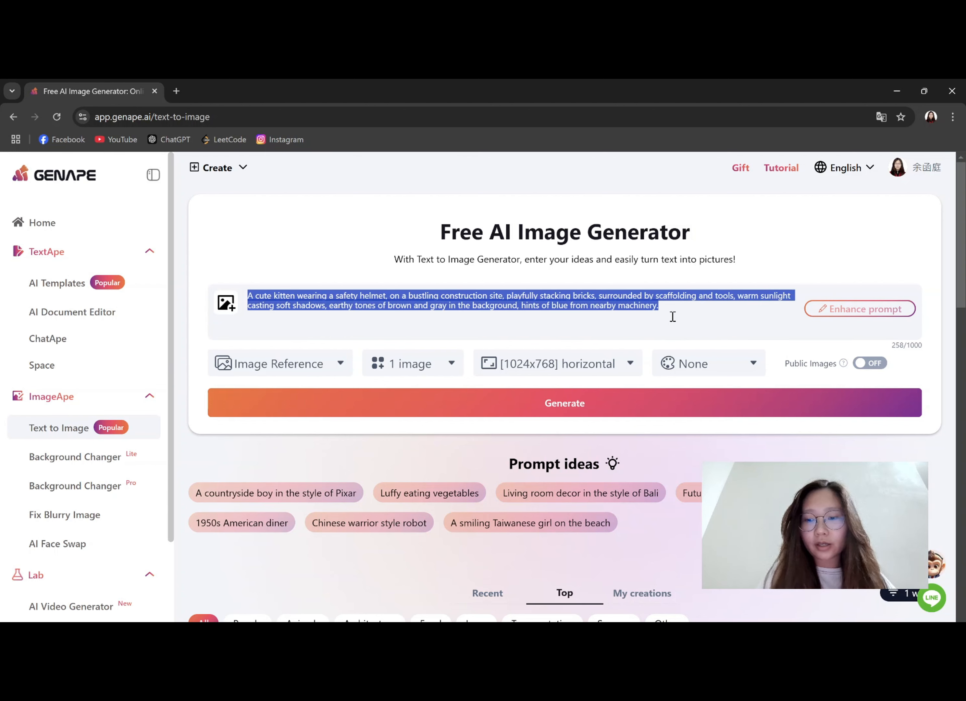
key(BackSpace)
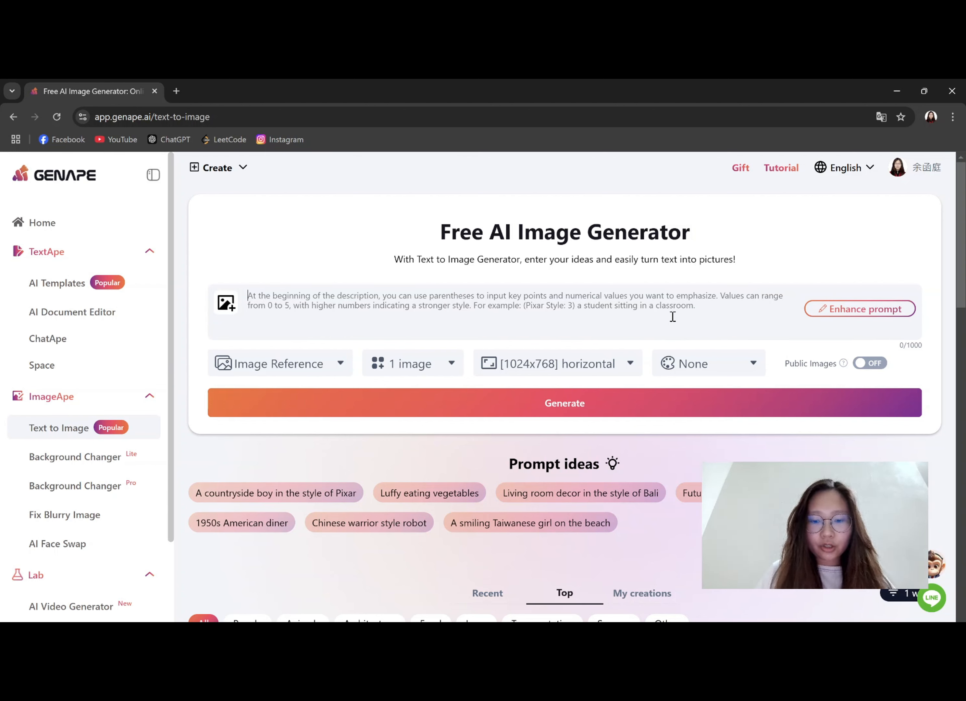
text(red)
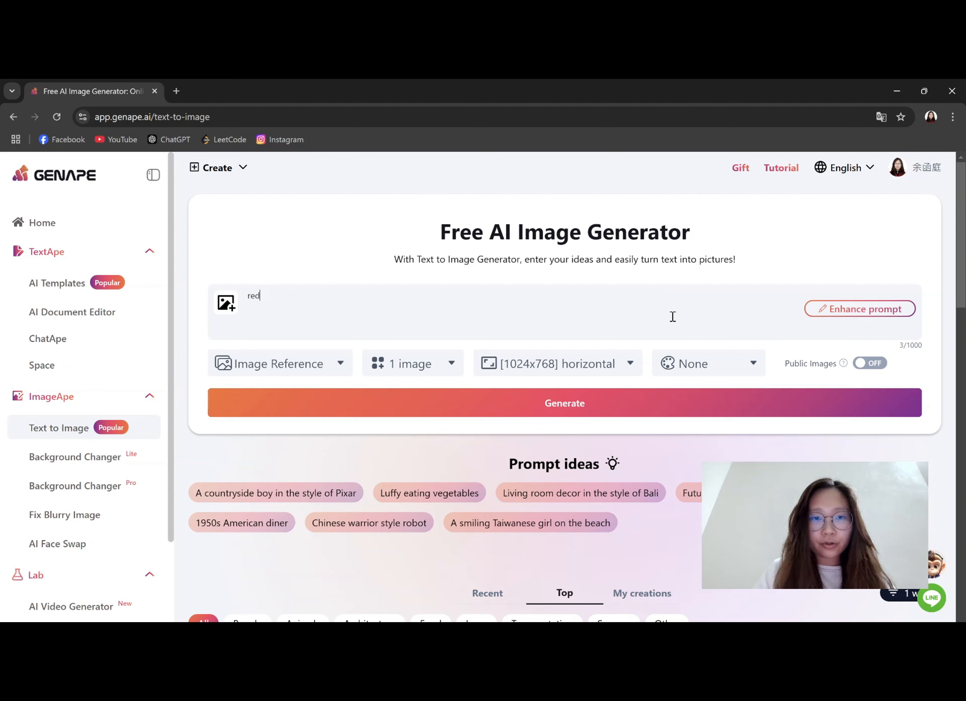
text( maples)
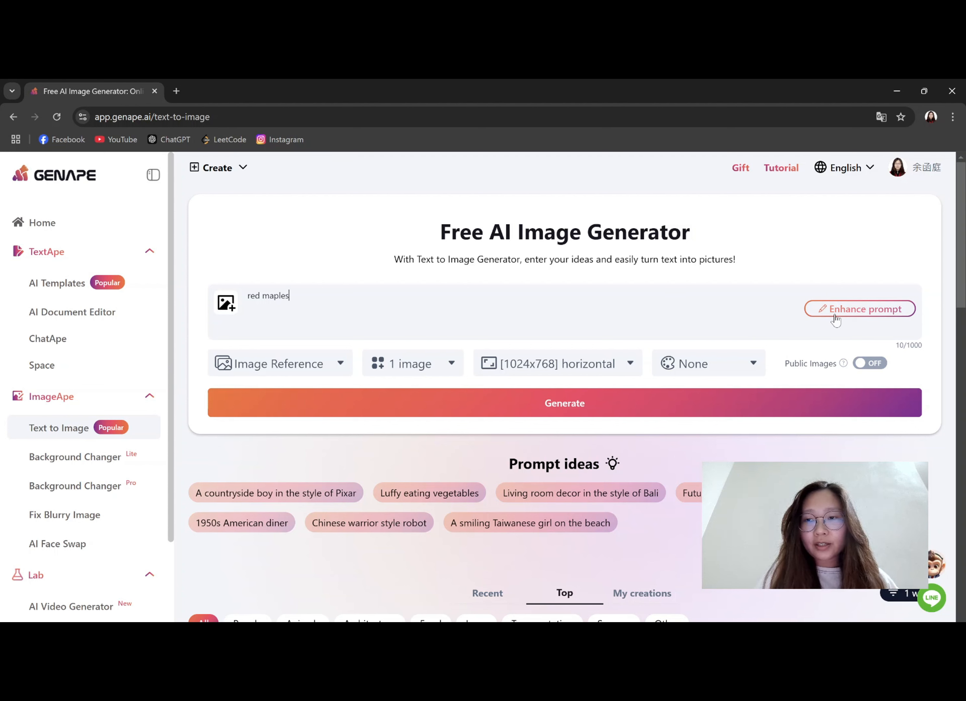
click(862, 313)
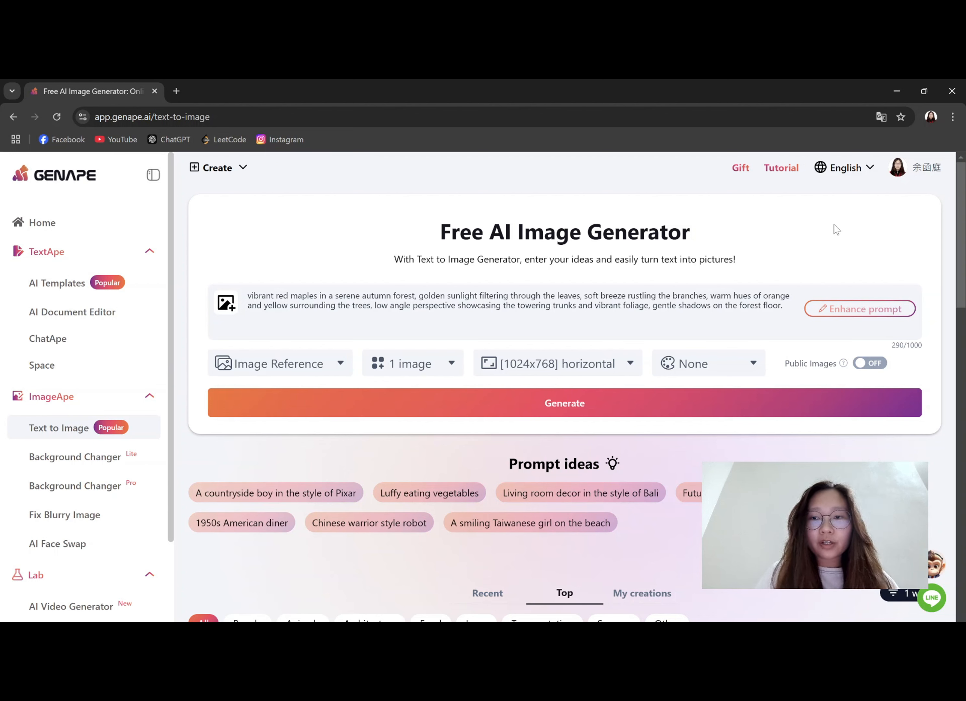
Generate an image from the enhanced red maples prompt and view the result
click(590, 406)
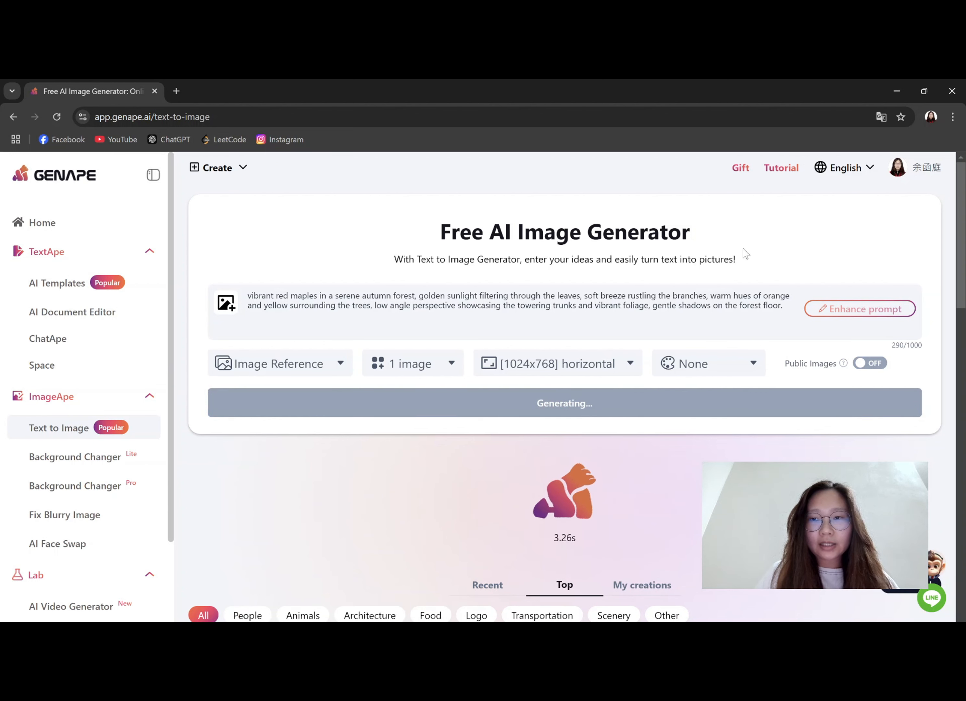
scroll(670, 245, down, 1)
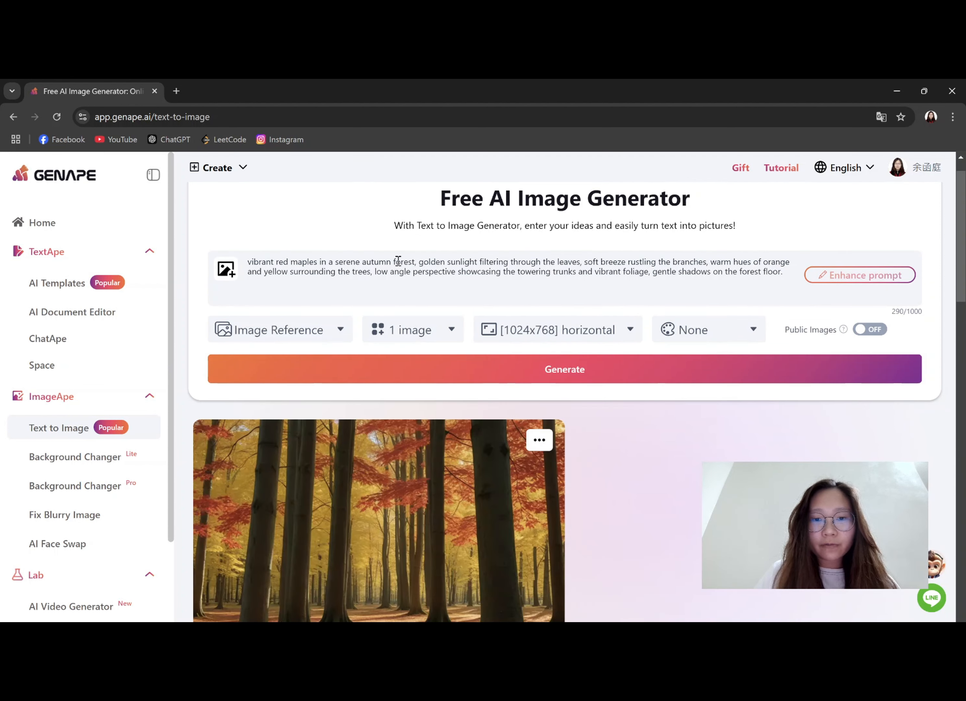
scroll(398, 261, down, 3)
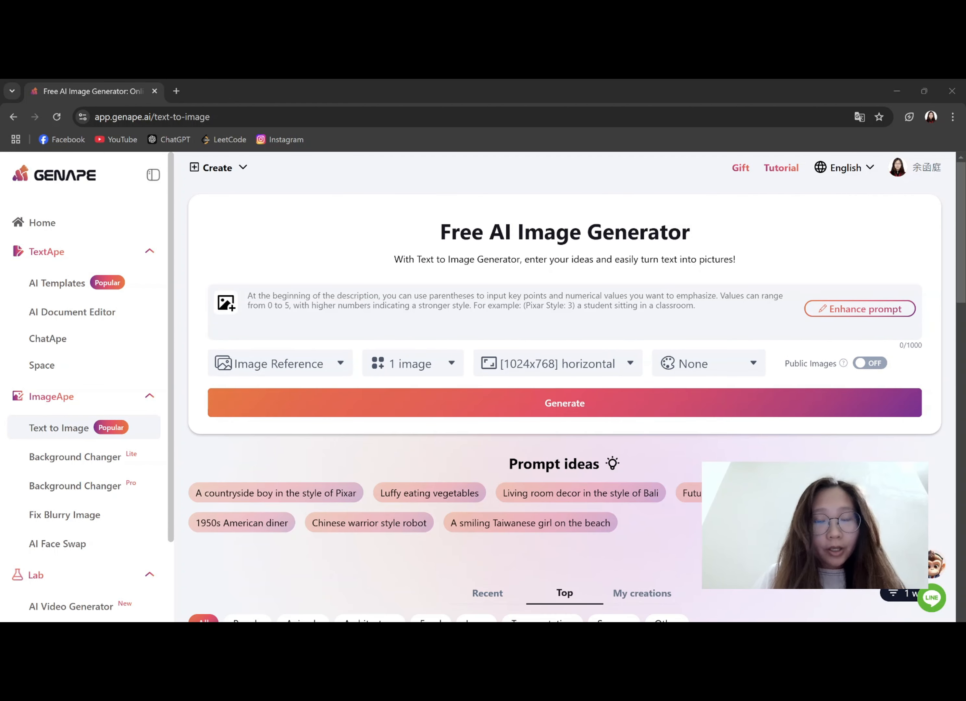
Upload the picture image_reference from the video folder to turn it into a text description in the empty prompt
click(623, 313)
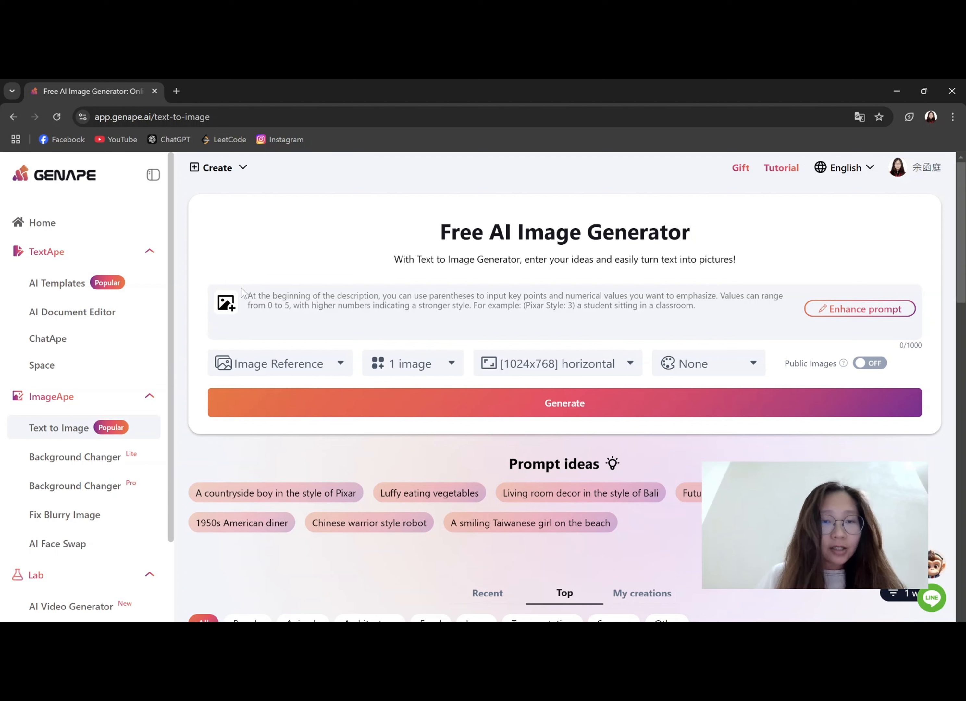
click(223, 304)
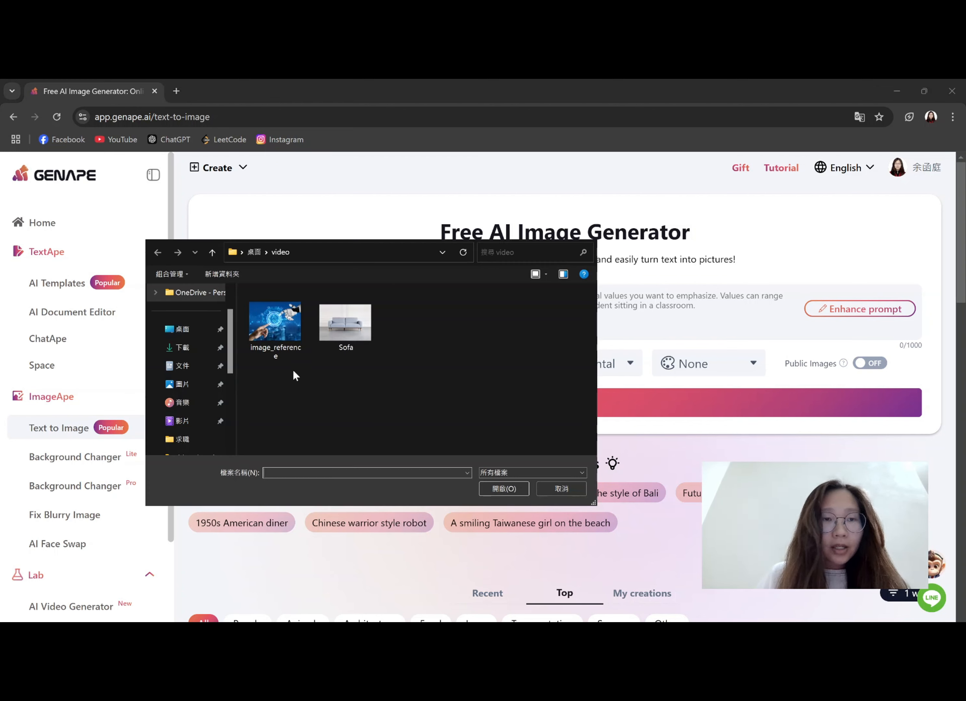
click(283, 341)
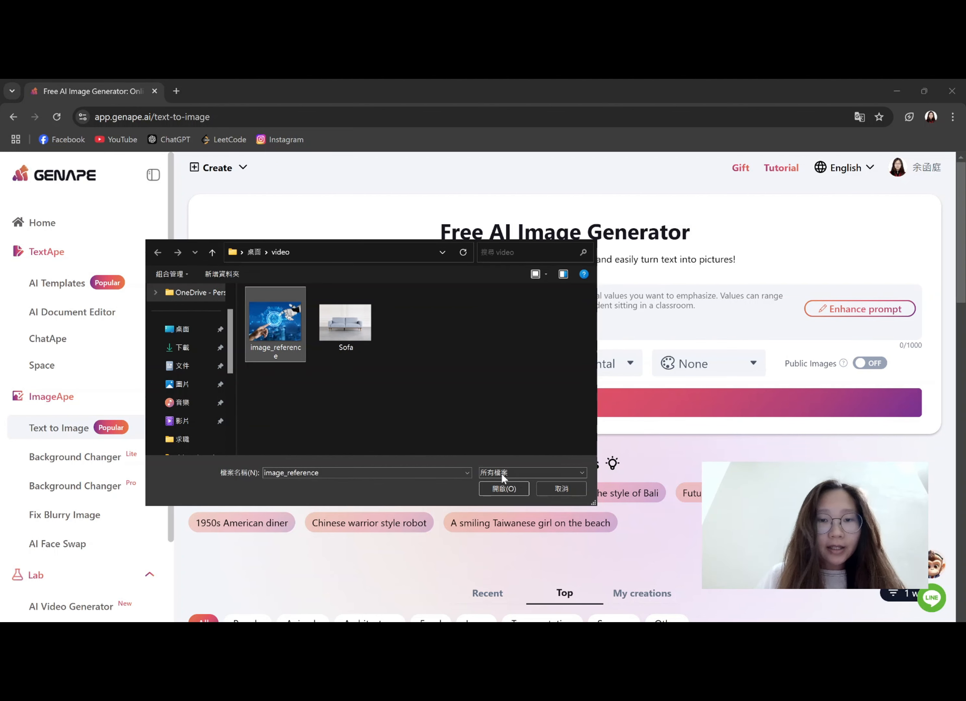
click(518, 493)
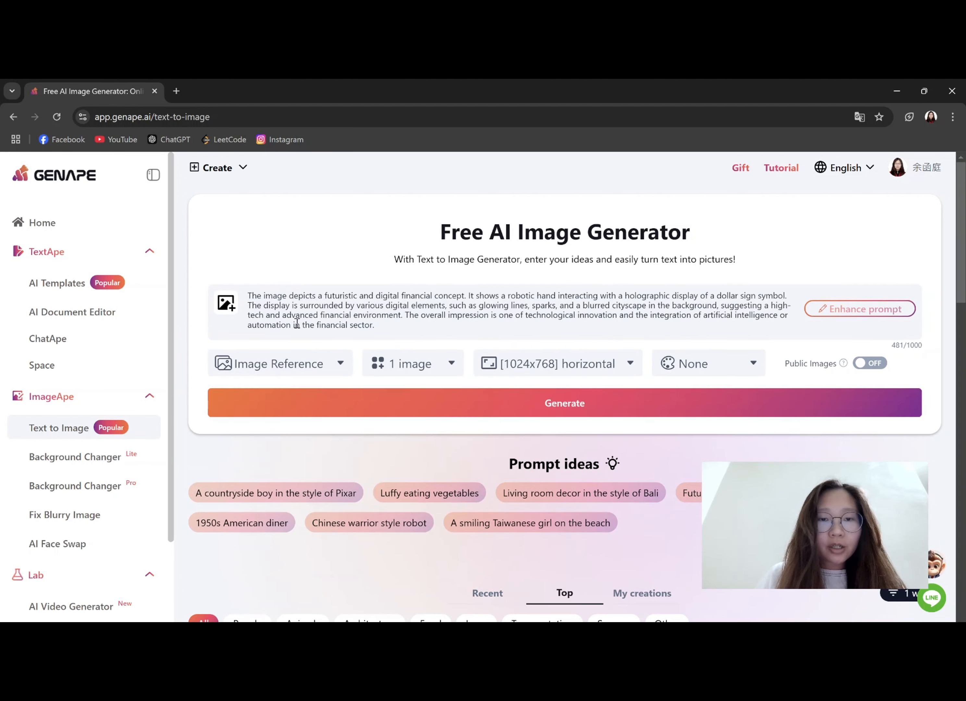
Generate an image from the description of the uploaded picture and compare the result with its prompt
click(395, 324)
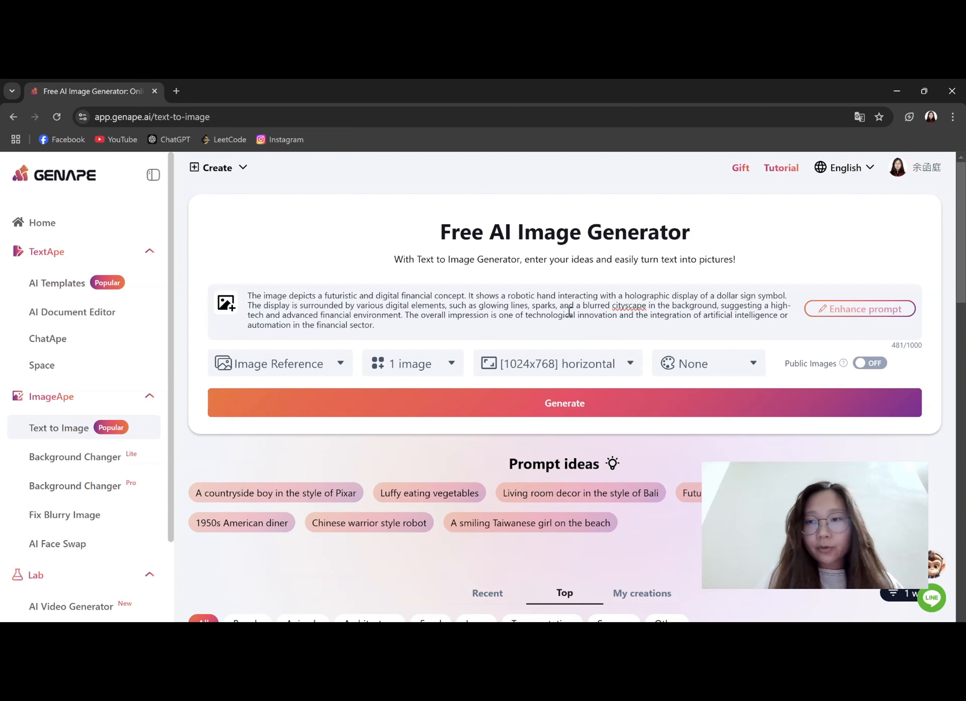
click(588, 408)
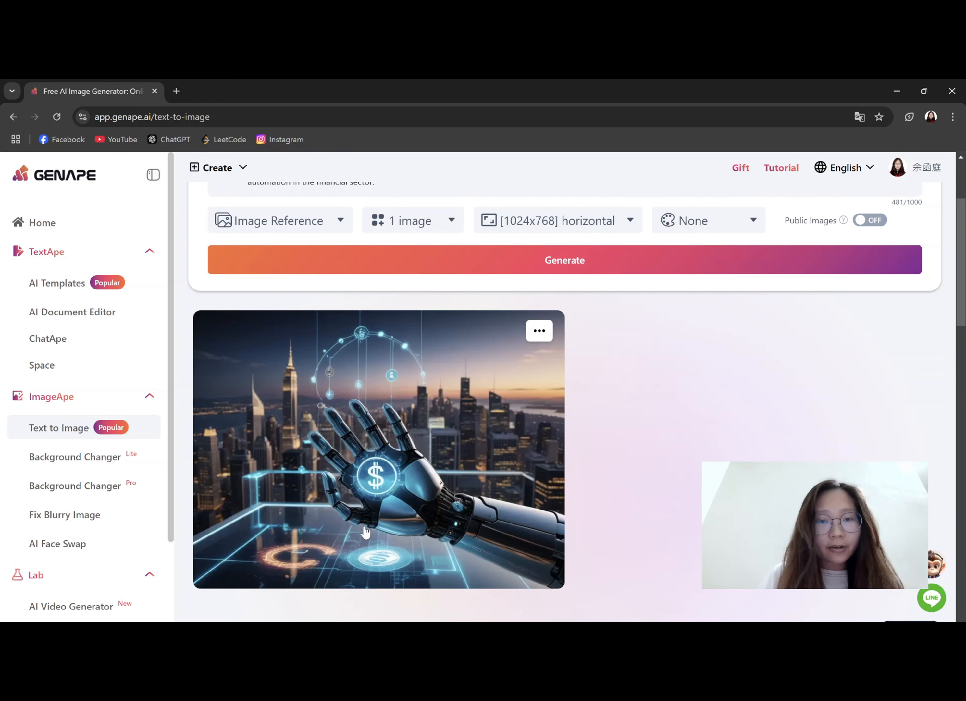
scroll(588, 483, up, 2)
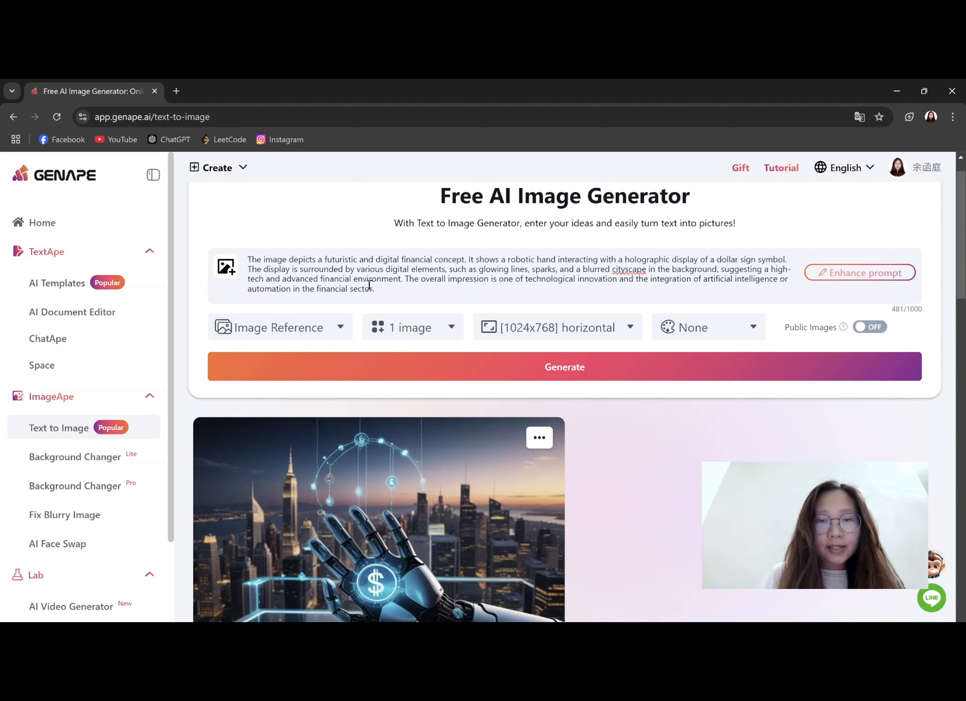
Add the picture image_reference as Content Reference and generate a new image from the same robotic hand prompt
click(318, 331)
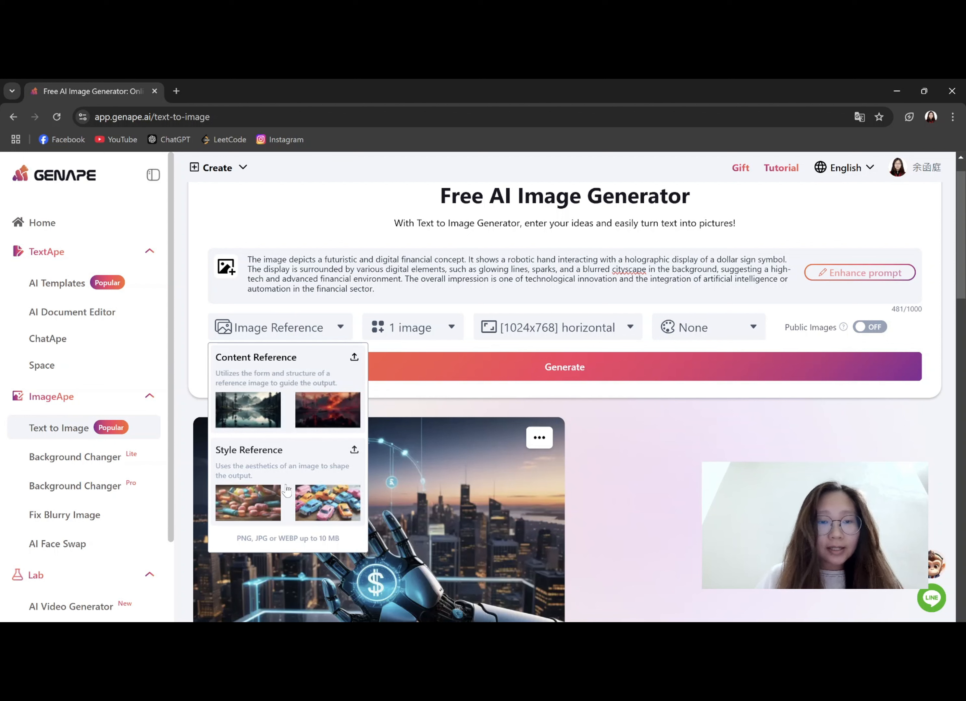
click(313, 372)
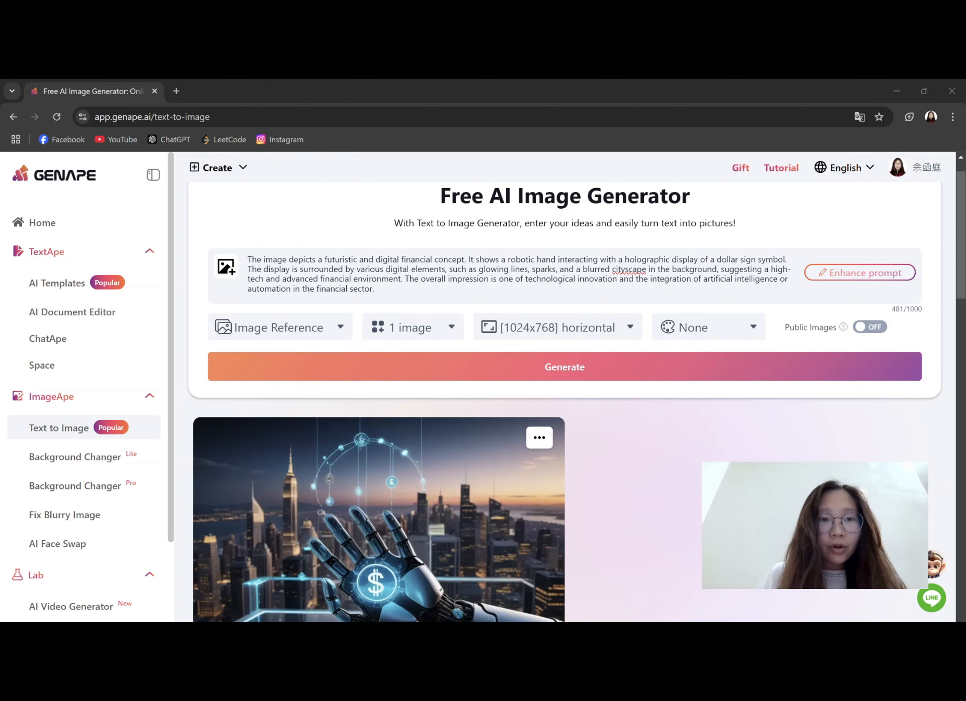
click(308, 362)
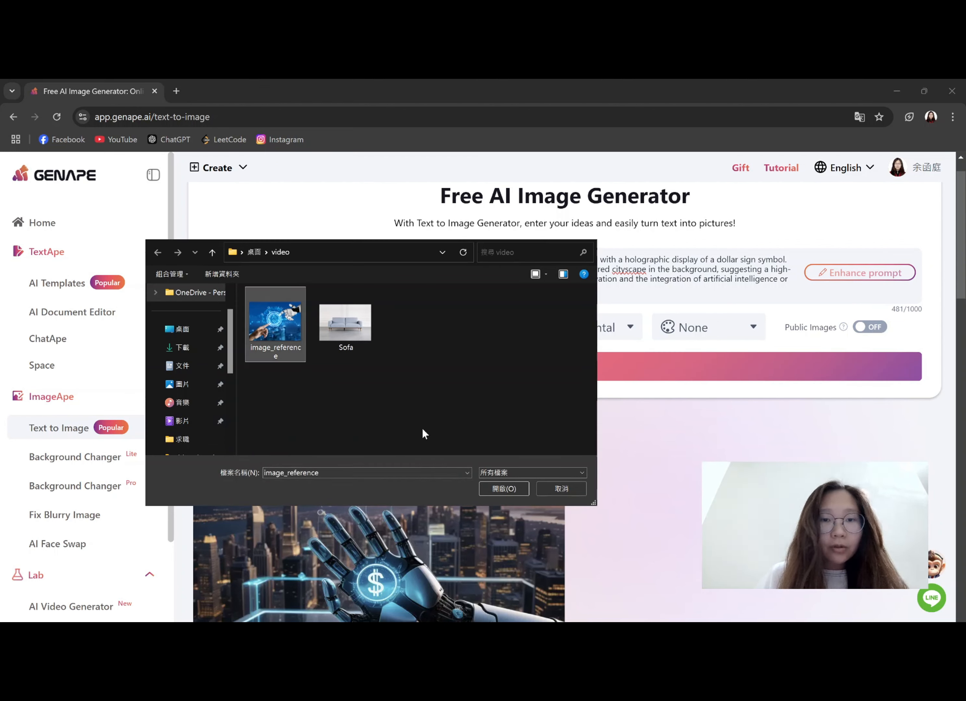
click(508, 487)
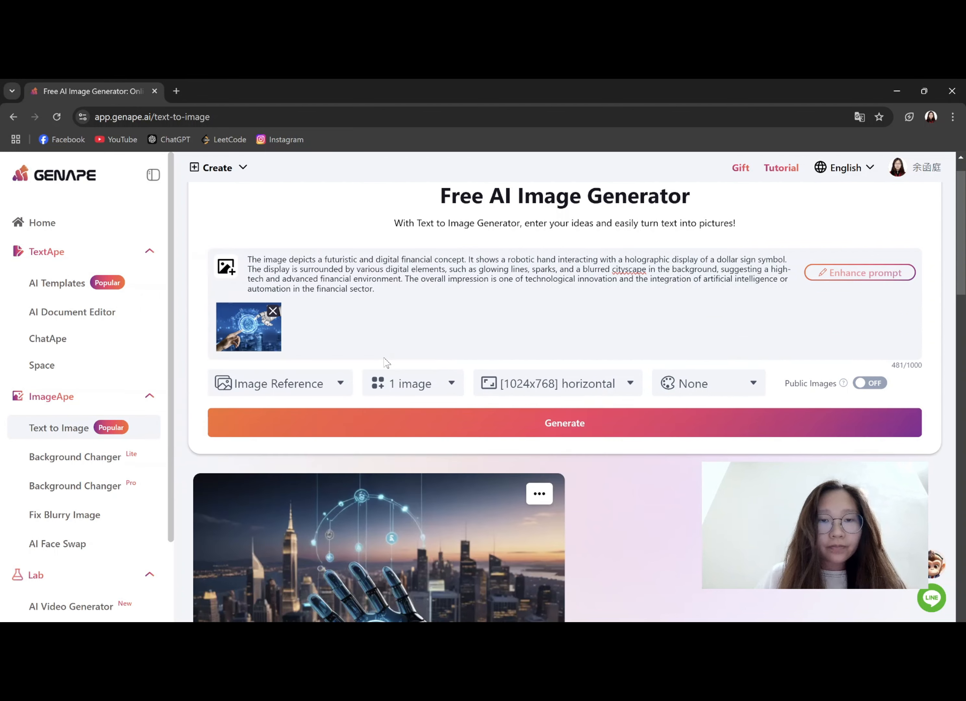
click(508, 435)
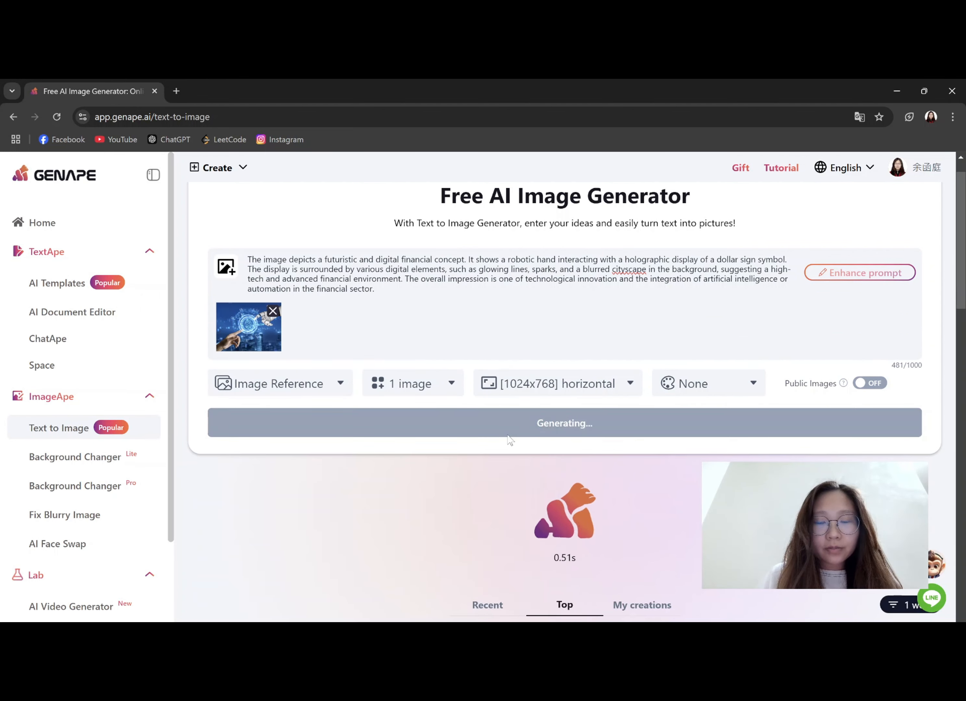
scroll(821, 399, down, 1)
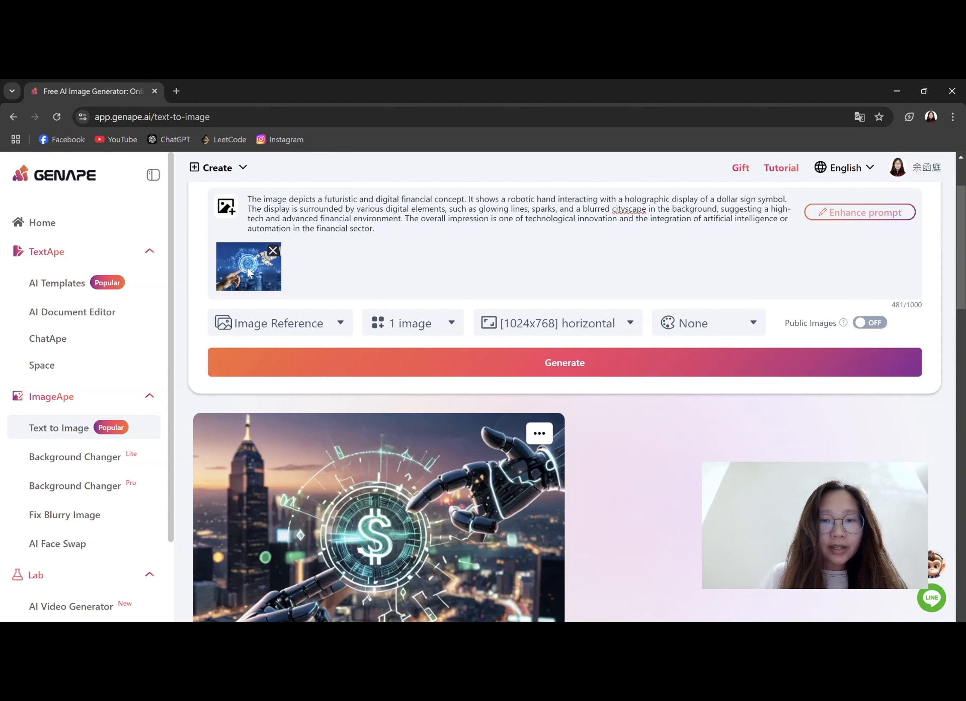
Upload the picture image_reference from the video folder as Style Reference for the robotic hand prompt
scroll(356, 265, down, 2)
scroll(357, 265, down, 1)
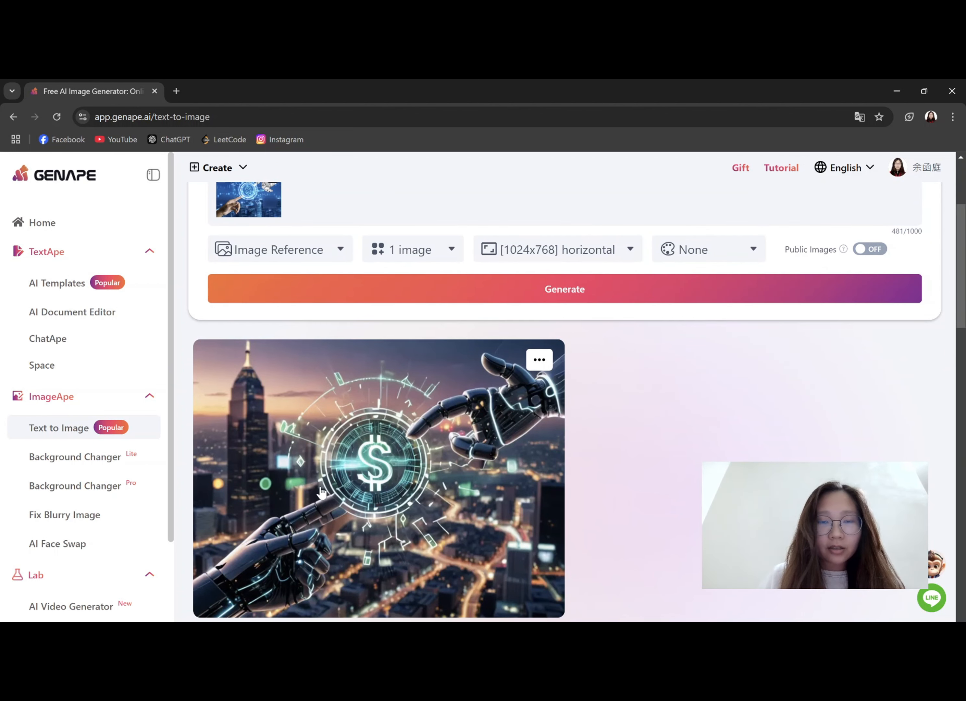
scroll(322, 492, up, 1)
click(285, 311)
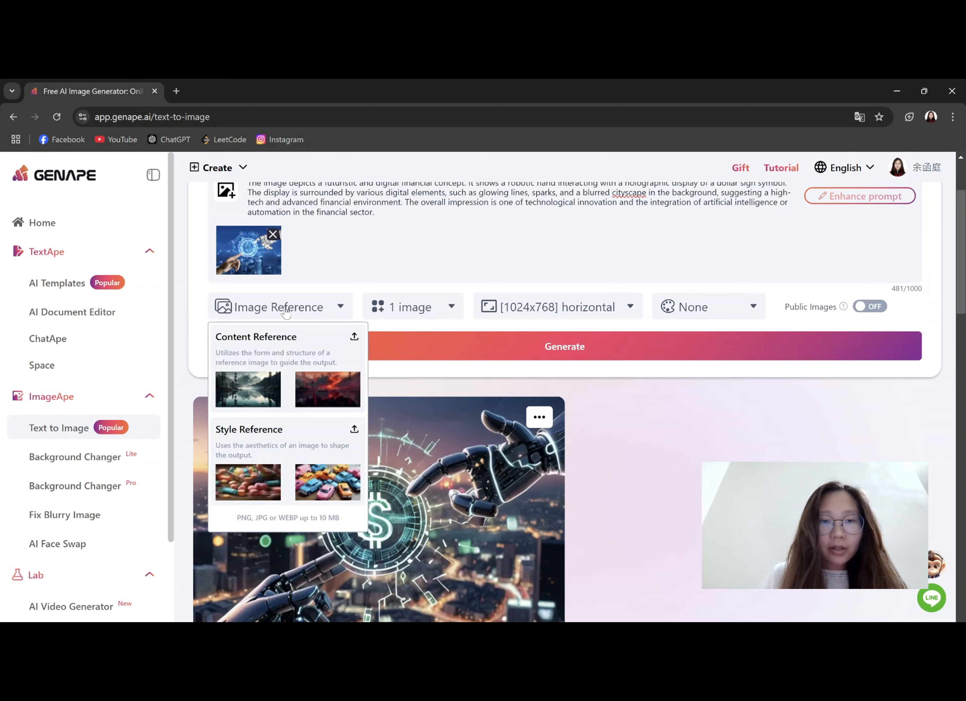
click(302, 447)
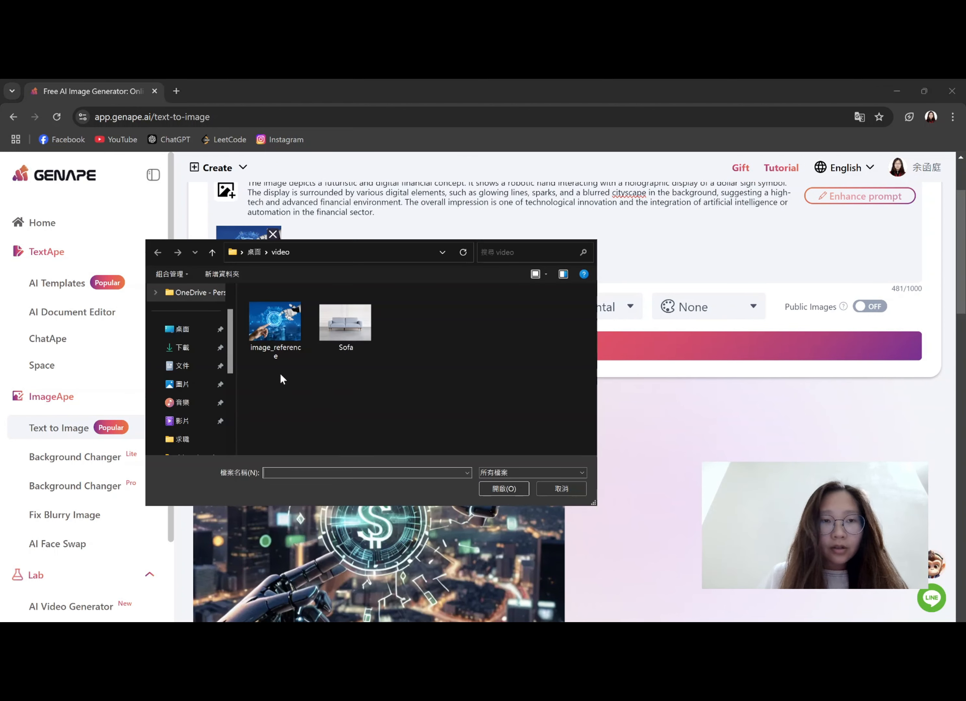
click(269, 330)
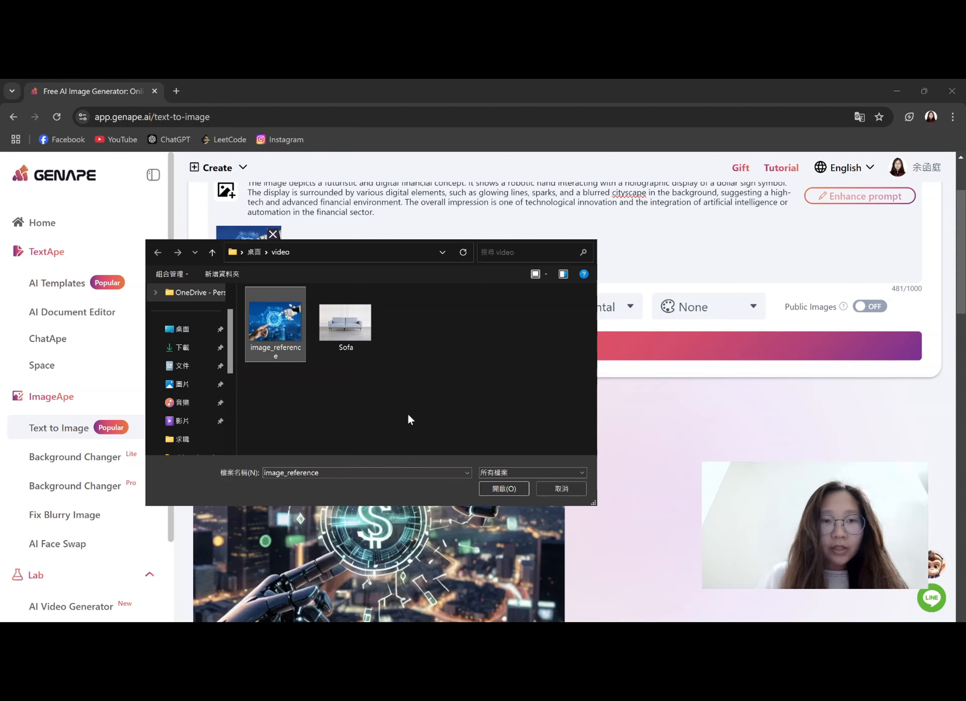
click(514, 489)
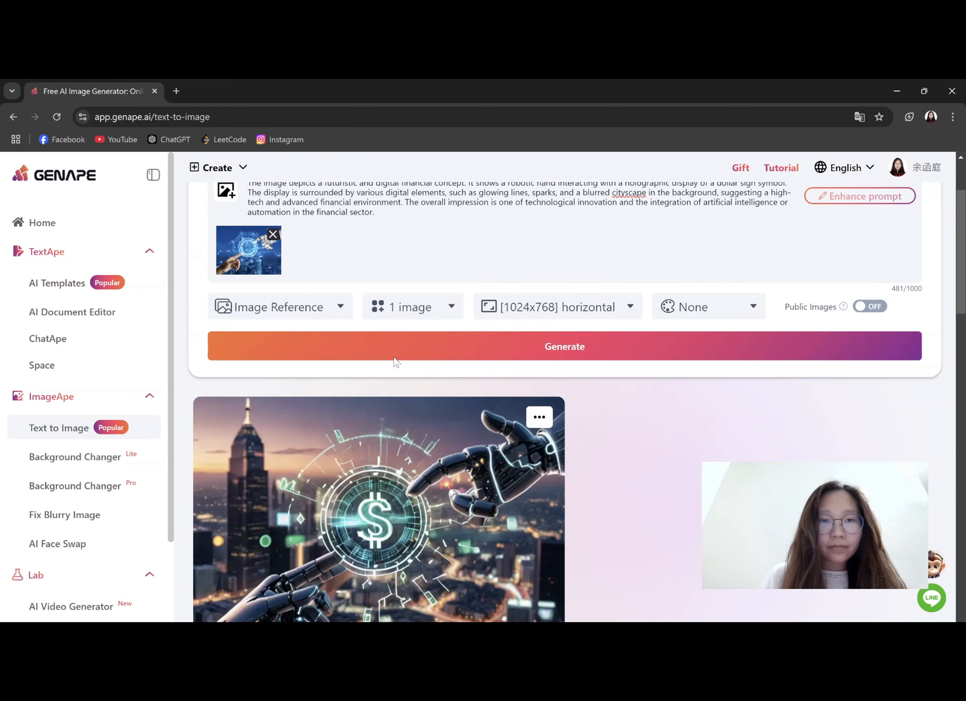
Generate a new image with the Style Reference from the same robotic hand prompt and view the result
click(457, 355)
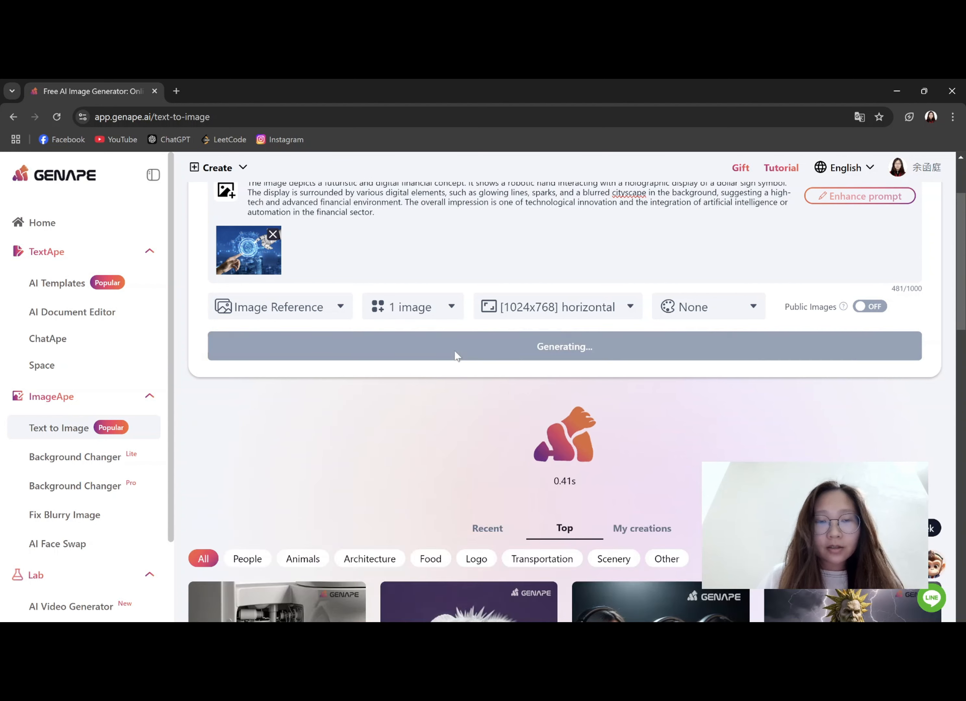
scroll(455, 350, down, 1)
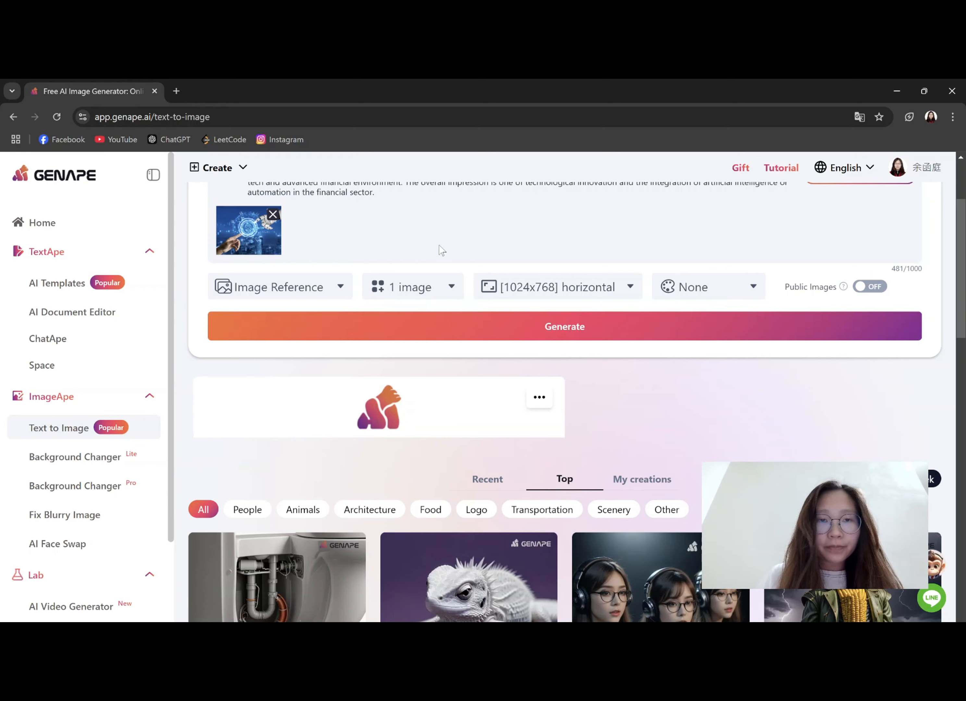
scroll(441, 251, down, 1)
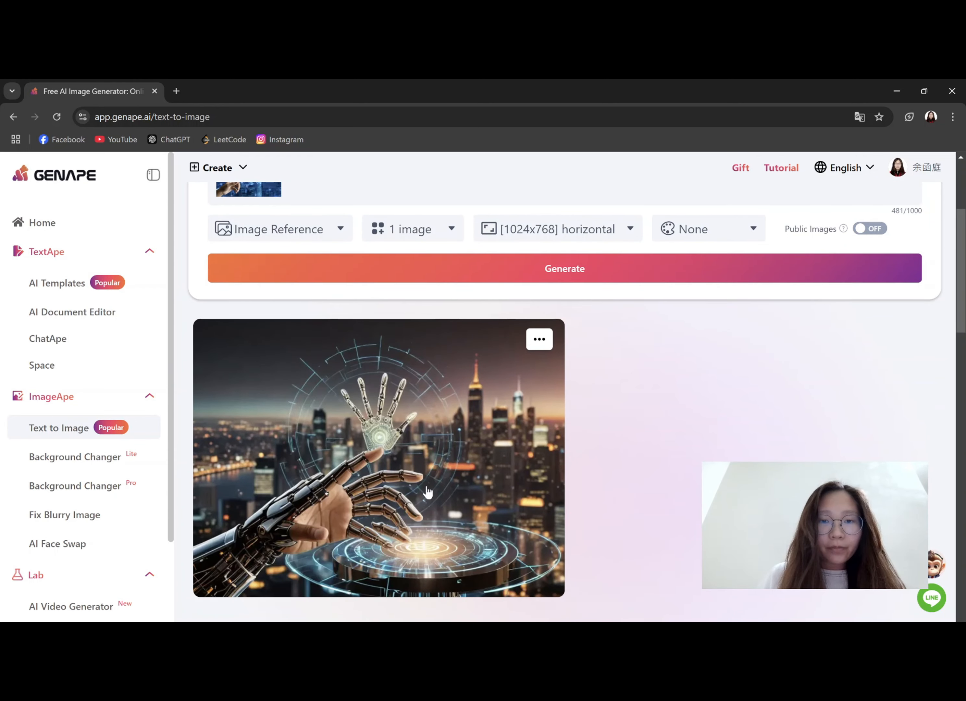
scroll(428, 492, up, 1)
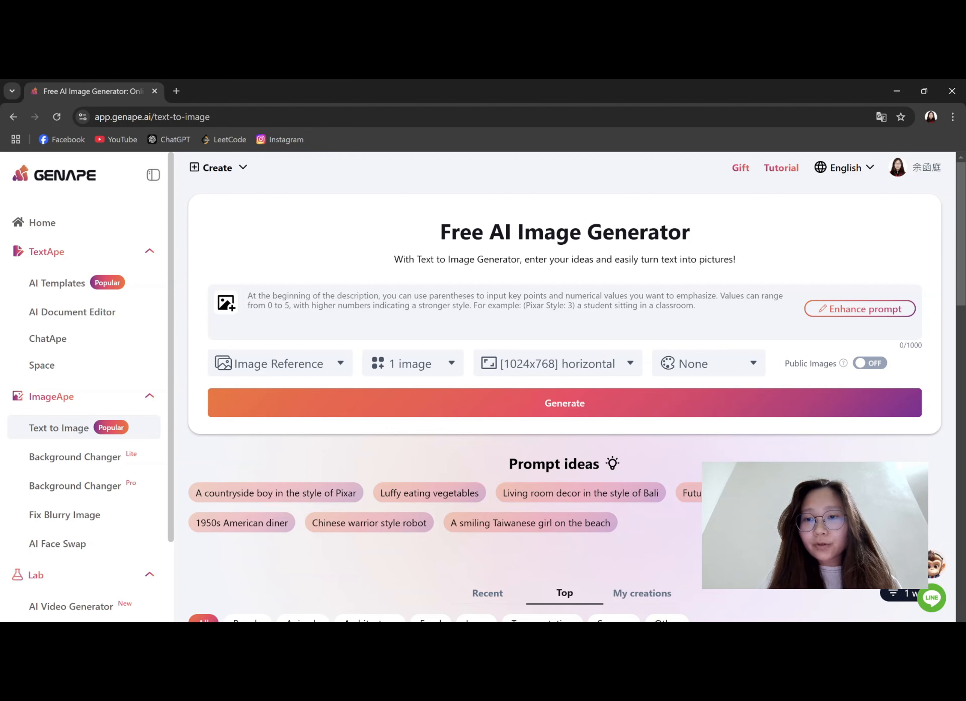
Choose Watercolor as the style for a new text-to-image generation
click(729, 375)
scroll(729, 375, down, 4)
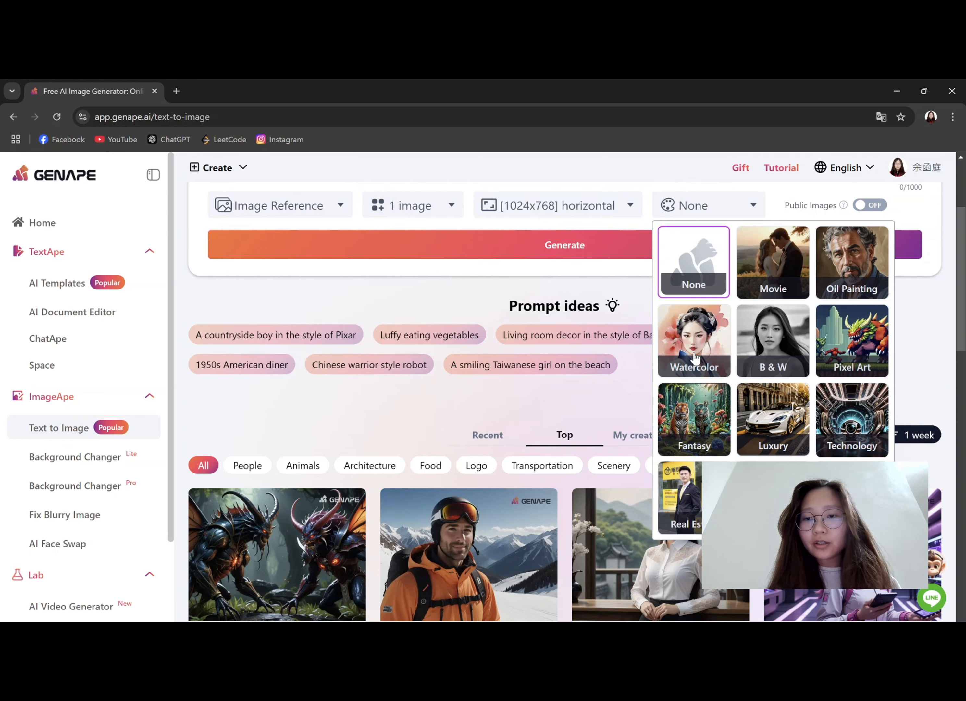
click(699, 326)
scroll(698, 321, up, 3)
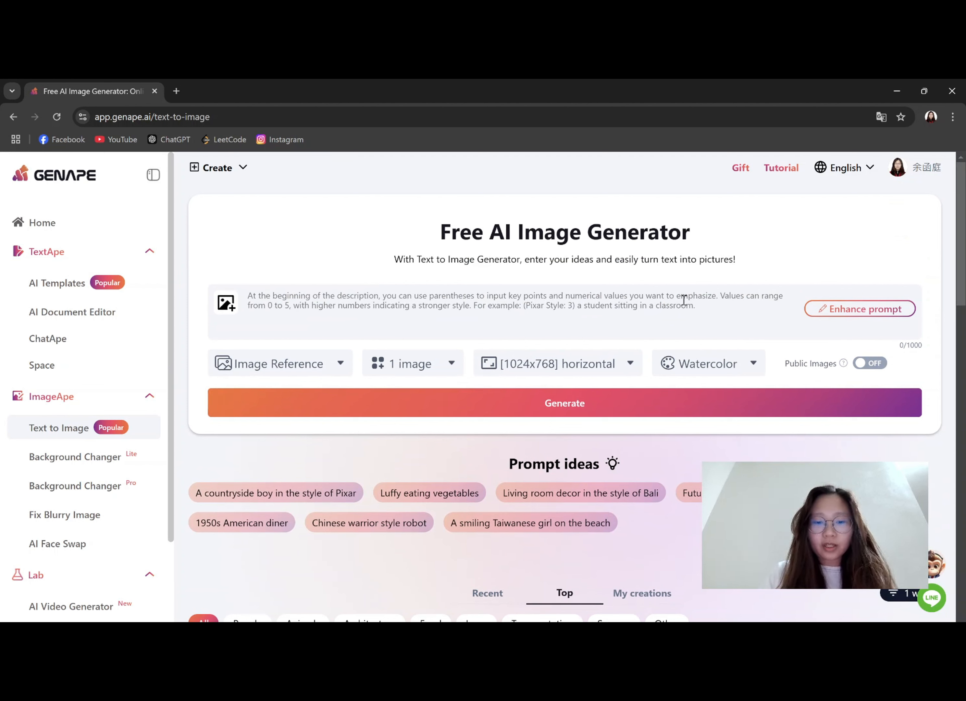
Enter "red maples" as the prompt and generate one image in the Watercolor style
click(684, 300)
text(red map)
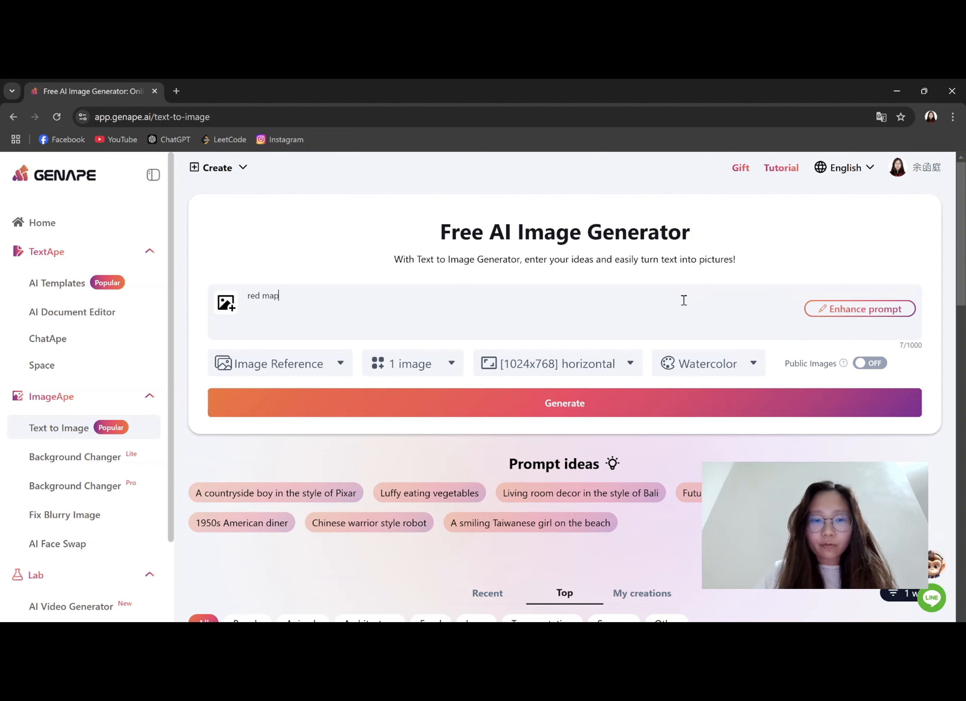
text(les)
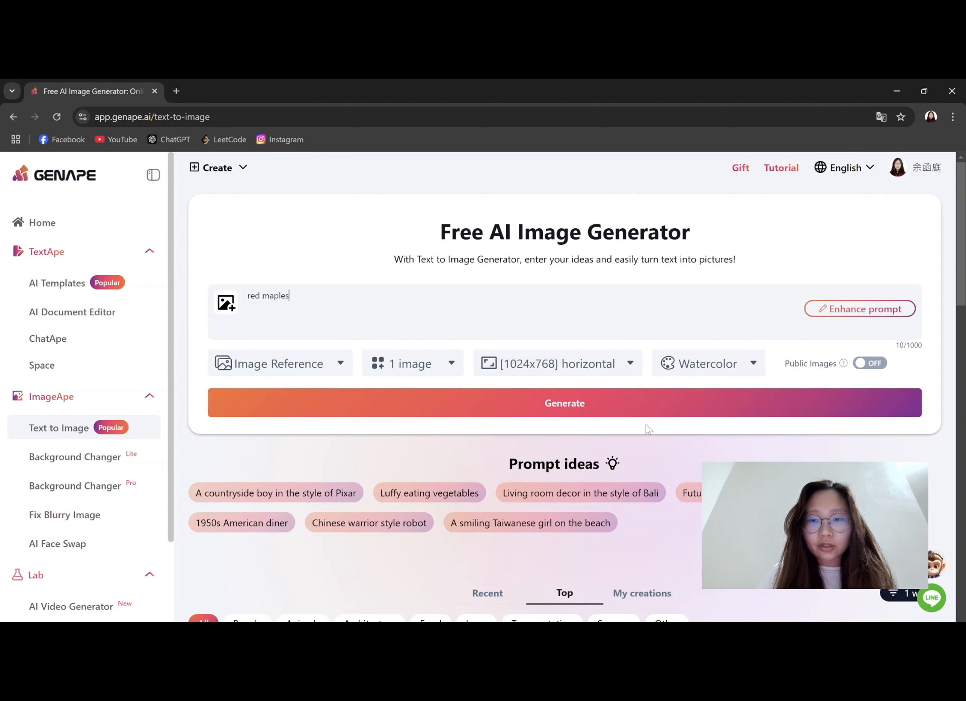
click(642, 411)
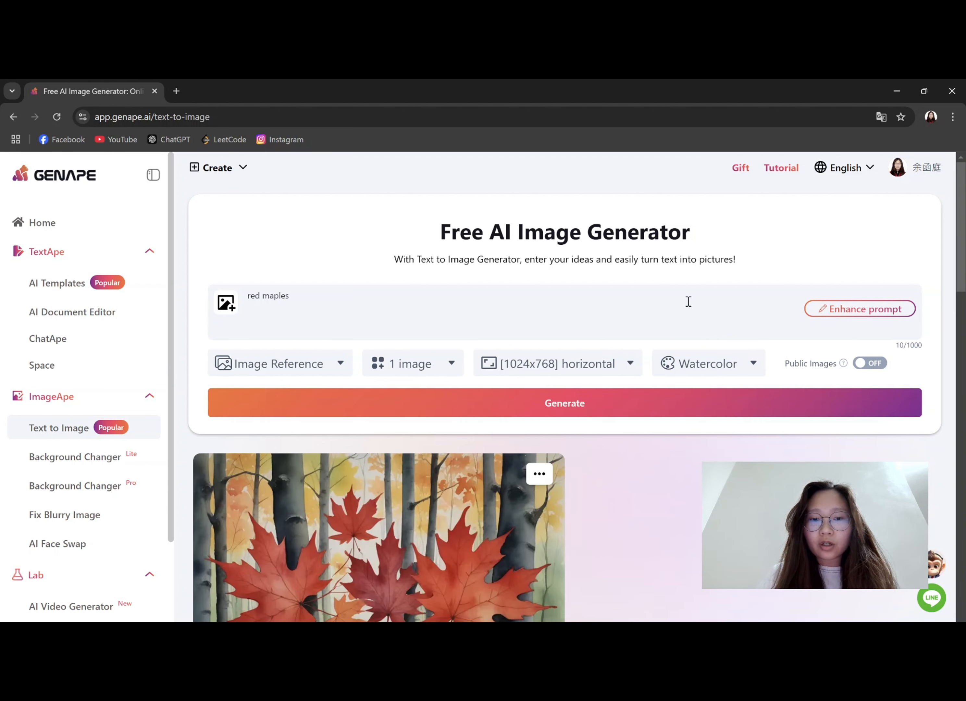
View the generated watercolor maple picture and look through the other available image styles
scroll(688, 301, down, 4)
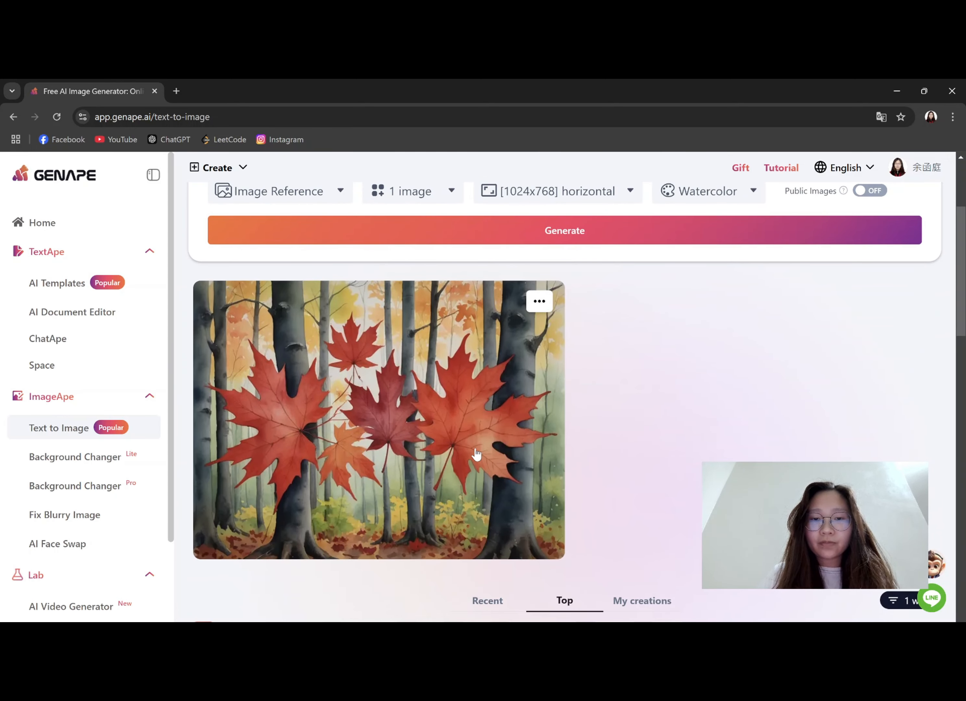
scroll(643, 389, up, 1)
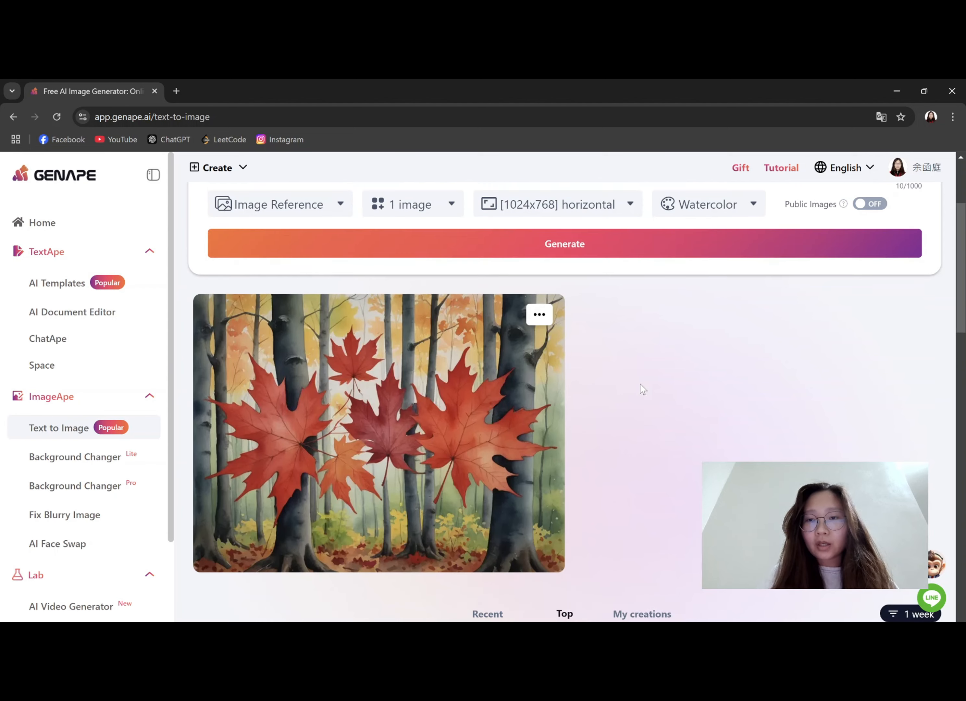
click(725, 214)
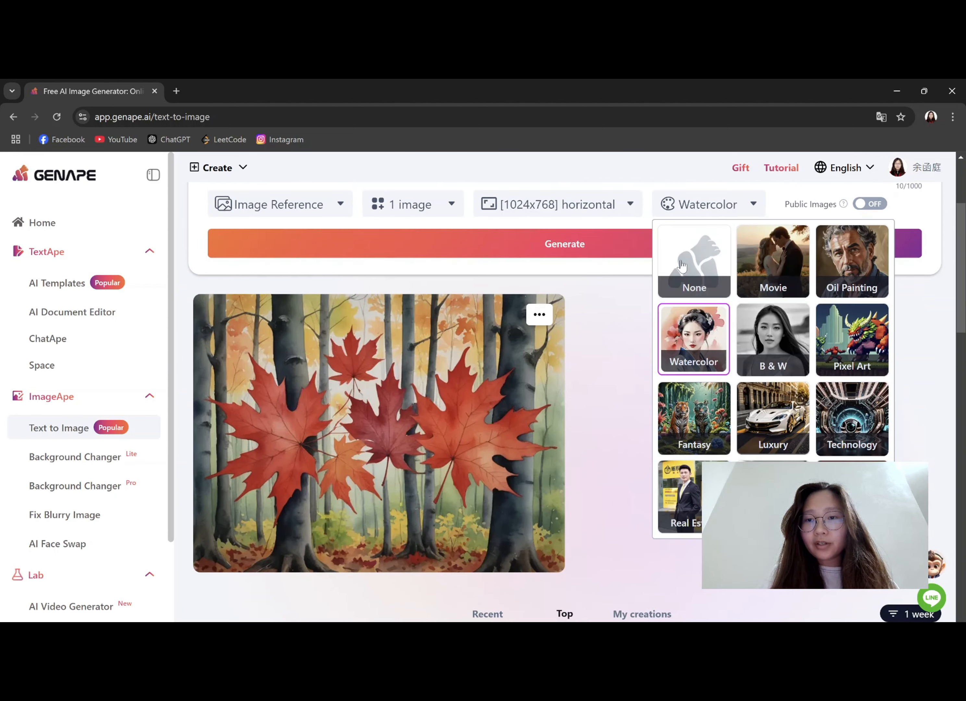
scroll(618, 370, down, 4)
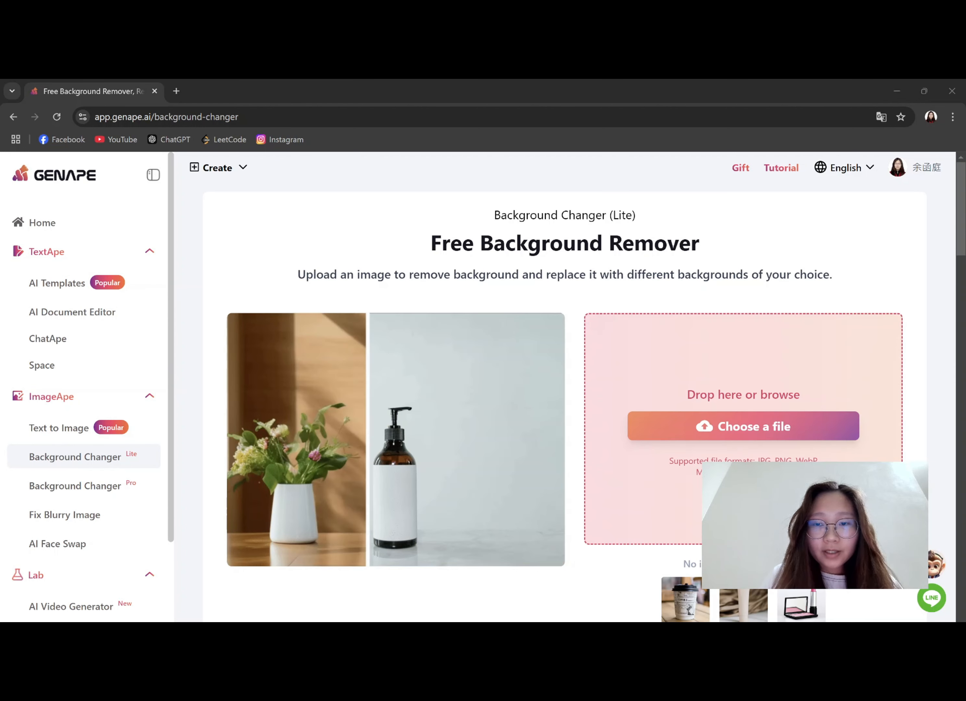
Upload the picture Sofa from the video folder to Background Changer (Lite) and compare the original with the removed-background version
click(577, 389)
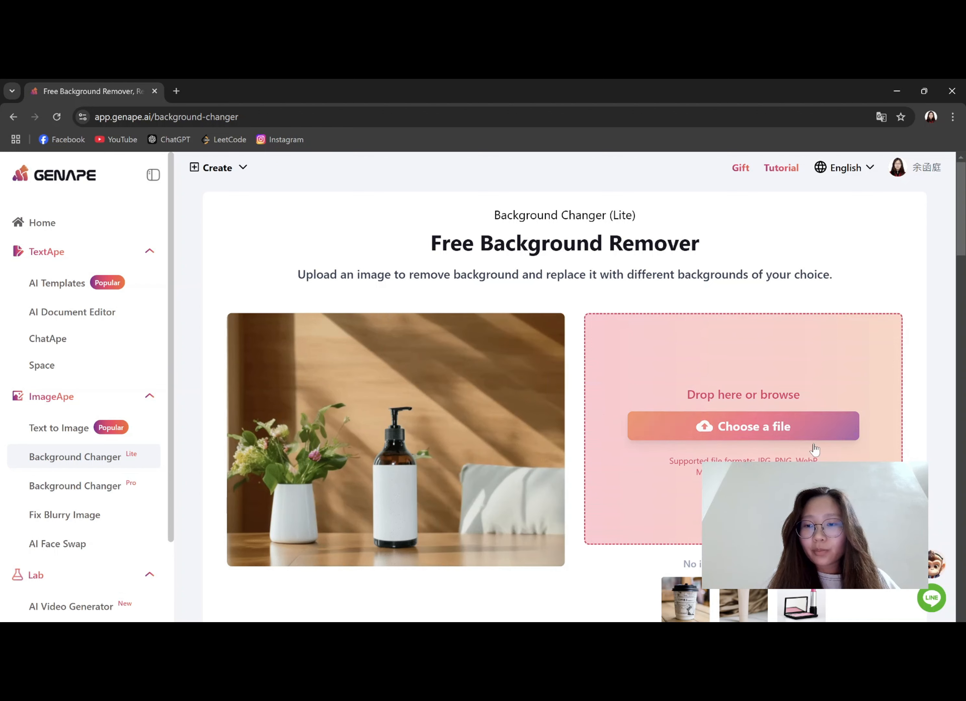
click(767, 427)
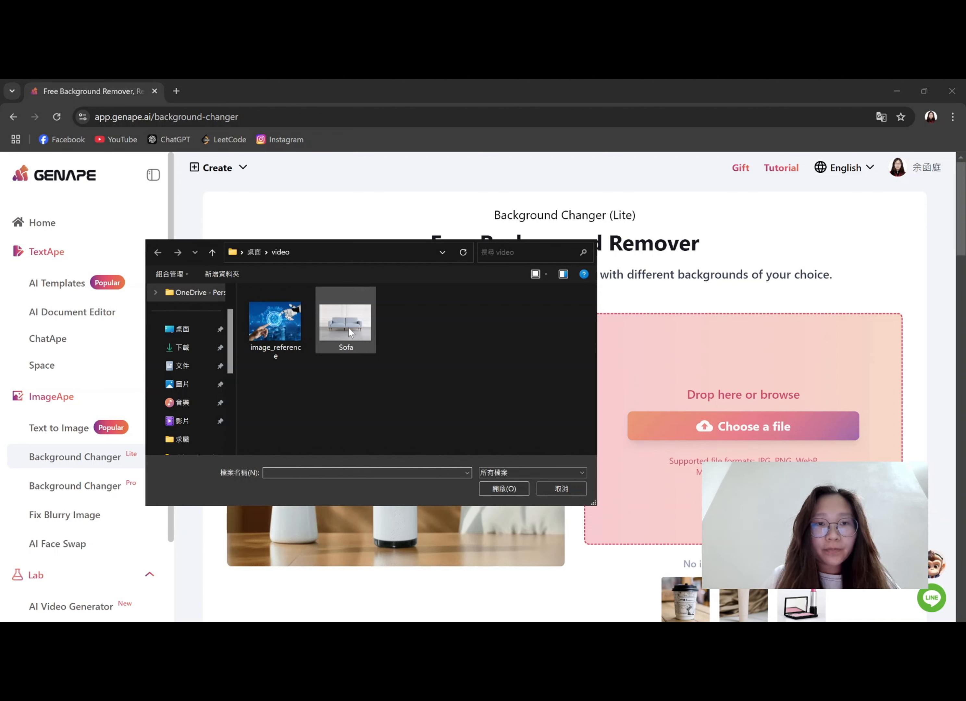
click(348, 327)
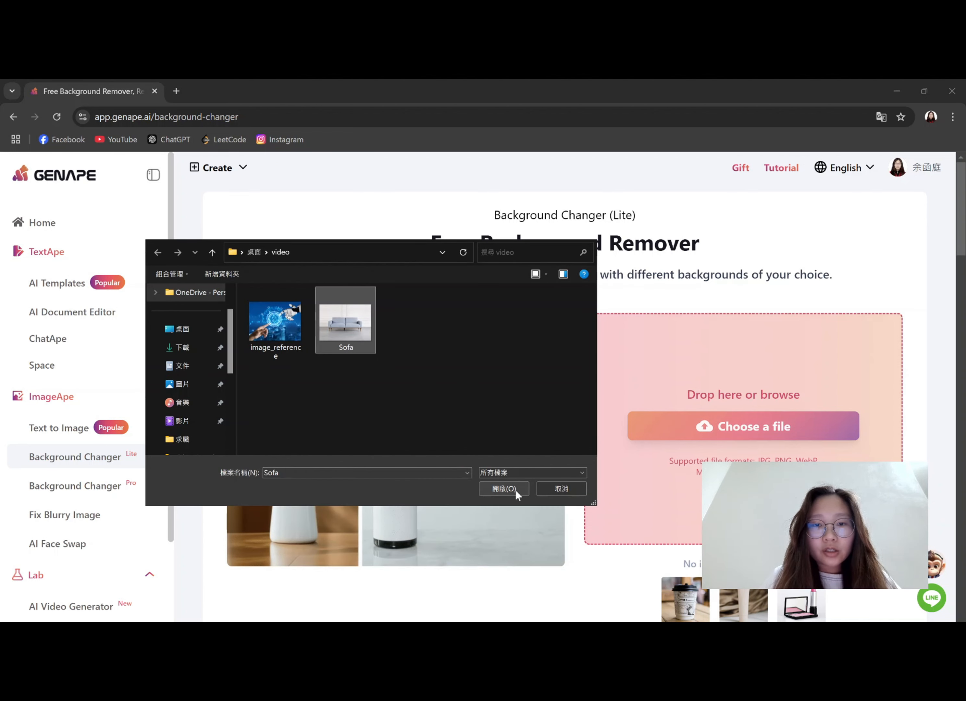
click(504, 488)
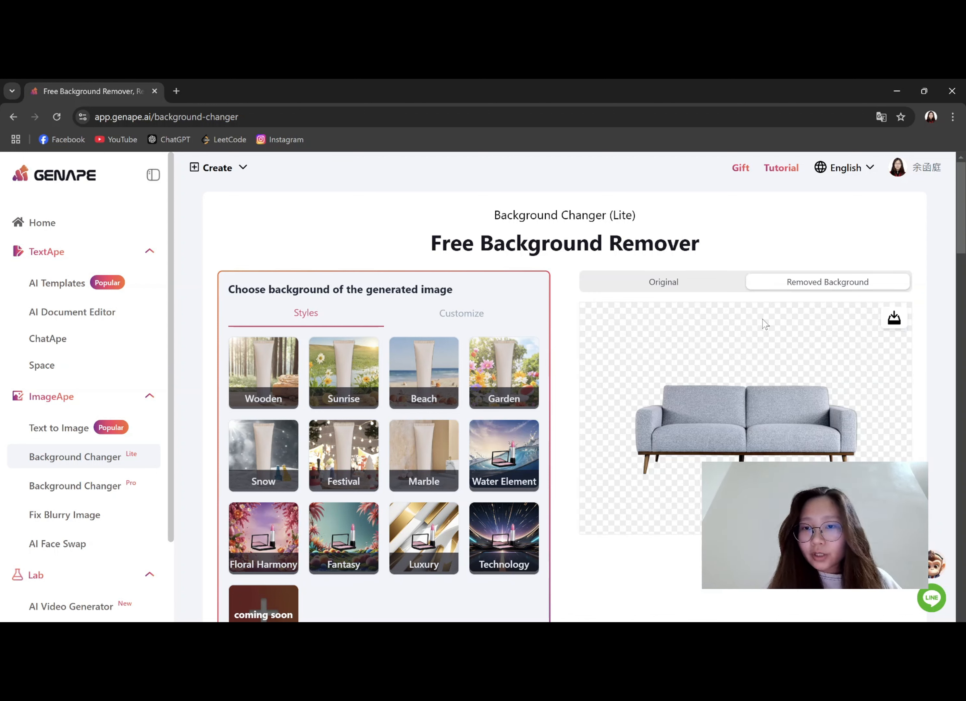
click(683, 283)
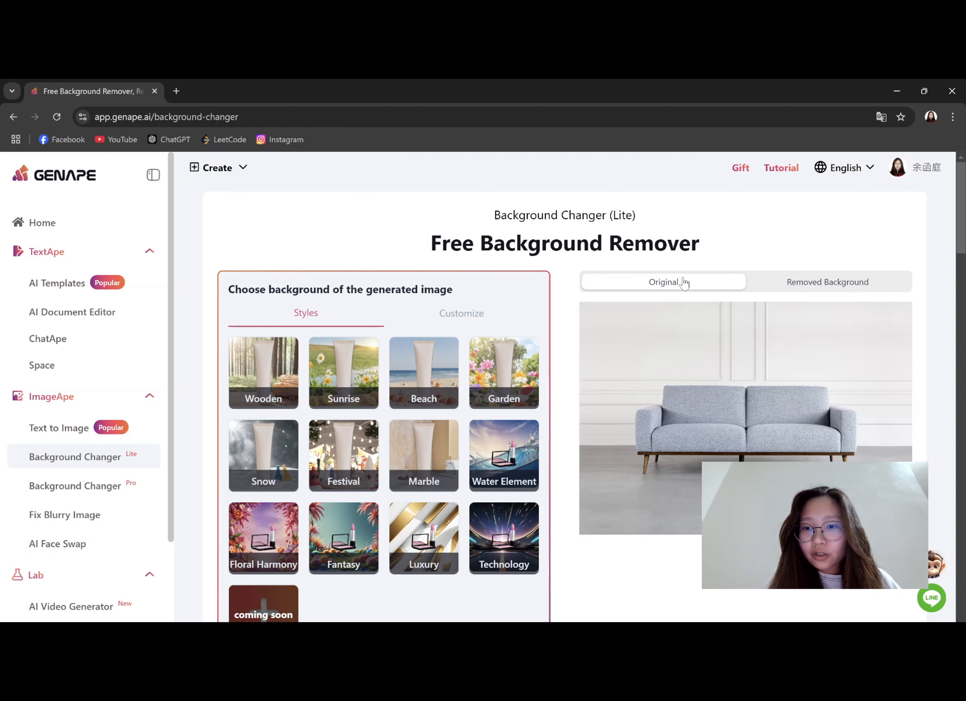
click(845, 285)
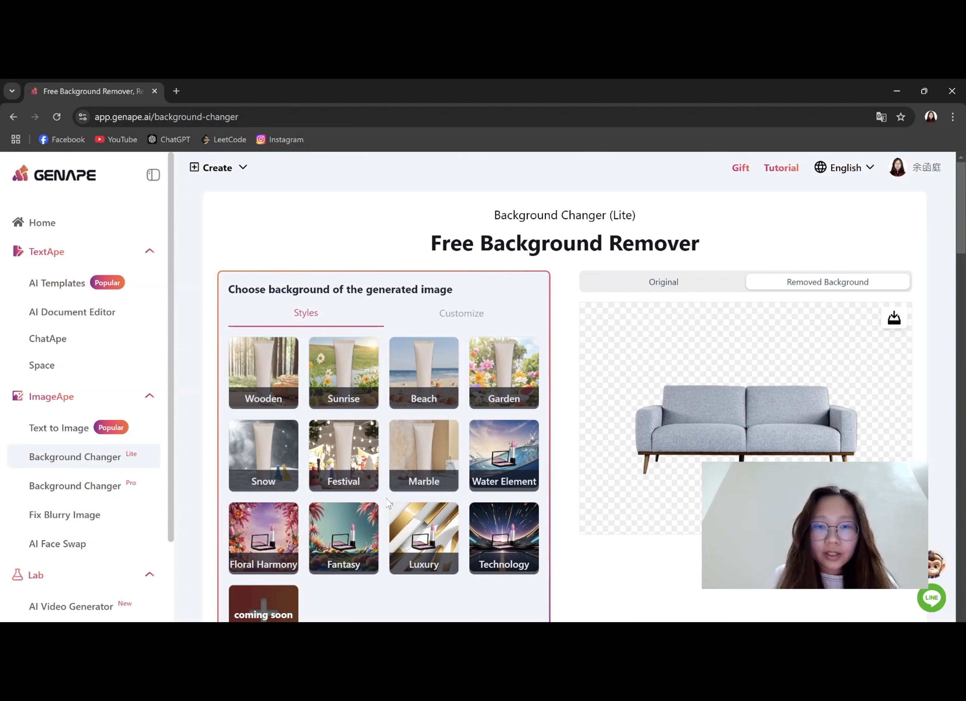
Switch the sofa's background choice to Customize and enter the prompt "nordic-style living room"
click(474, 324)
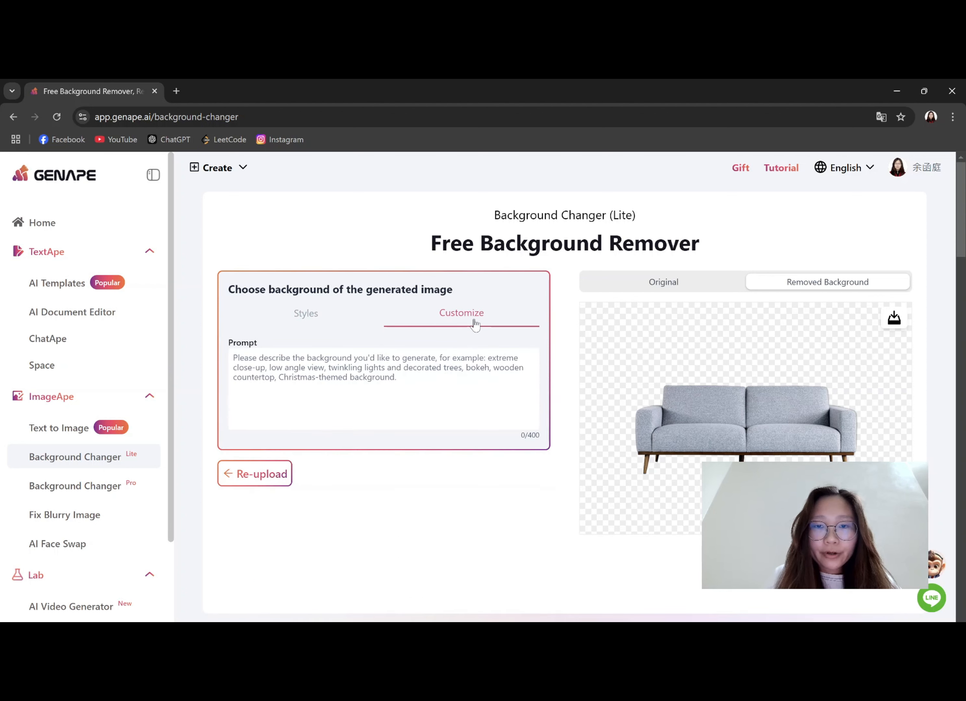
click(431, 412)
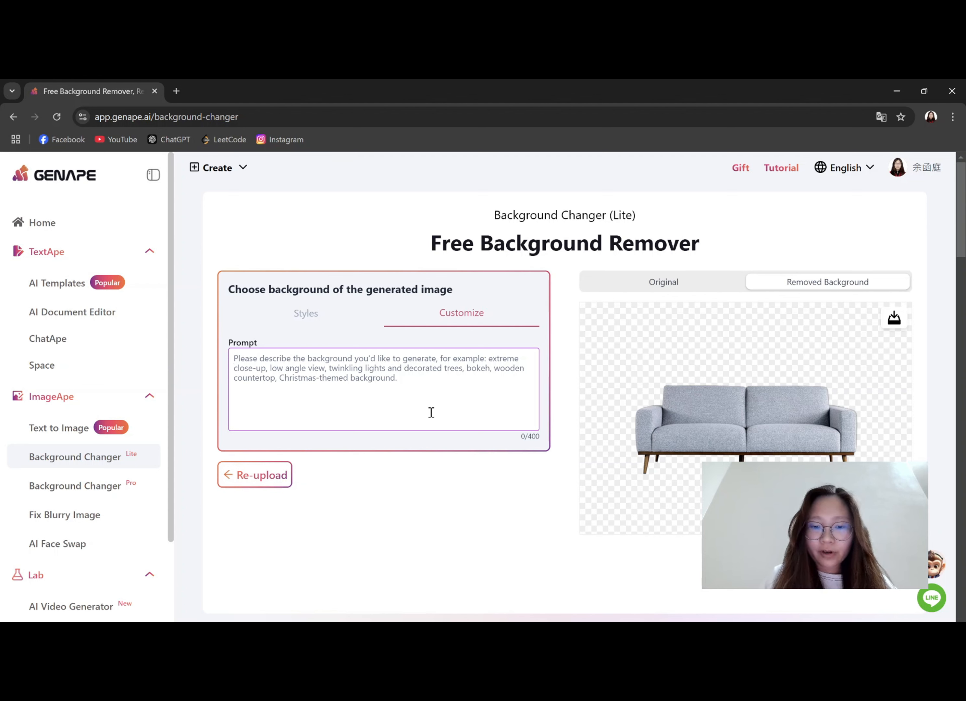
text(nor)
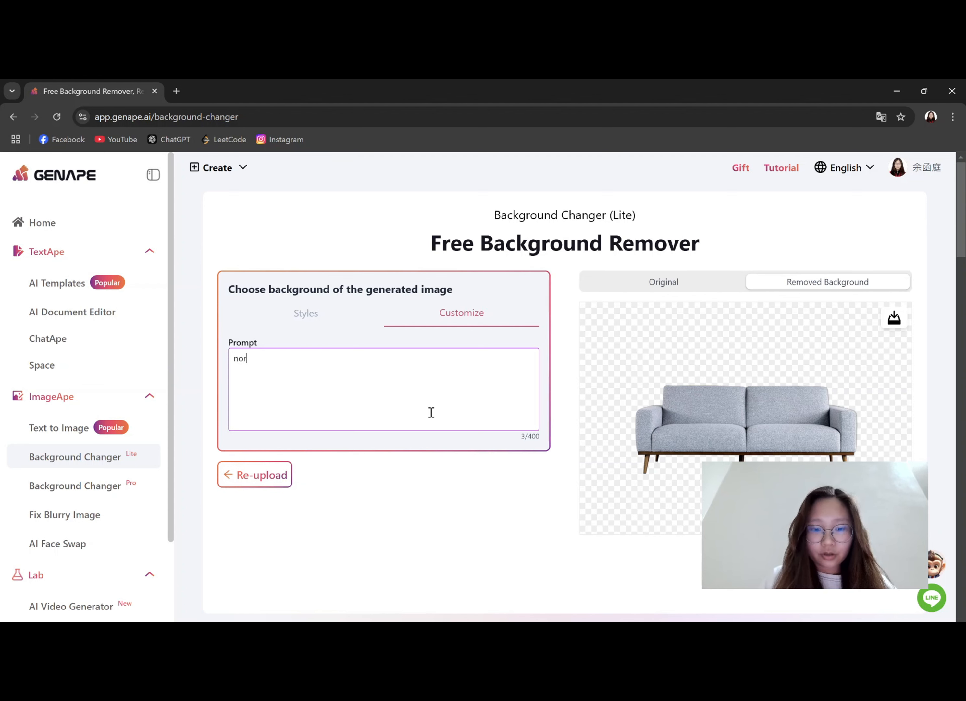
text(dic-s)
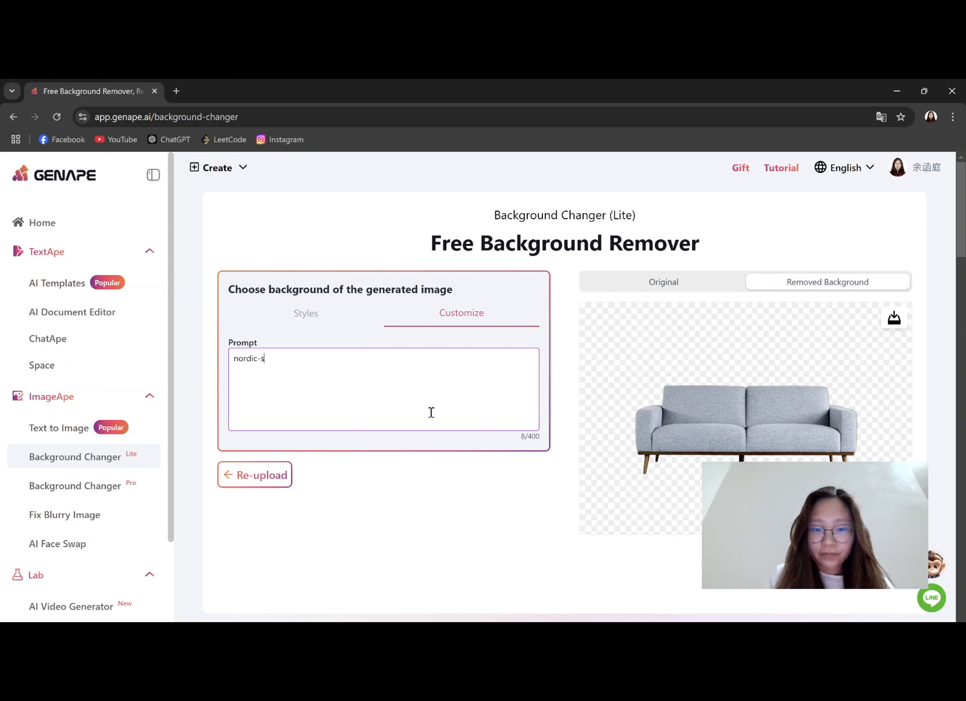
text(tyle )
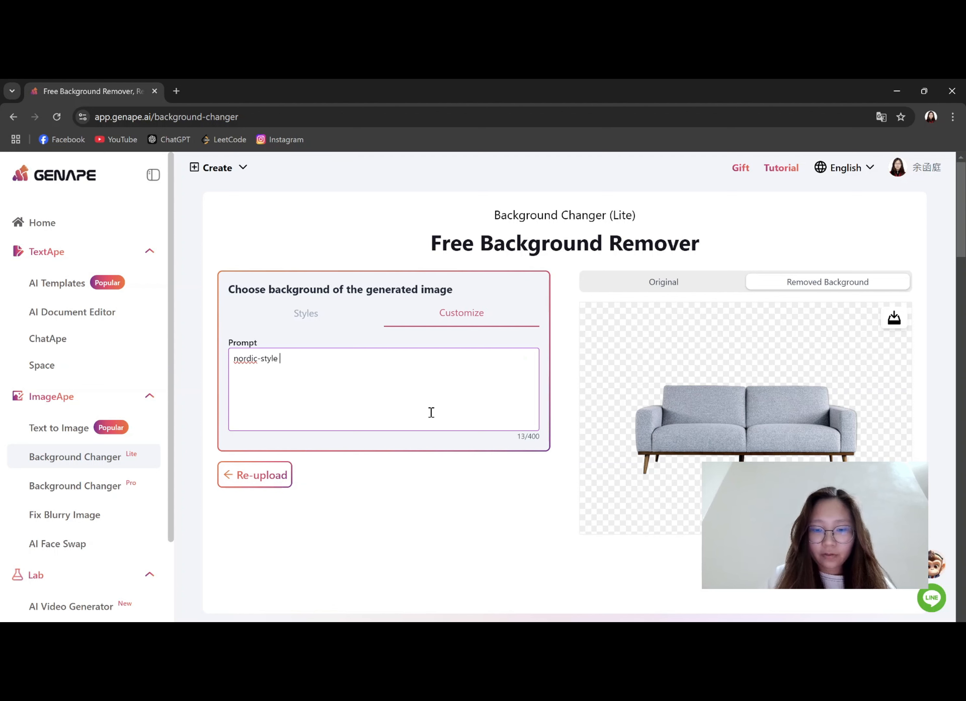
text(living )
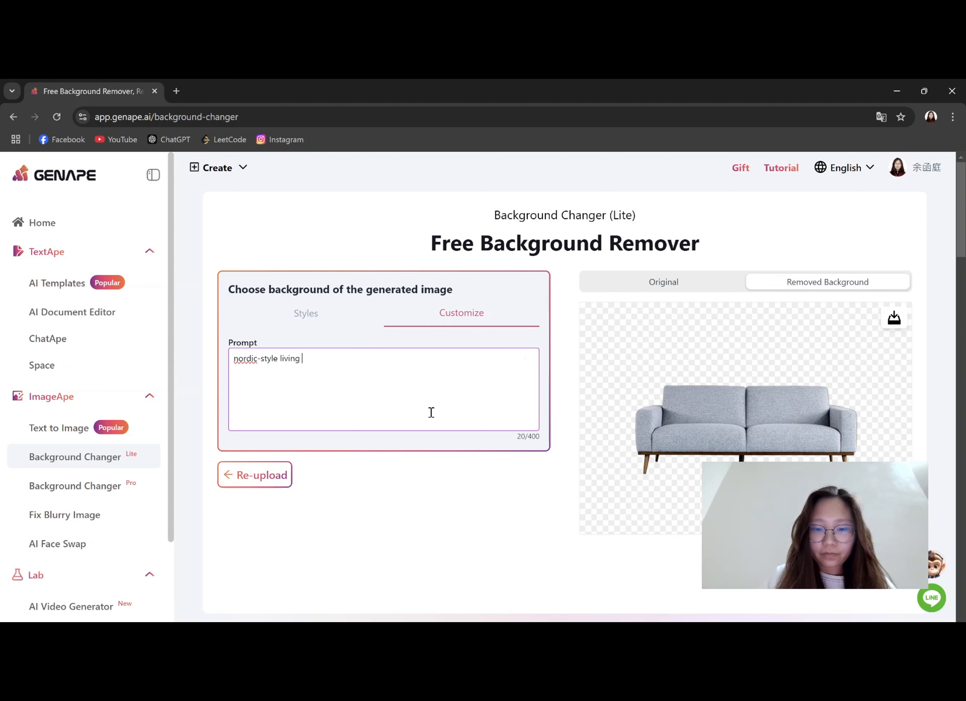
text(rr+oom)
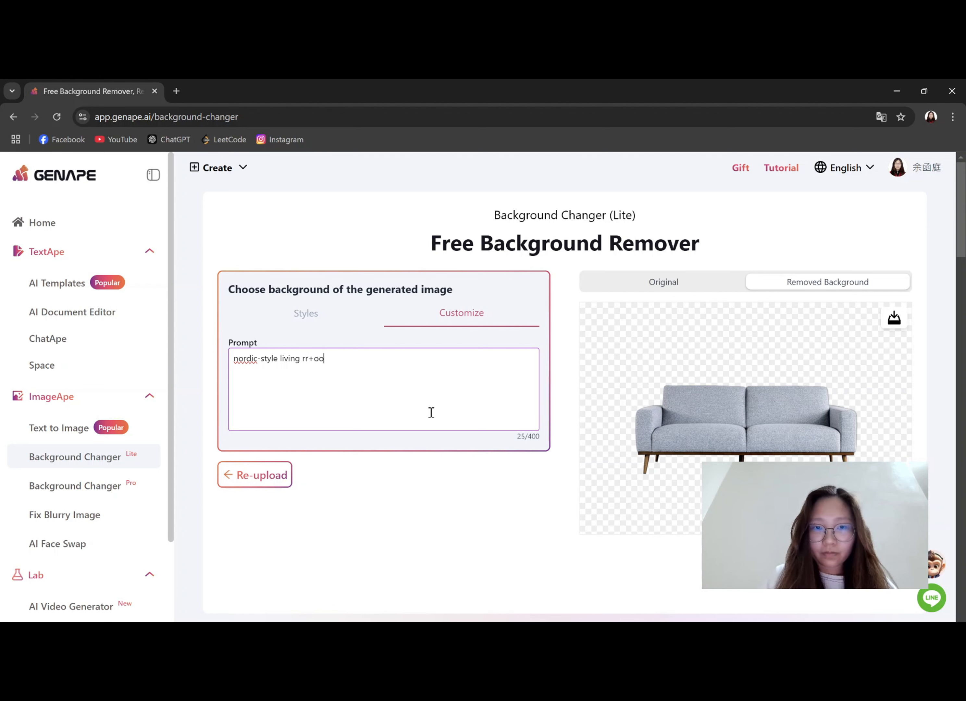
key(BackSpace)
key(BackSpace)
key(BackSpace)
key(BackSpace)
key(BackSpace)
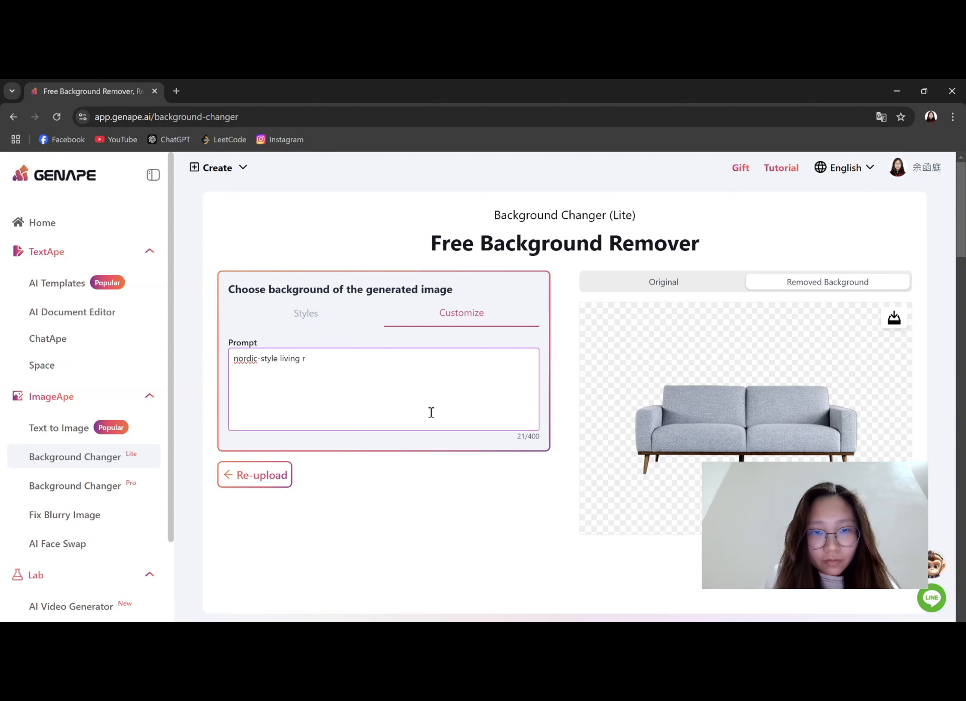
text(oom)
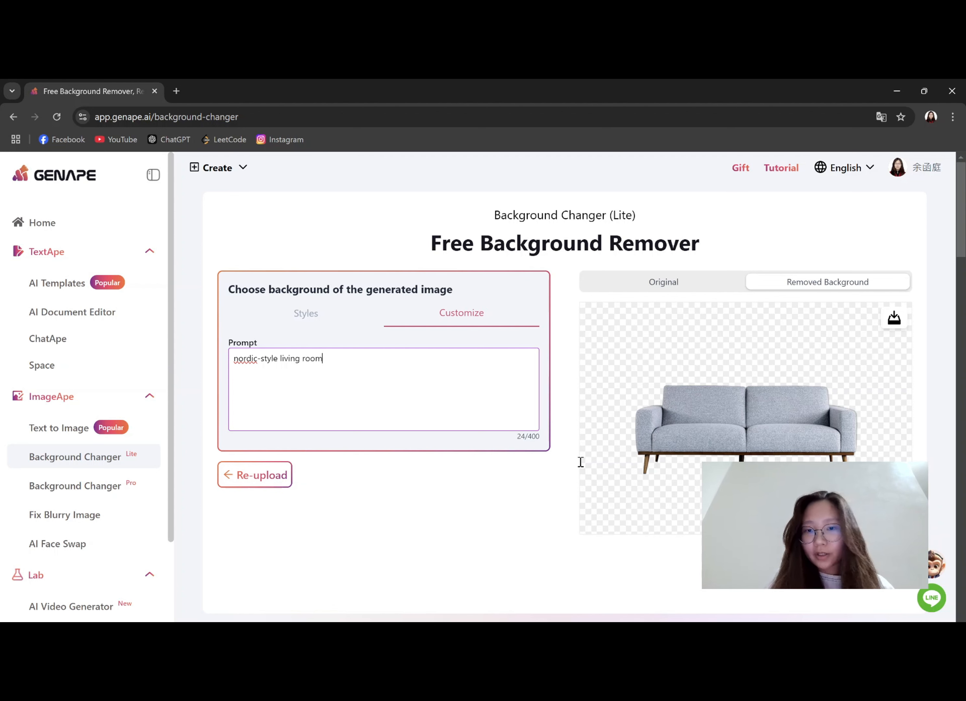
Generate the sofa picture with the customized background and open the options of the resulting image
click(873, 557)
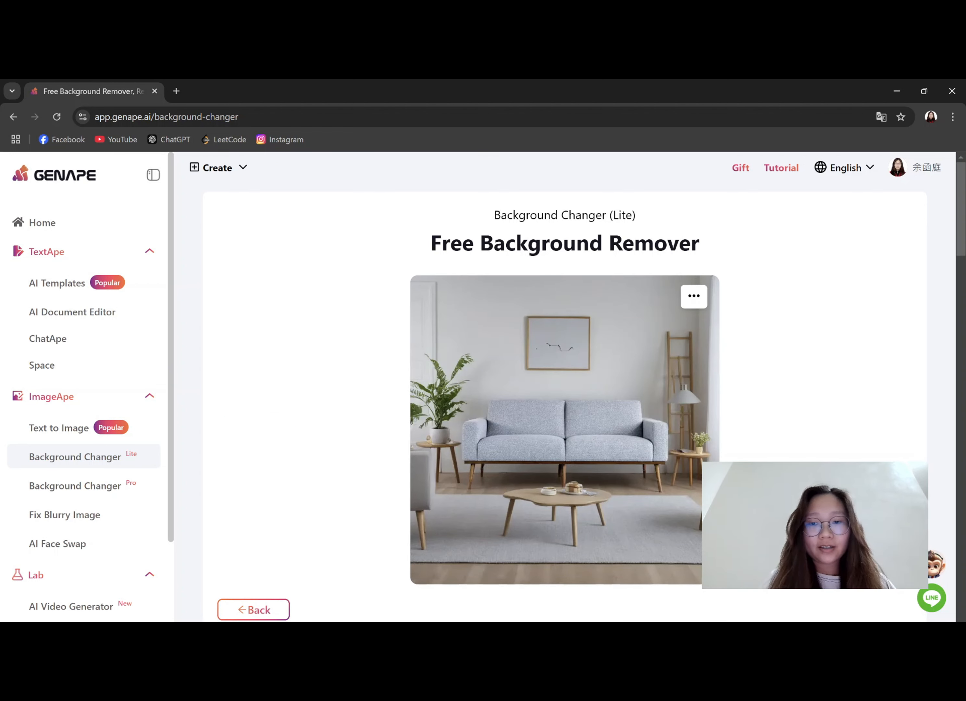
click(696, 297)
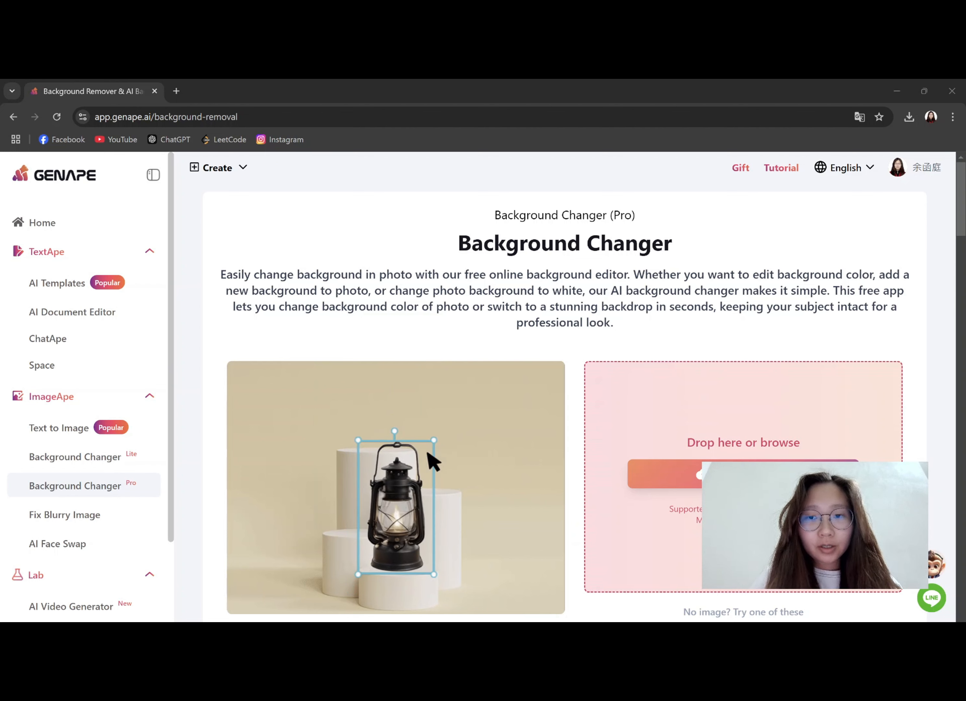
Upload the picture Sofa from the video folder to Background Changer (Pro)
click(577, 352)
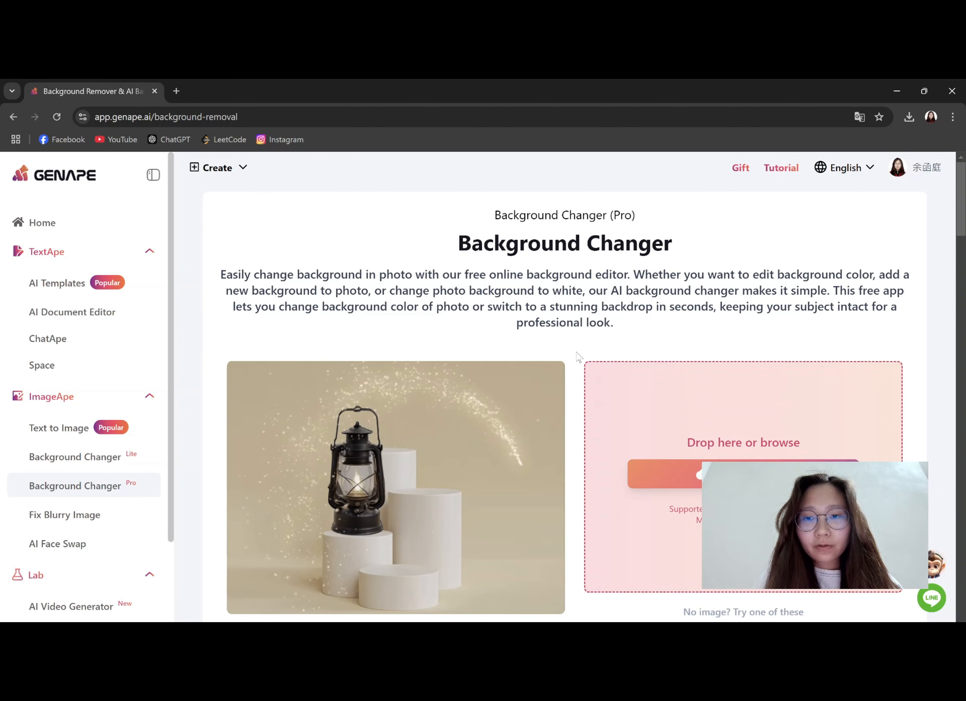
click(743, 475)
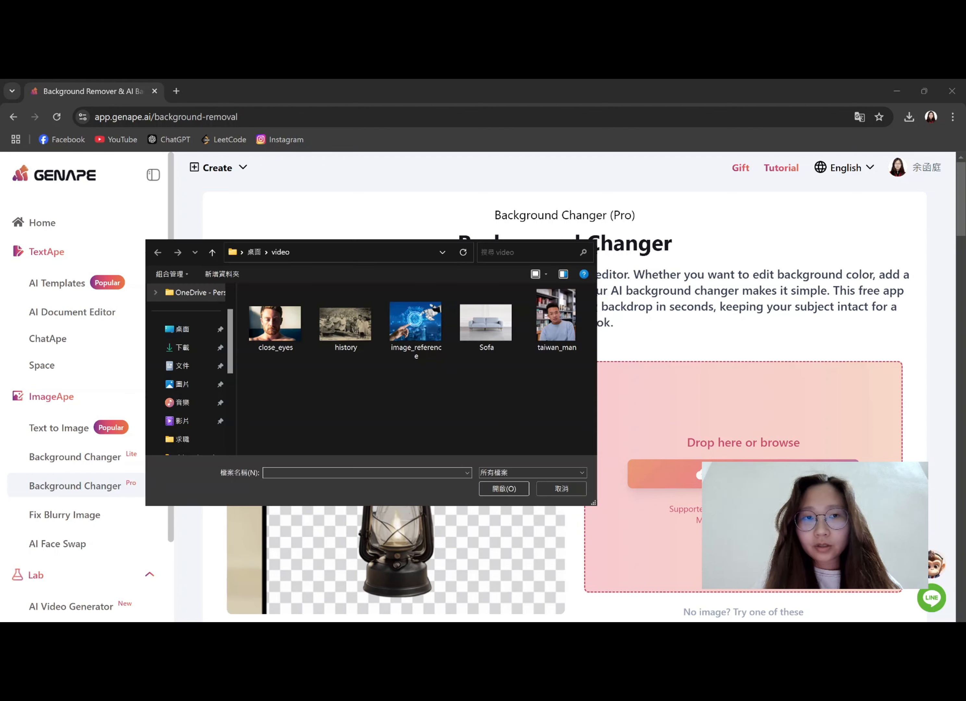
click(490, 316)
click(508, 493)
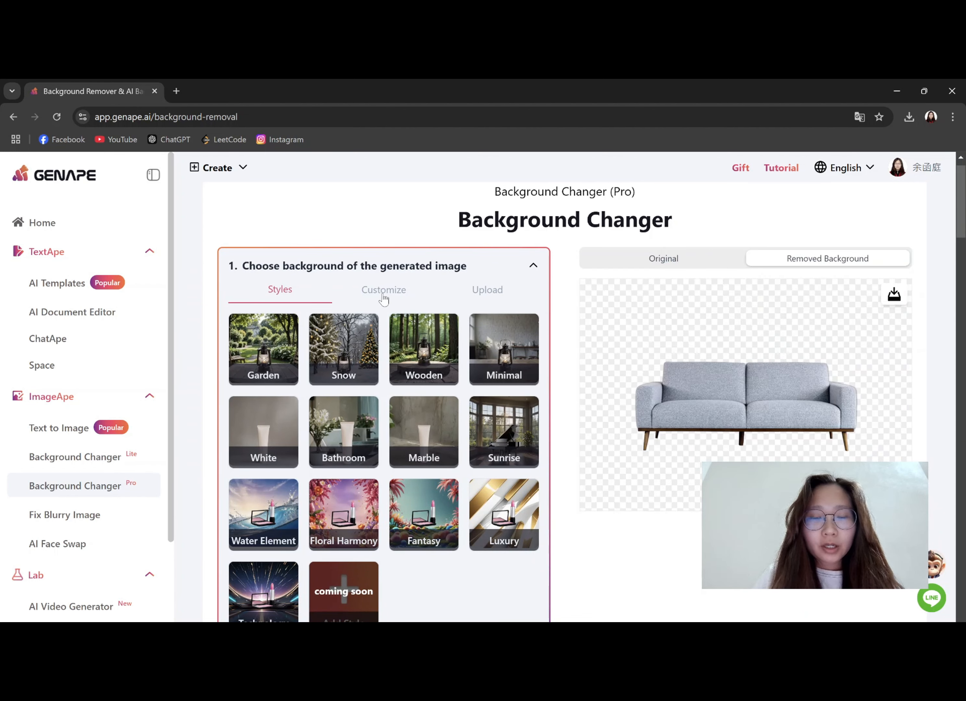
Switch the background choice to Customize, expand the prompt ideas and enter the prompt "nordic-style living room"
click(383, 299)
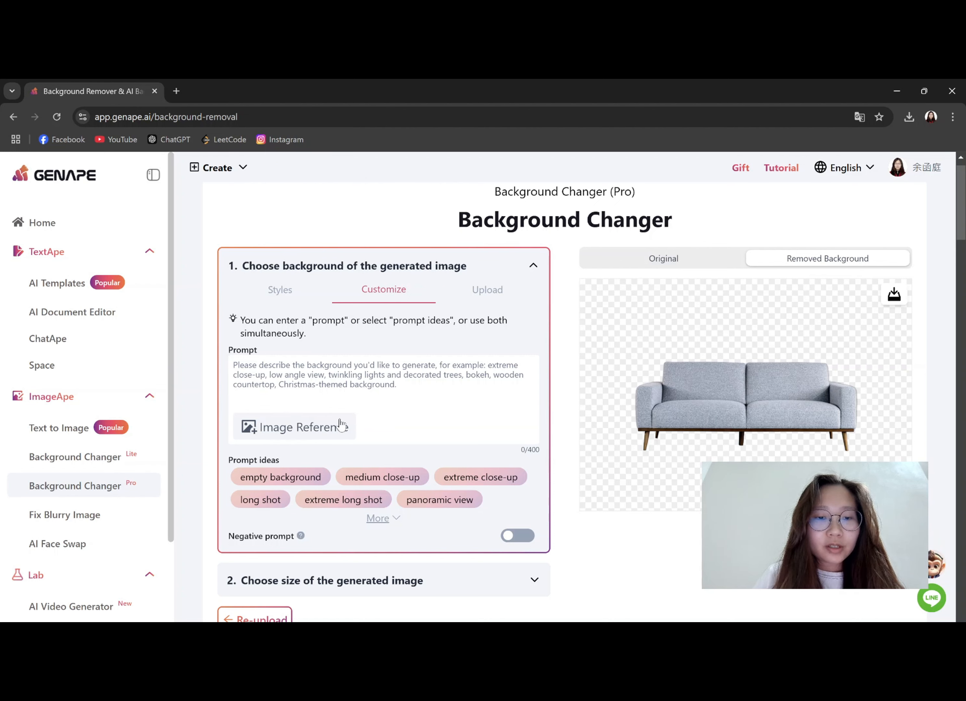
scroll(339, 425, down, 1)
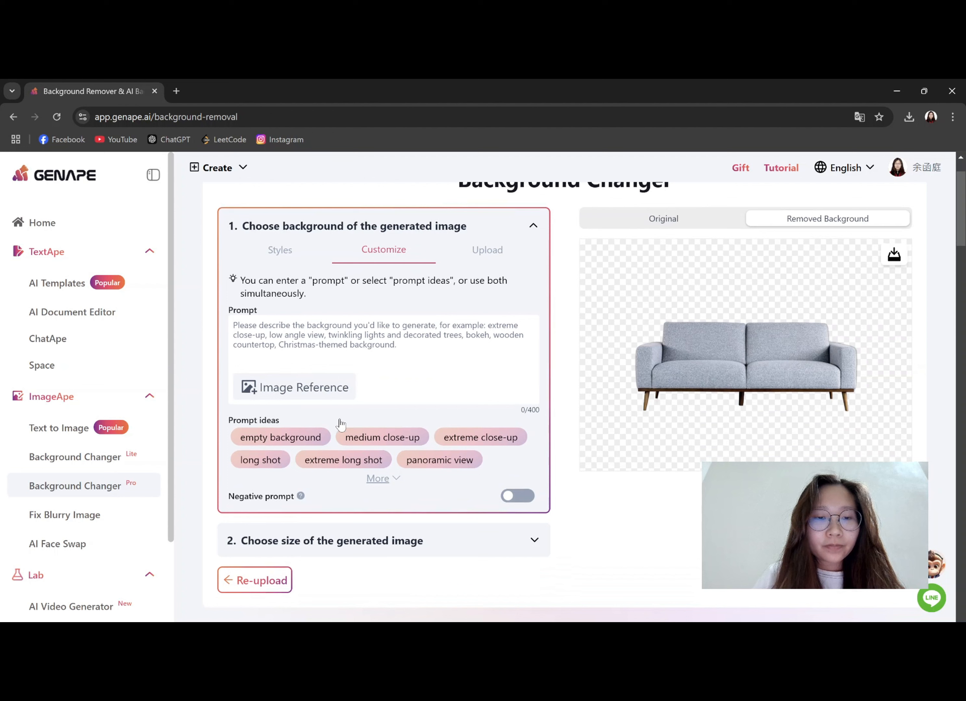
click(378, 478)
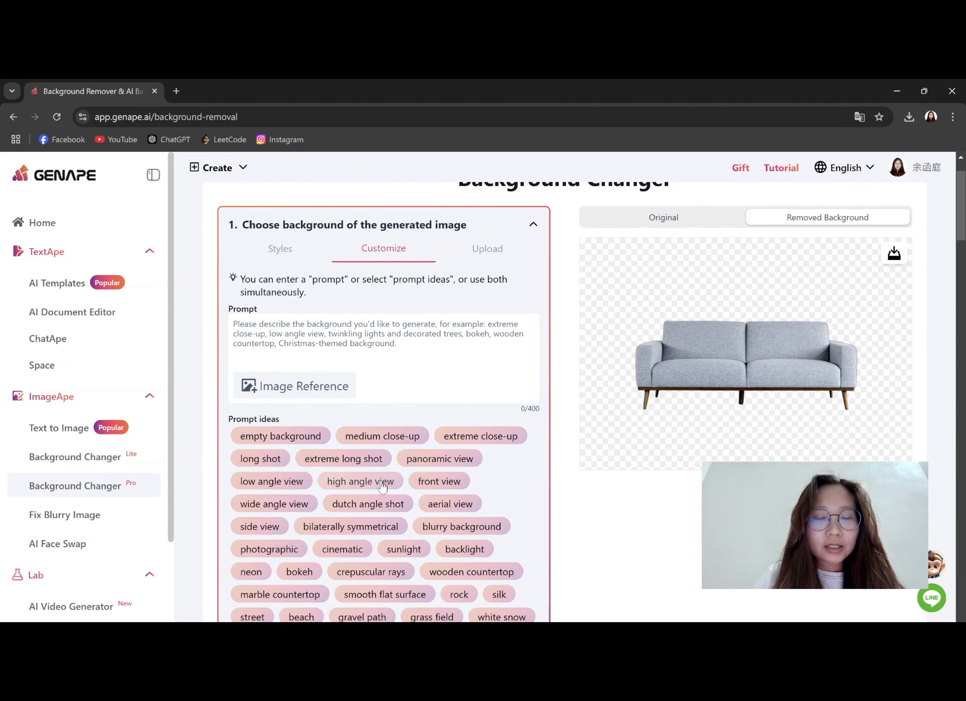
click(412, 340)
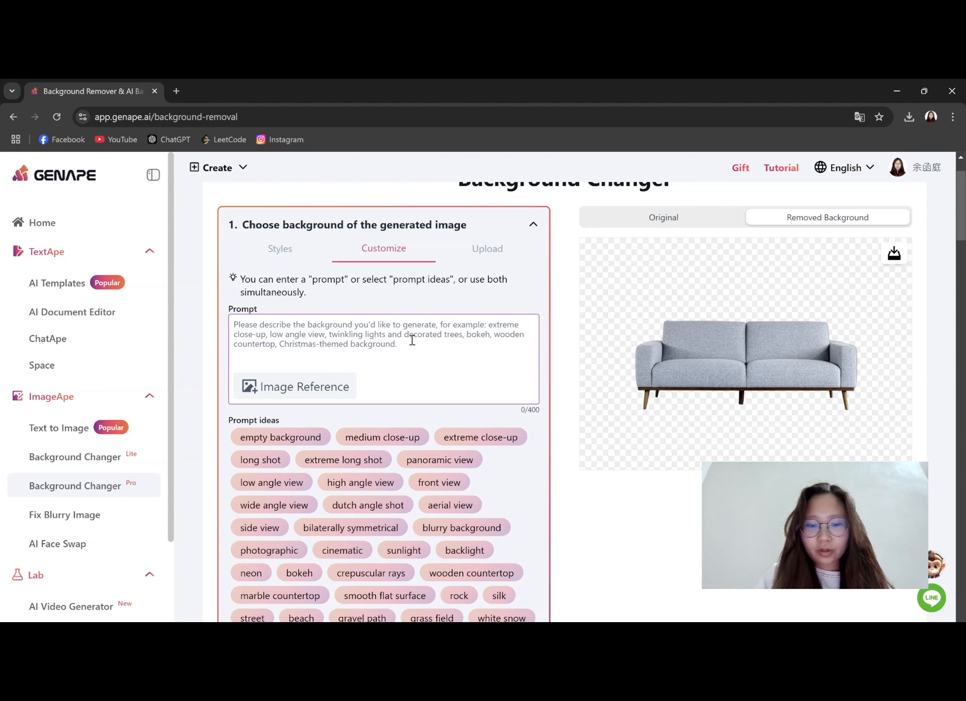
text(no)
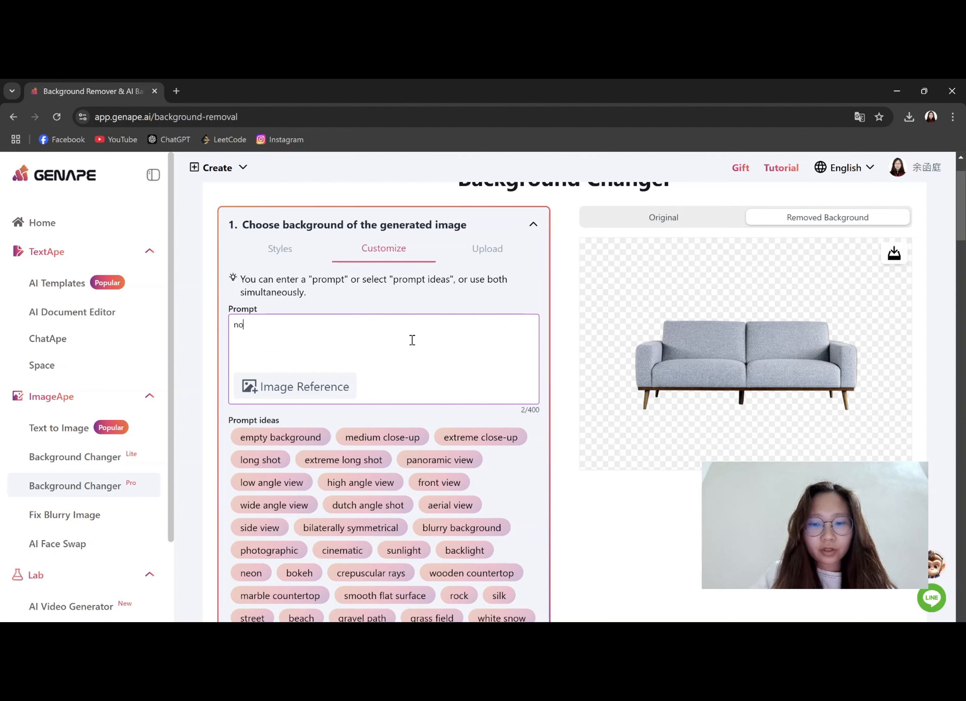
text(rdic)
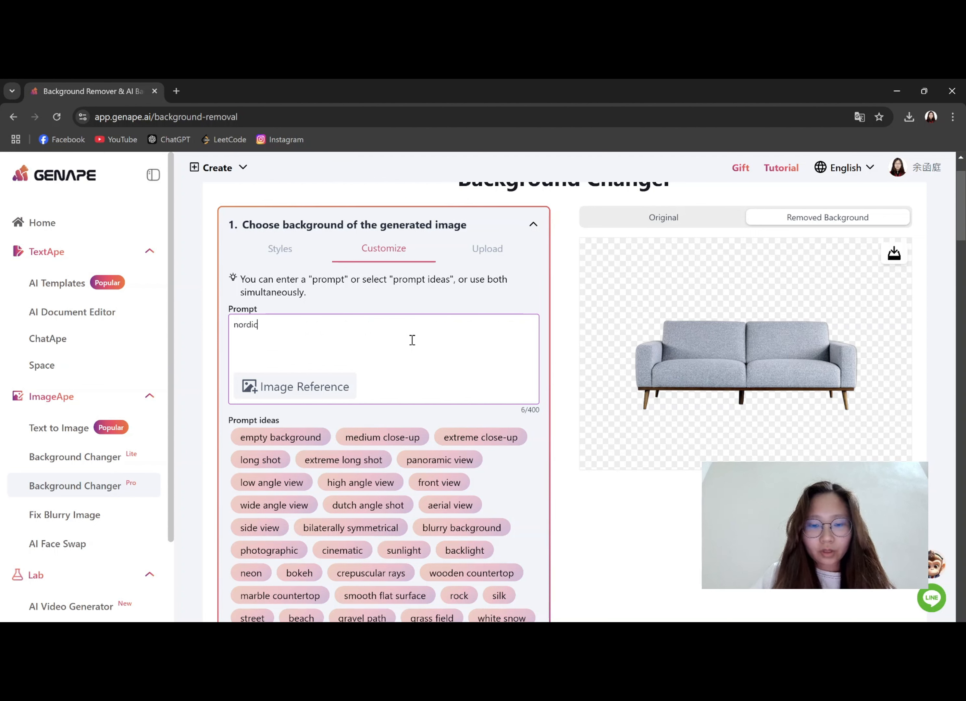
text(-style)
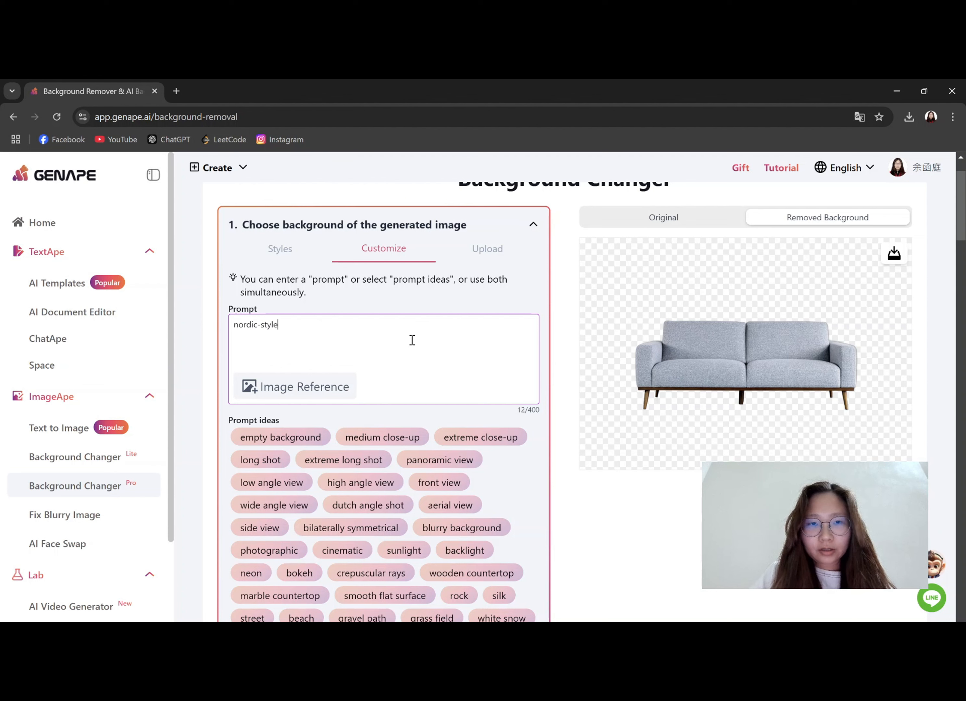
text( li)
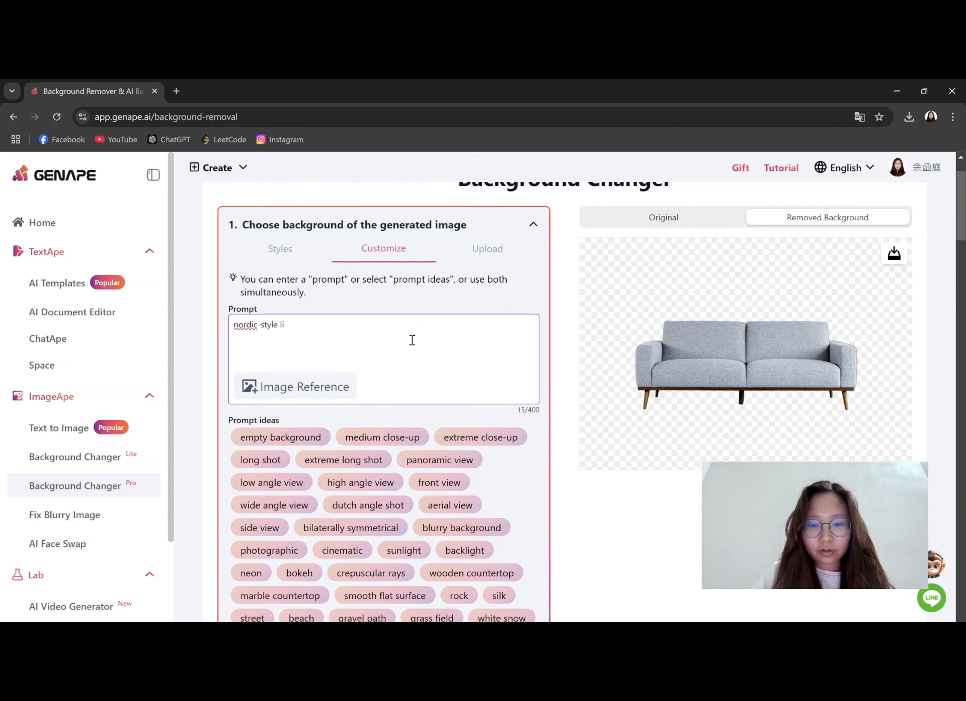
text(ving)
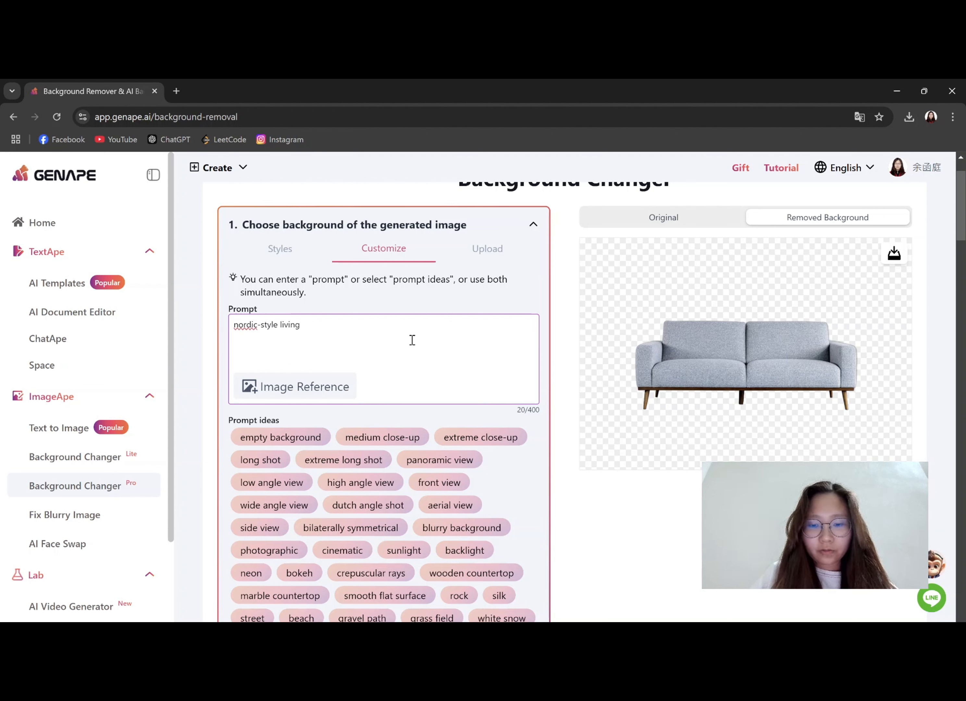
text( room)
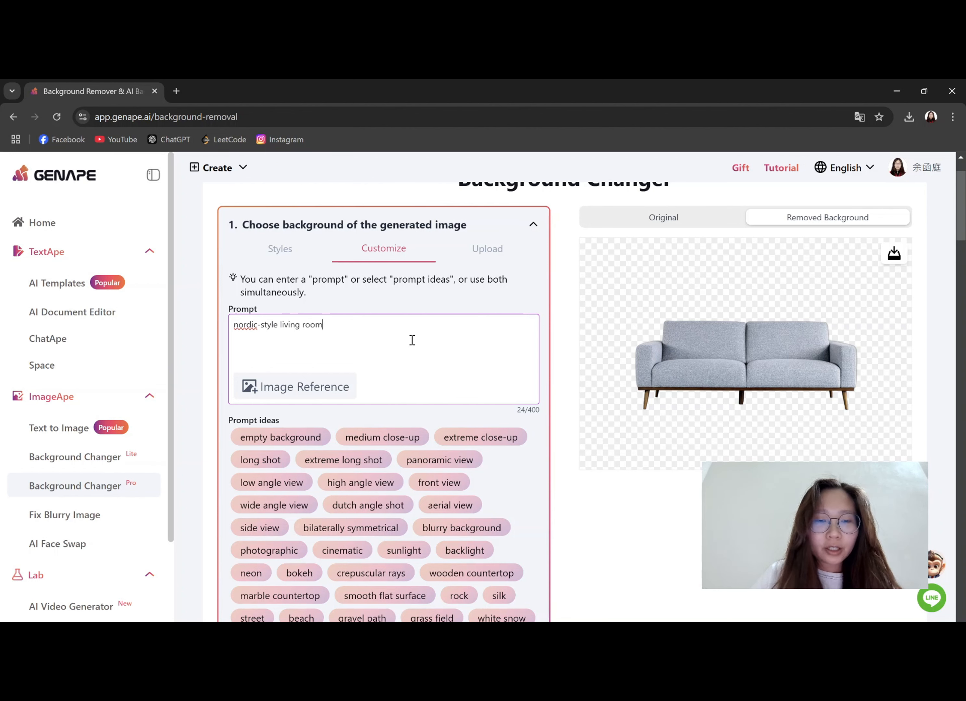
Add the prompt idea "empty background" and generate the living room background for the sofa
scroll(413, 340, down, 1)
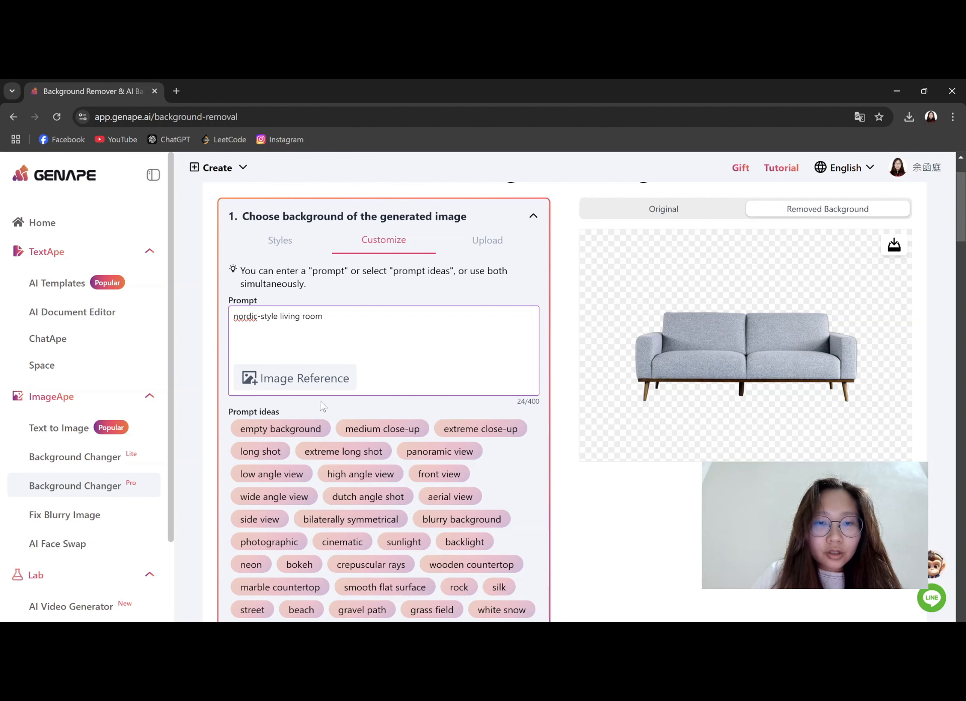
click(305, 431)
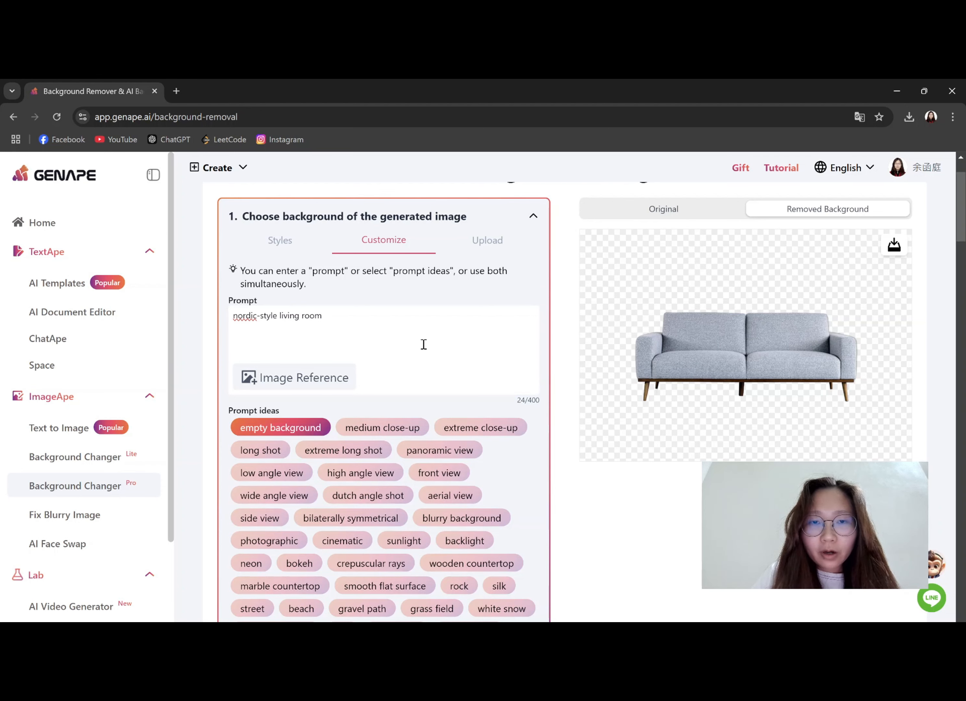
scroll(423, 344, up, 2)
scroll(424, 344, down, 2)
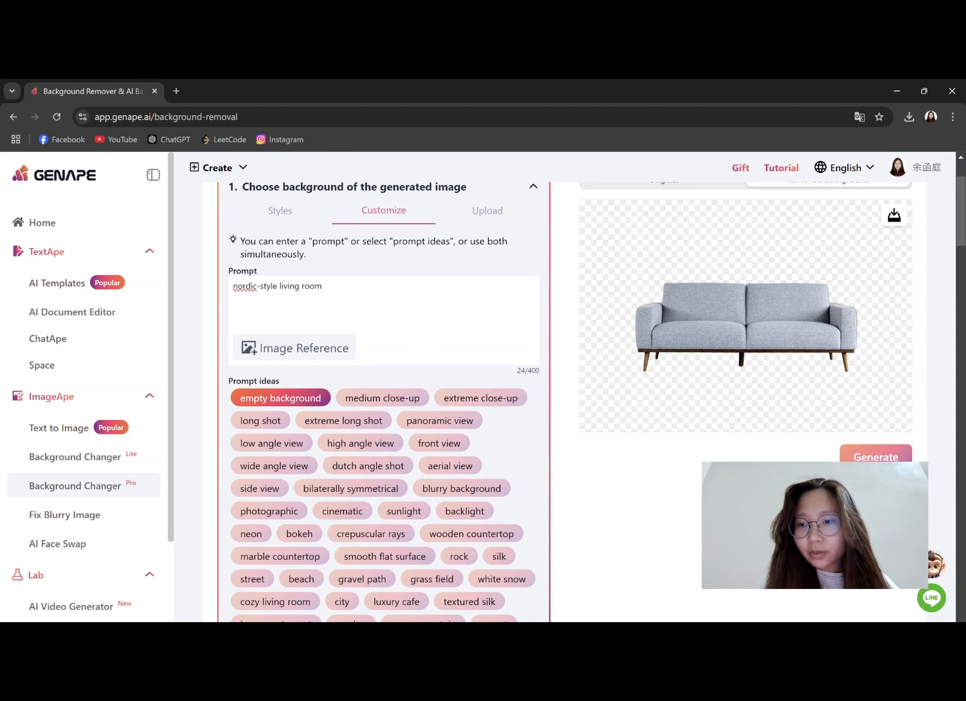
click(875, 456)
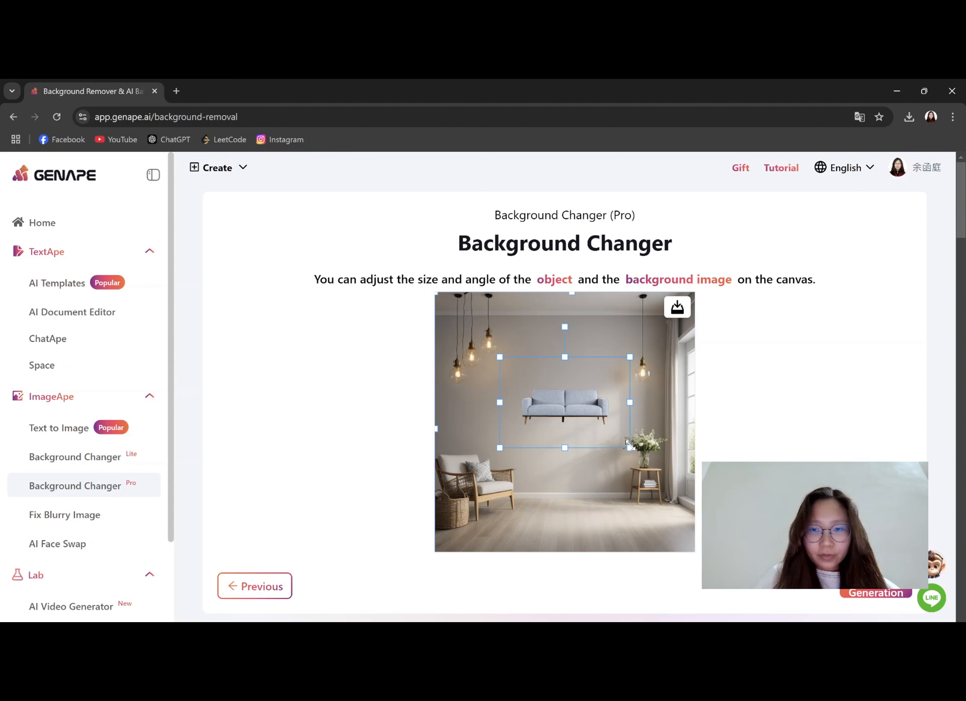
Resize the sofa and place it on the floor between the armchair and the side table
drag(629, 448, 610, 439)
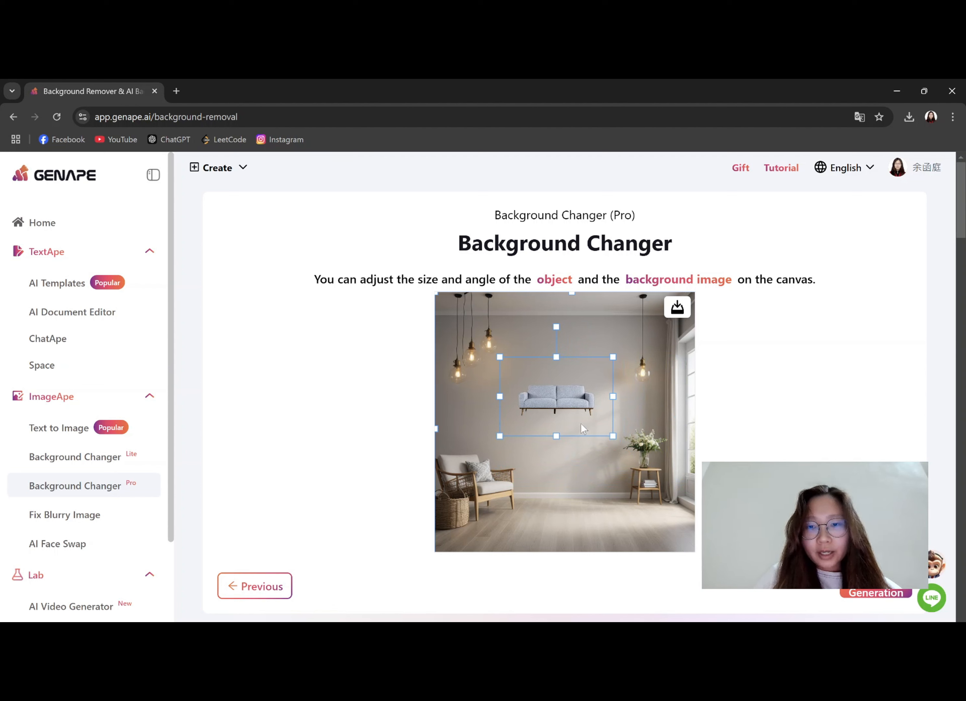
drag(548, 394, 548, 477)
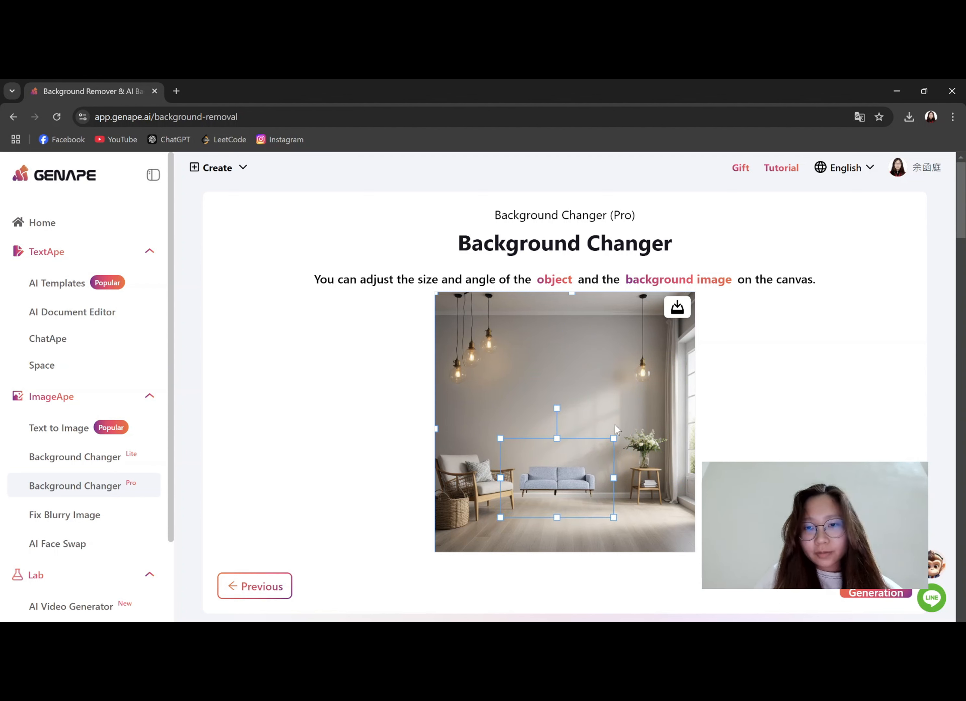
drag(613, 436, 649, 402)
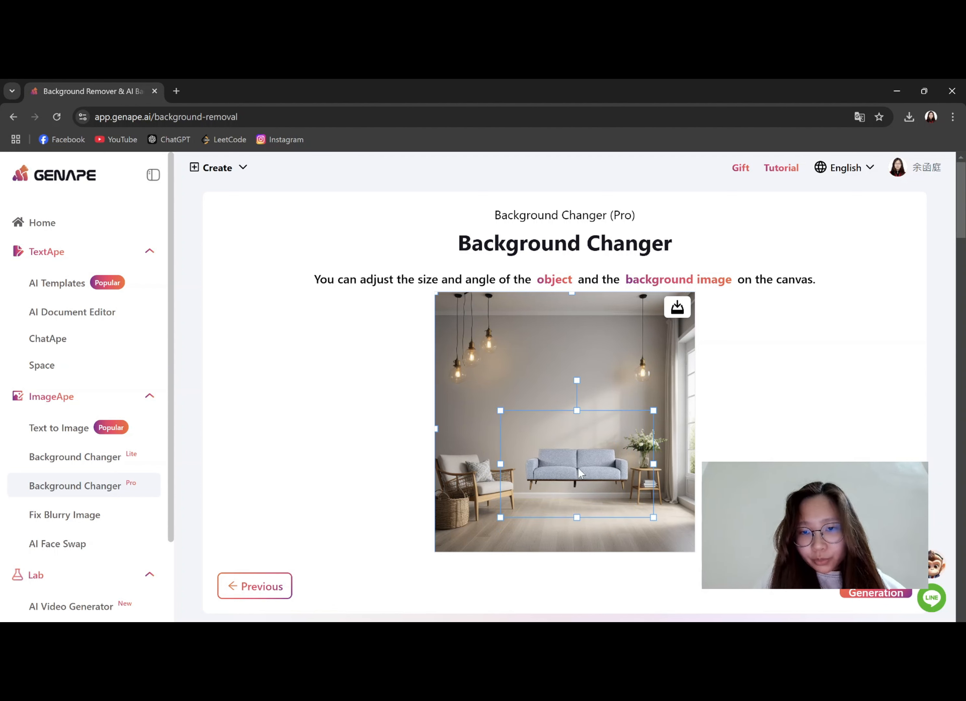
drag(578, 475, 573, 487)
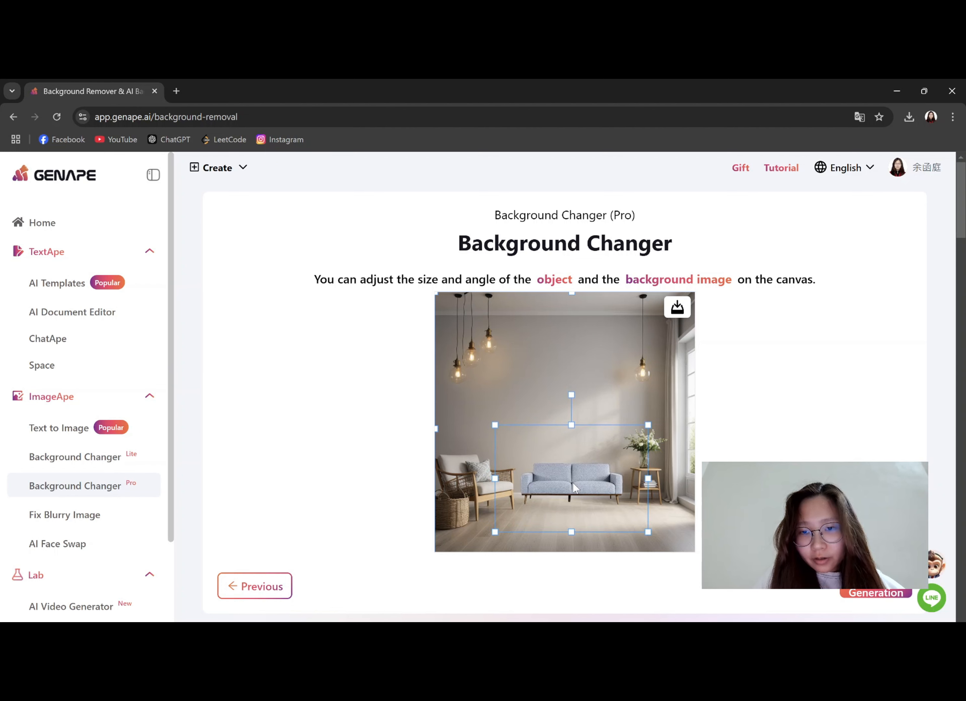
Run Advanced Generation on the arranged sofa scene and view the resulting picture
scroll(574, 487, down, 5)
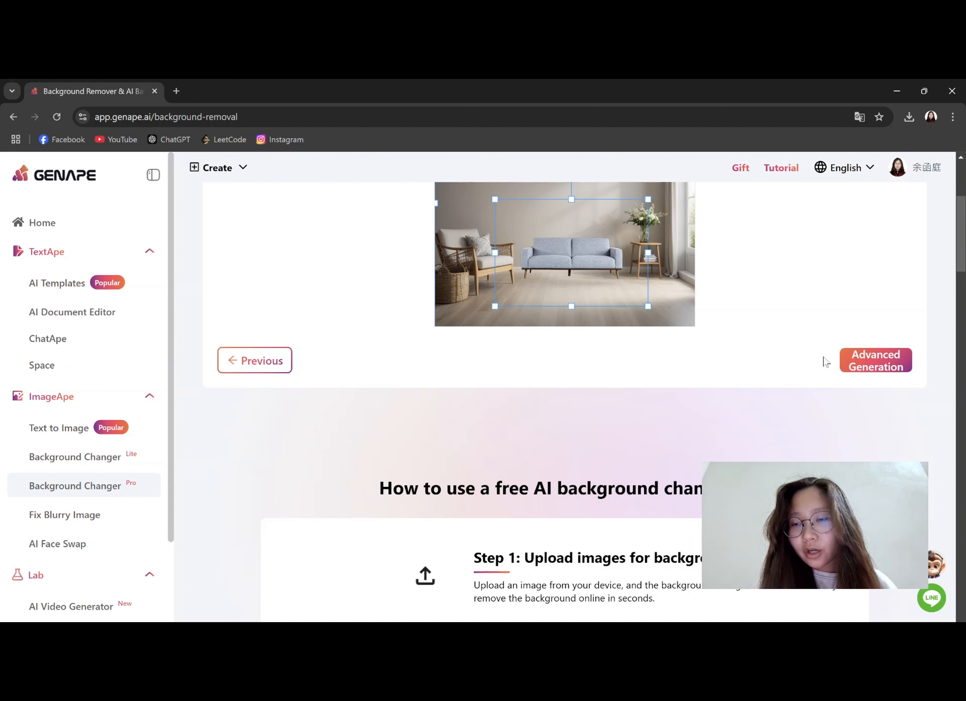
scroll(817, 362, up, 2)
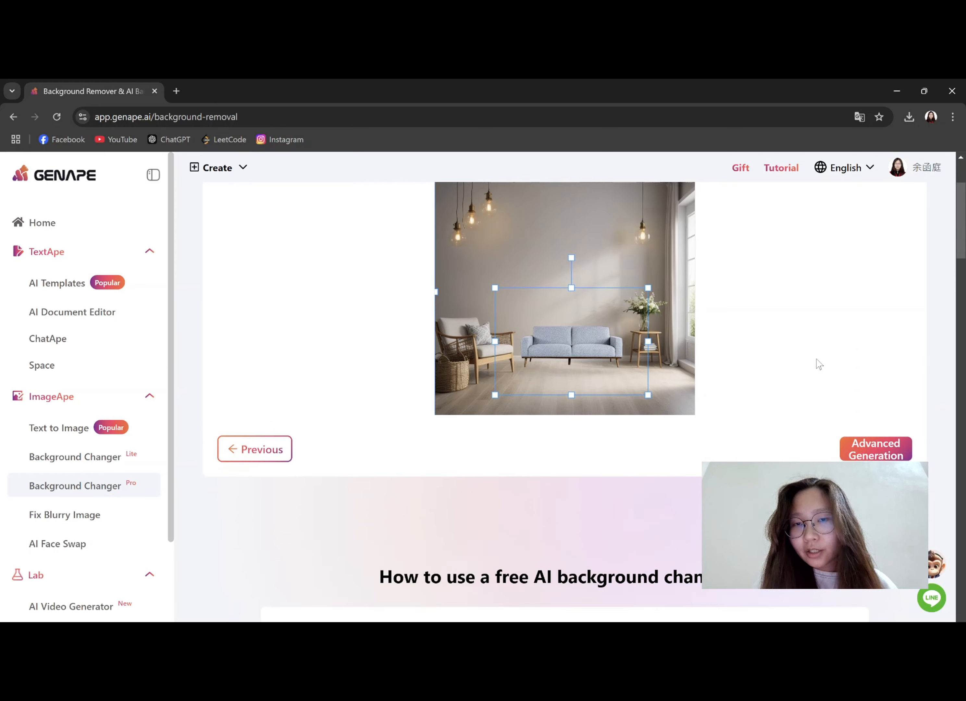
scroll(818, 363, up, 2)
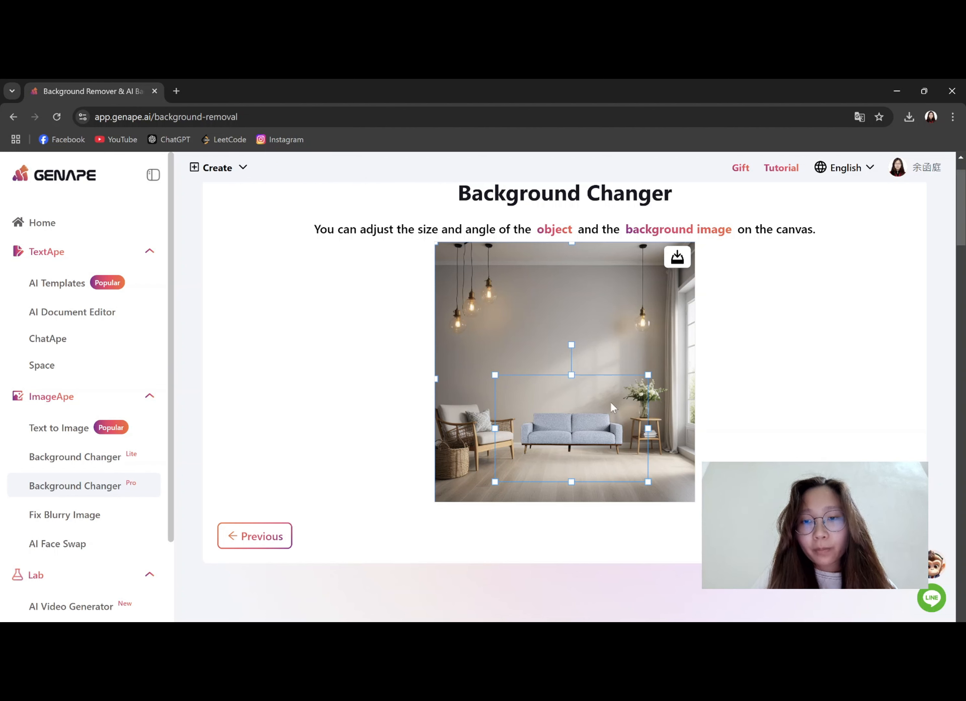
click(840, 536)
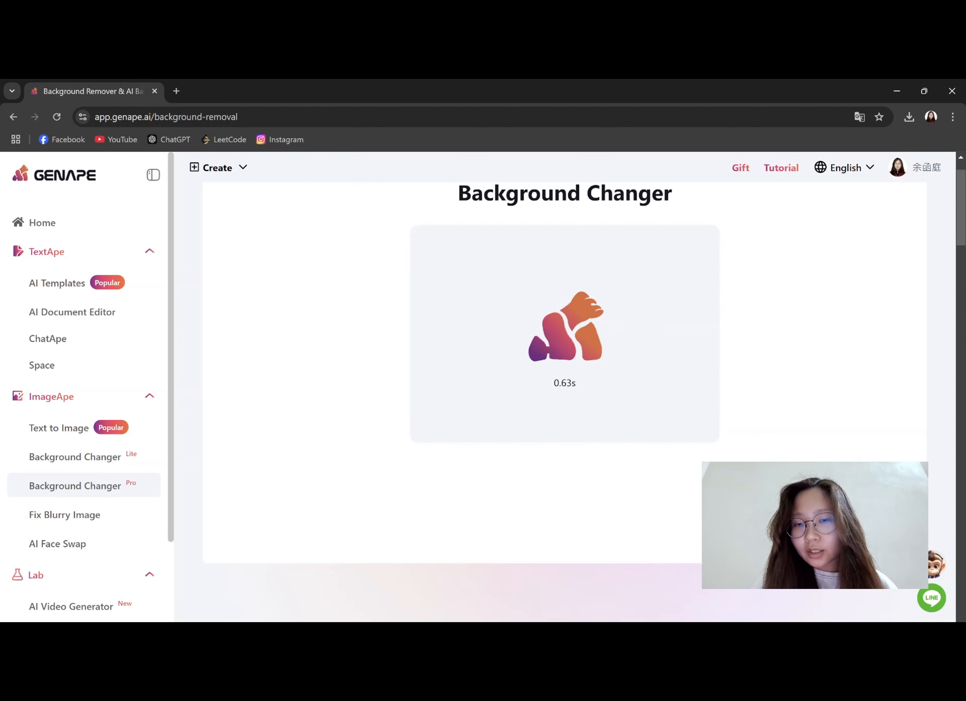
scroll(785, 379, up, 1)
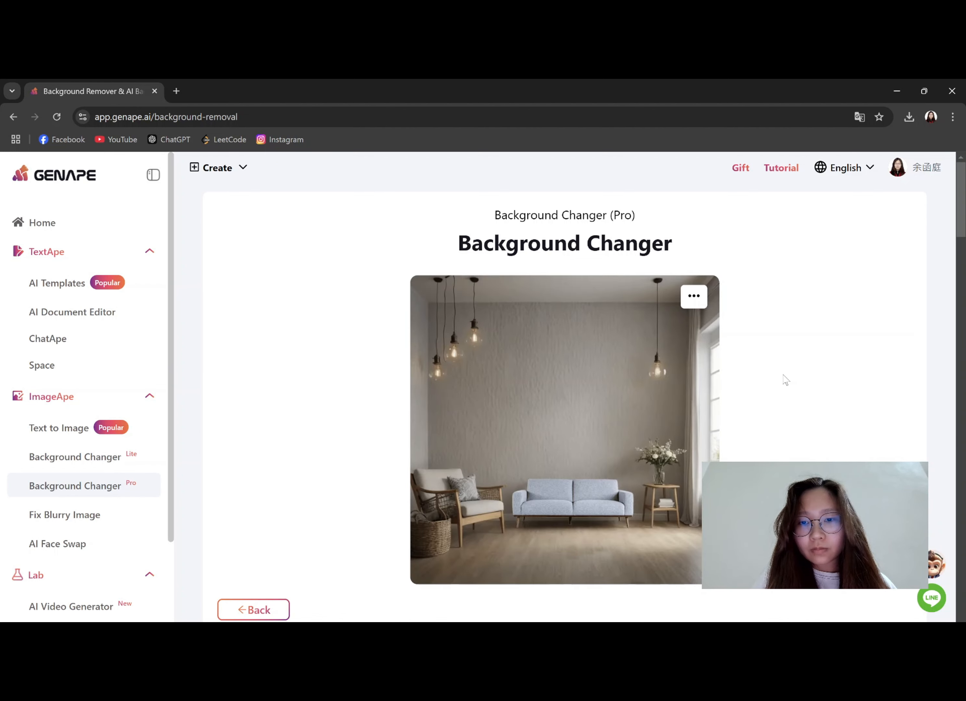
scroll(786, 379, down, 1)
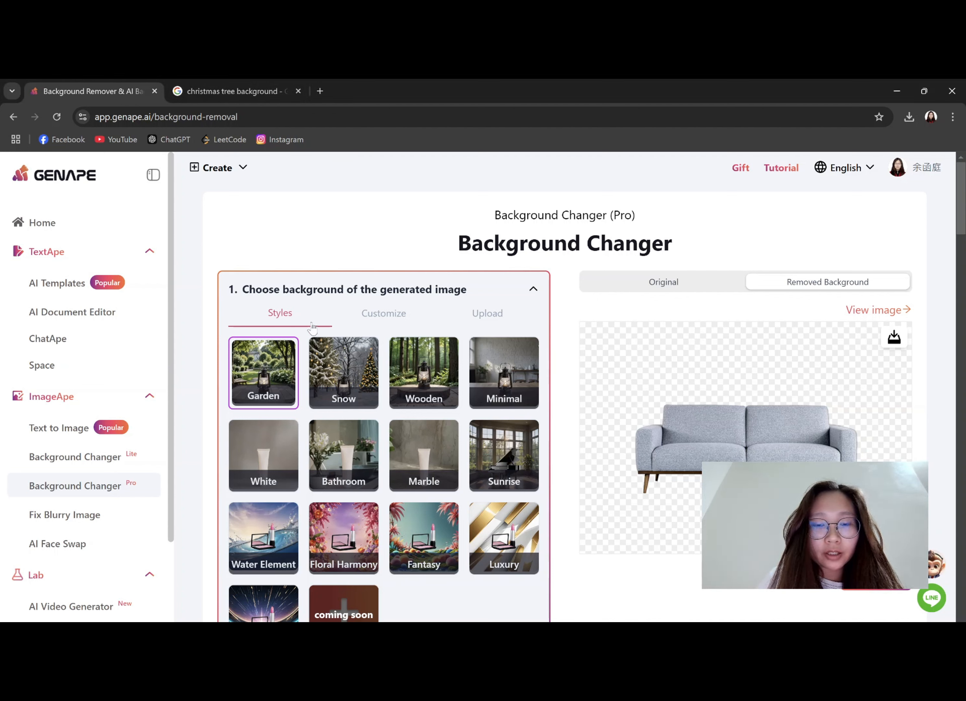
Try the Snow style, switch the background choice to Customize and enter the prompt "Christmas tree in snow"
click(350, 382)
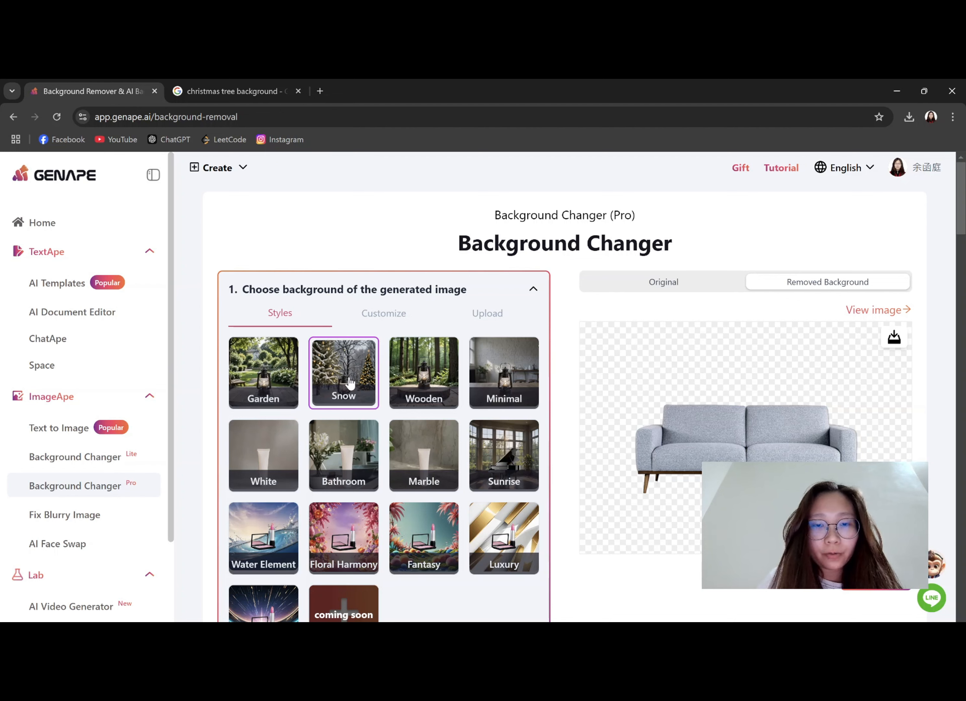
click(389, 316)
click(359, 411)
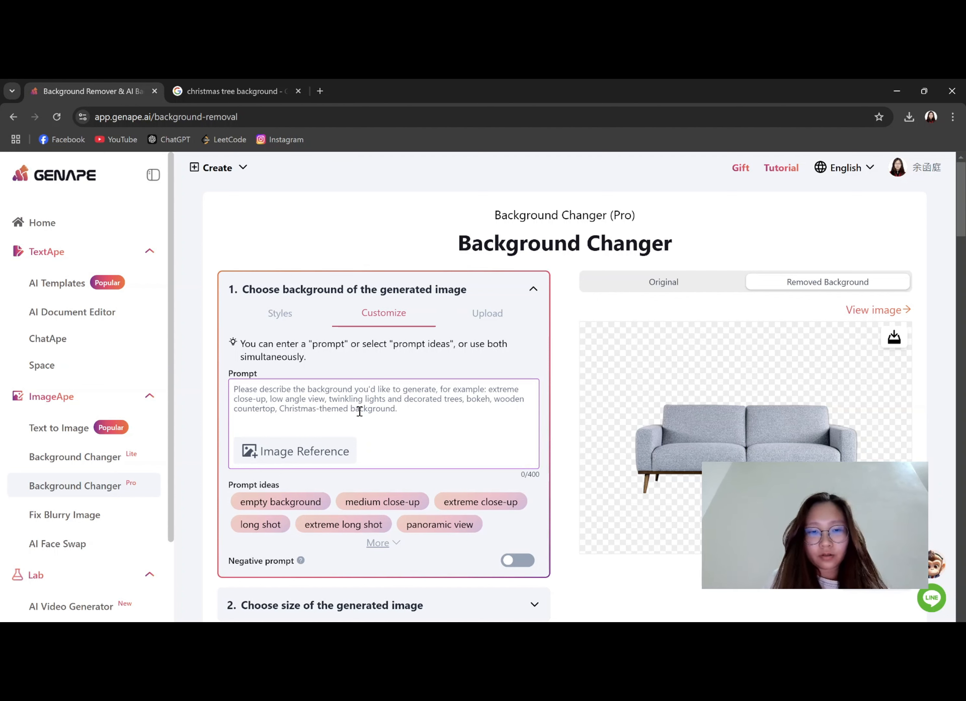
text(c)
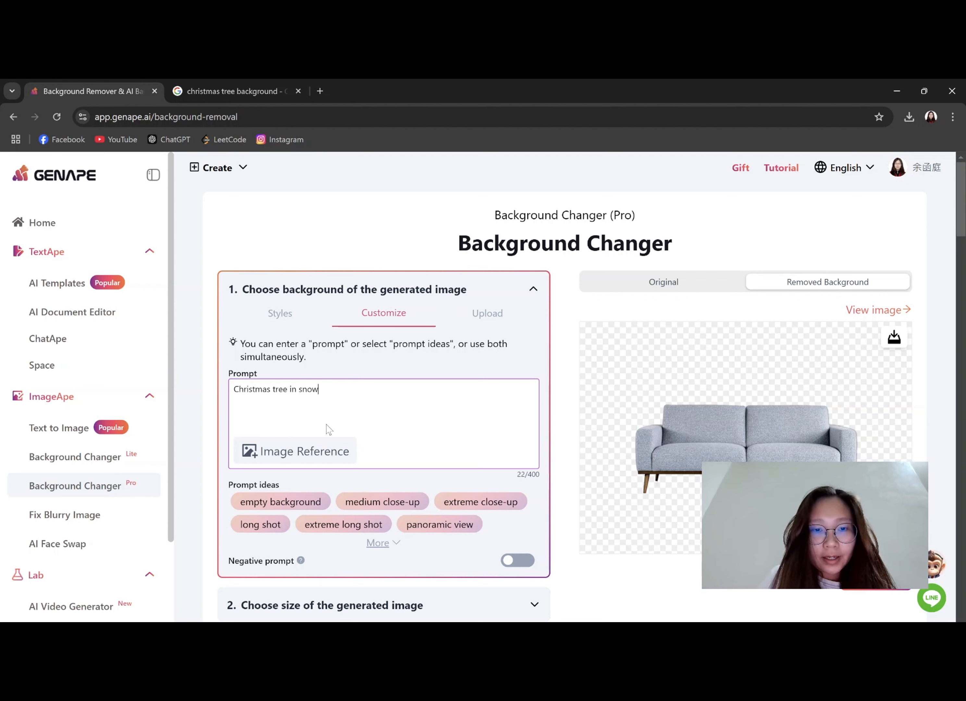
Add the picture Christmas_tree from the video folder as the prompt's image reference
click(319, 451)
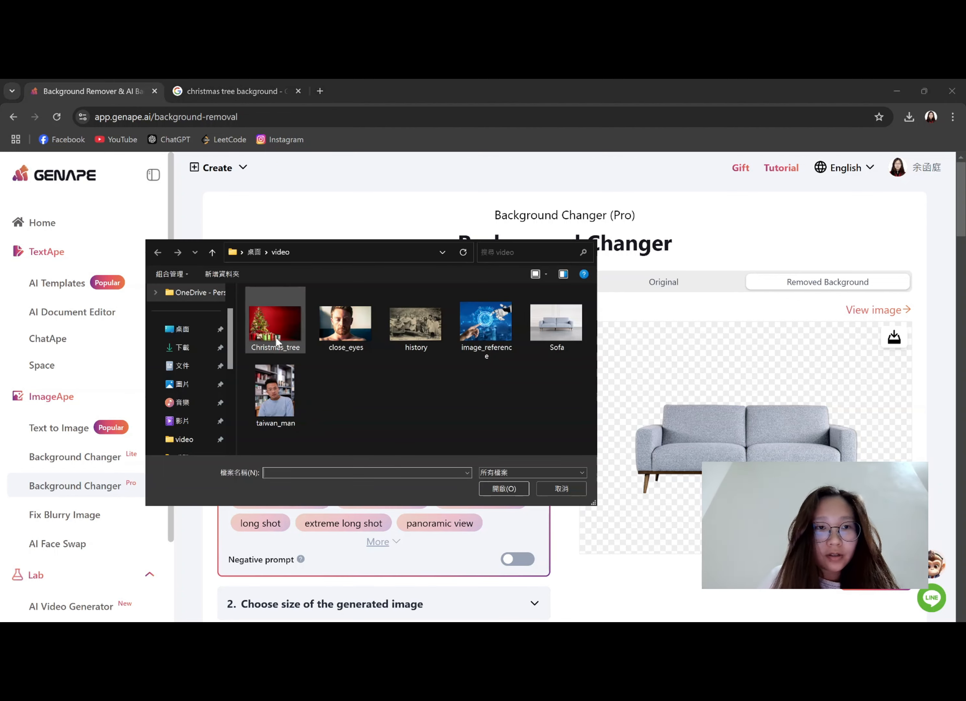
click(275, 336)
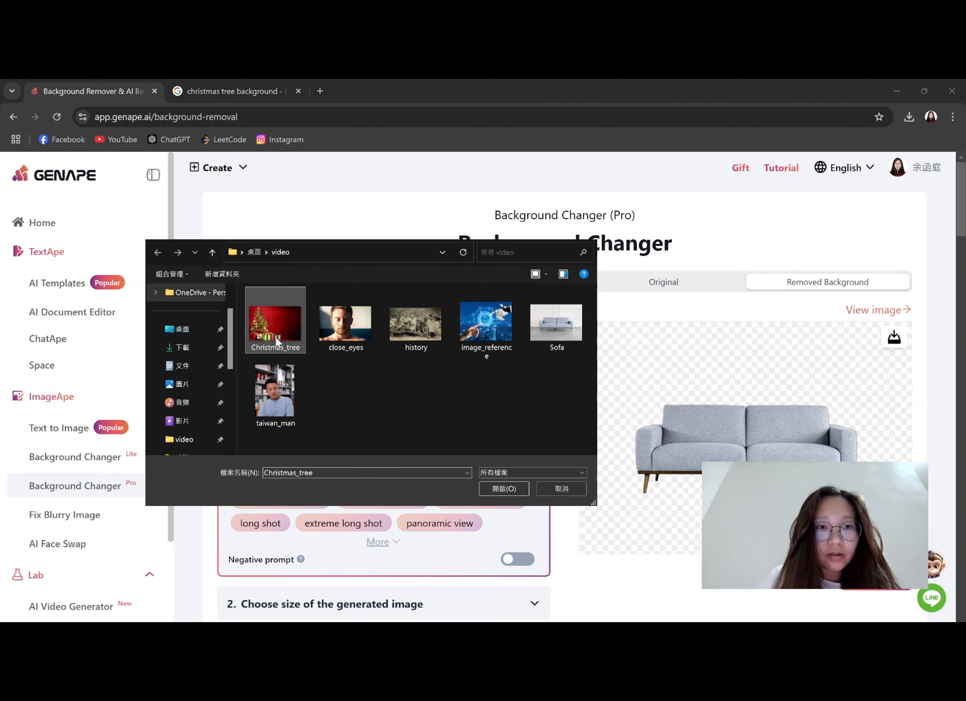
click(512, 493)
Set the output size to YouTube Cover (1920 x 1080 px) and generate the snowy Christmas tree background for the sofa
scroll(392, 368, down, 1)
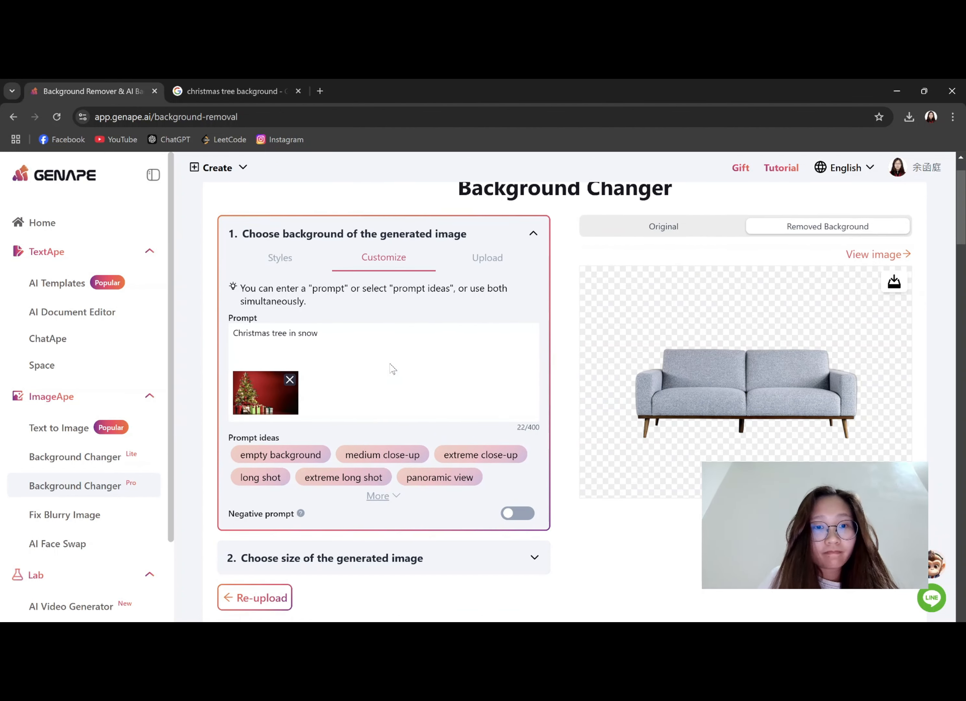
scroll(381, 365, down, 2)
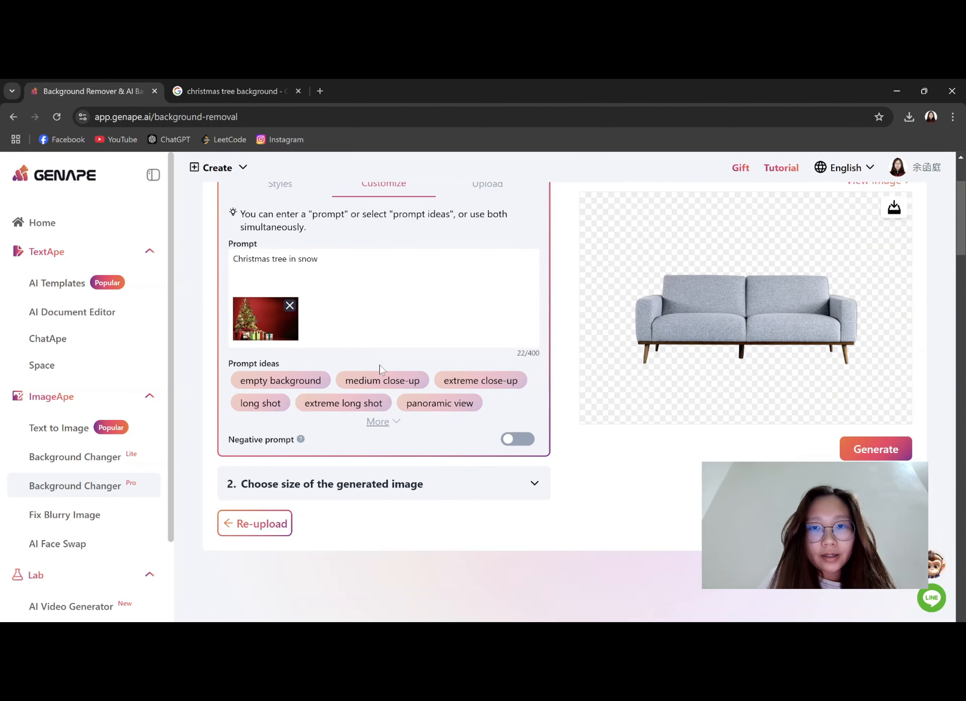
click(434, 494)
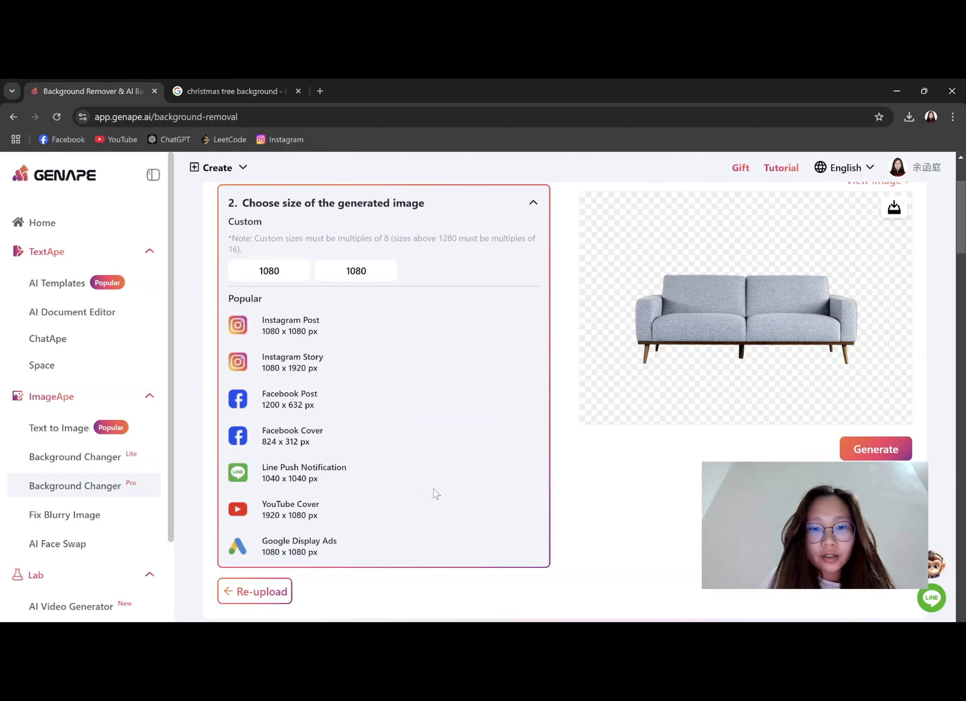
scroll(436, 494, down, 1)
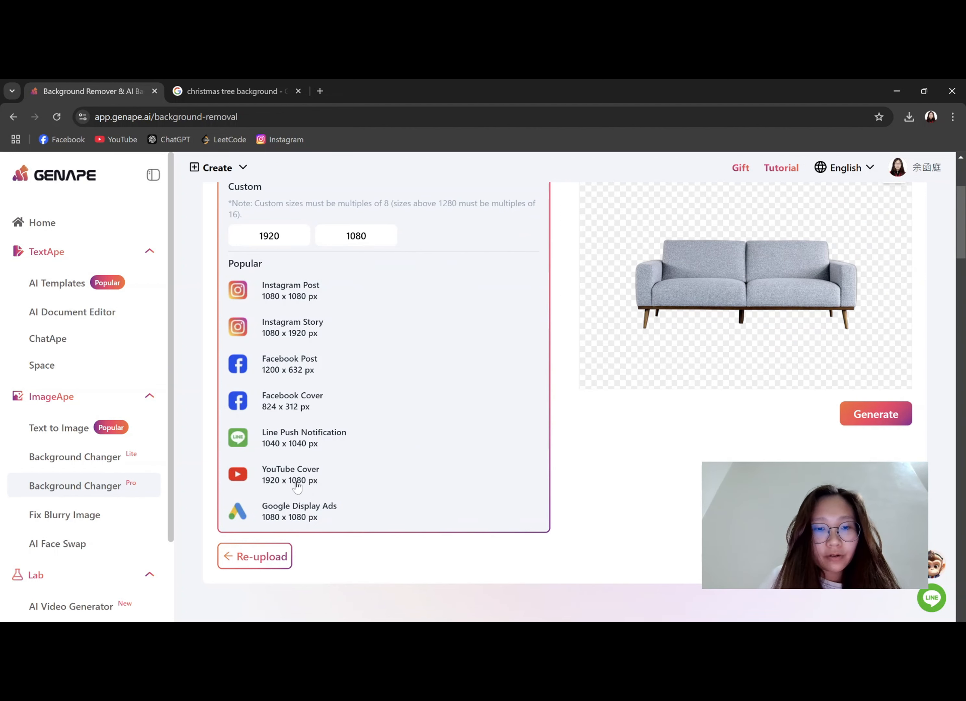
scroll(474, 441, up, 3)
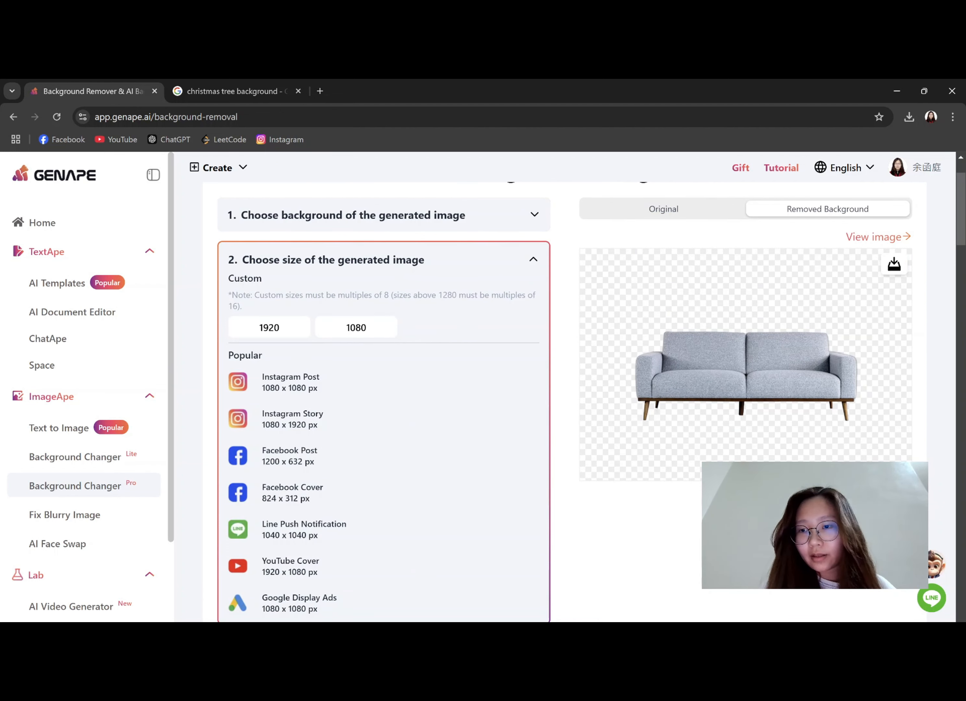
click(875, 514)
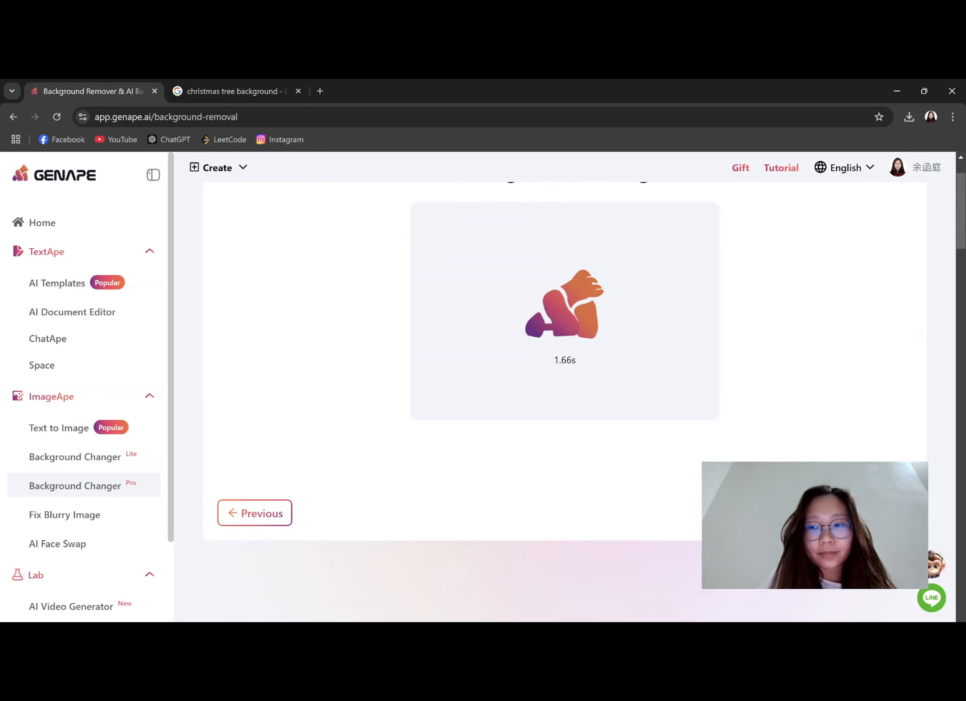
scroll(875, 513, up, 2)
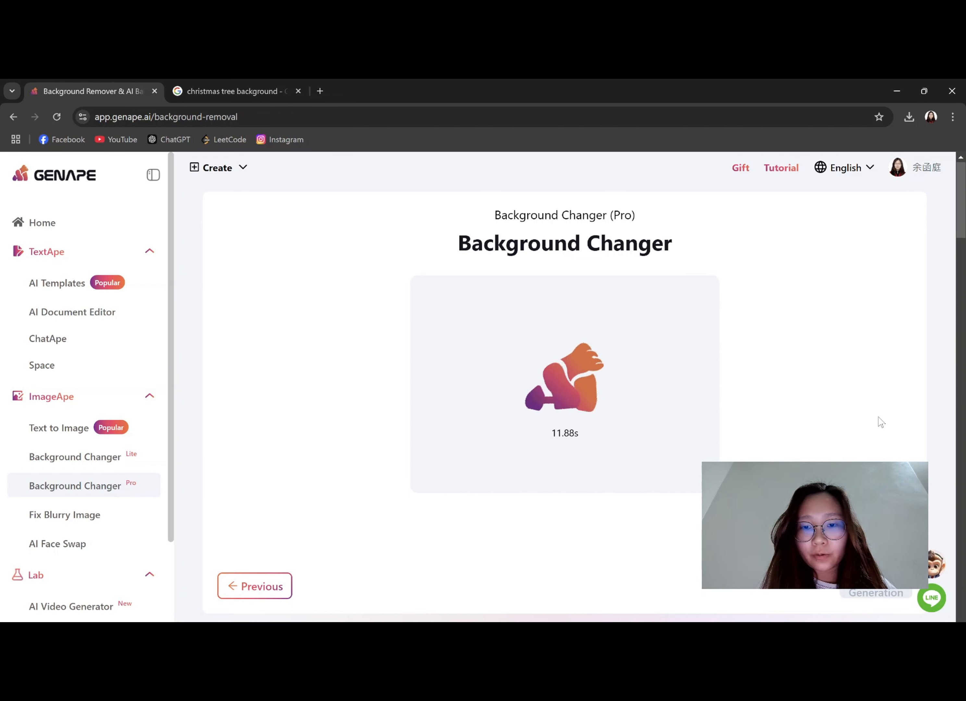
scroll(881, 422, down, 2)
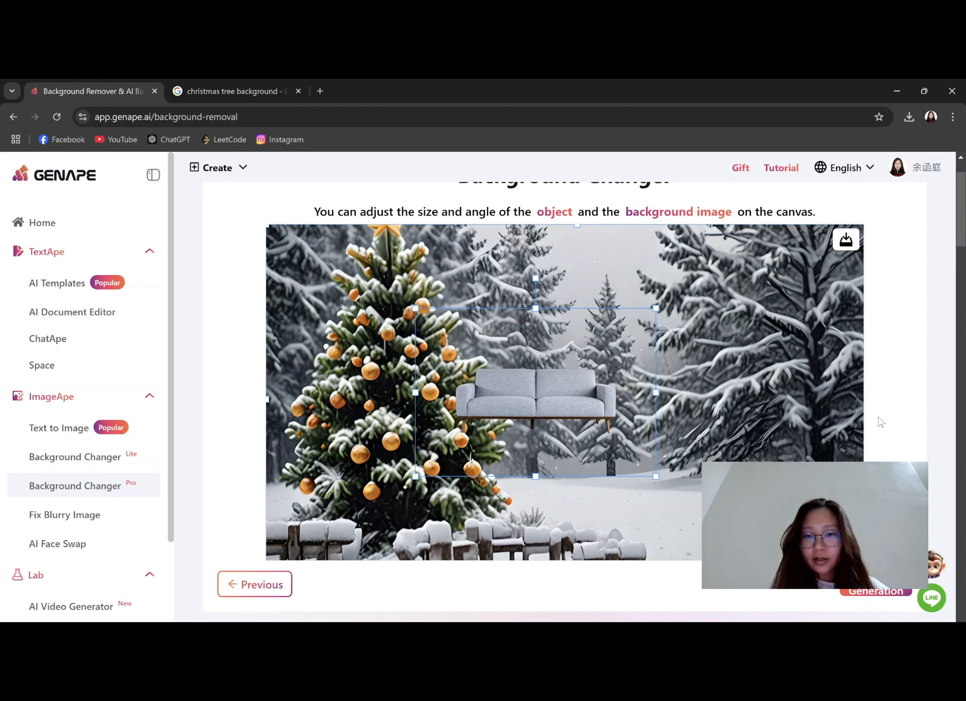
Enlarge the sofa, place it on the snow beside the Christmas tree and run Advanced Generation
drag(655, 309, 793, 239)
drag(624, 356, 702, 458)
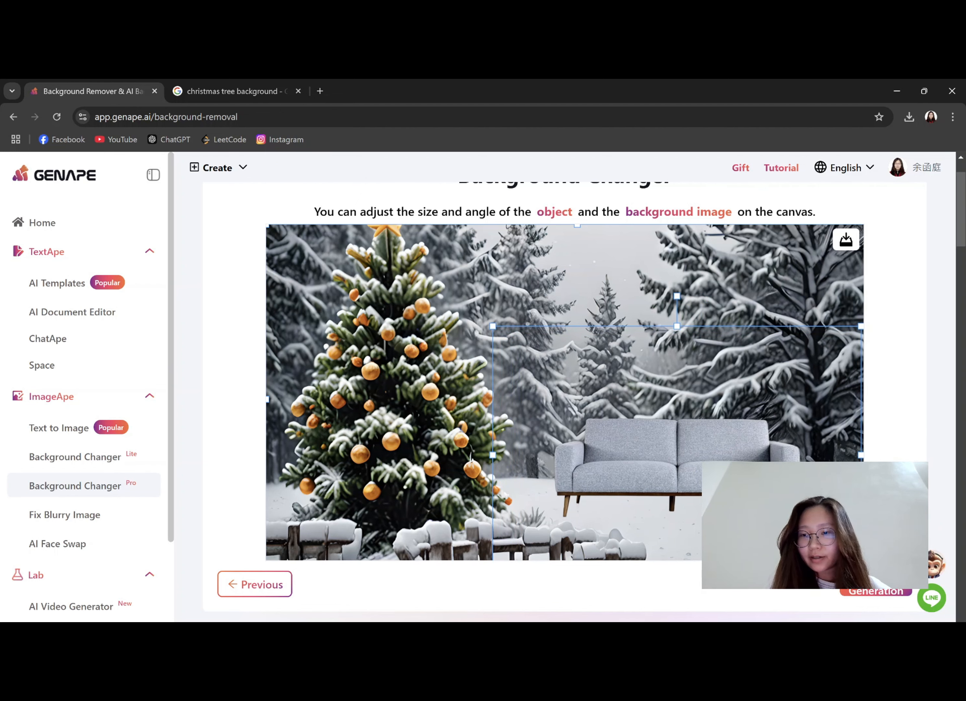
scroll(701, 457, down, 5)
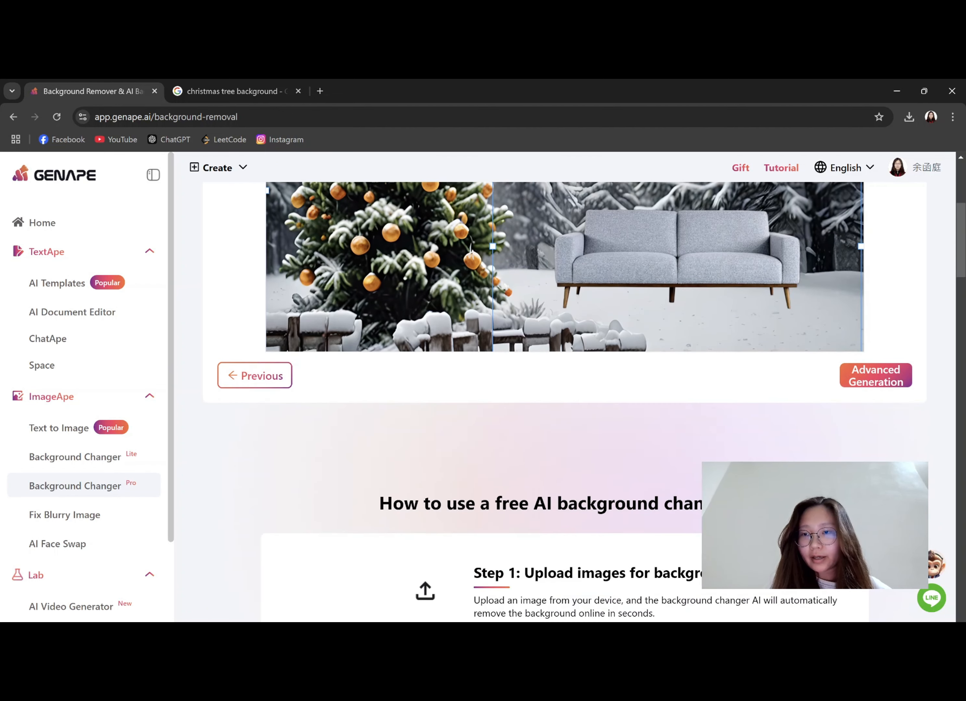
click(873, 375)
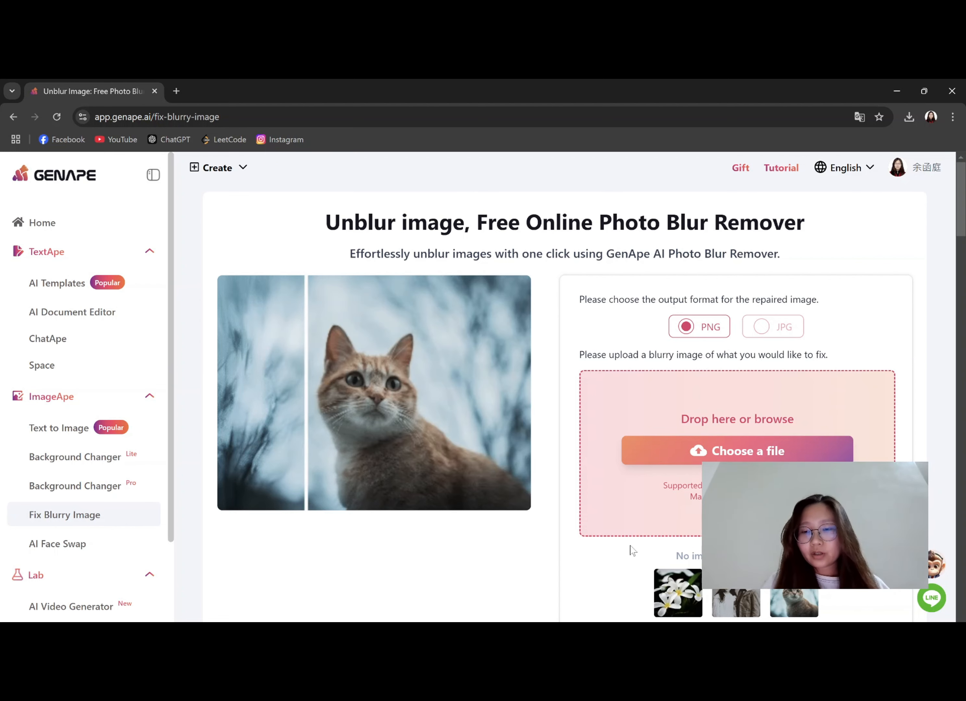
Upload the picture history from the video folder to Fix Blurry Image to have it unblurred
scroll(630, 548, down, 4)
scroll(630, 546, down, 1)
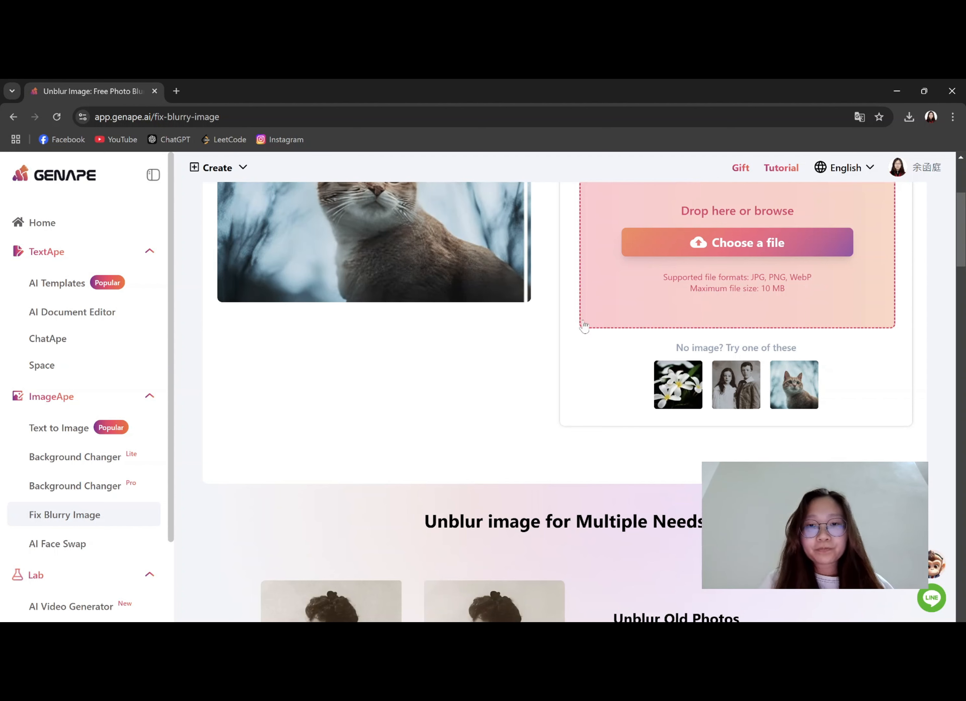
scroll(515, 346, up, 5)
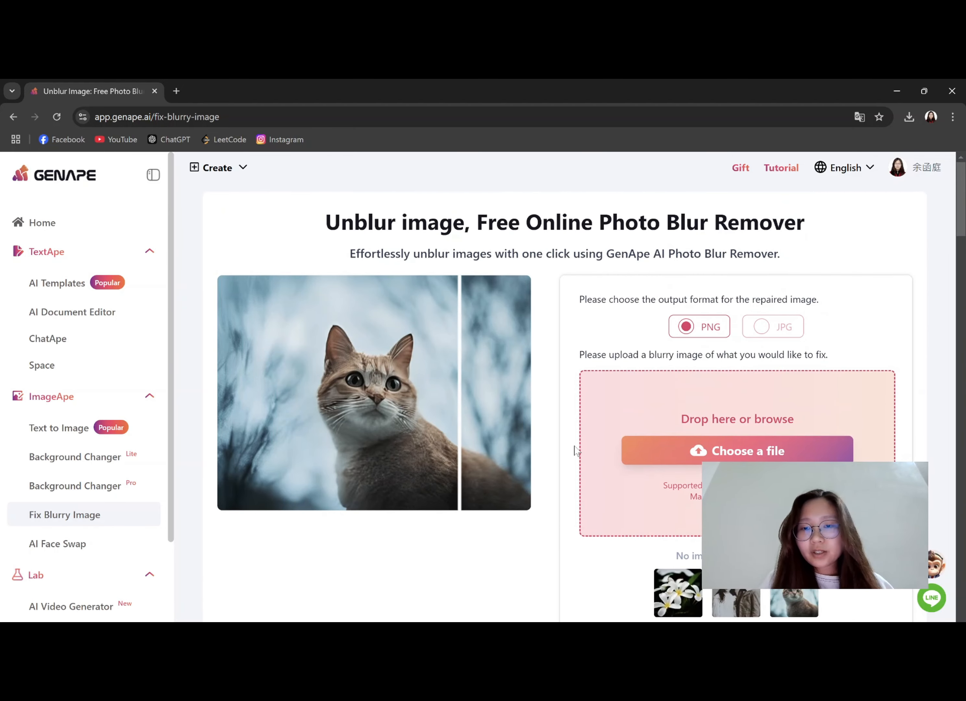
click(796, 454)
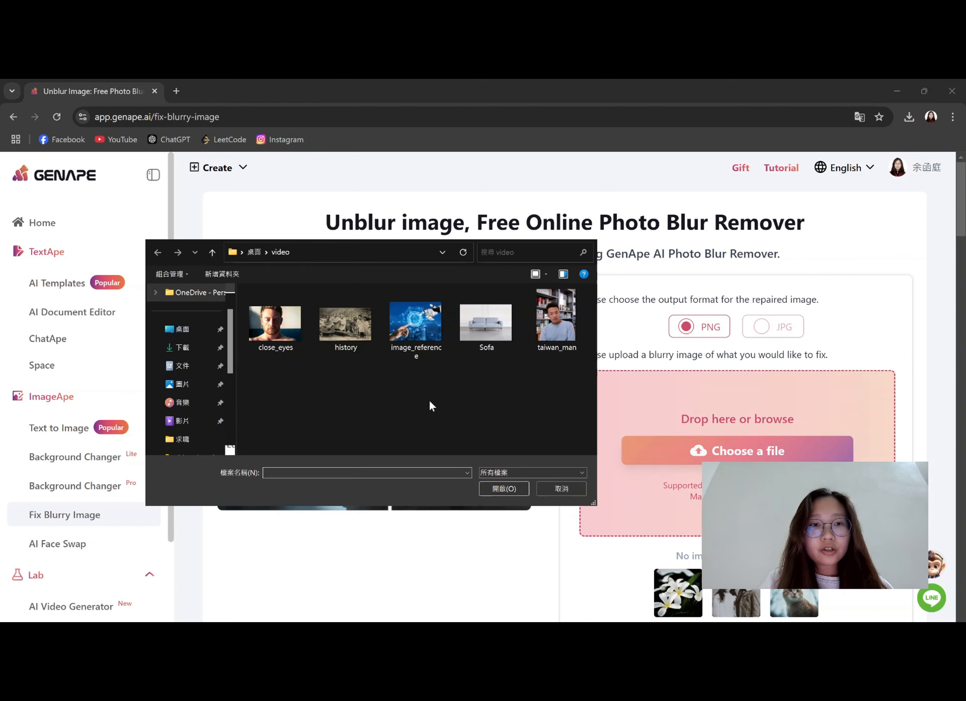
click(350, 339)
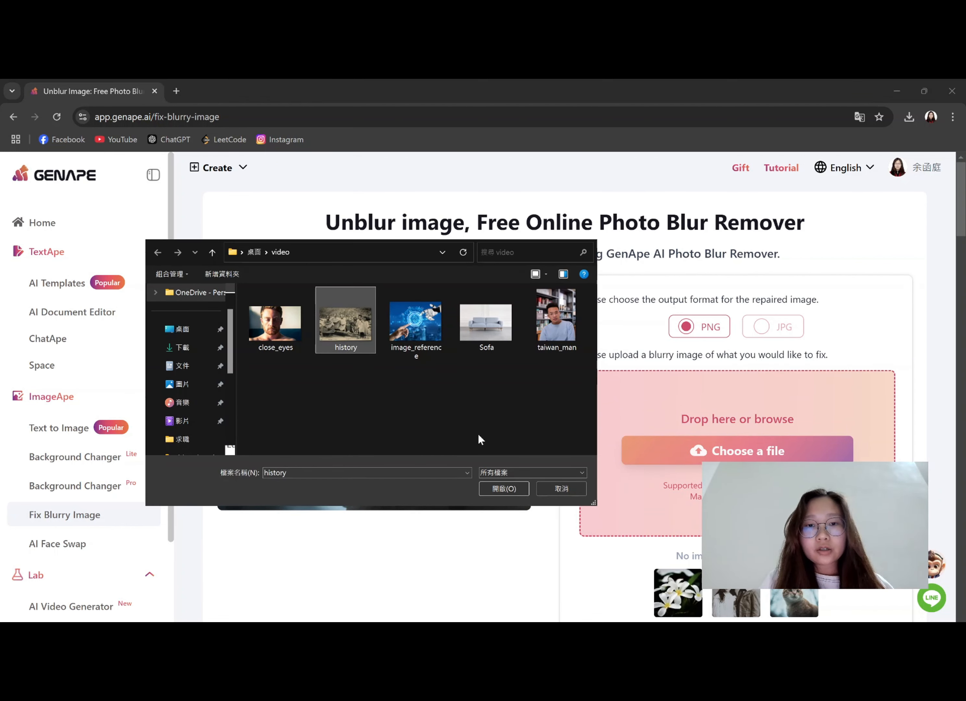
click(520, 491)
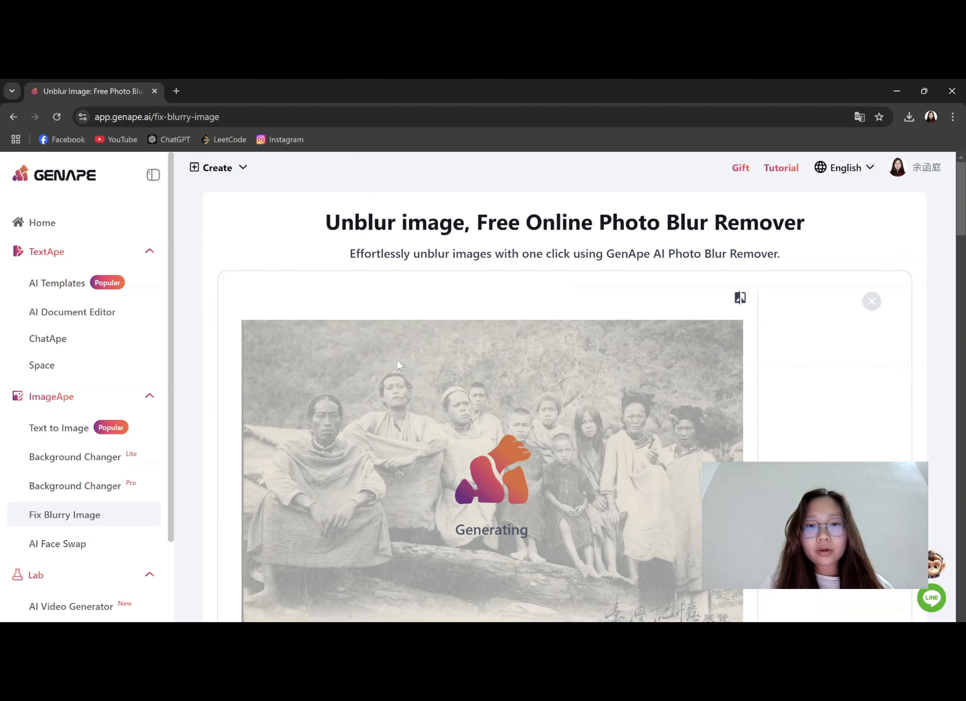
scroll(653, 388, down, 1)
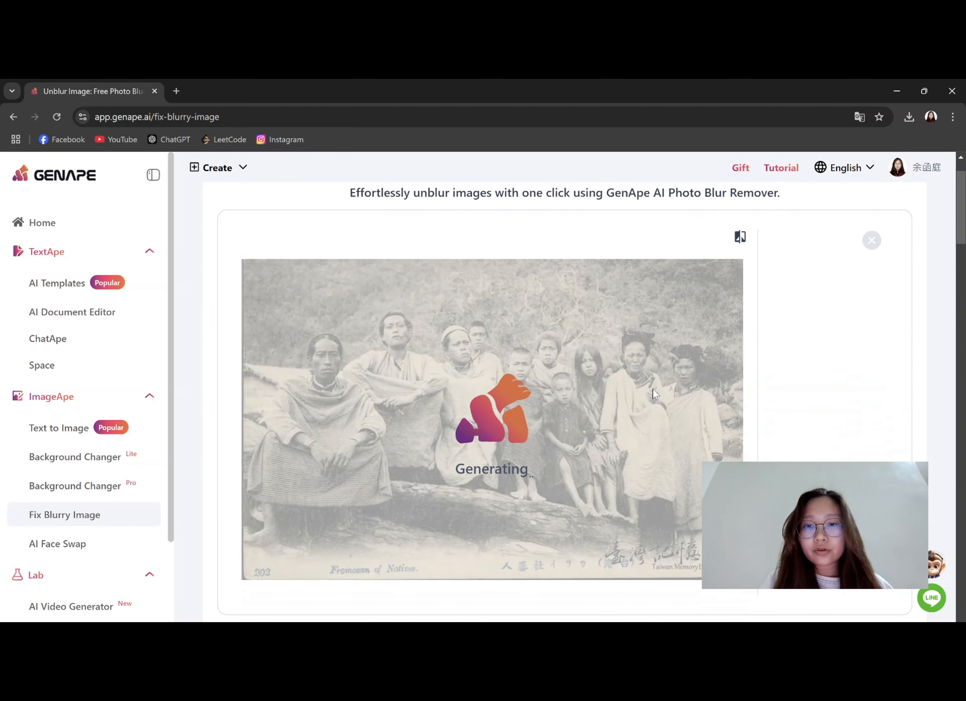
scroll(652, 393, down, 1)
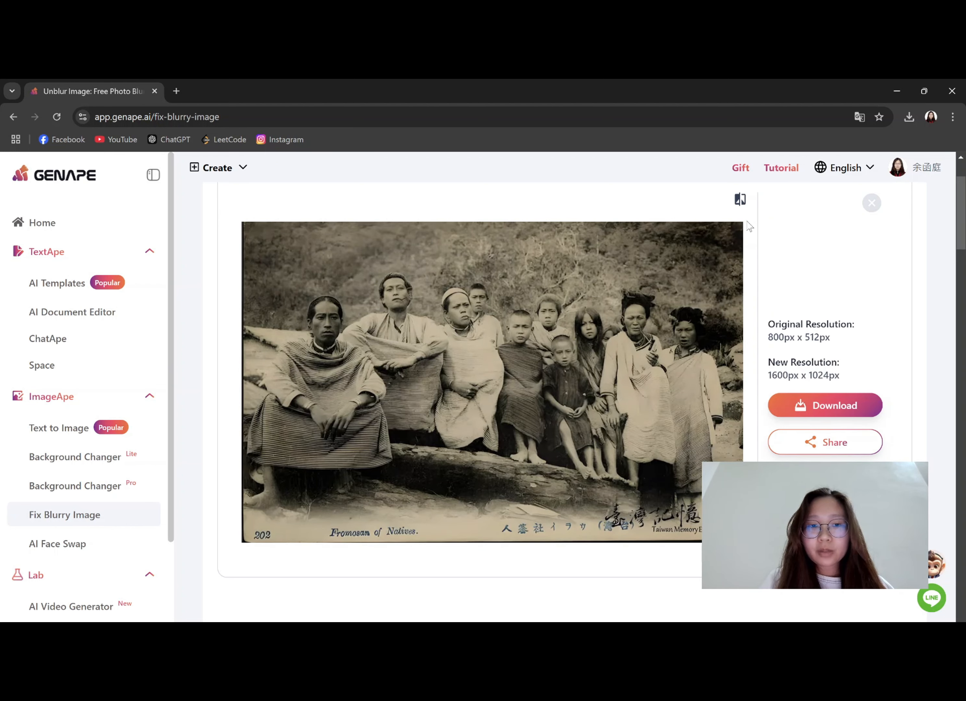
Compare the repaired group photo with its original by switching repeatedly between the two versions
scroll(750, 227, up, 1)
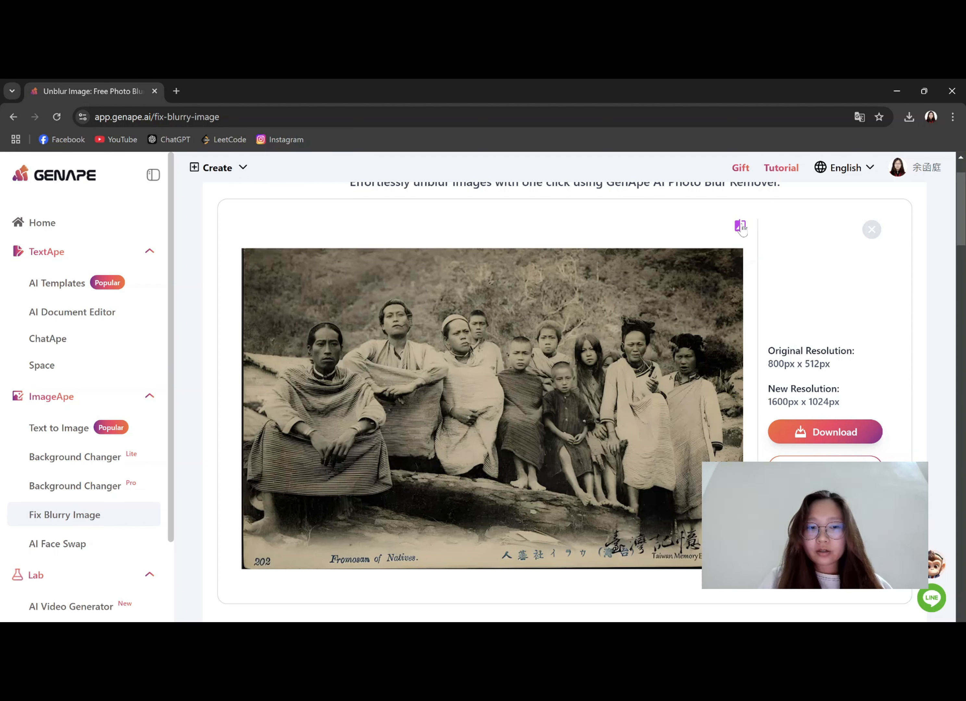
click(741, 226)
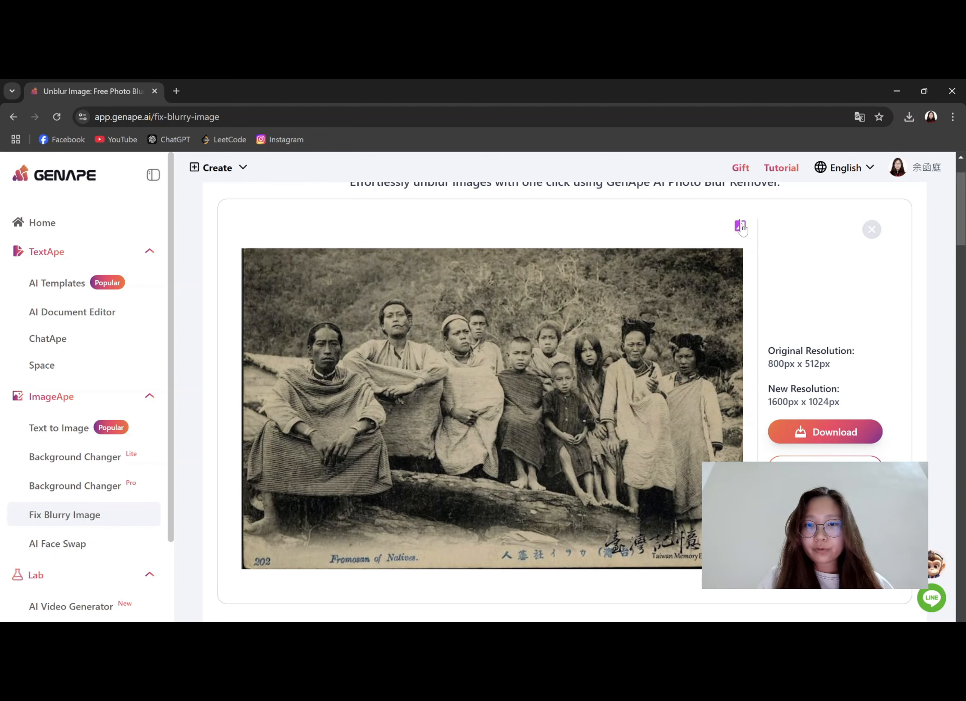
click(741, 228)
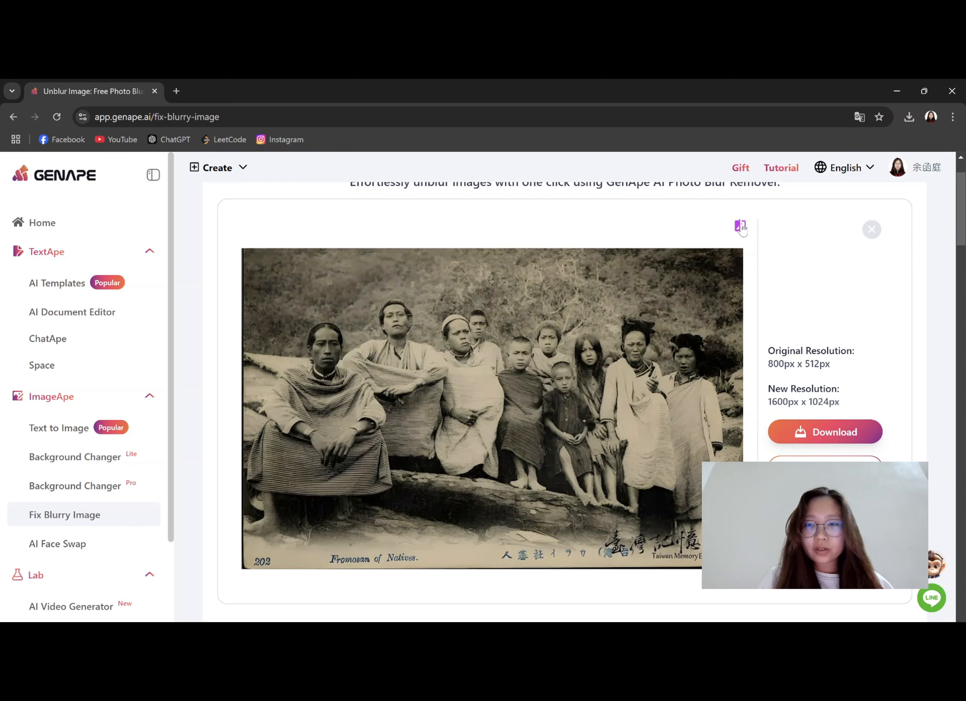
click(741, 228)
click(741, 228)
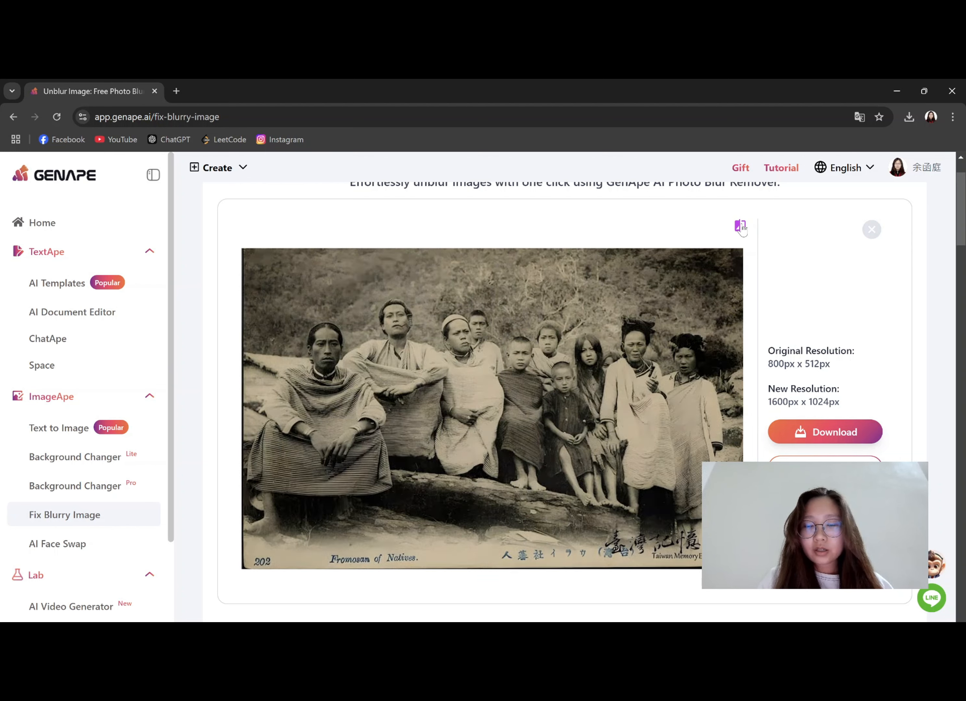
click(741, 228)
click(741, 228)
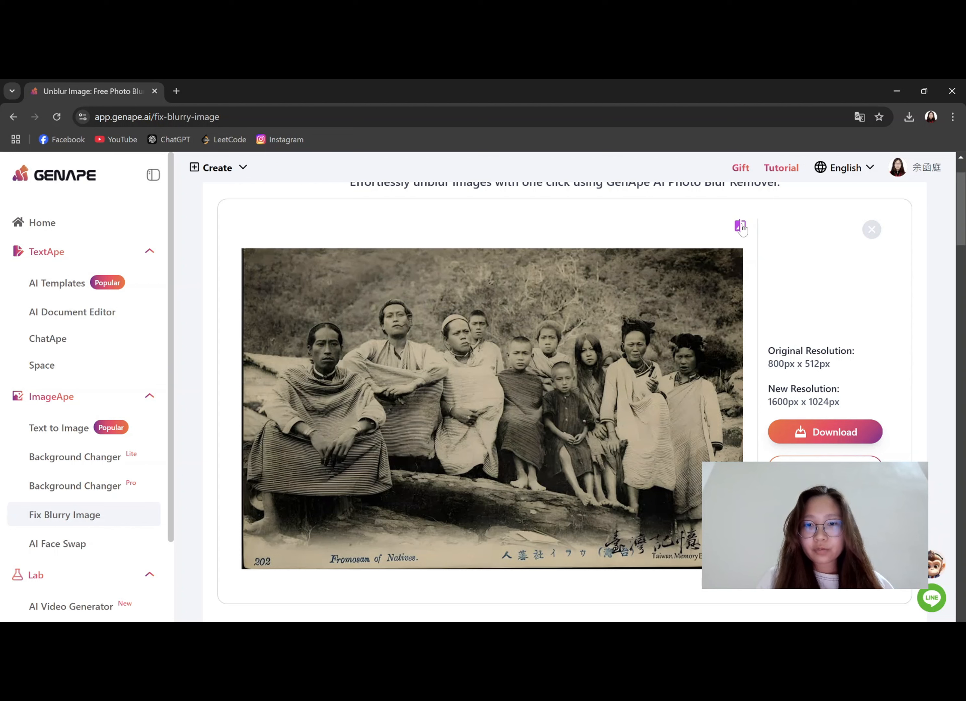
click(741, 227)
click(741, 227)
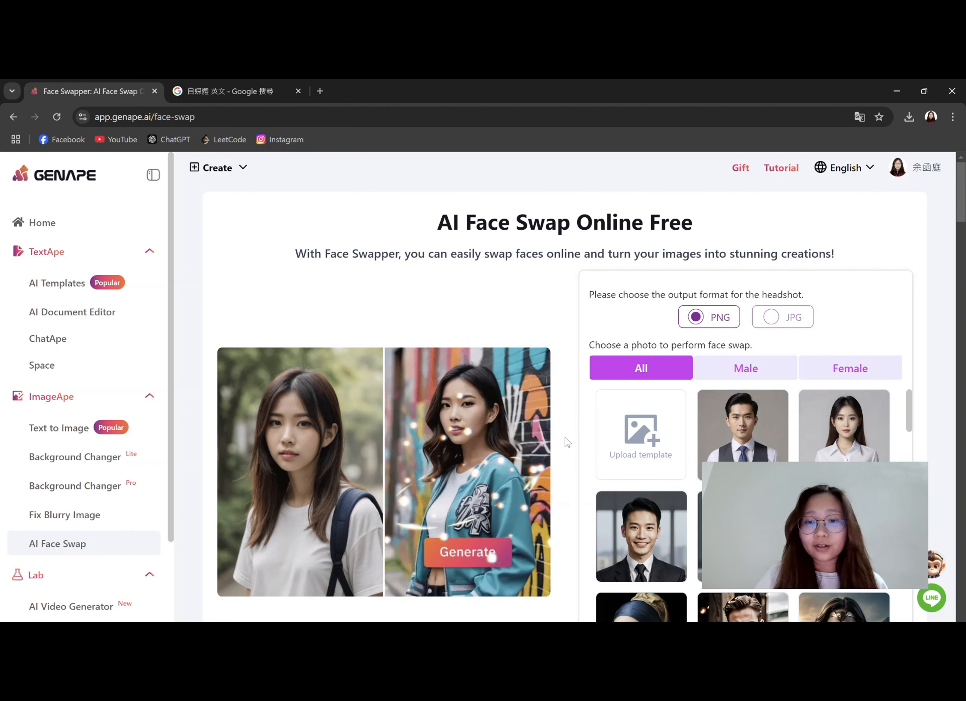
Upload close_eyes as the face swap template and add taiwan_man as the face to use
click(629, 445)
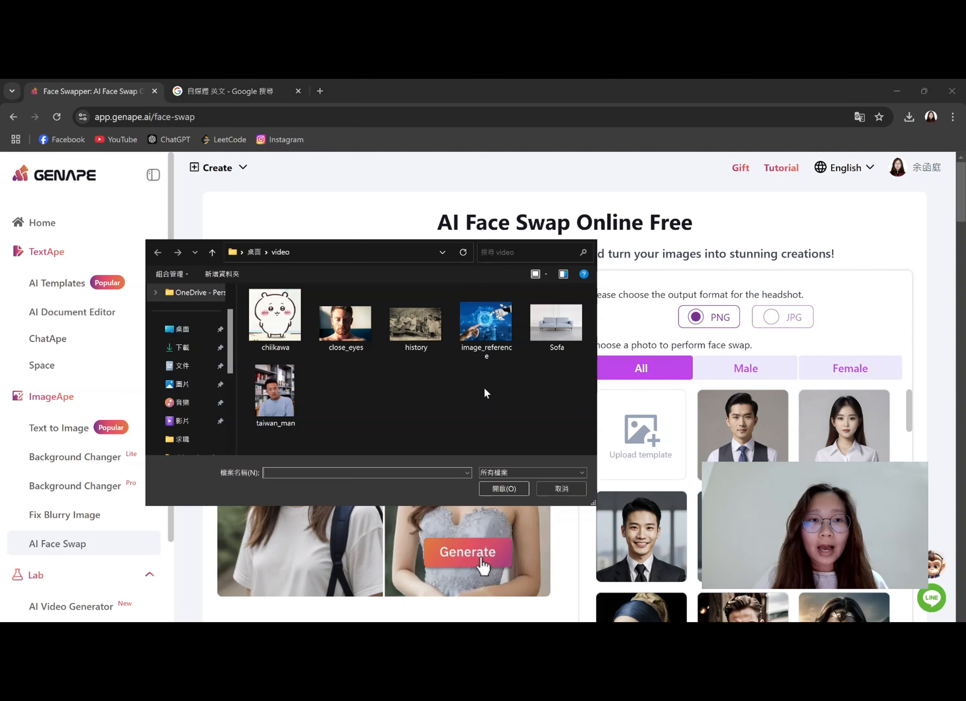
click(343, 334)
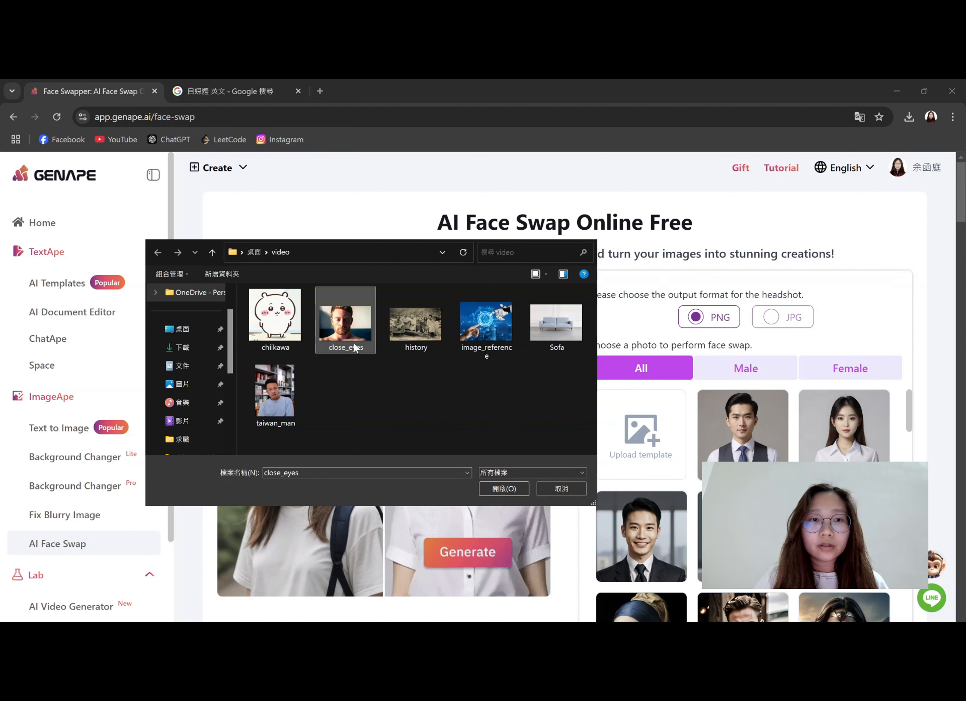
click(491, 484)
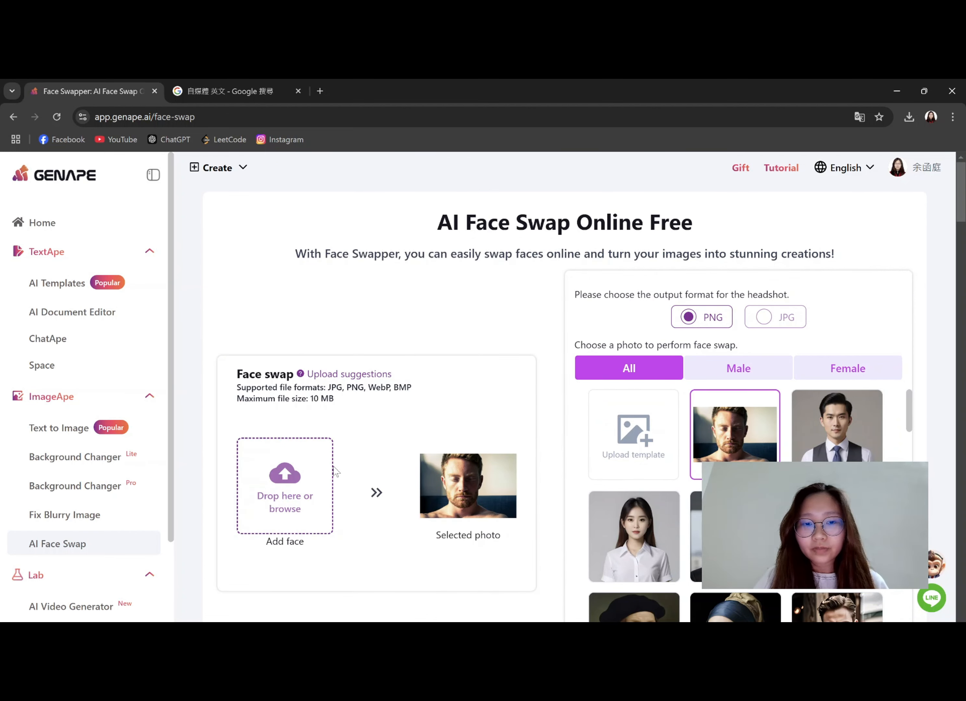
click(320, 479)
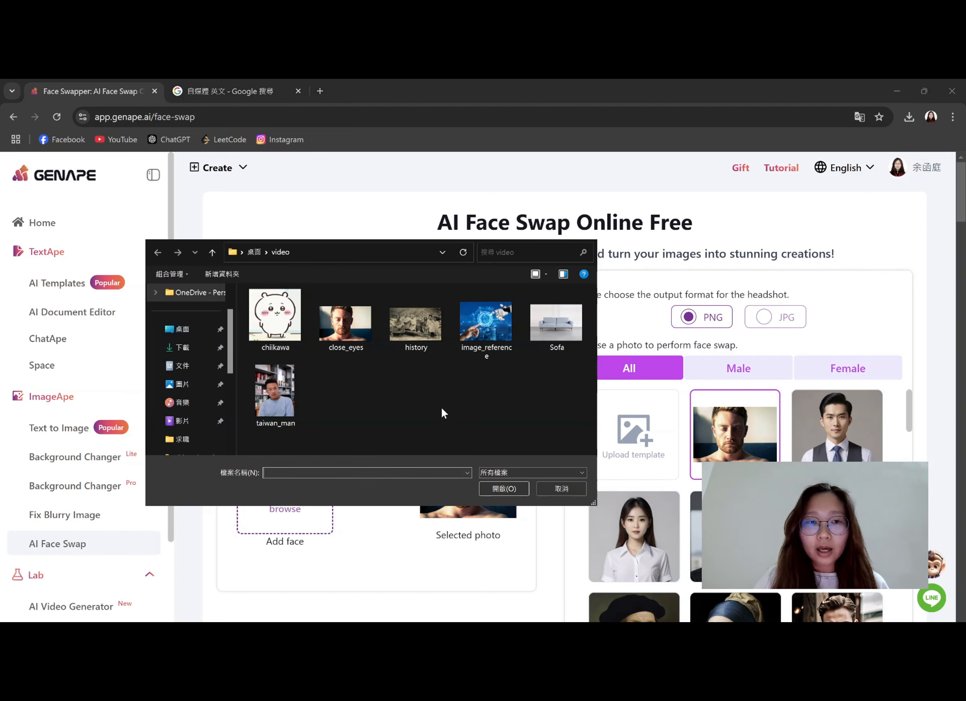
click(275, 391)
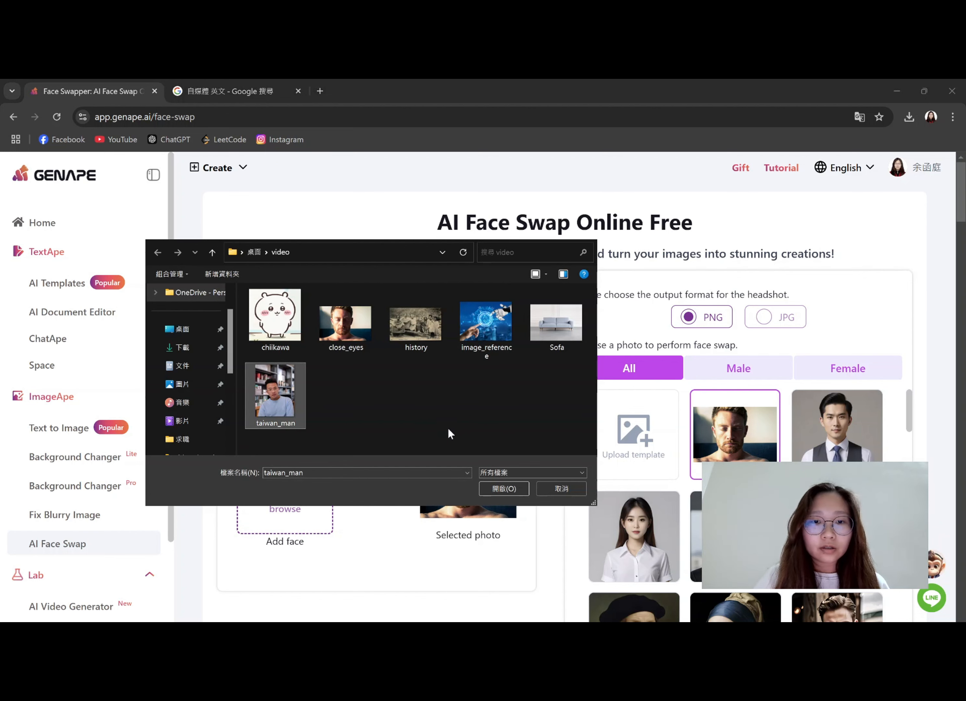
click(503, 489)
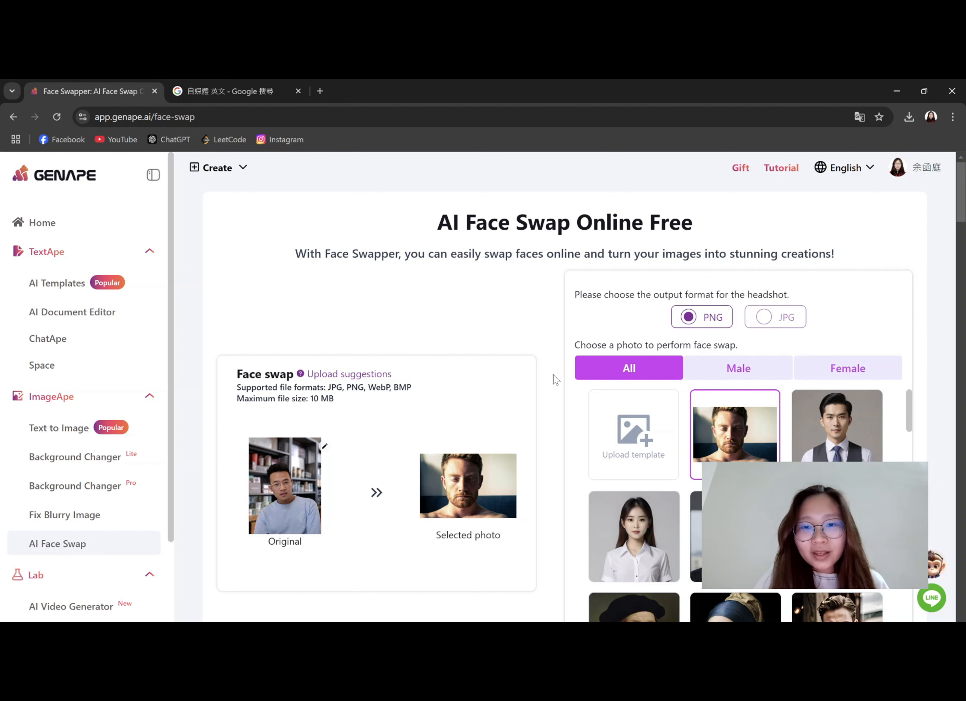
Generate the face swap from the uploaded face and the selected photo
scroll(555, 380, down, 3)
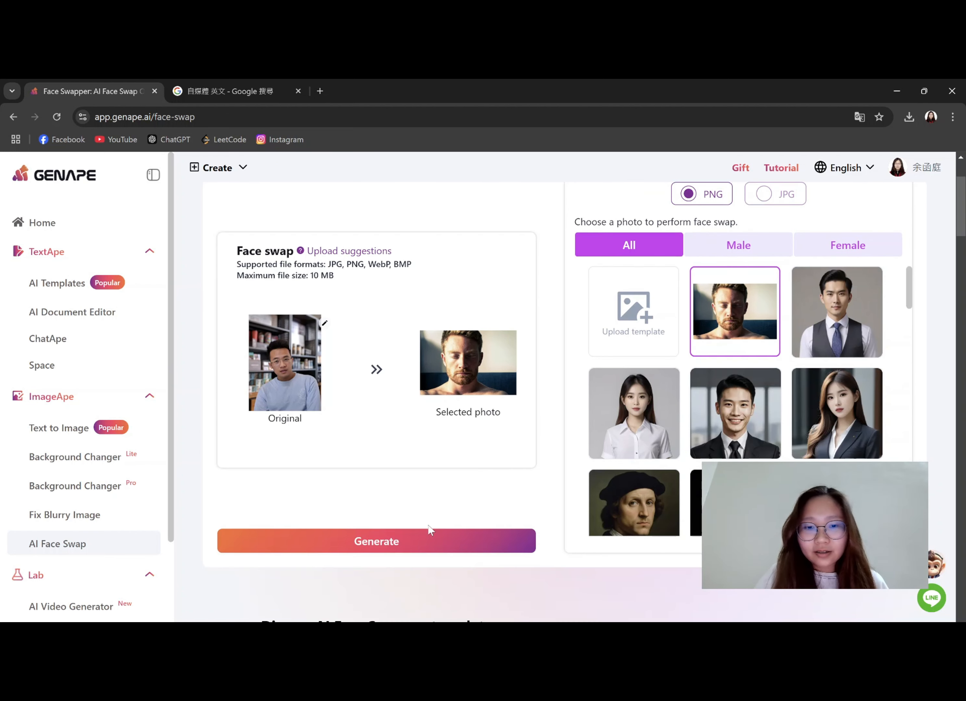
click(426, 541)
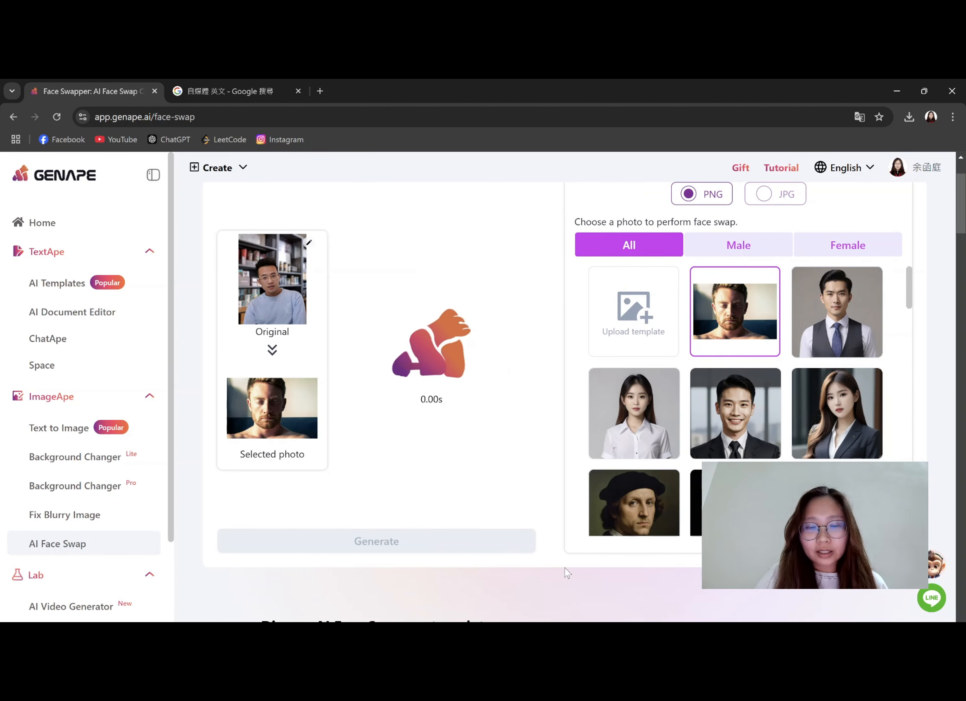
scroll(567, 573, up, 1)
scroll(566, 573, up, 1)
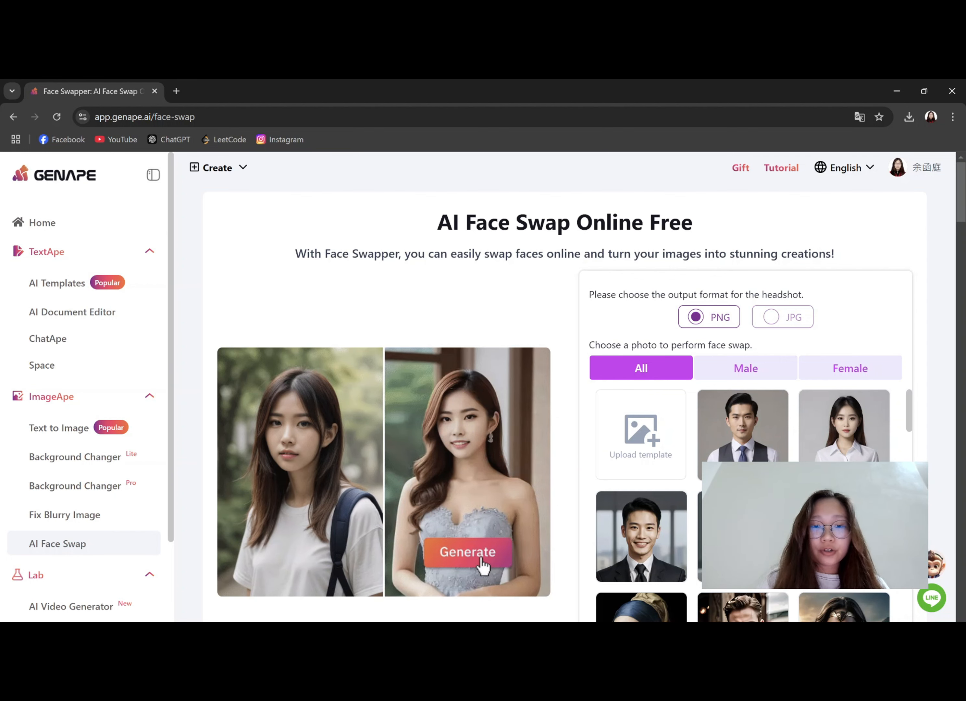
Browse the ready-made template photos offered for the face swap
scroll(656, 490, down, 5)
scroll(599, 473, down, 10)
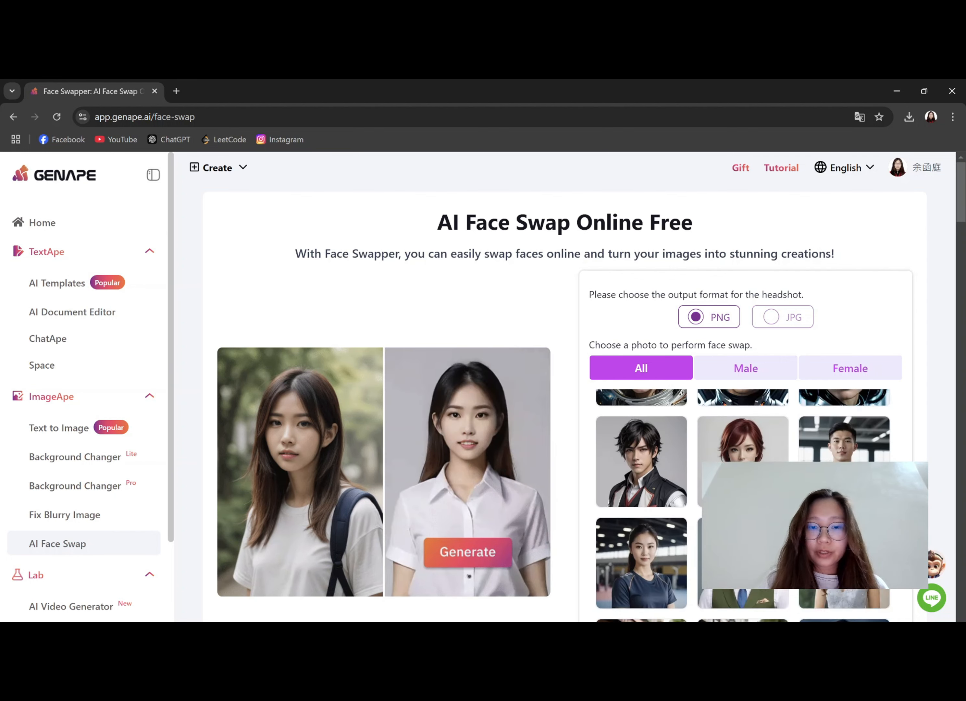
scroll(765, 442, down, 3)
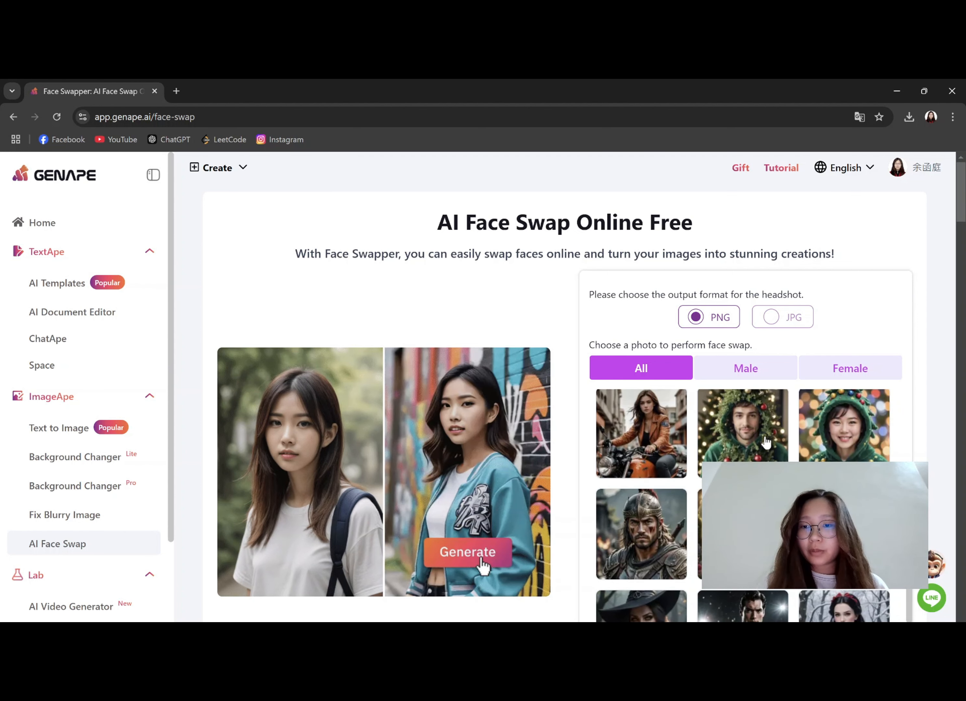
Choose the ready-made photo of the man in the green Christmas tree hood as the face swap template
click(765, 442)
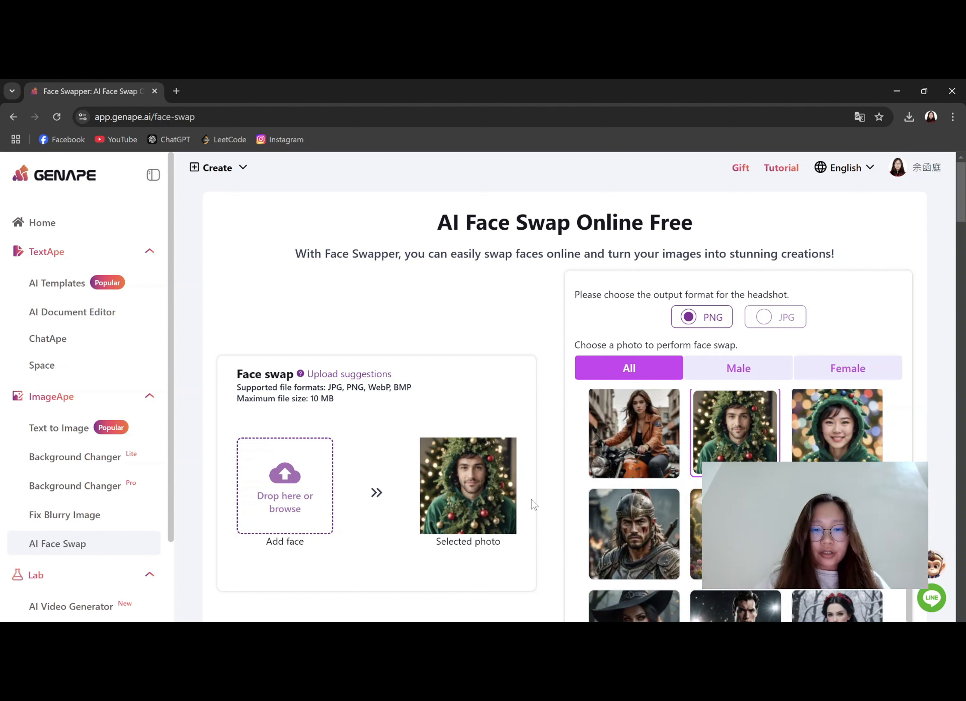
In Text to Image, enter the prompt "A Taiwanese young man wearing a Christmas-themed outfit with a pair of deer antlers on his head"
click(77, 428)
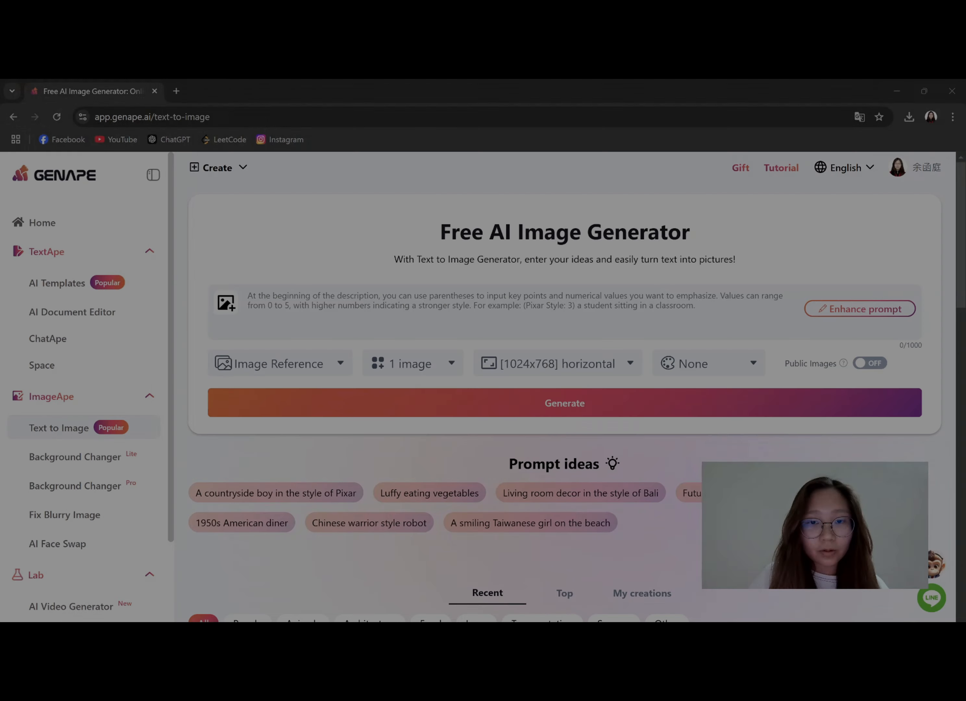
click(643, 311)
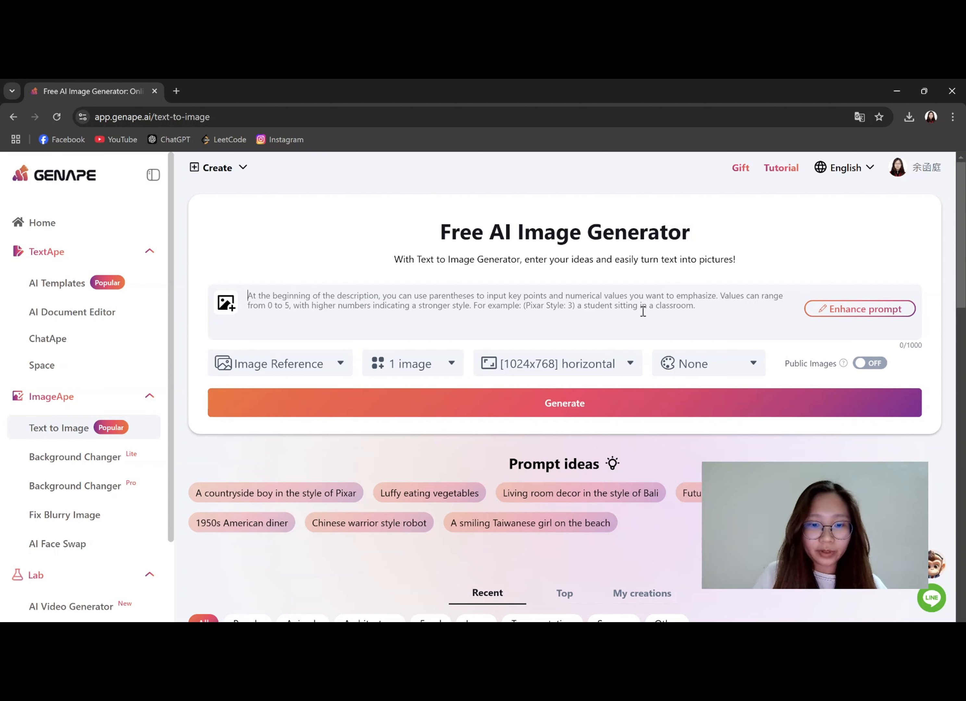
text(A )
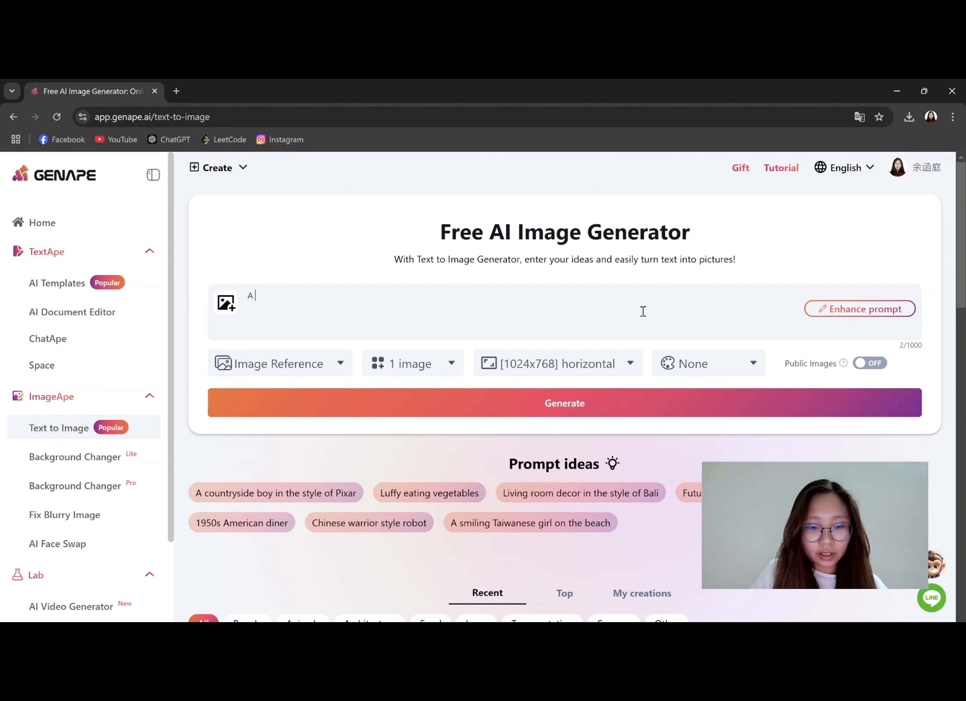
text(Taiwa)
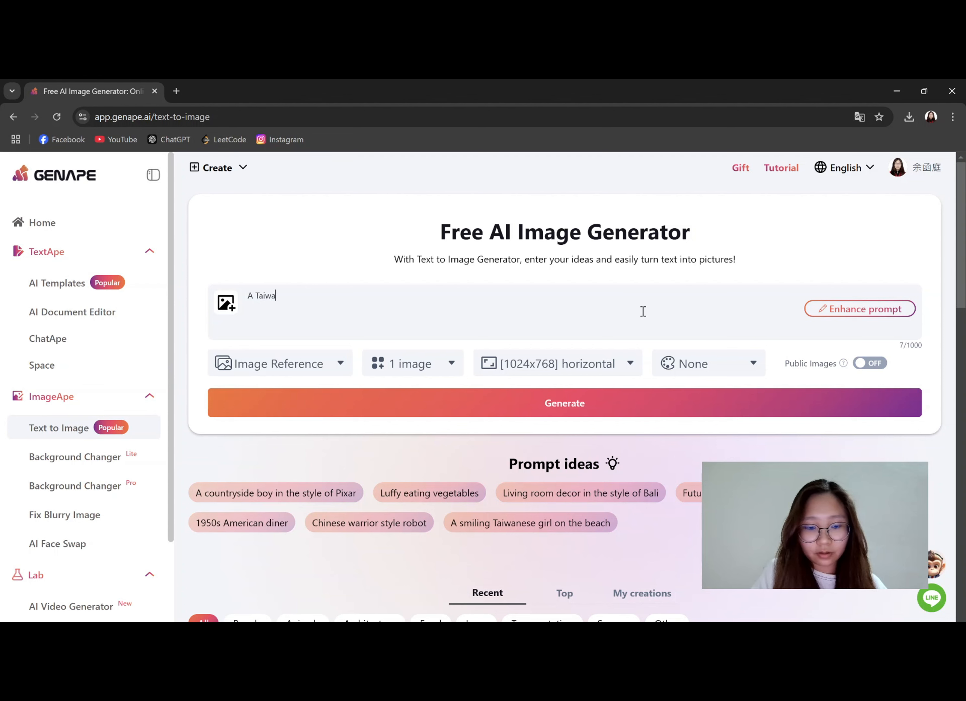
text(nese you)
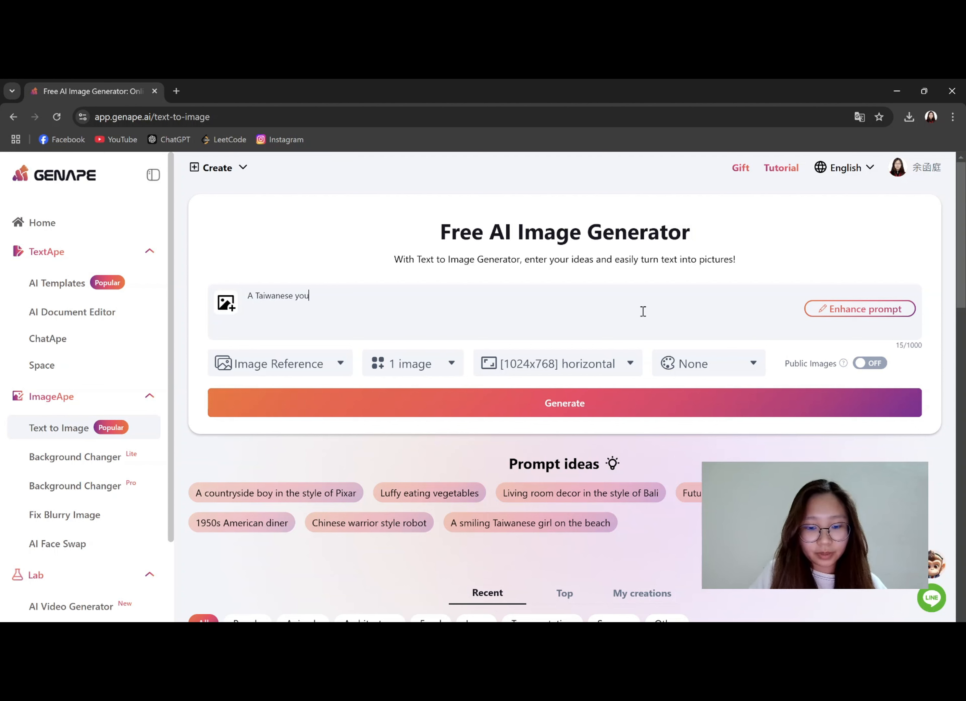
text(ng man )
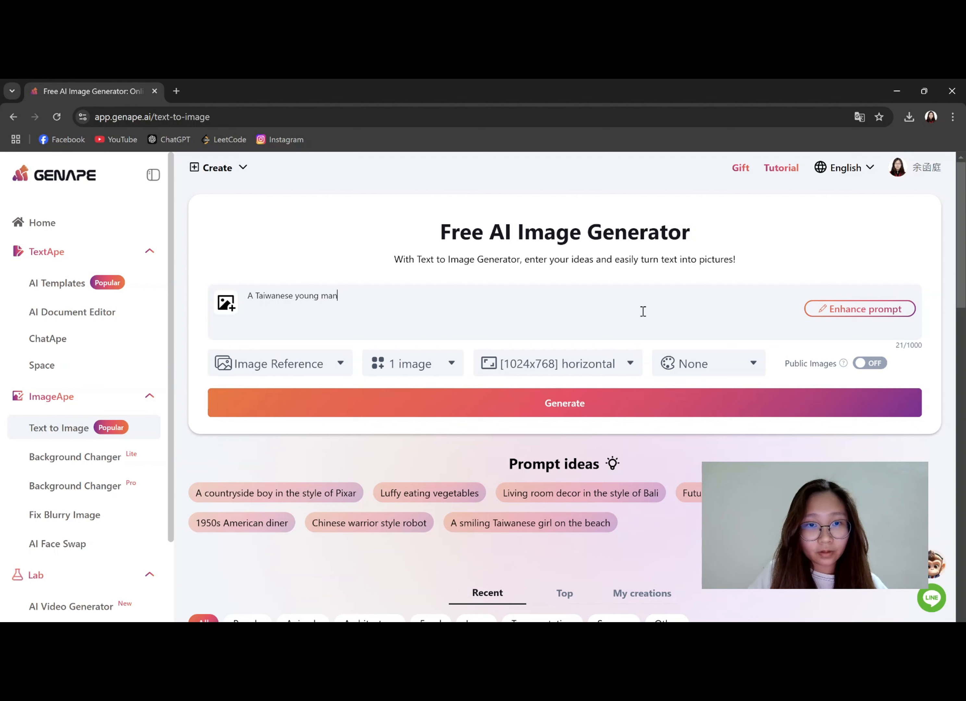
text(wear)
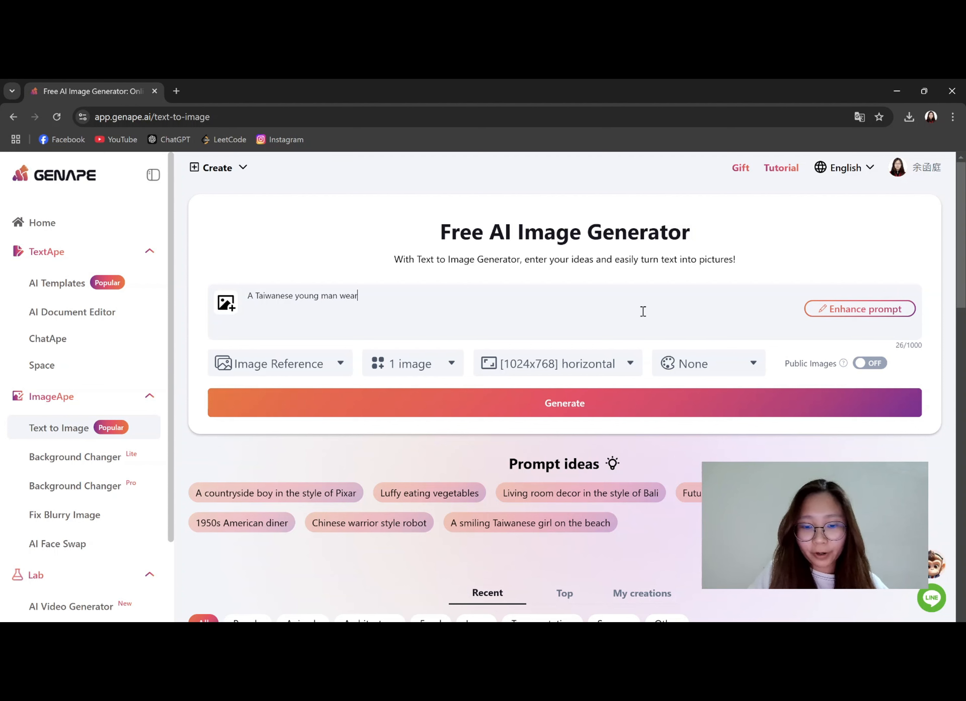
text(ing a )
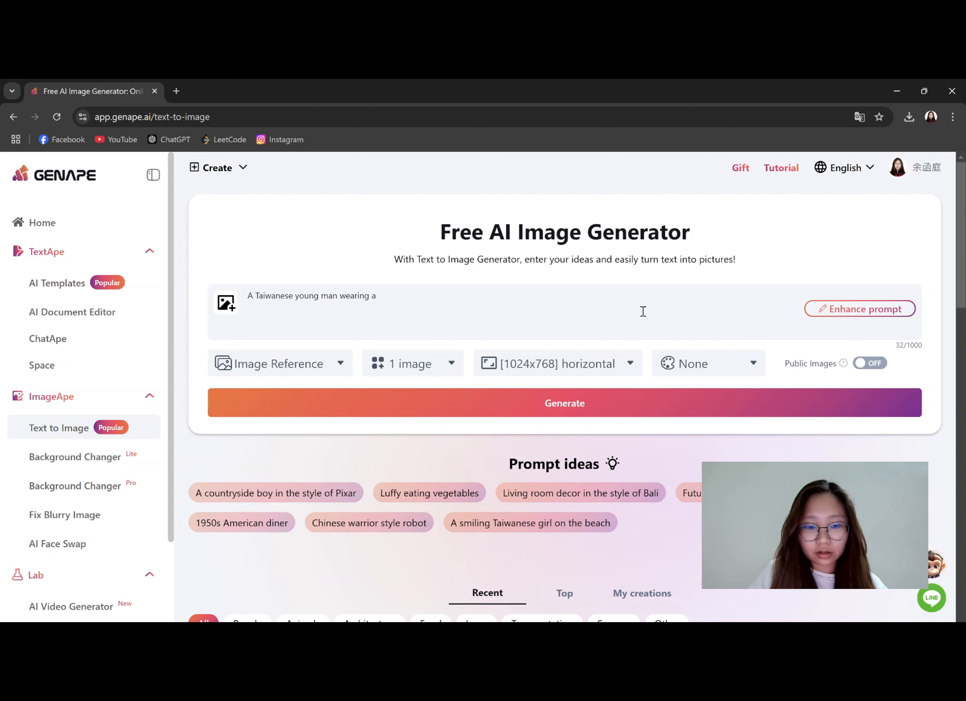
text(Chri)
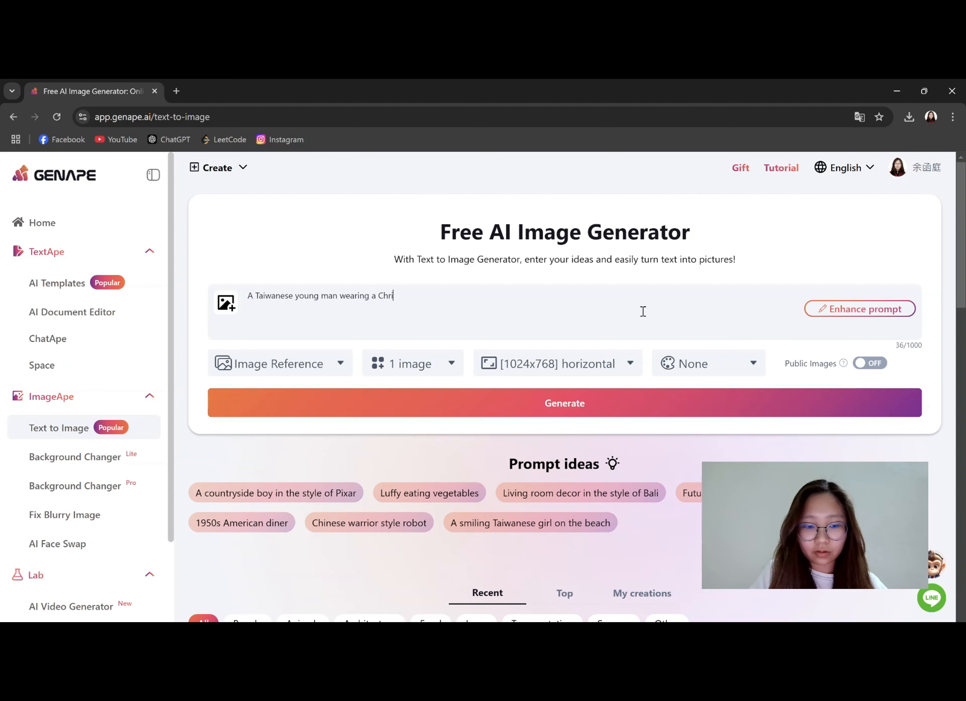
text(stma)
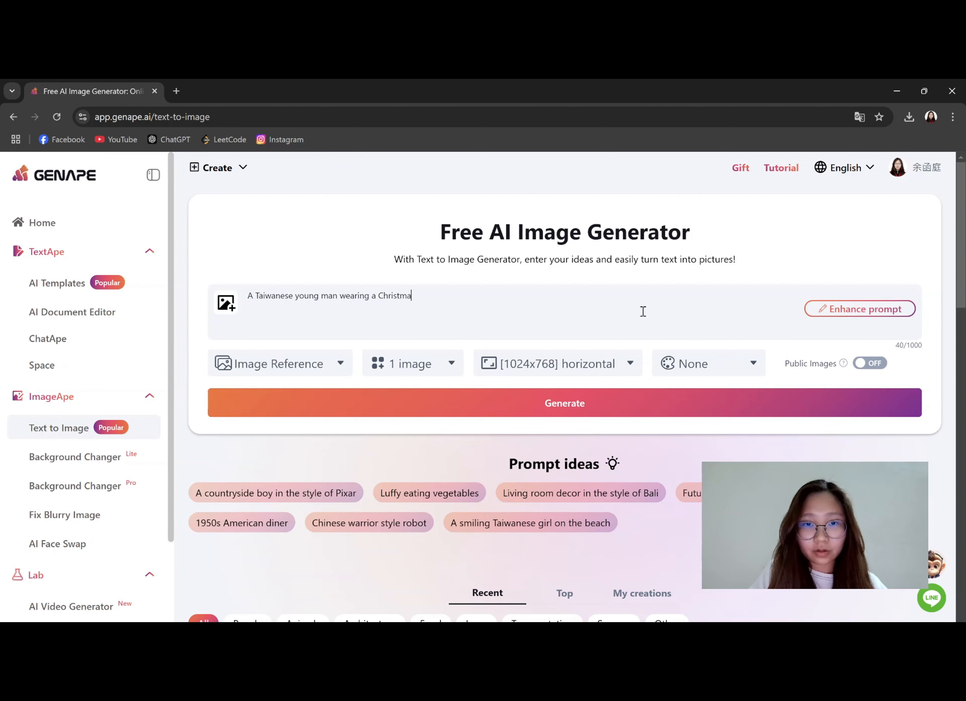
text(s-themed)
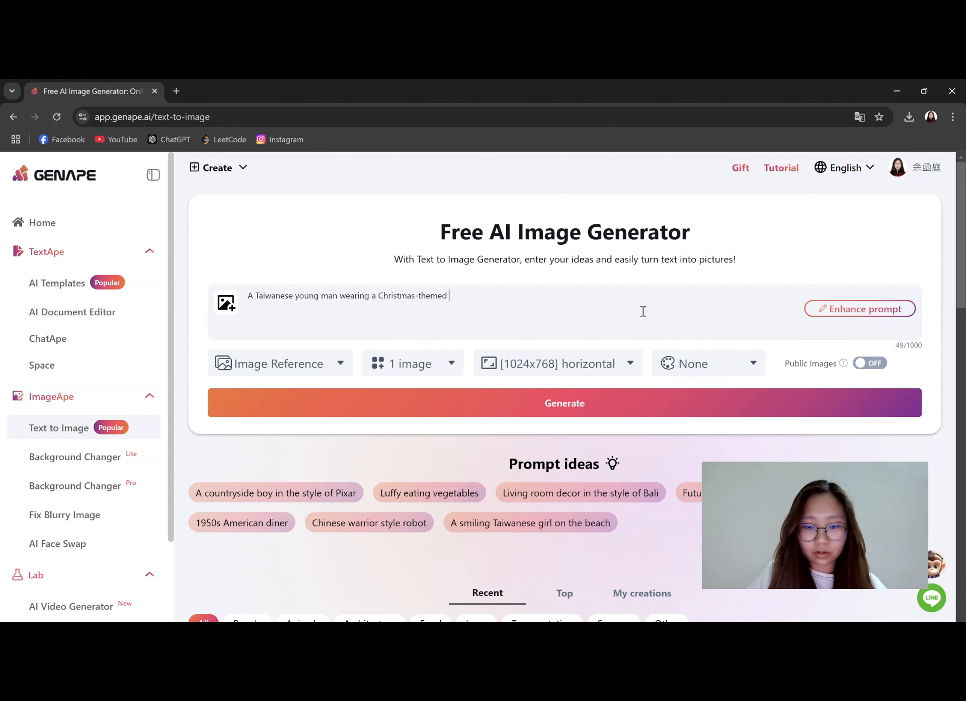
text( outfit)
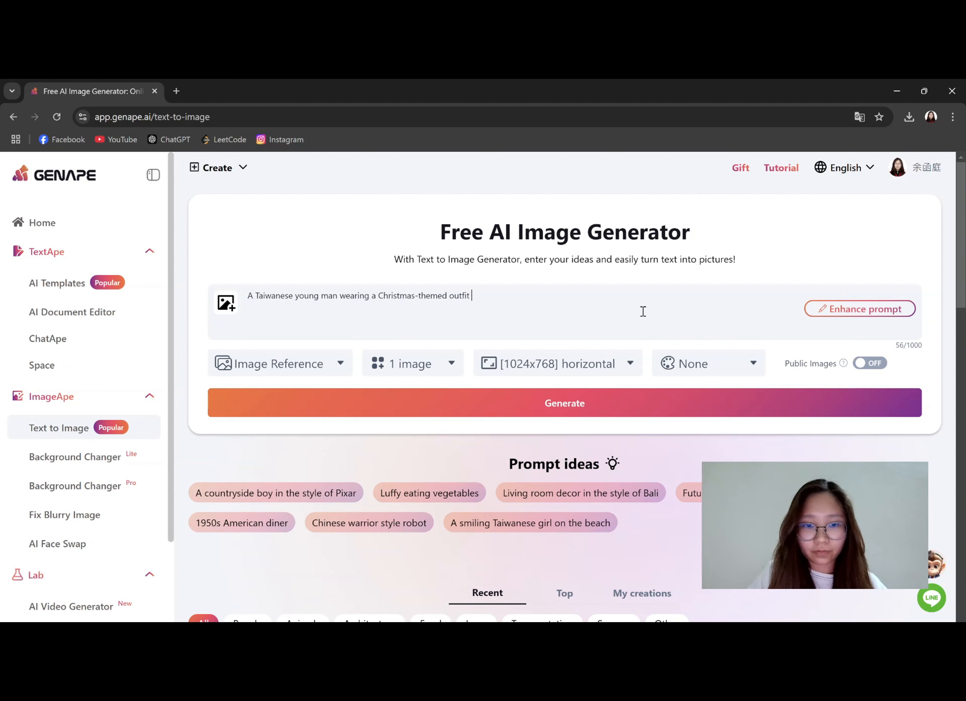
text( with a)
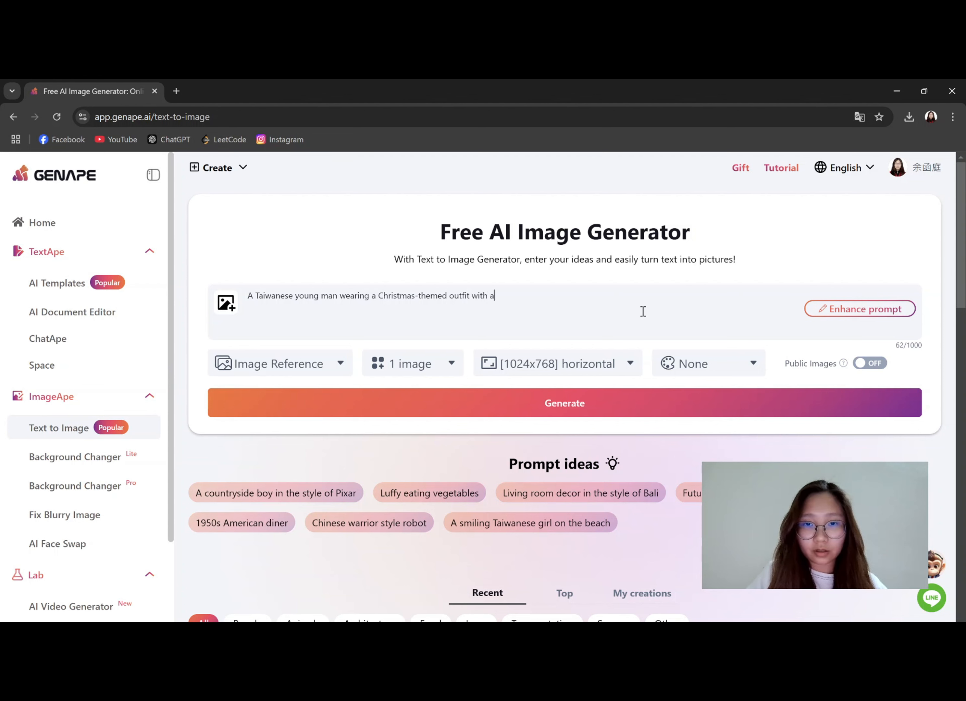
text( pair)
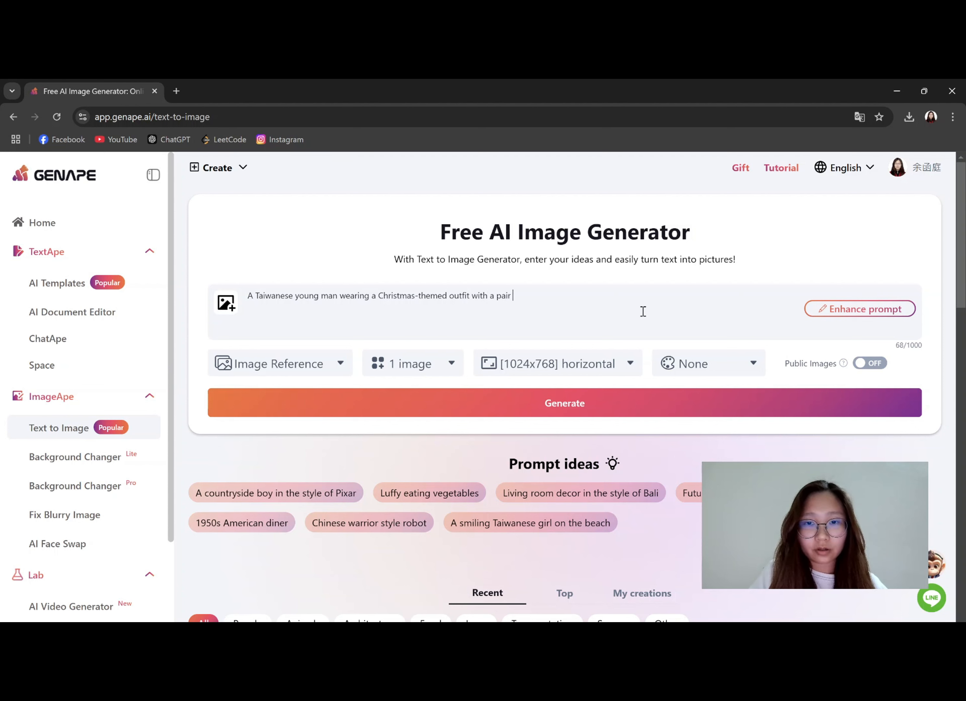
text( of d)
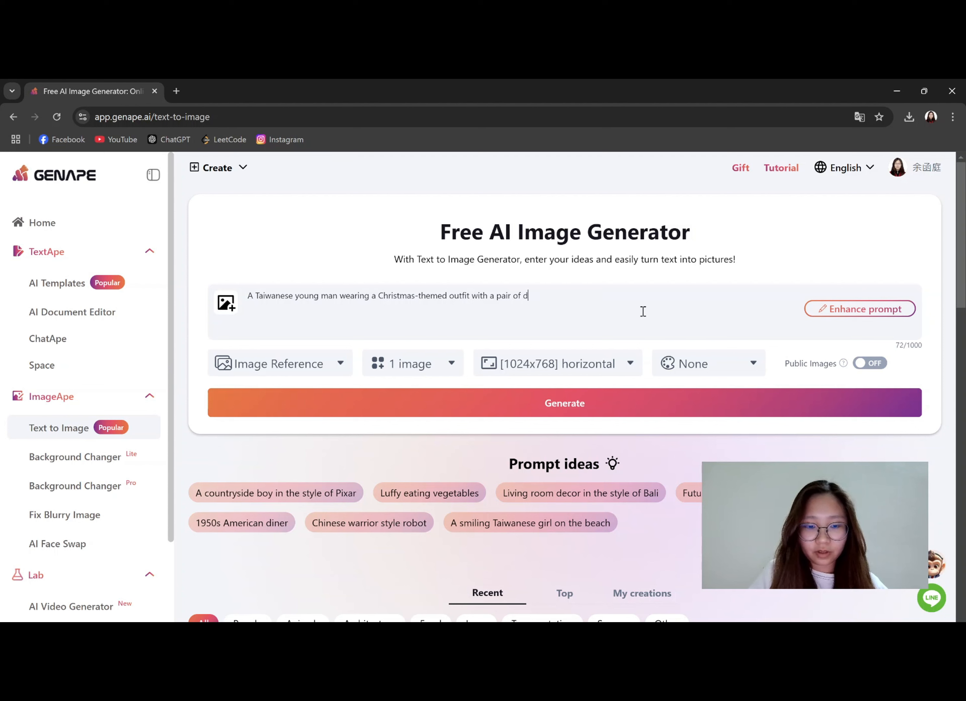
text(eer an)
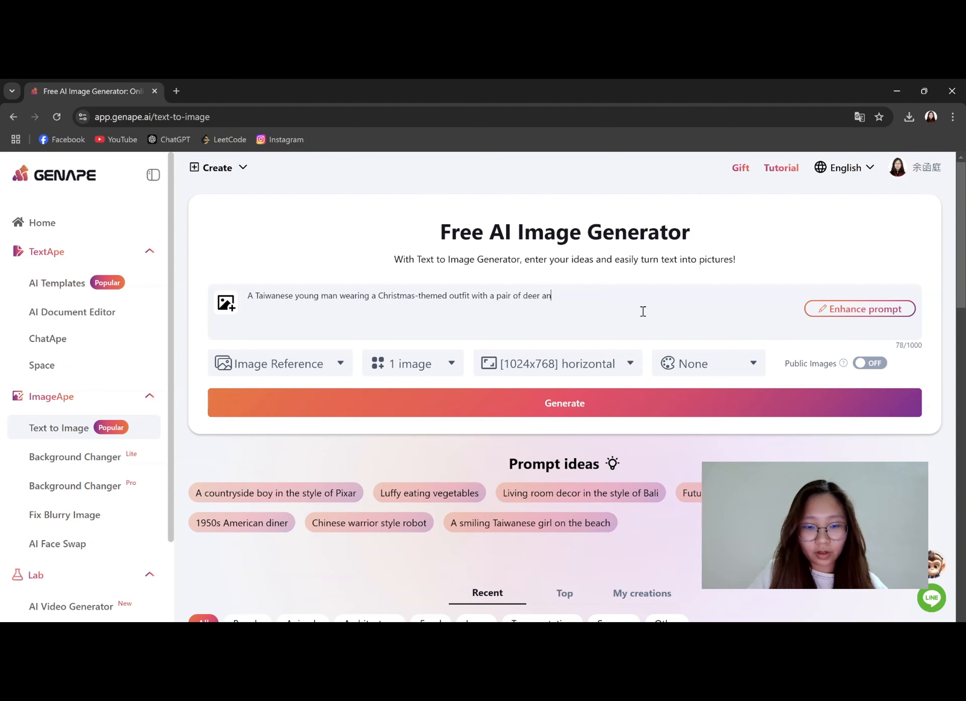
text(tlers )
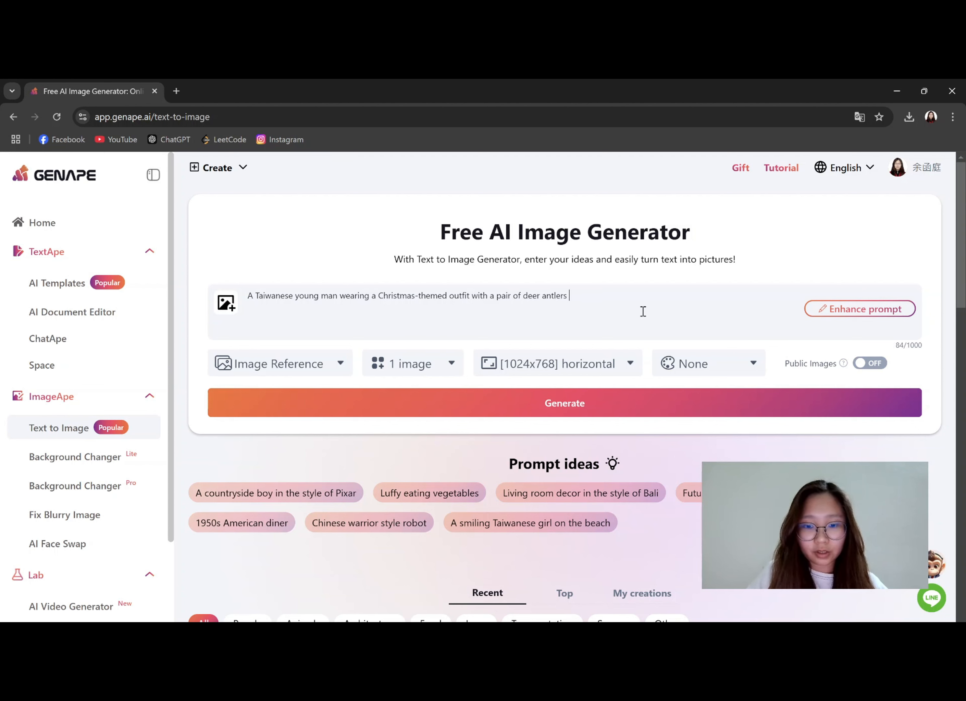
text(on his head)
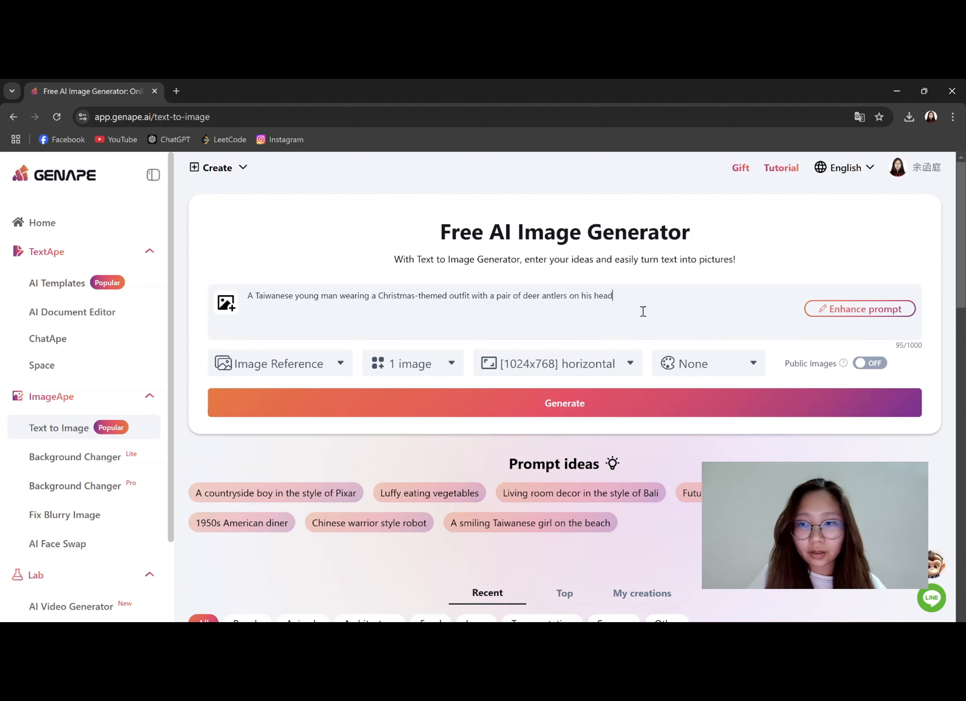
Generate one image from the entered Christmas prompt and download the result
click(563, 416)
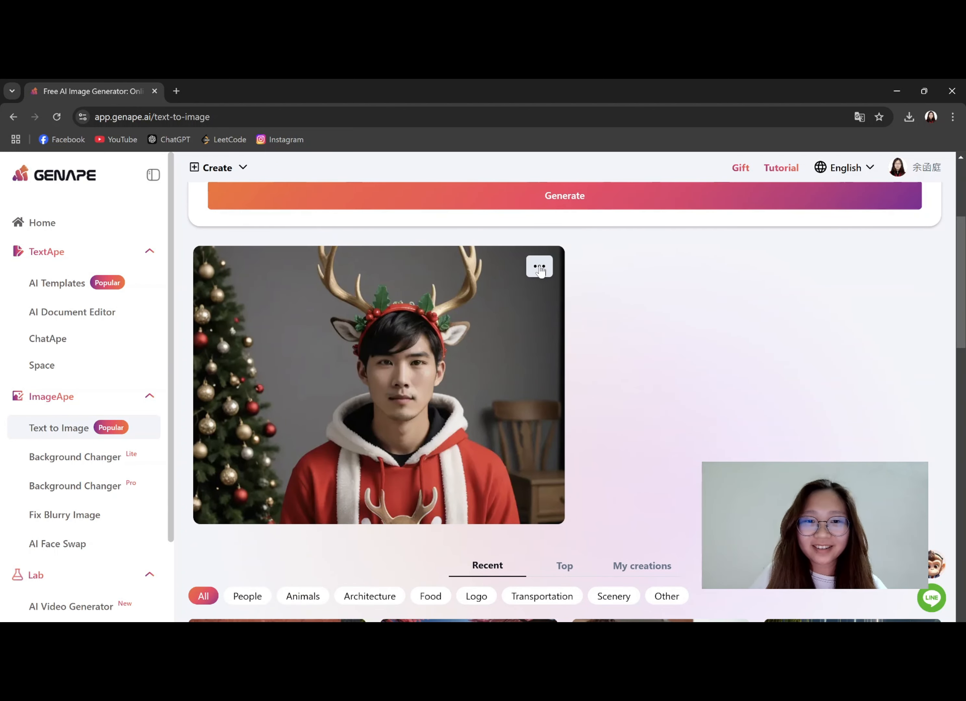
click(540, 267)
click(537, 312)
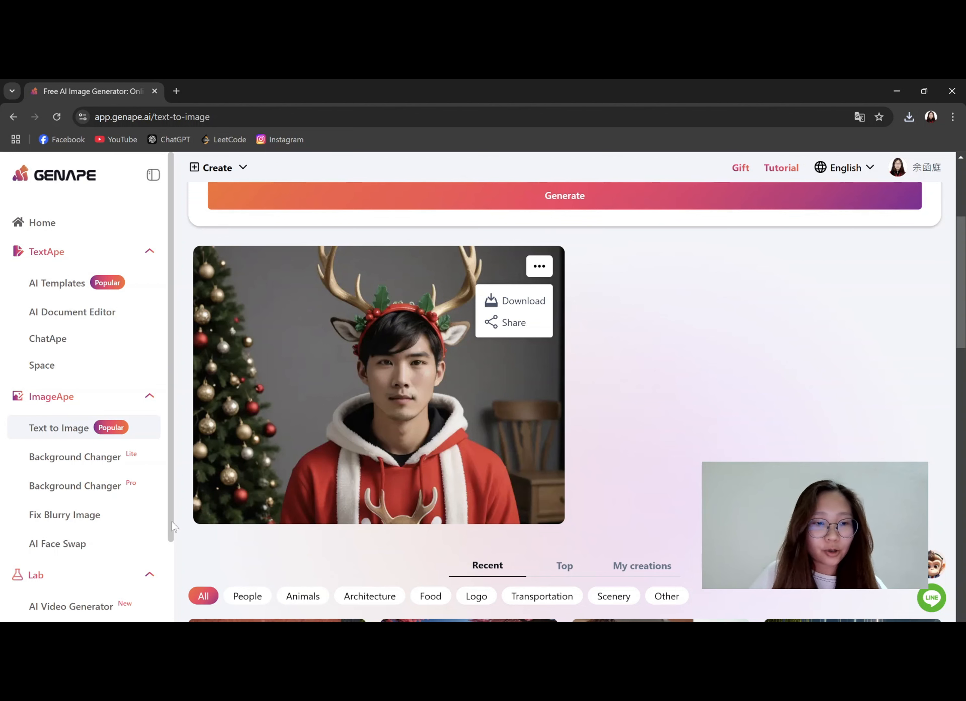
Return to AI Face Swap and upload the newest PNG, 9b6bf40967745b8f6ac3ea7bed19e915, from the downloads folder as the template
click(107, 554)
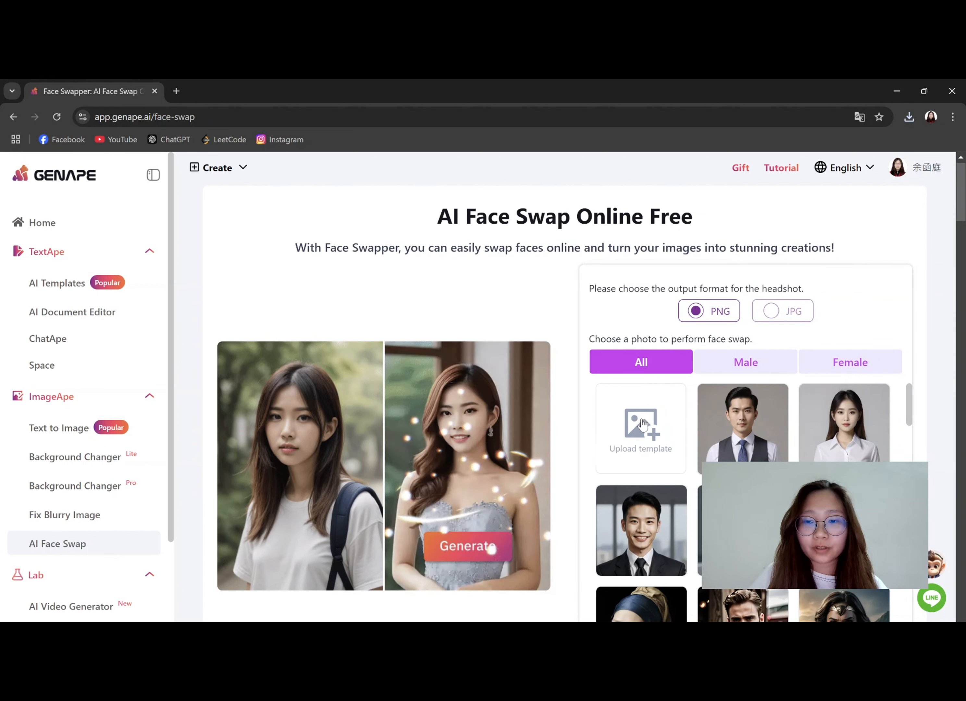
click(478, 555)
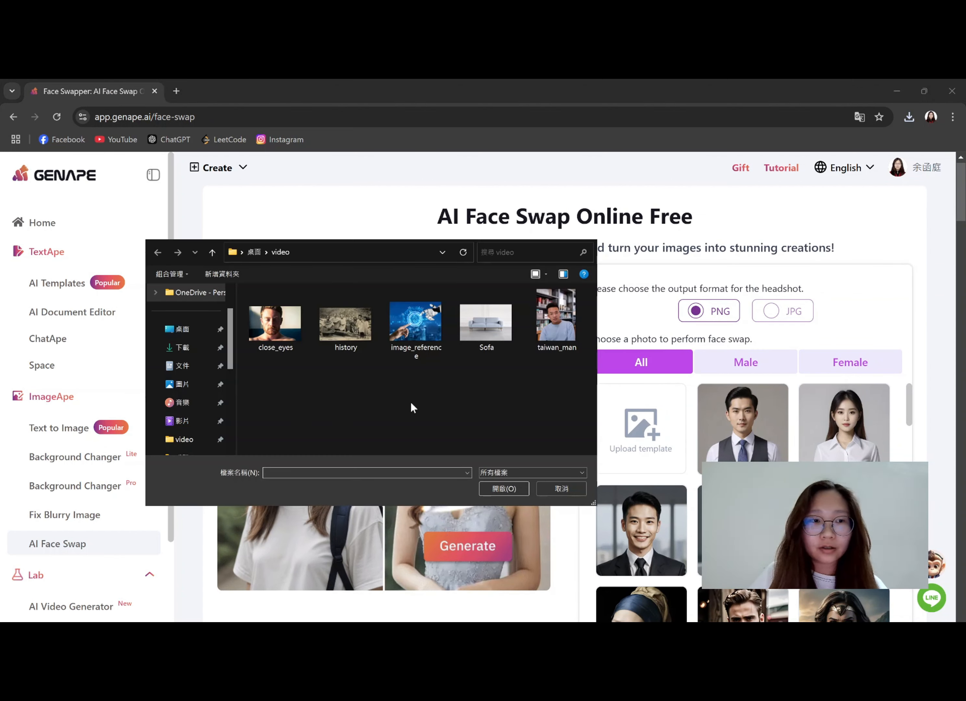
click(185, 348)
click(320, 321)
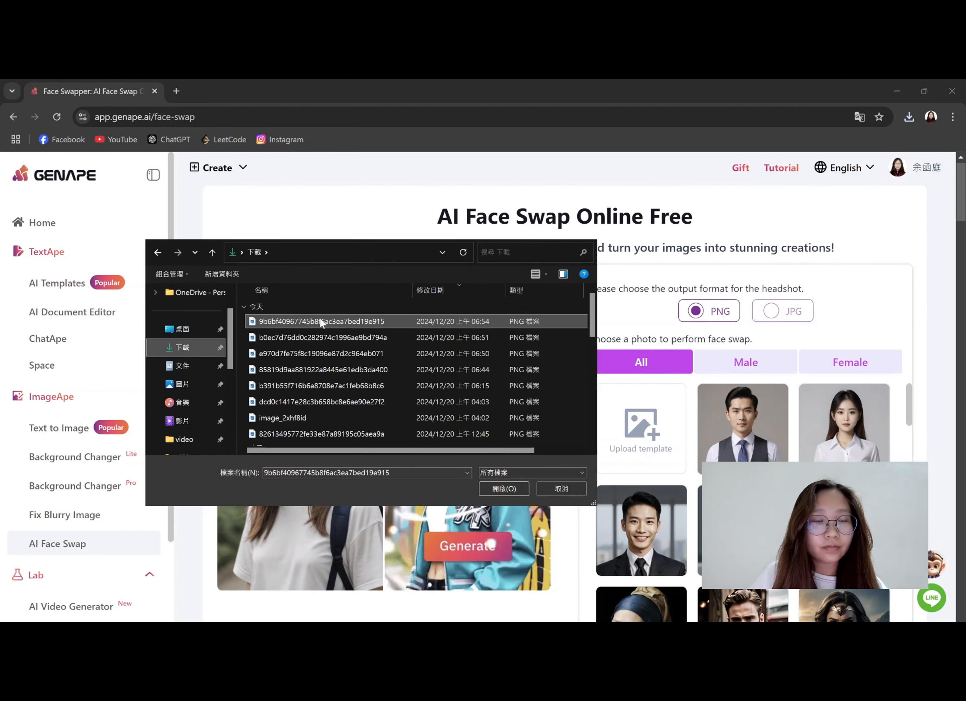
click(504, 489)
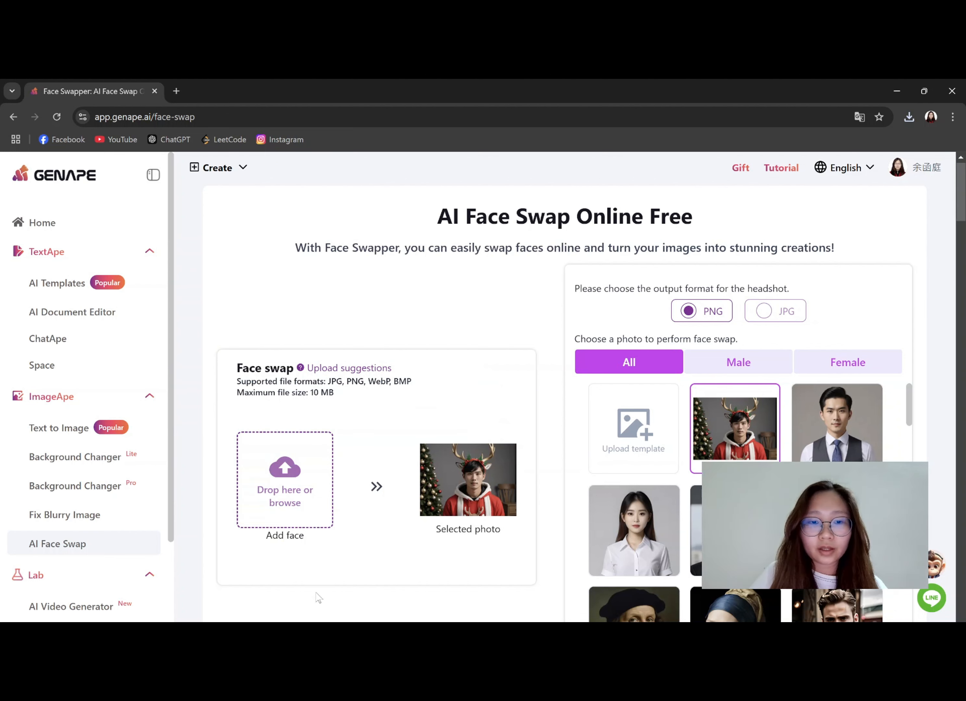
Add taiwan_man from the video folder as the face to put on the Christmas portrait
click(280, 499)
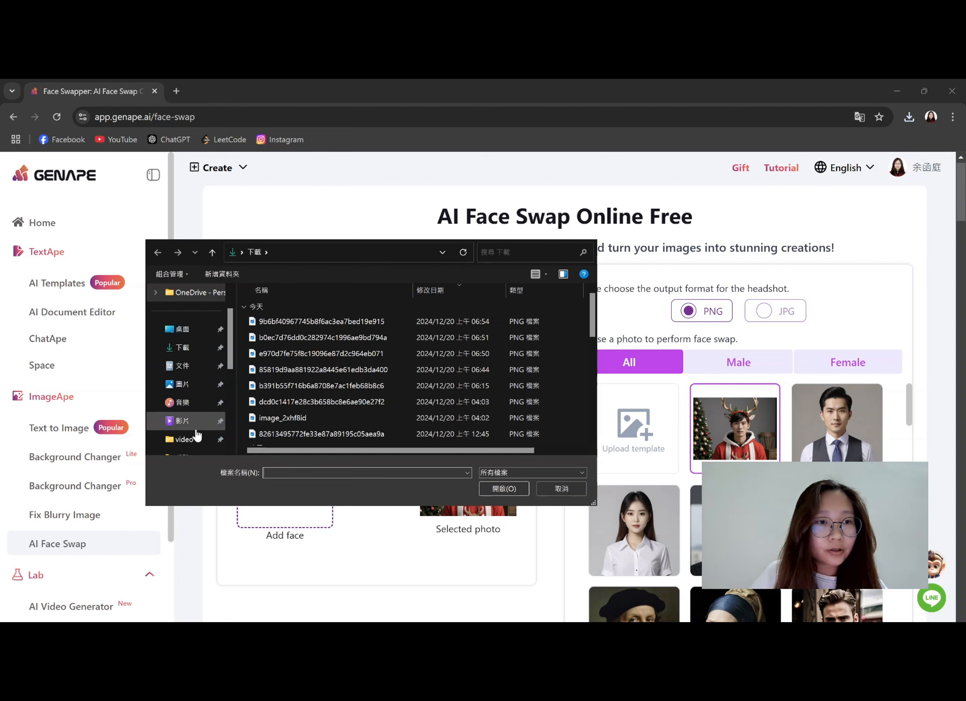
click(194, 442)
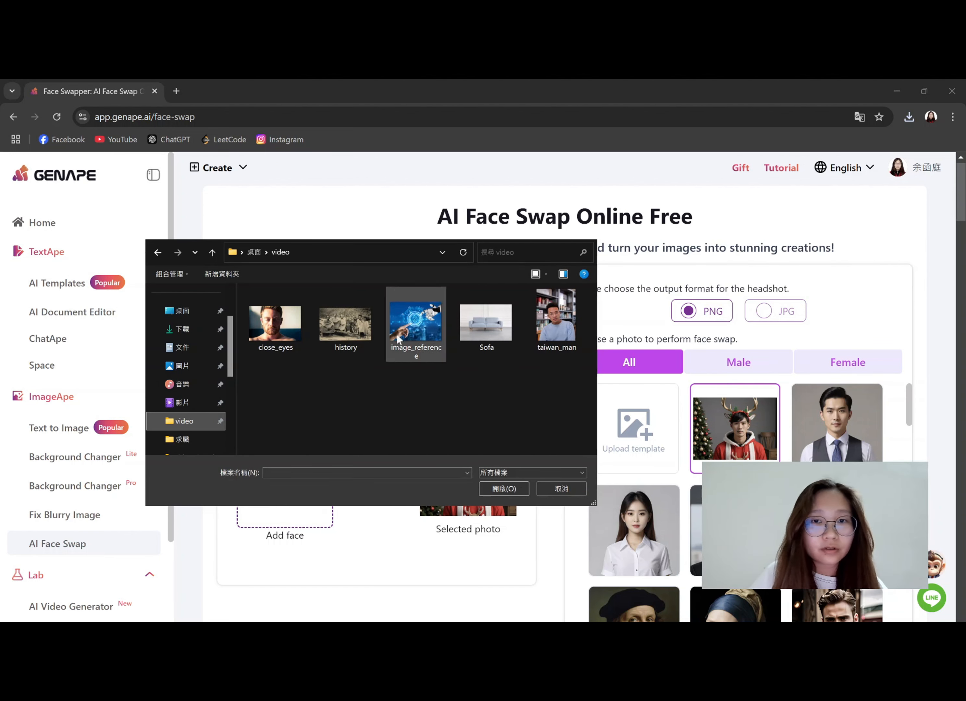
click(548, 321)
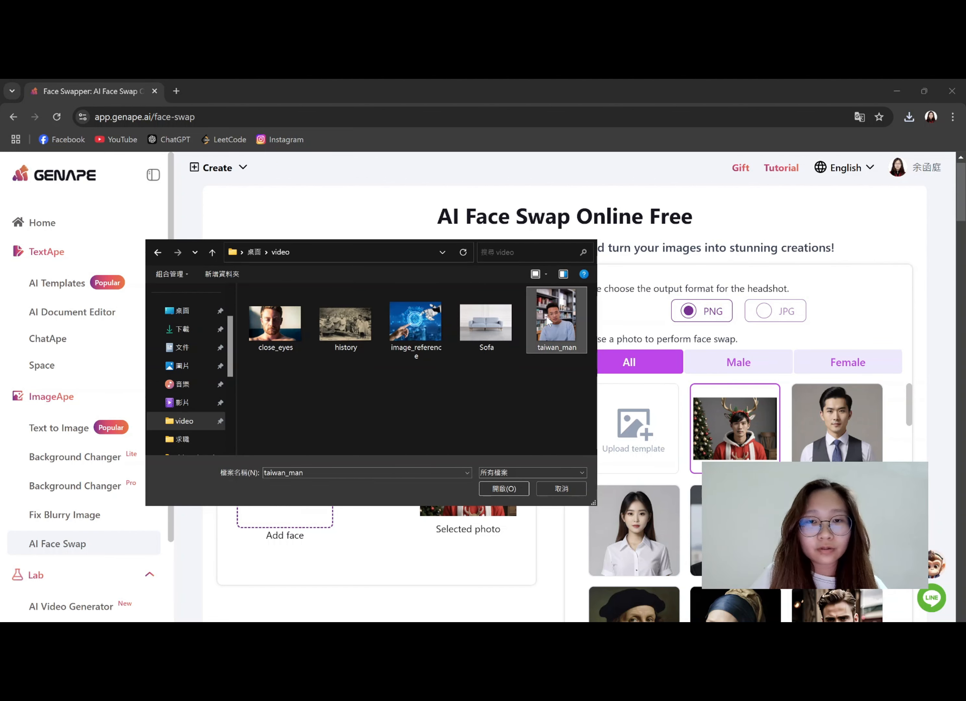
click(504, 488)
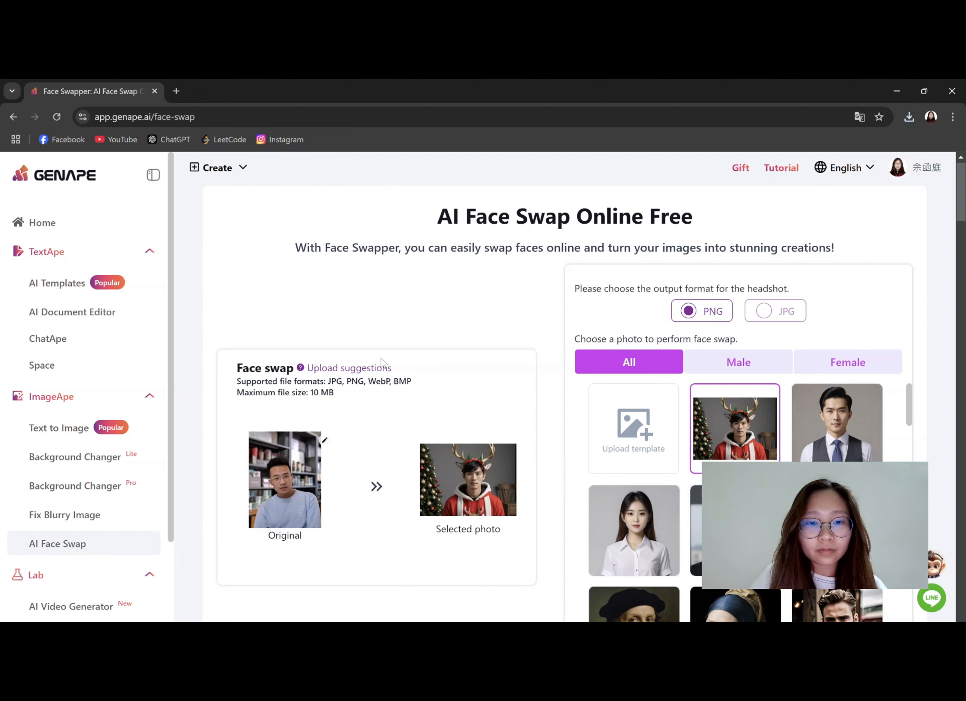
Generate the face swap on the Christmas portrait and download the resulting image
scroll(382, 362, down, 2)
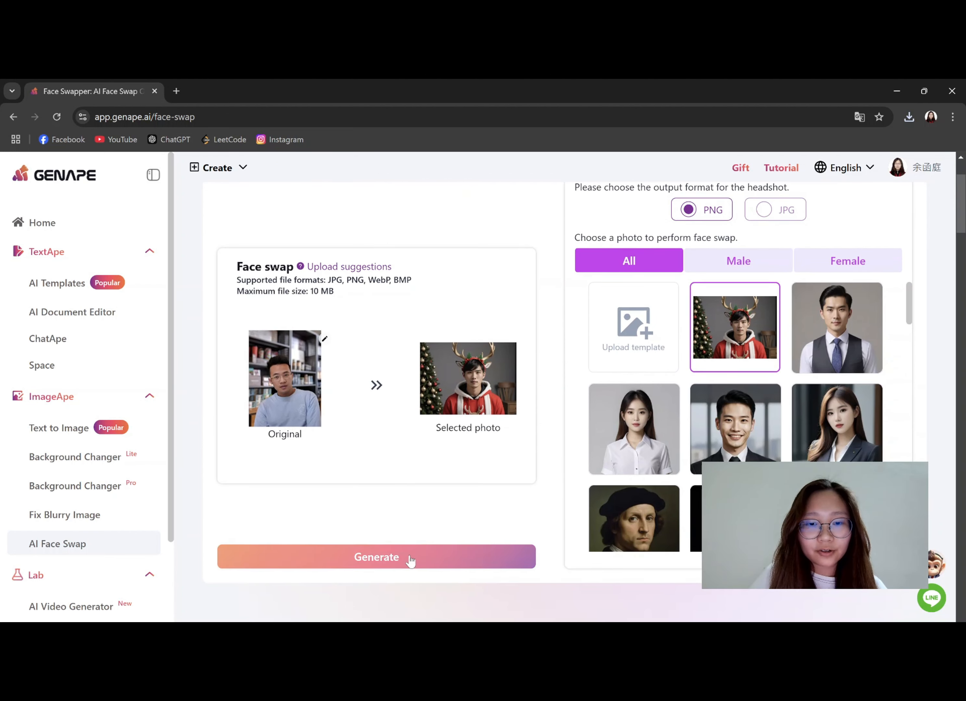
click(410, 559)
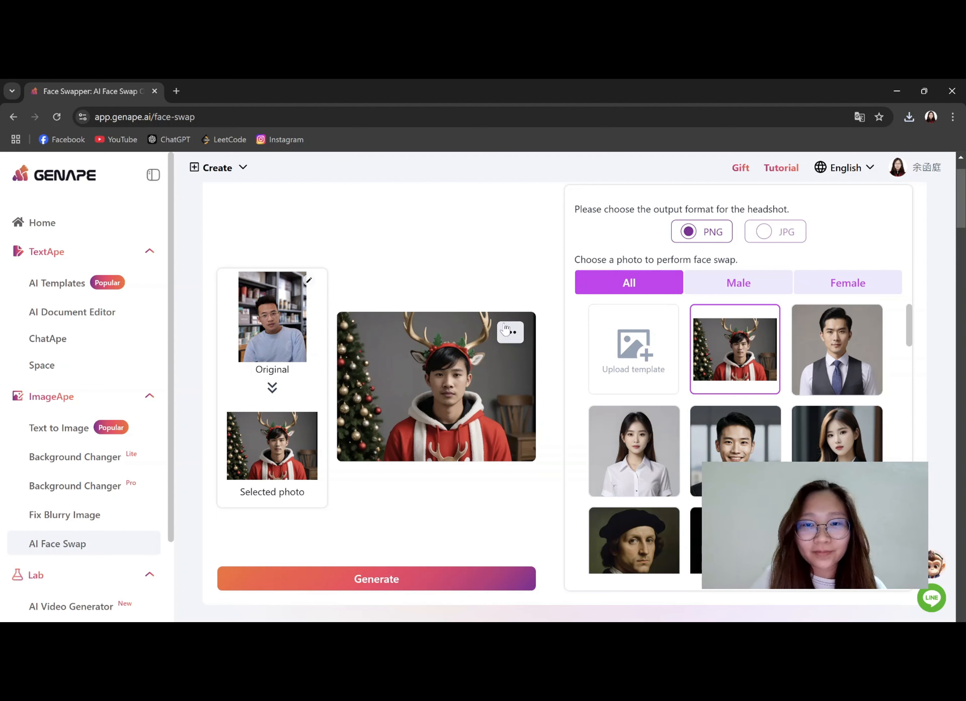
click(510, 332)
click(505, 367)
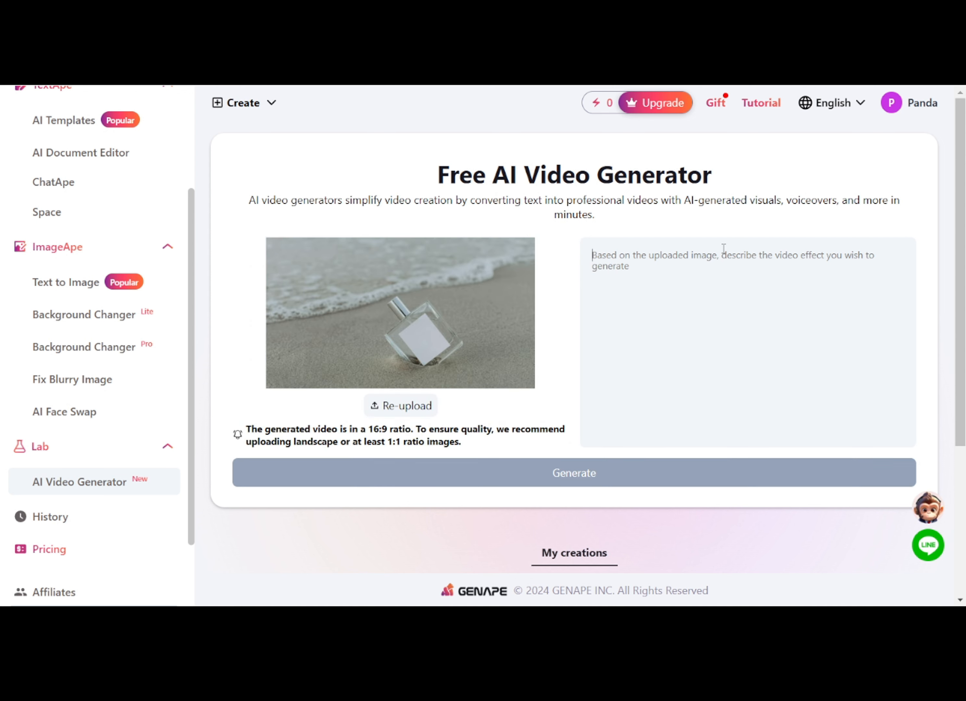
Generate a video with the prompt "the perfume bottle stays fixed while gentle waves wash onto the shore in the background"
click(773, 251)
text(the perfume bottle stays fixed while gentle waves wash onto the shore in the background)
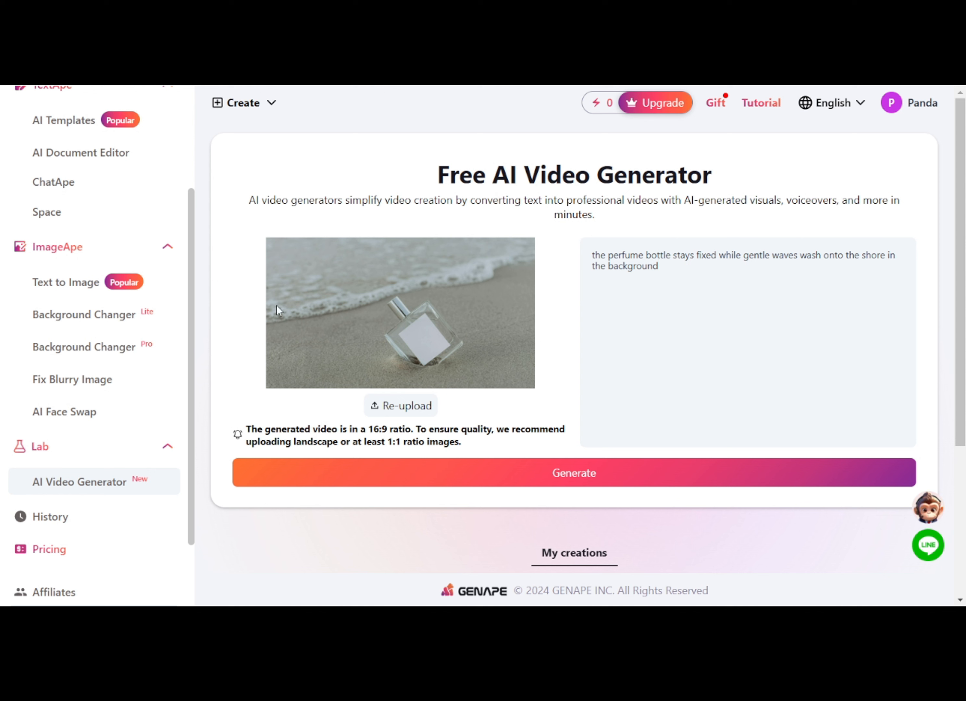
click(582, 477)
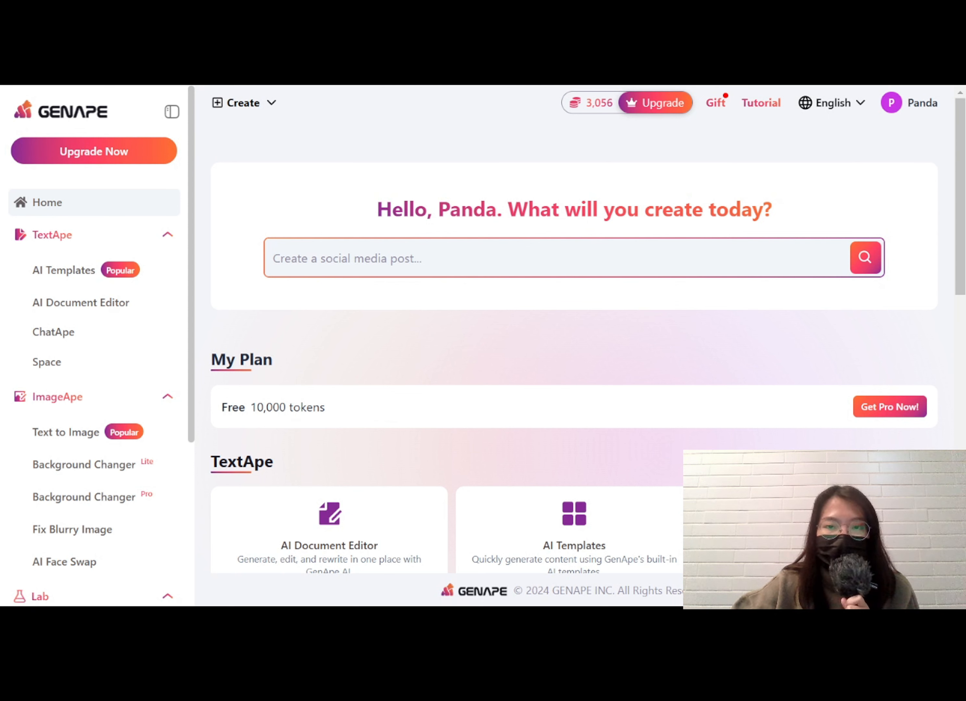
Open the Affiliates page from the GenApe home page
scroll(71, 350, down, 5)
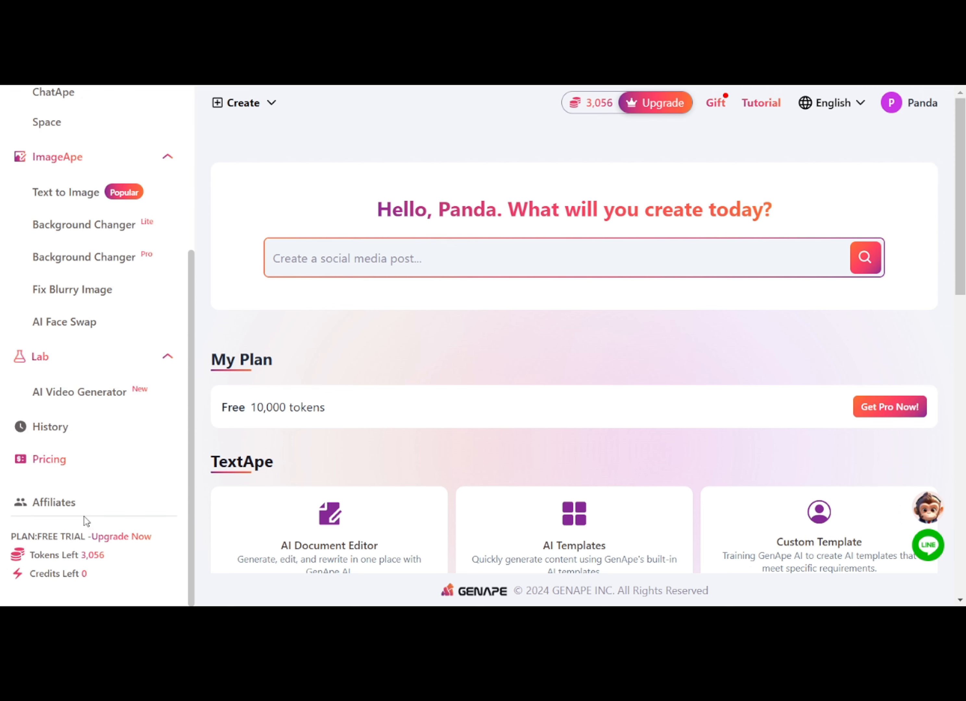
click(46, 502)
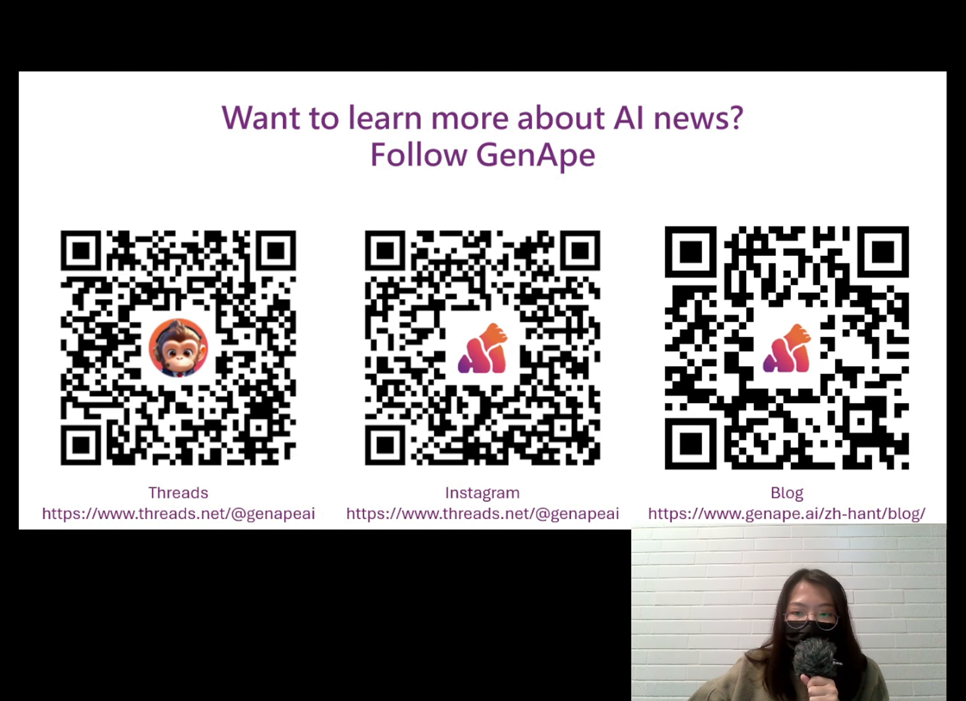
click(724, 506)
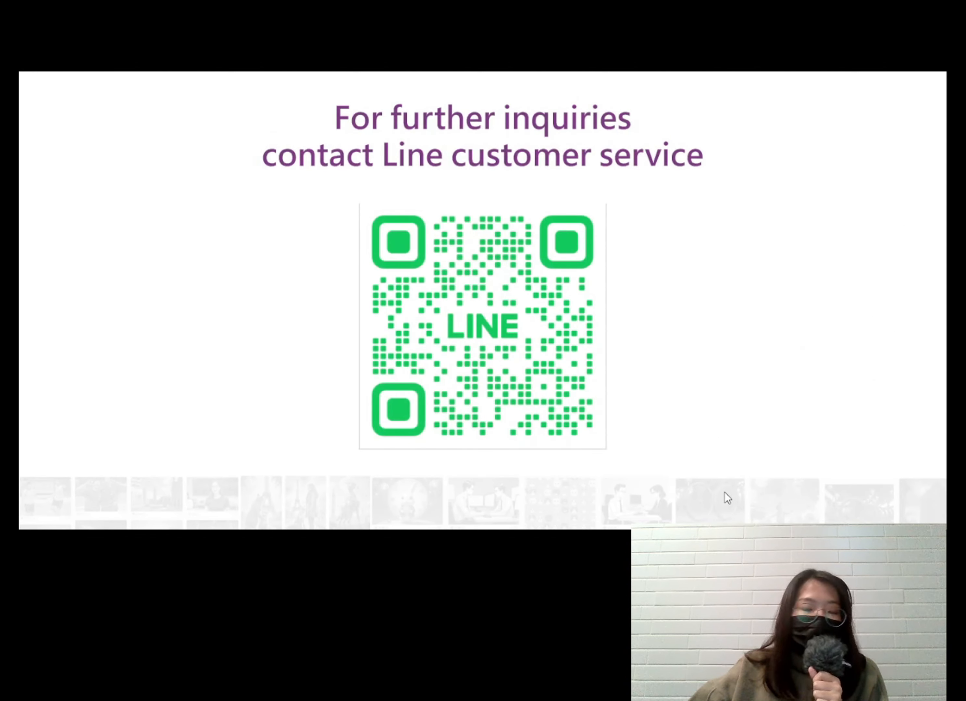